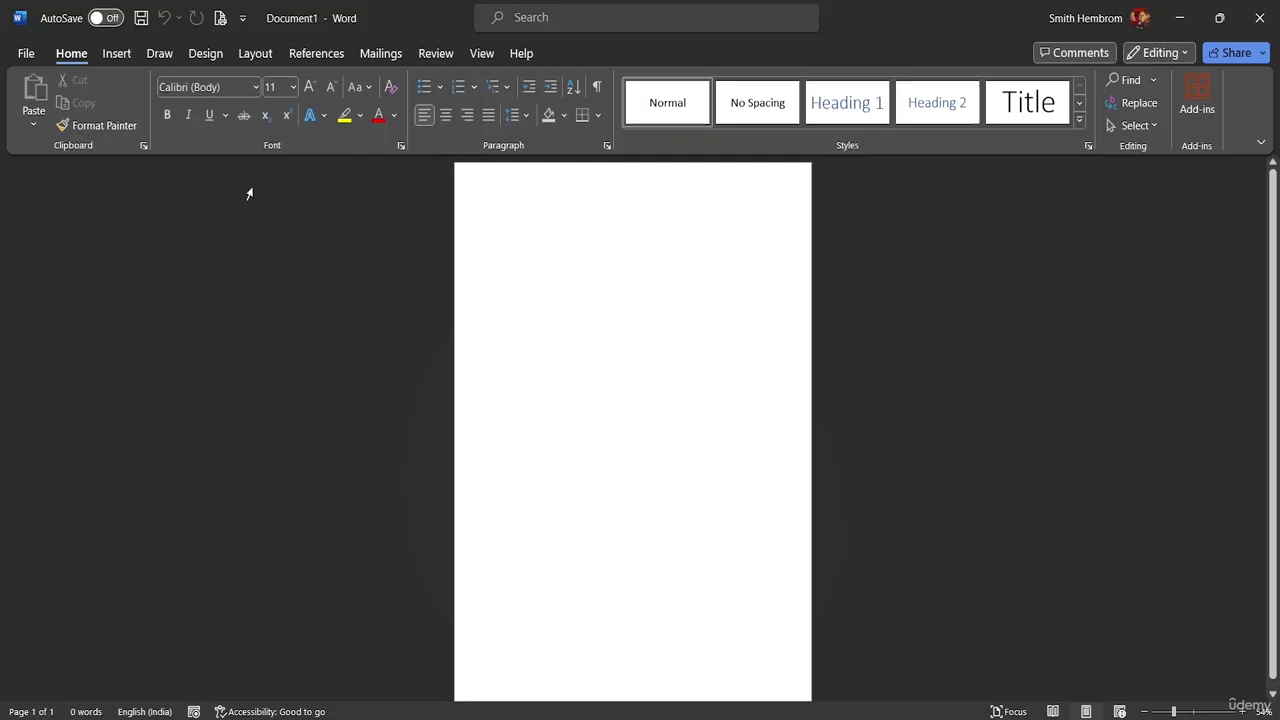
- Set the page size to A4 and apply 0 cm margins on every side
{"action": "left_click", "coordinate": [205, 57]}
{"action": "left_click", "coordinate": [247, 55]}
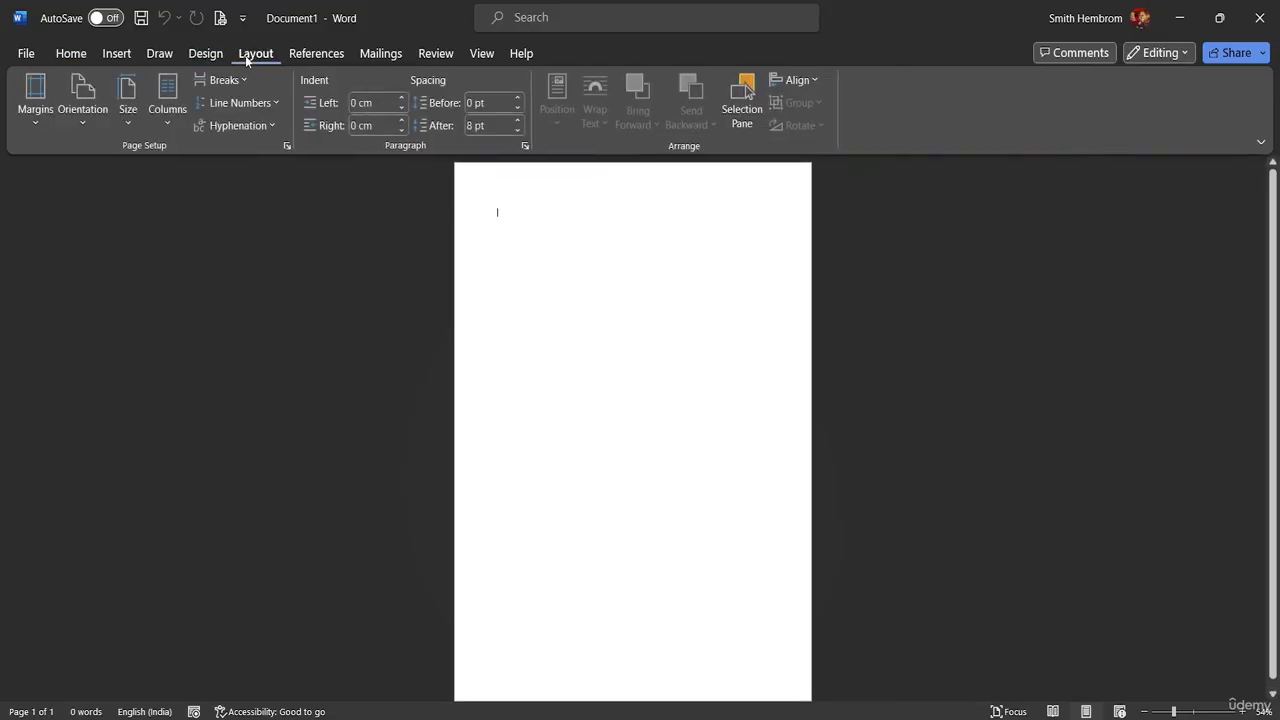
{"action": "left_click", "coordinate": [124, 122]}
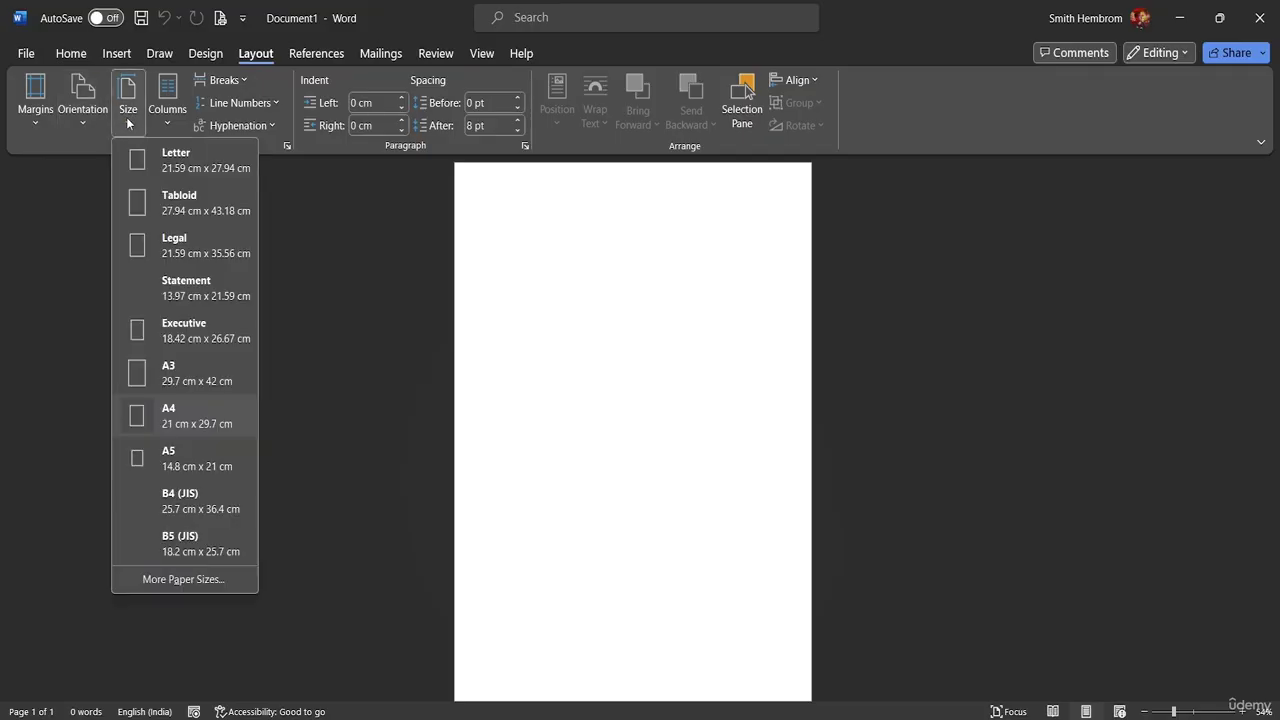
{"action": "left_click", "coordinate": [157, 168]}
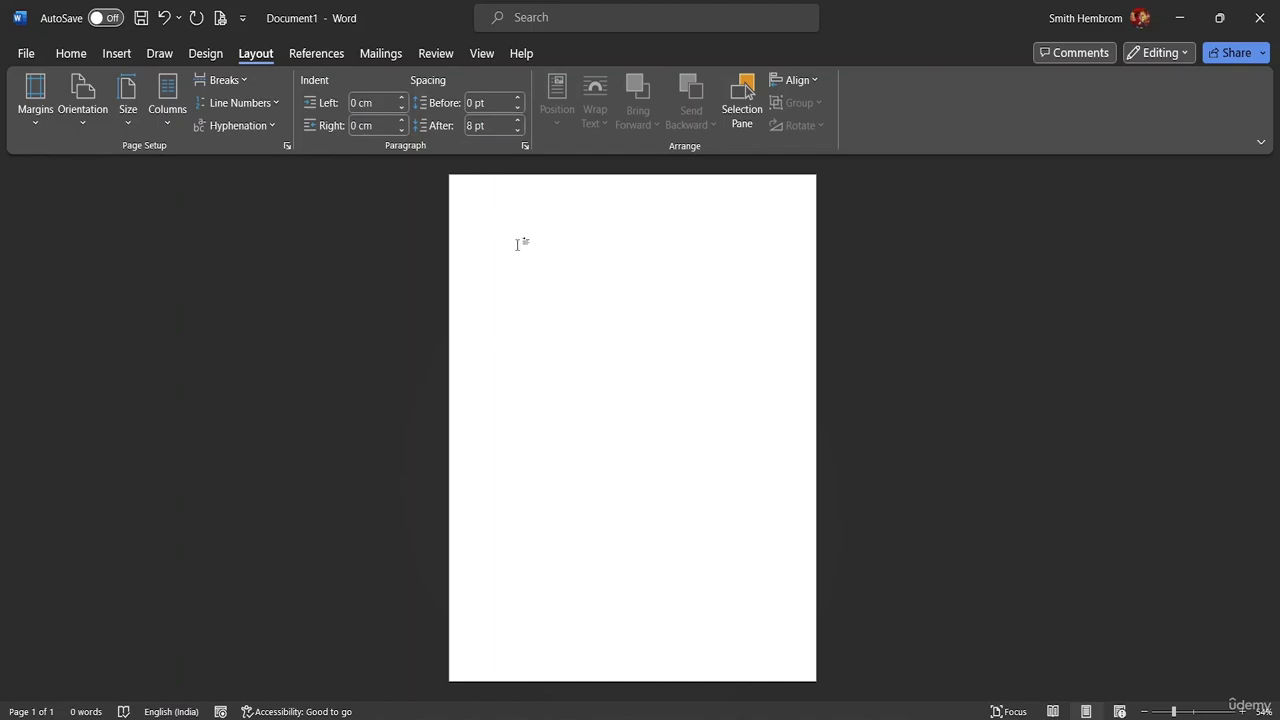
{"action": "left_click", "coordinate": [38, 120]}
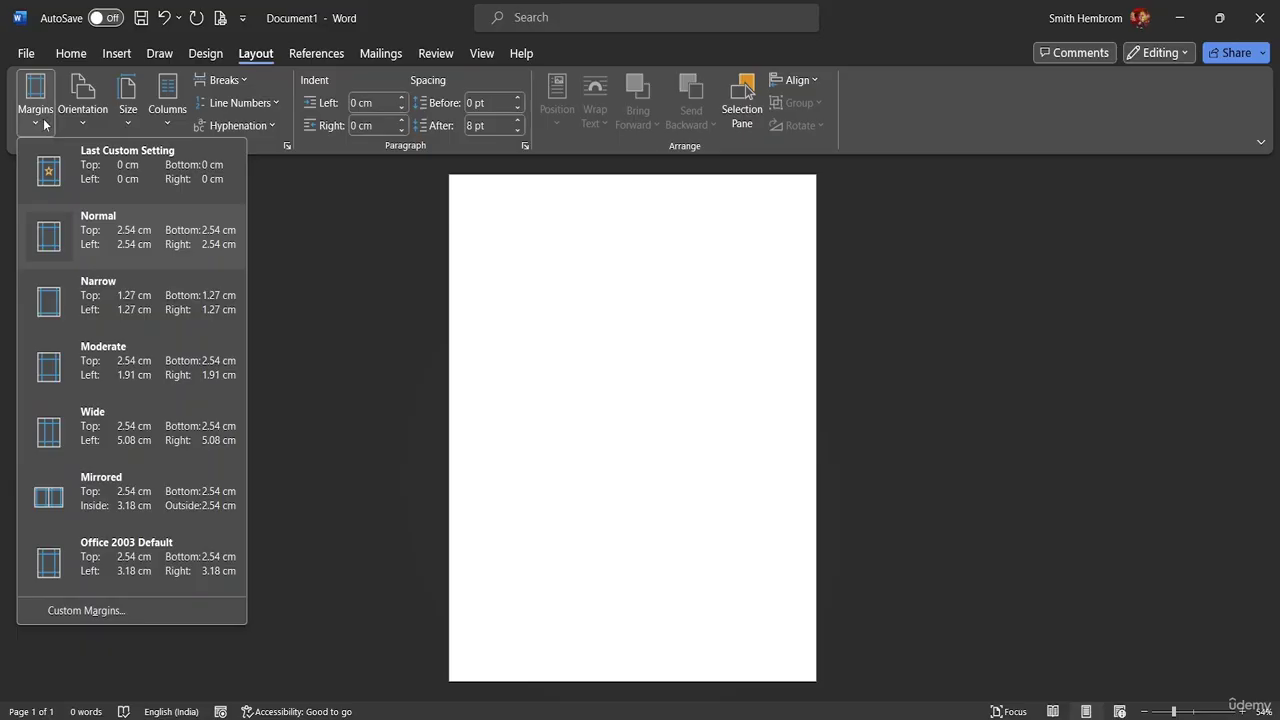
{"action": "left_click", "coordinate": [128, 180]}
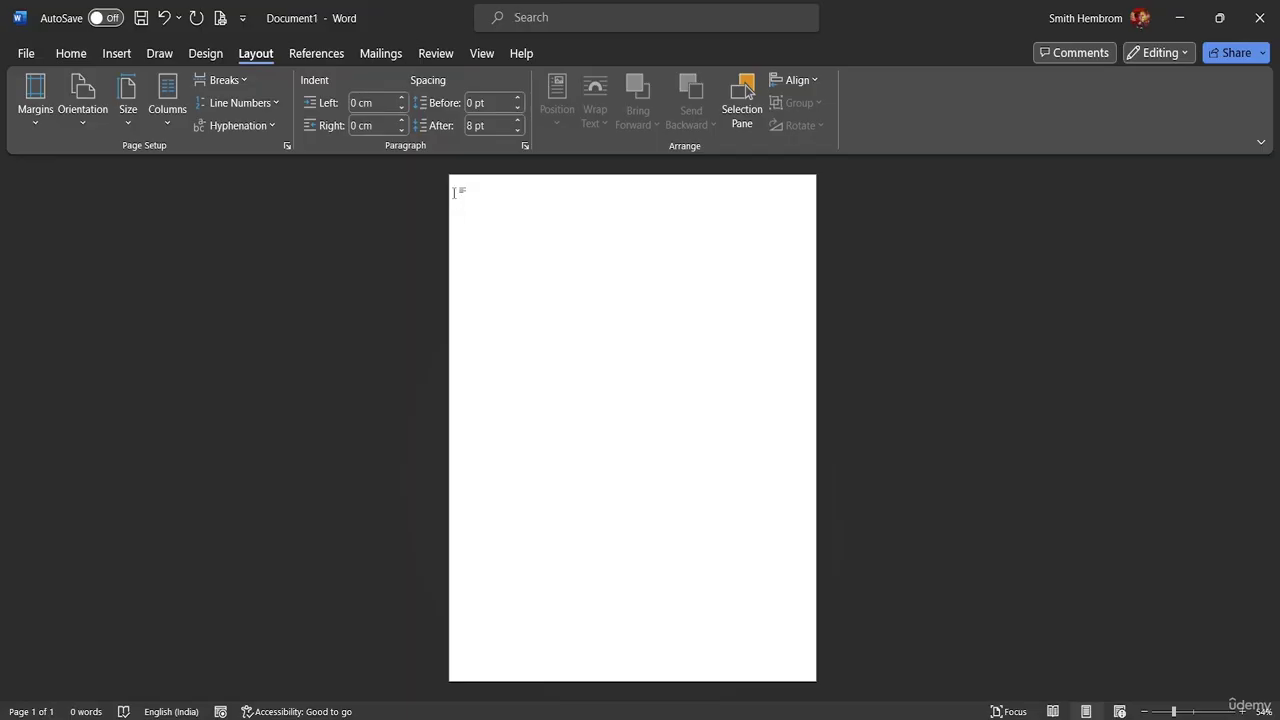
{"action": "left_click", "coordinate": [122, 55]}
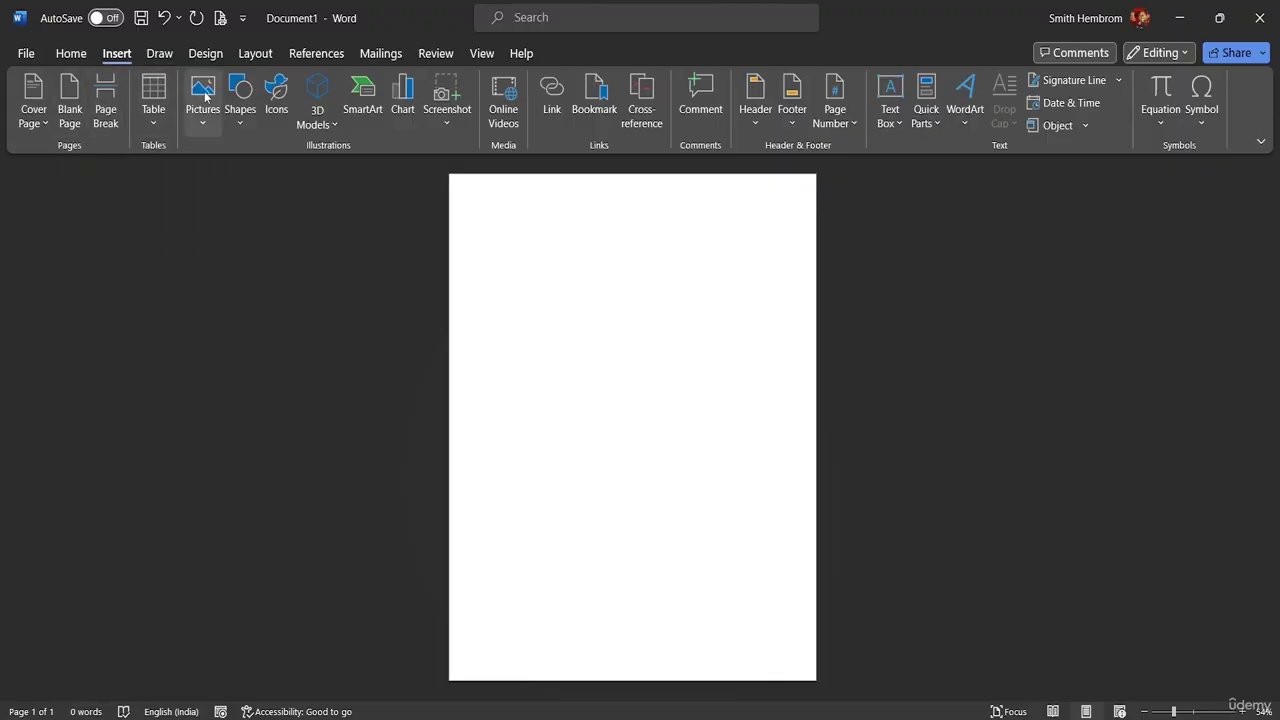
- Draw a wide rectangle near the page top with no outline and Orange Accent 2 Lighter 60% fill
{"action": "left_click", "coordinate": [238, 120]}
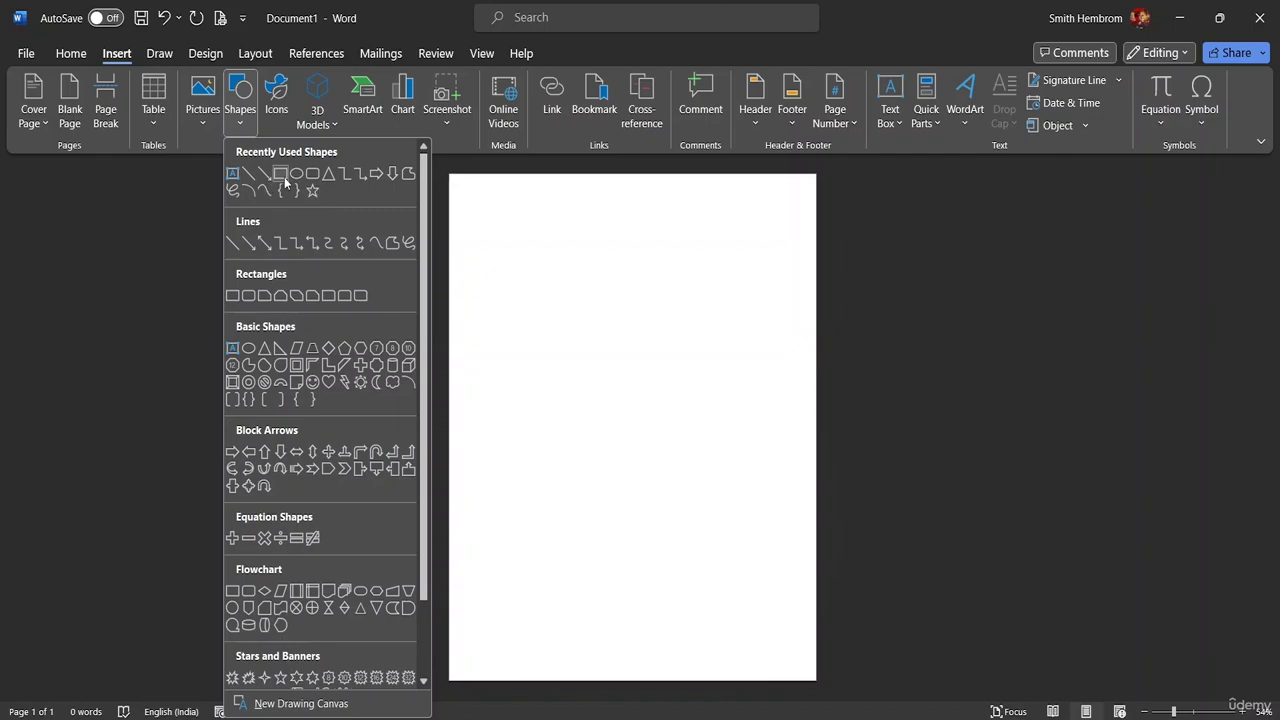
{"action": "left_click", "coordinate": [281, 174]}
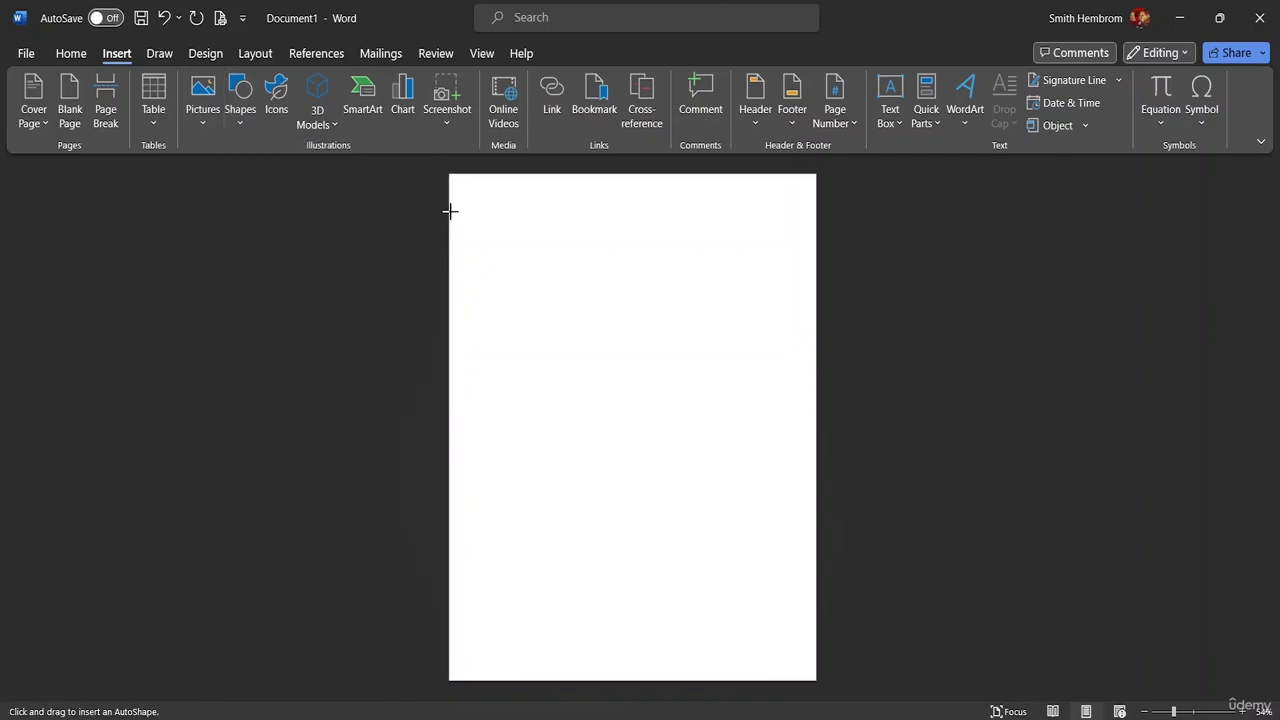
{"action": "mouse_move", "coordinate": [453, 210]}
{"action": "left_mouse_down"}
{"action": "mouse_move", "coordinate": [460, 231]}
{"action": "mouse_move", "coordinate": [528, 280]}
{"action": "mouse_move", "coordinate": [820, 245]}
{"action": "mouse_move", "coordinate": [797, 247]}
{"action": "left_mouse_up"}
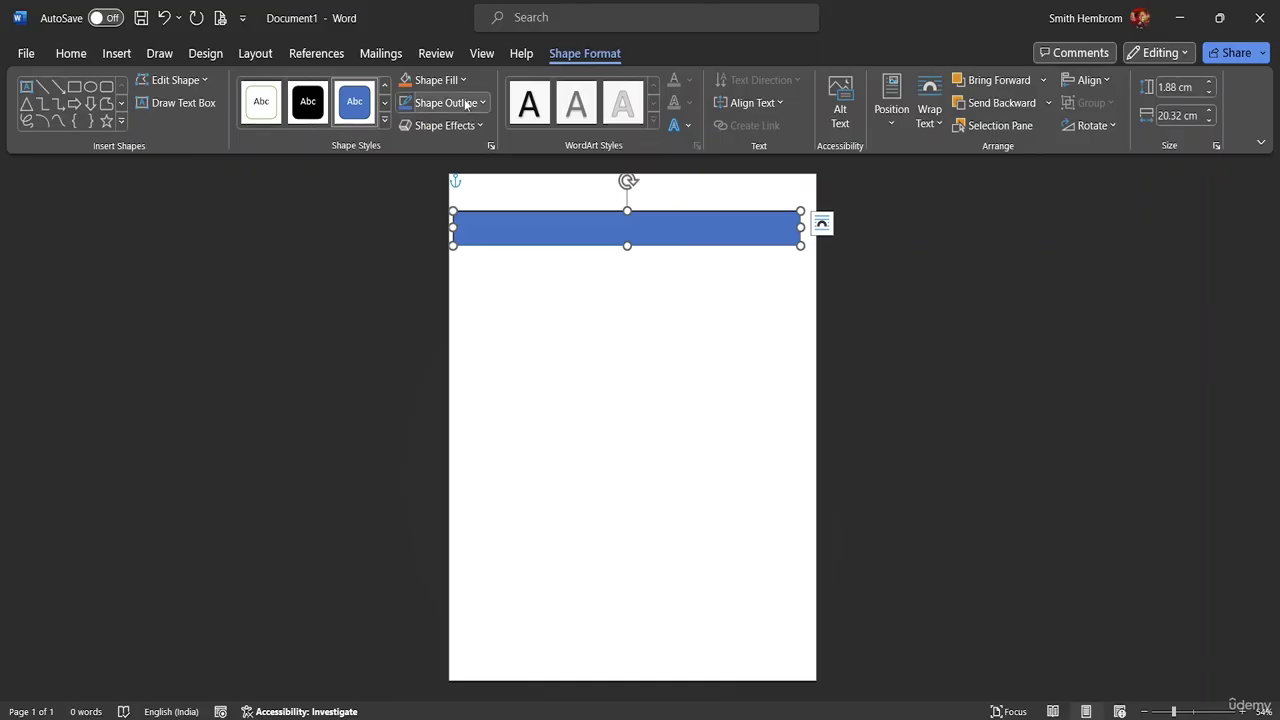
{"action": "left_click", "coordinate": [477, 106]}
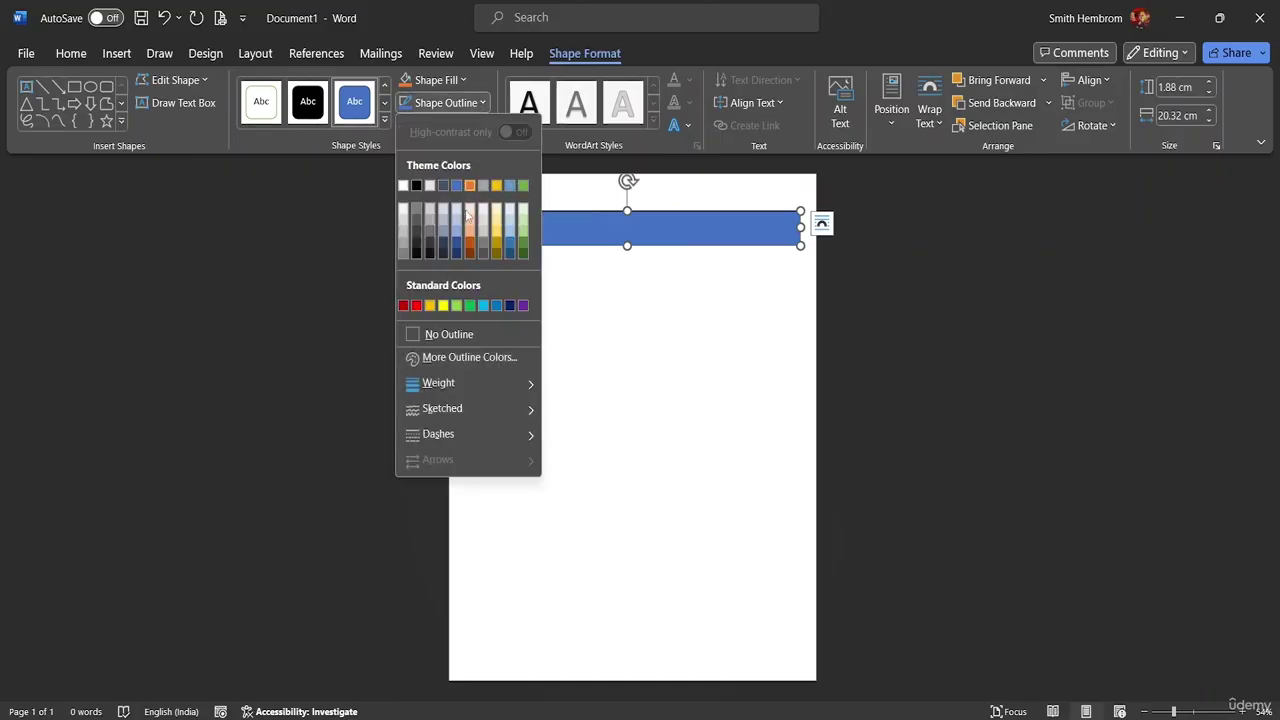
{"action": "left_click", "coordinate": [460, 330]}
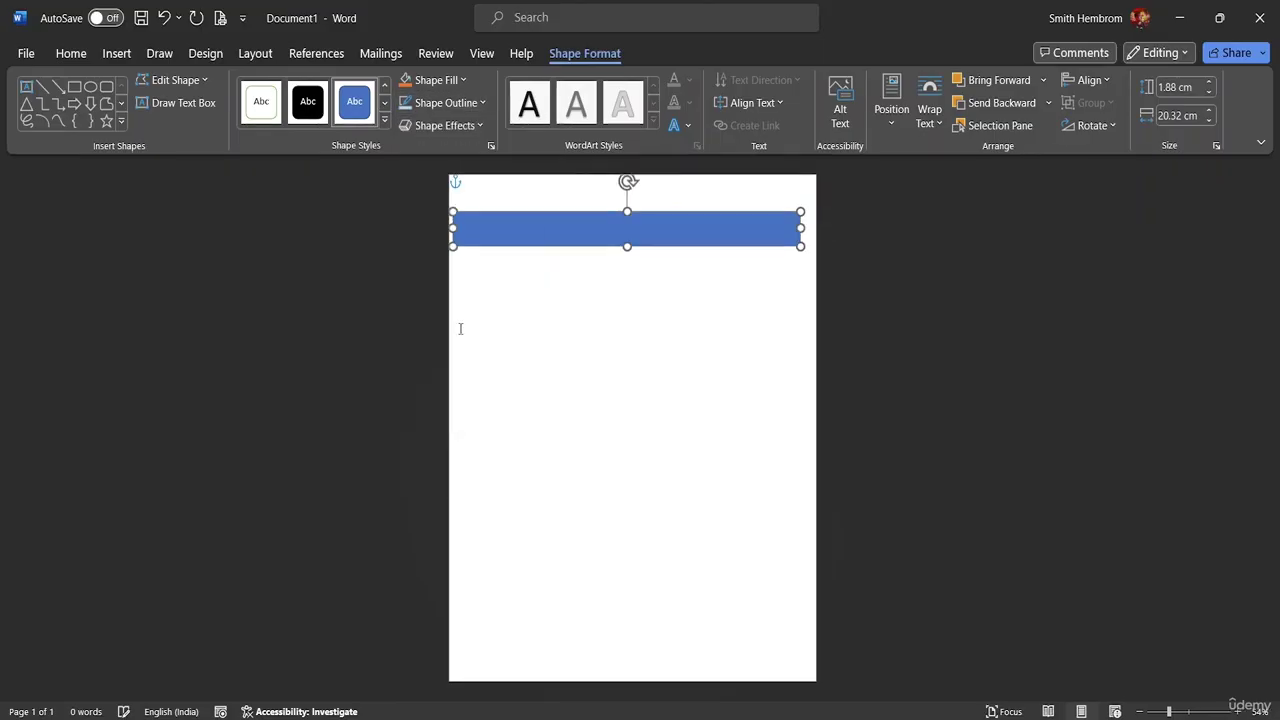
{"action": "left_click", "coordinate": [463, 80]}
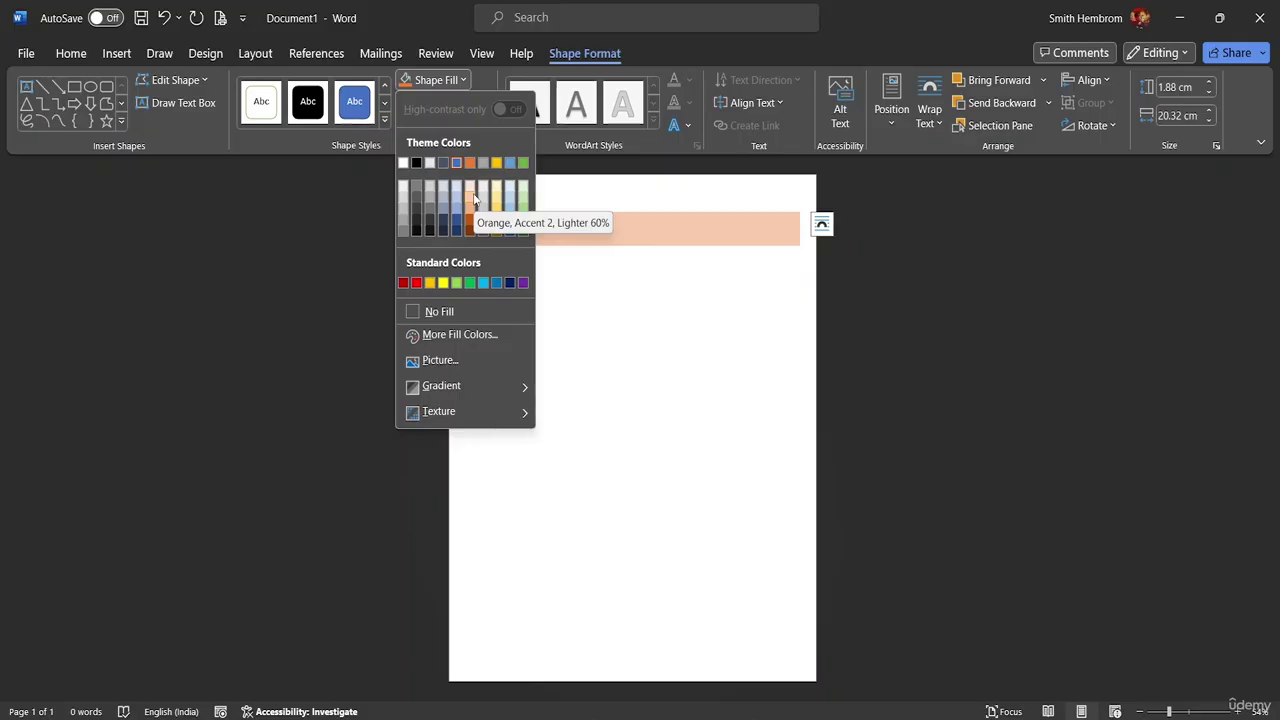
{"action": "left_click", "coordinate": [474, 198]}
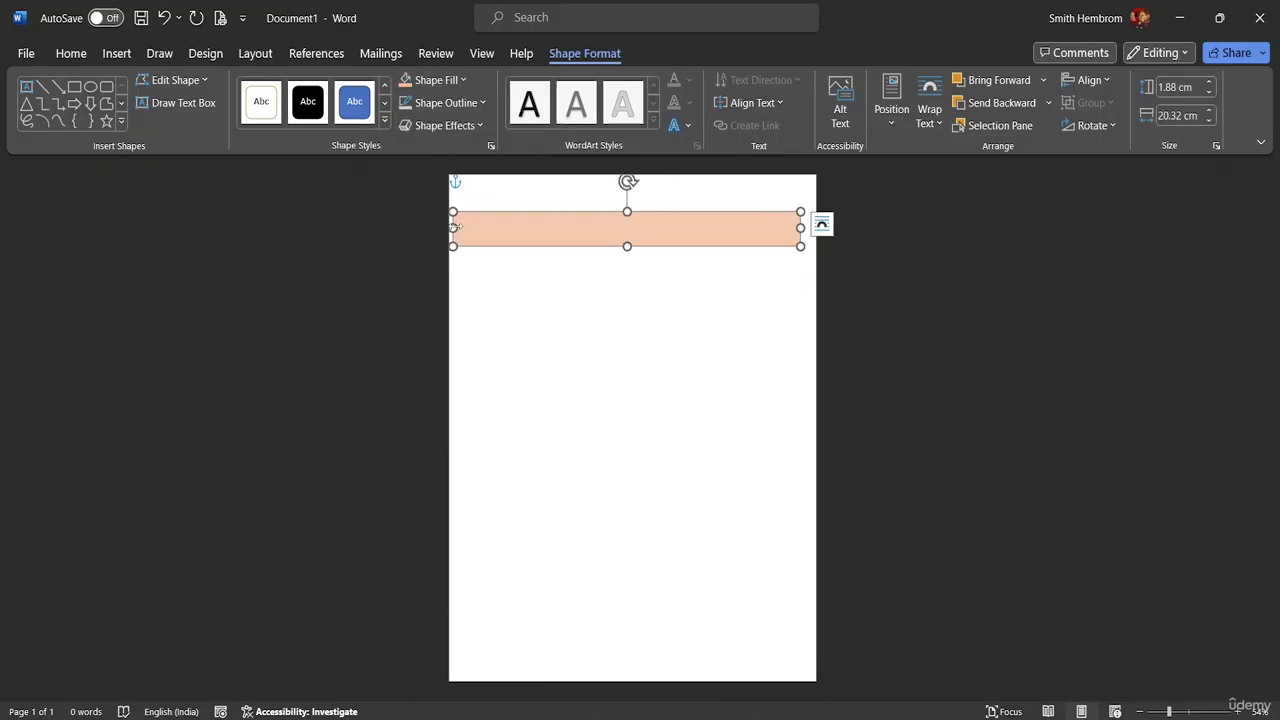
- Stretch the peach band to both page edges and lower it slightly
{"action": "left_click_drag", "start_coordinate": [452, 228], "coordinate": [440, 225]}
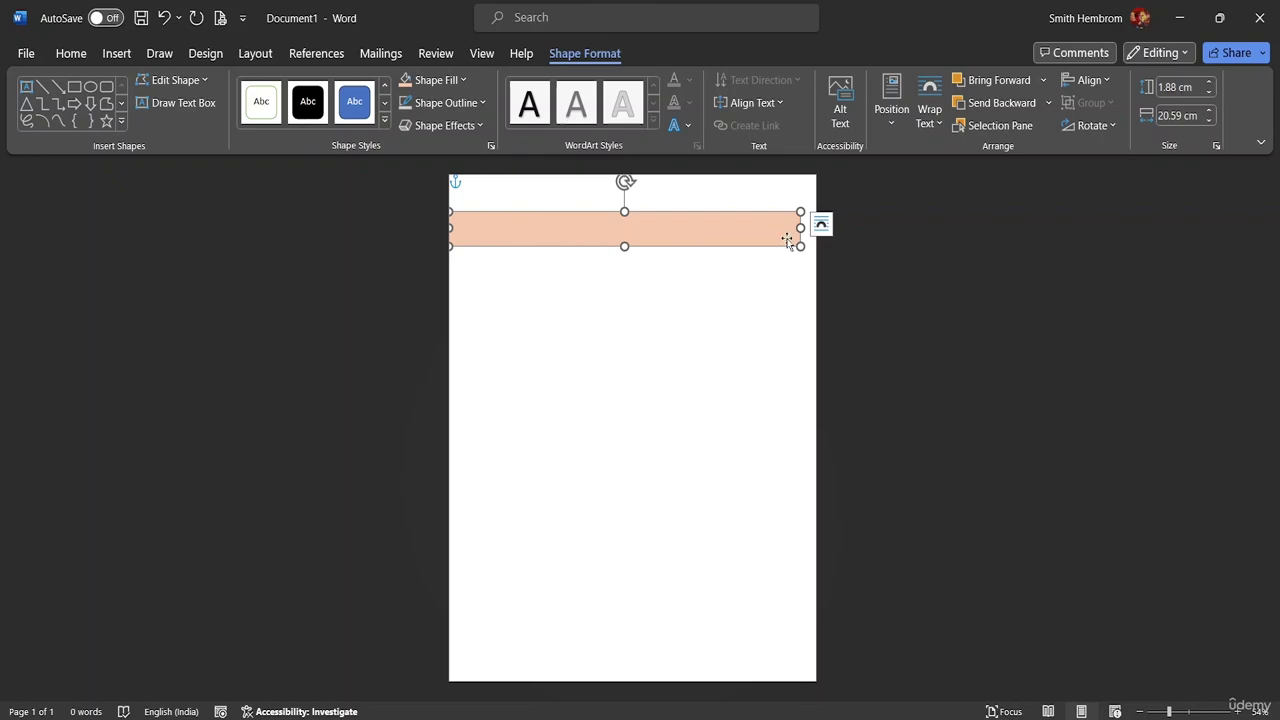
{"action": "left_click_drag", "start_coordinate": [801, 229], "coordinate": [817, 228]}
{"action": "left_click_drag", "start_coordinate": [647, 225], "coordinate": [652, 246]}
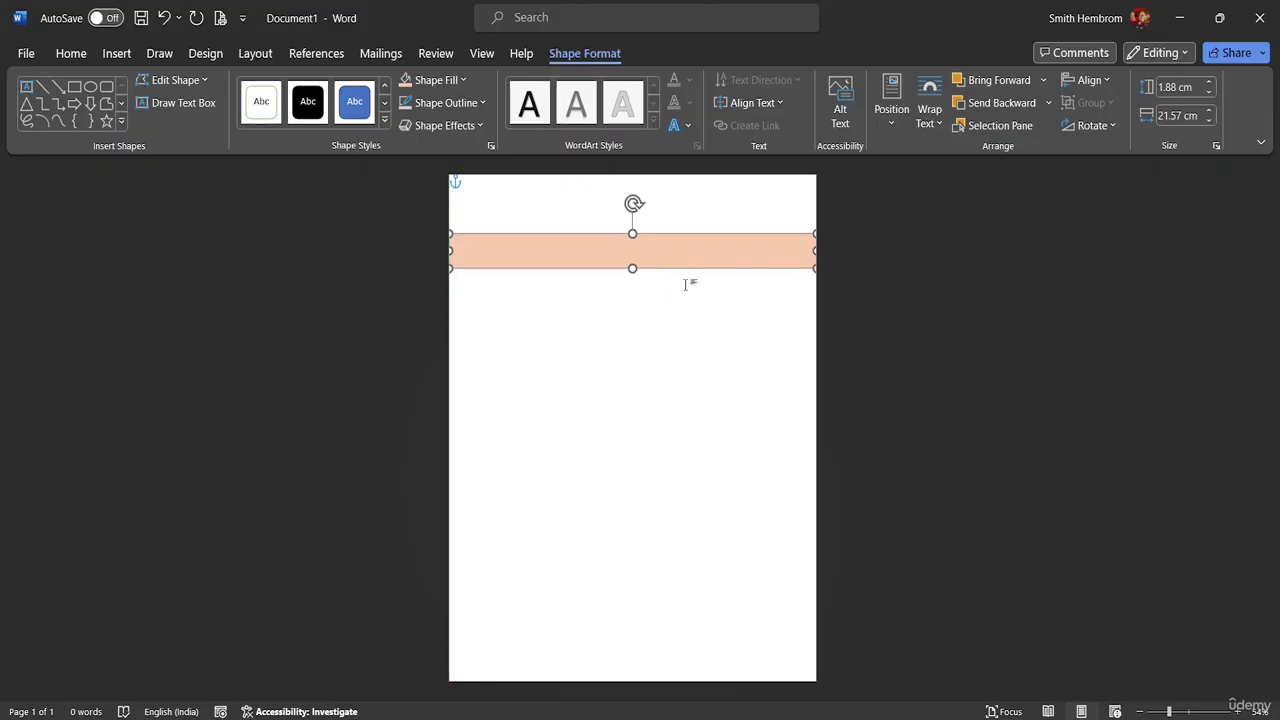
{"action": "left_click", "coordinate": [644, 314]}
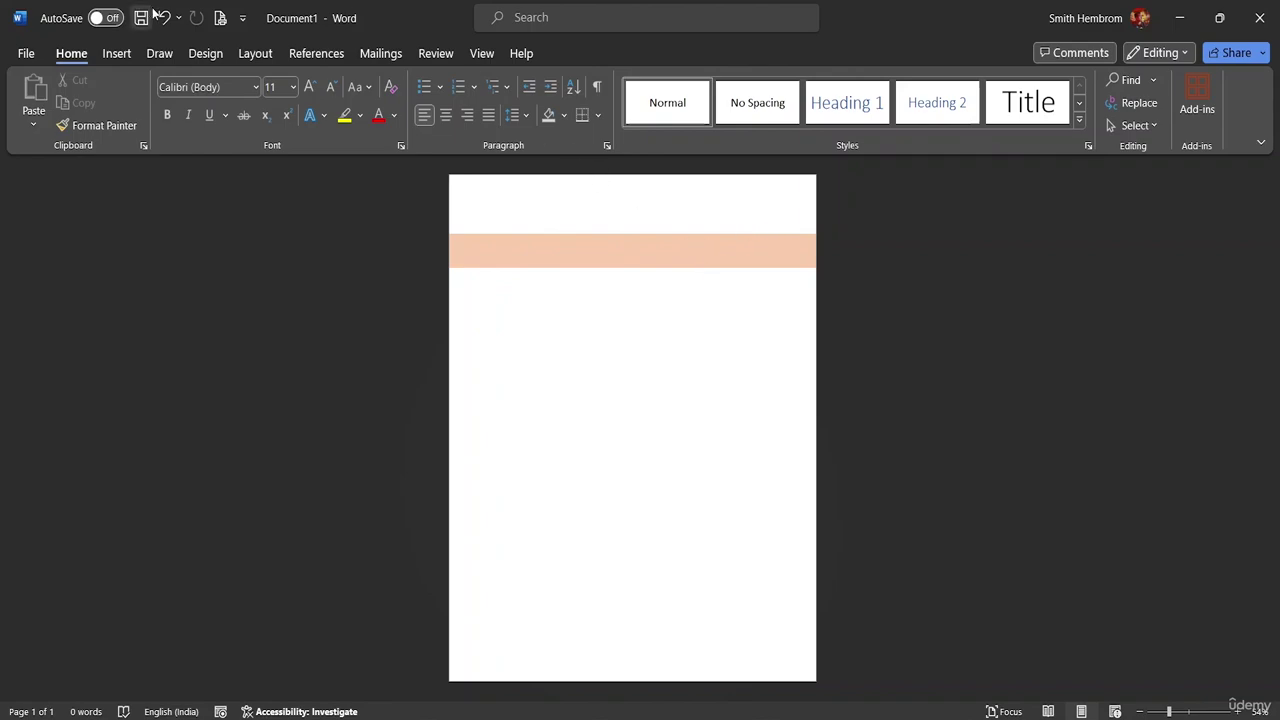
{"action": "left_click", "coordinate": [117, 53]}
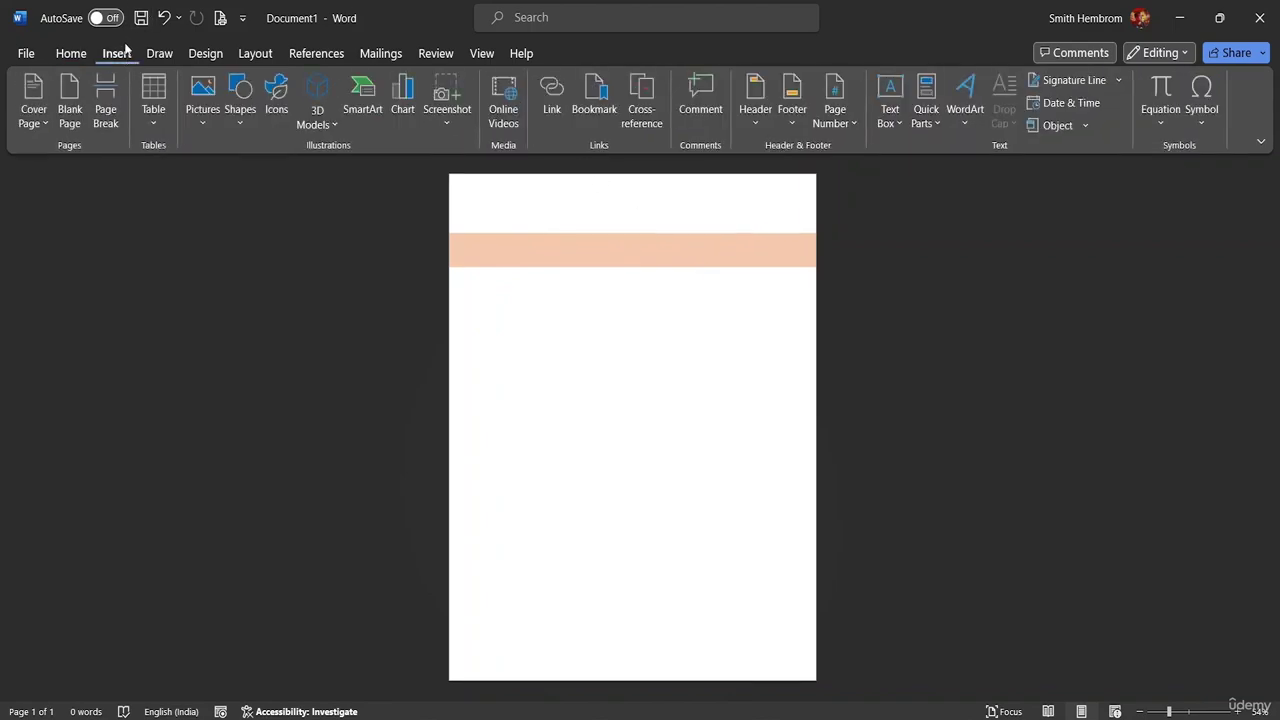
- Search the stock icons for 'email' and insert the plain envelope icon
{"action": "left_click", "coordinate": [277, 107]}
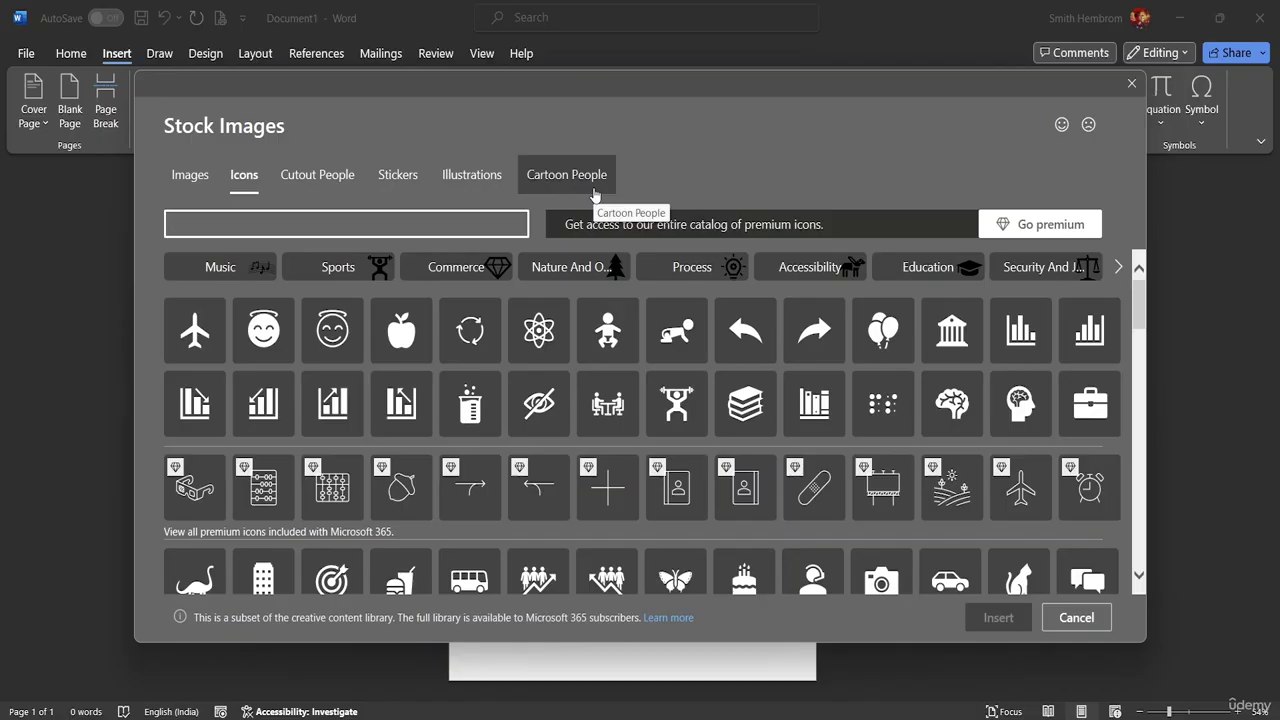
{"action": "type", "text": "ema"}
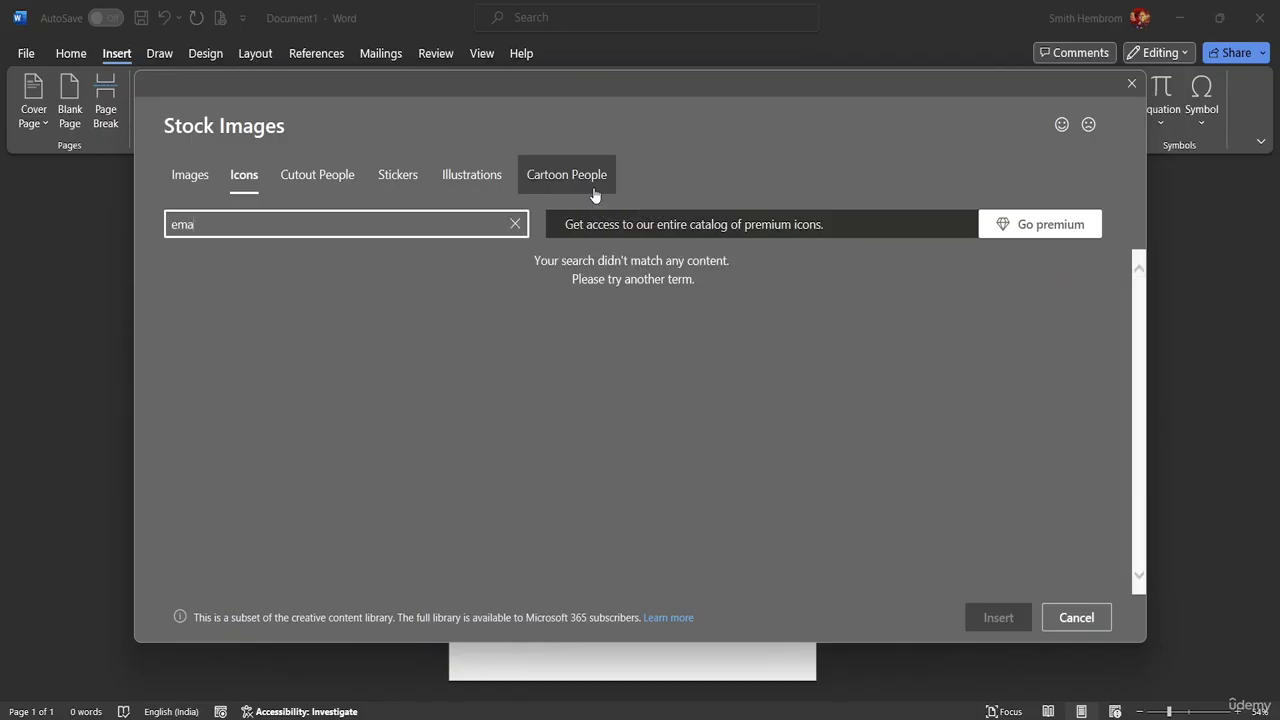
{"action": "type", "text": "il"}
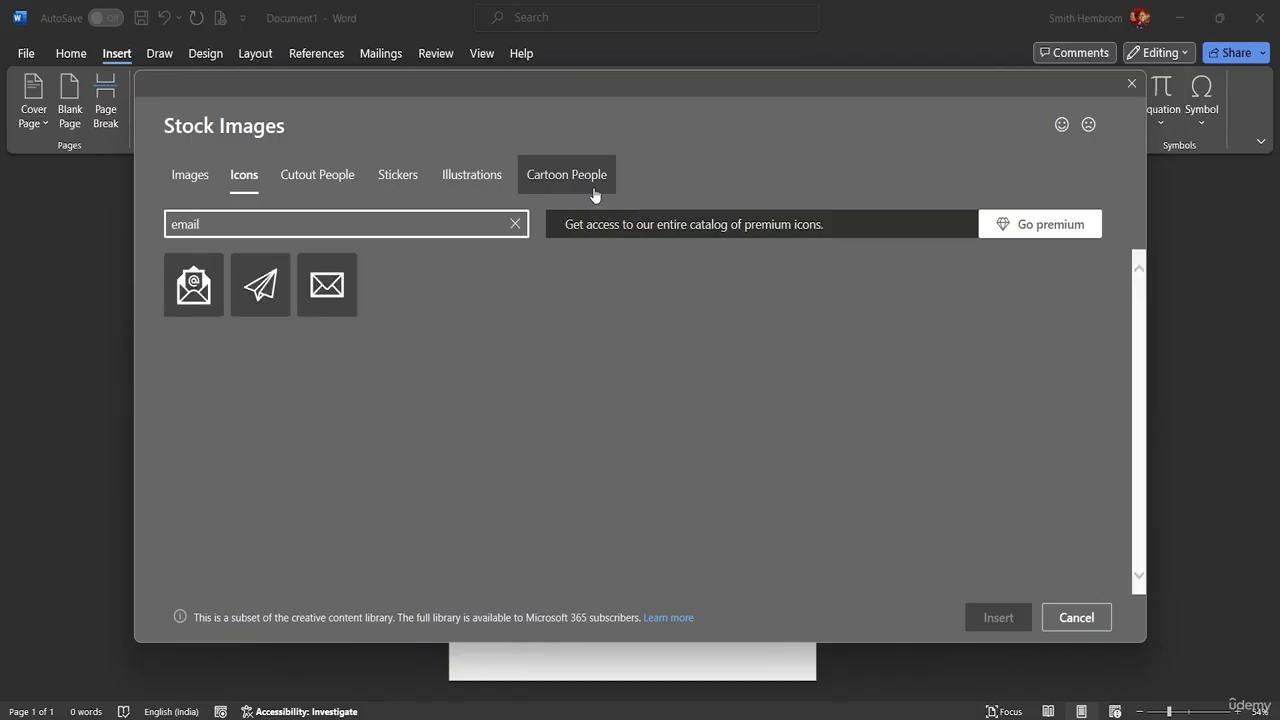
{"action": "mouse_move", "coordinate": [325, 297]}
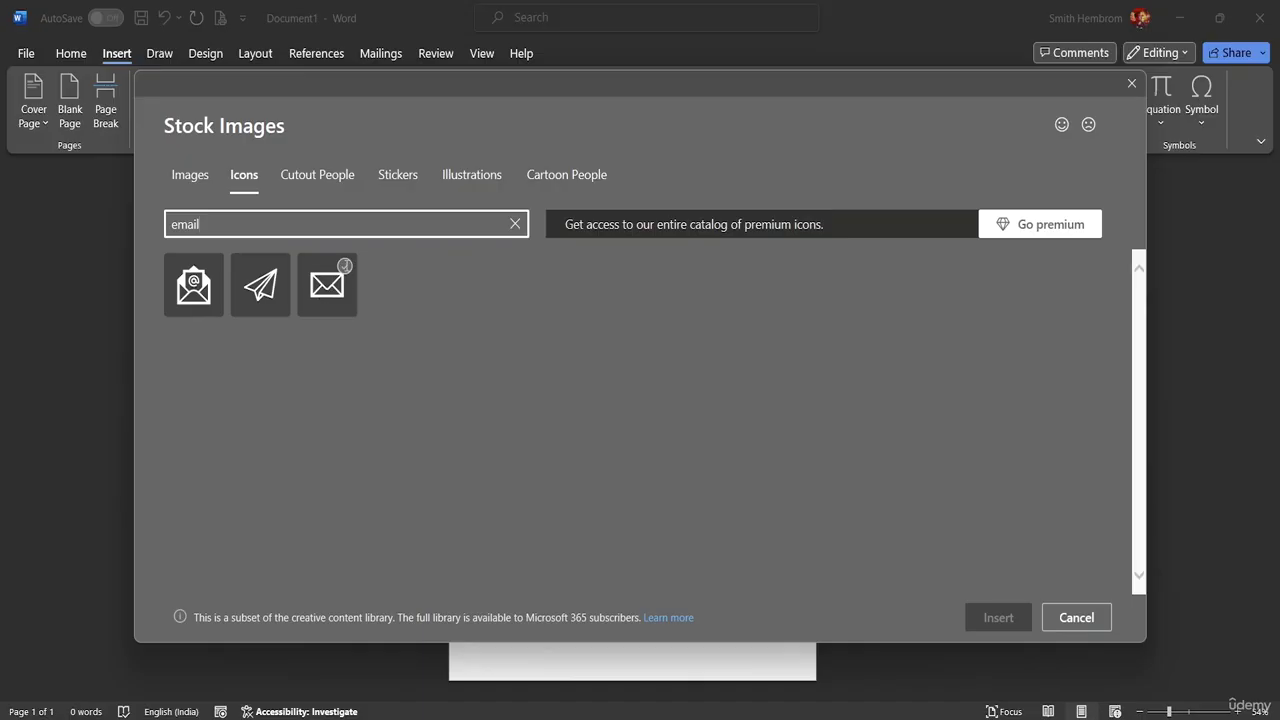
{"action": "left_click", "coordinate": [344, 266]}
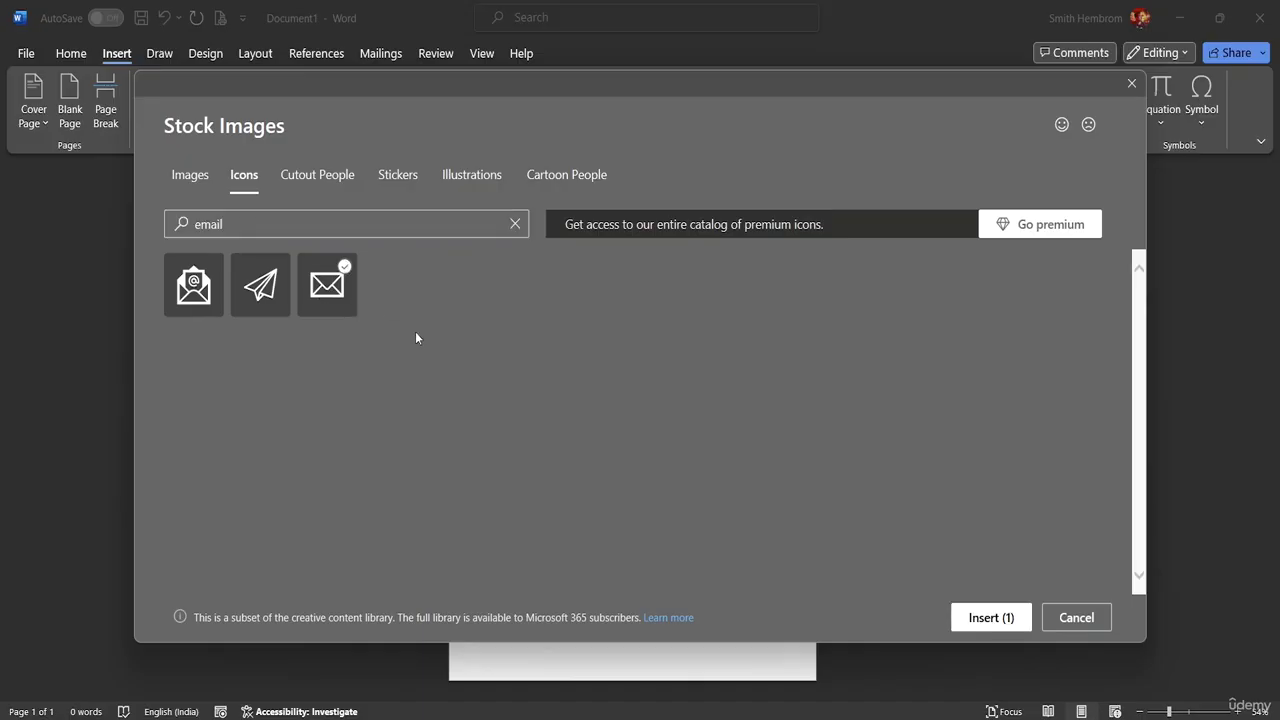
{"action": "left_click", "coordinate": [988, 619]}
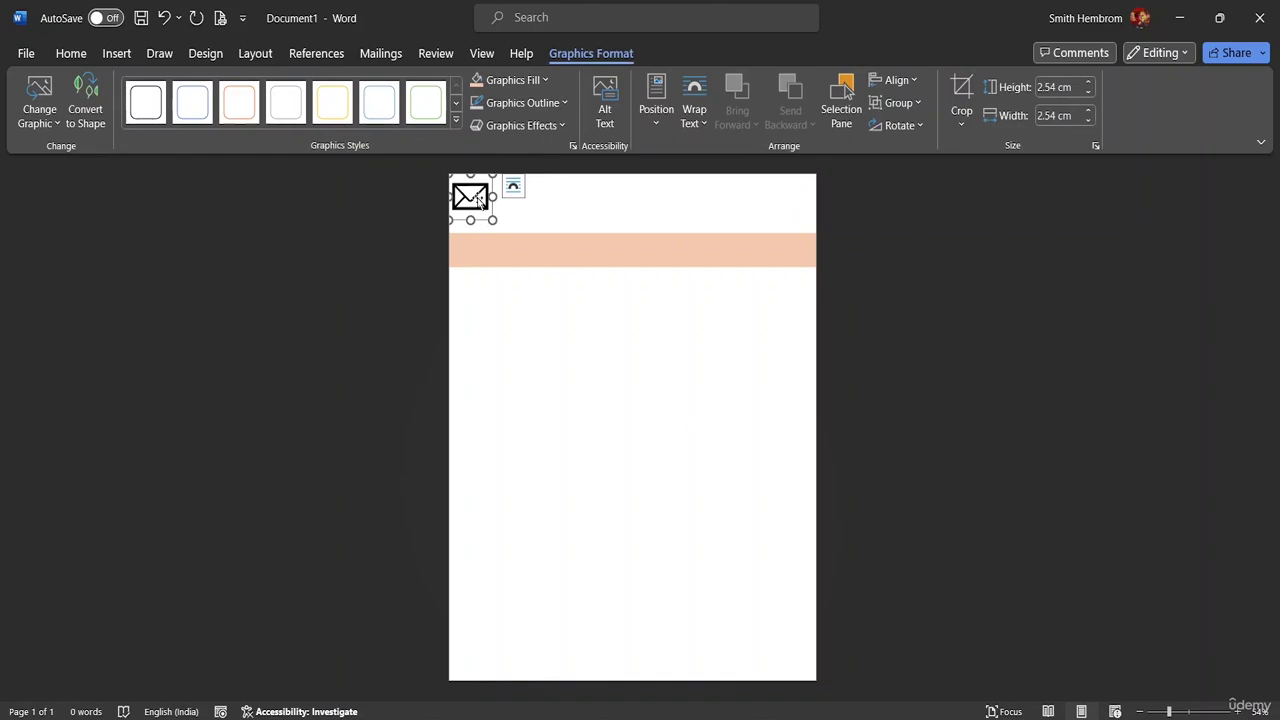
- Set the envelope icon's text wrapping to In Front of Text
{"action": "mouse_move", "coordinate": [471, 201]}
{"action": "left_mouse_down"}
{"action": "mouse_move", "coordinate": [497, 250]}
{"action": "mouse_move", "coordinate": [481, 195]}
{"action": "left_mouse_up"}
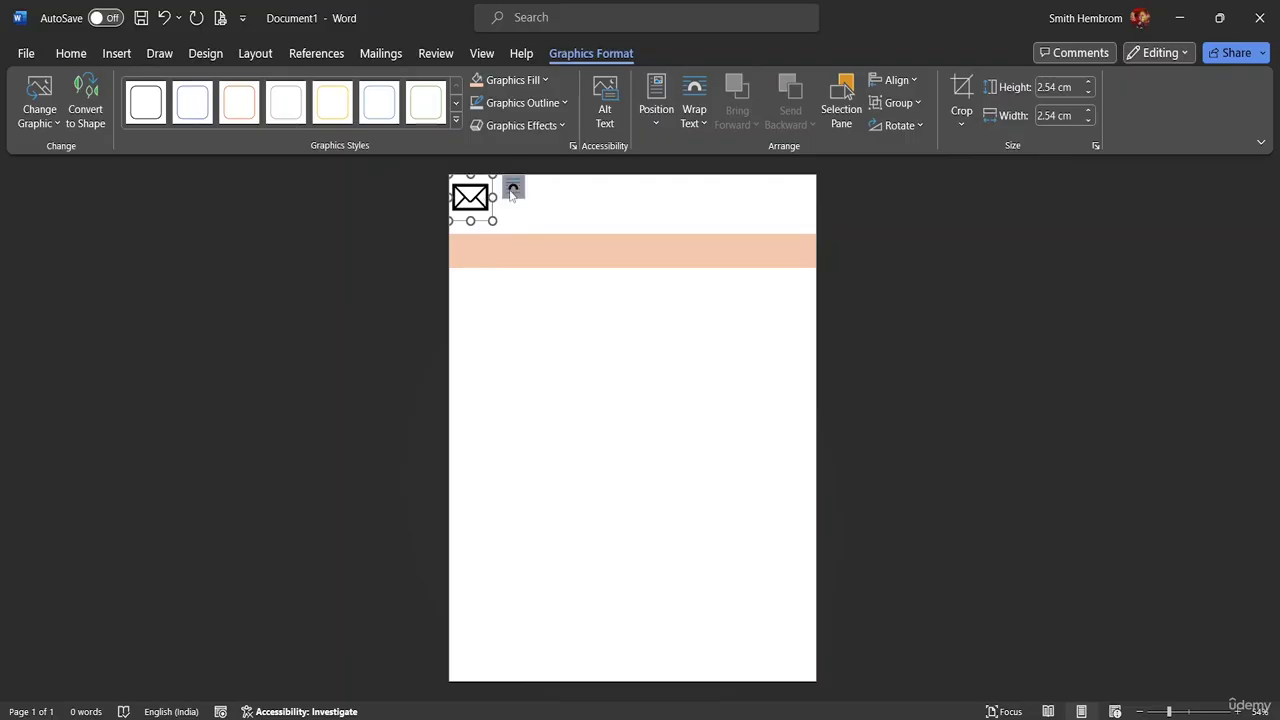
{"action": "left_click", "coordinate": [513, 188]}
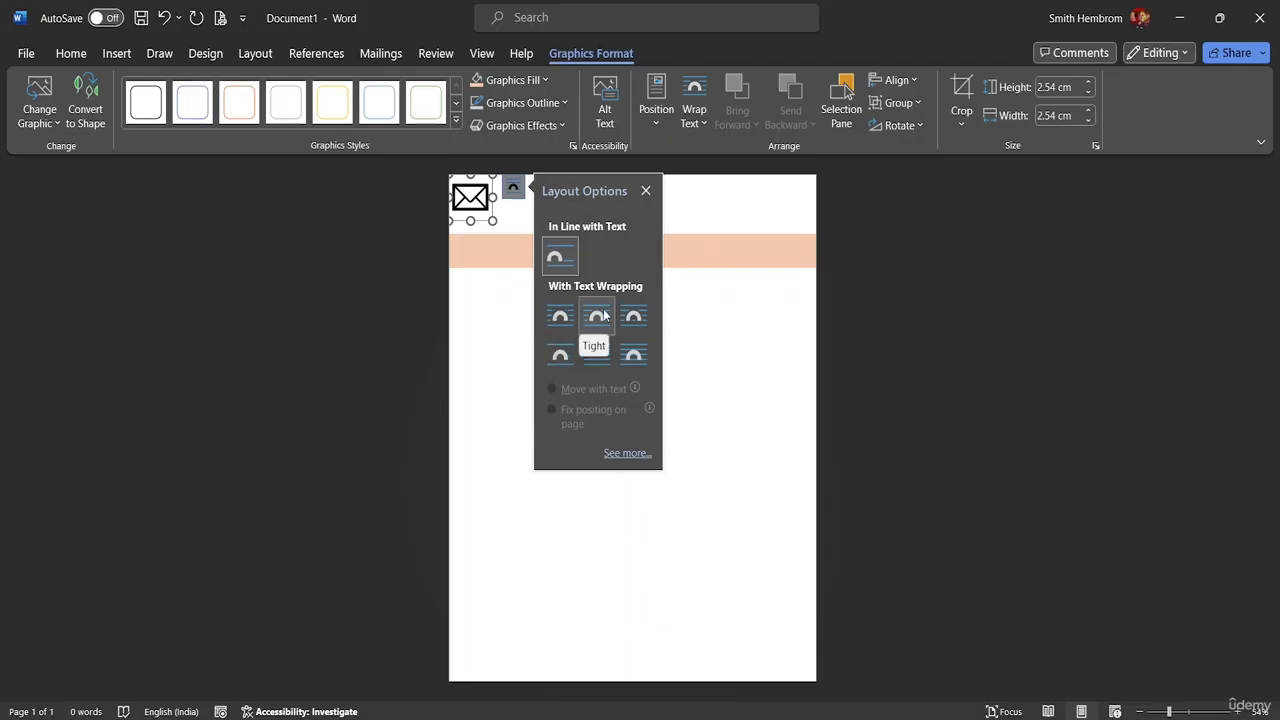
{"action": "left_click", "coordinate": [630, 357]}
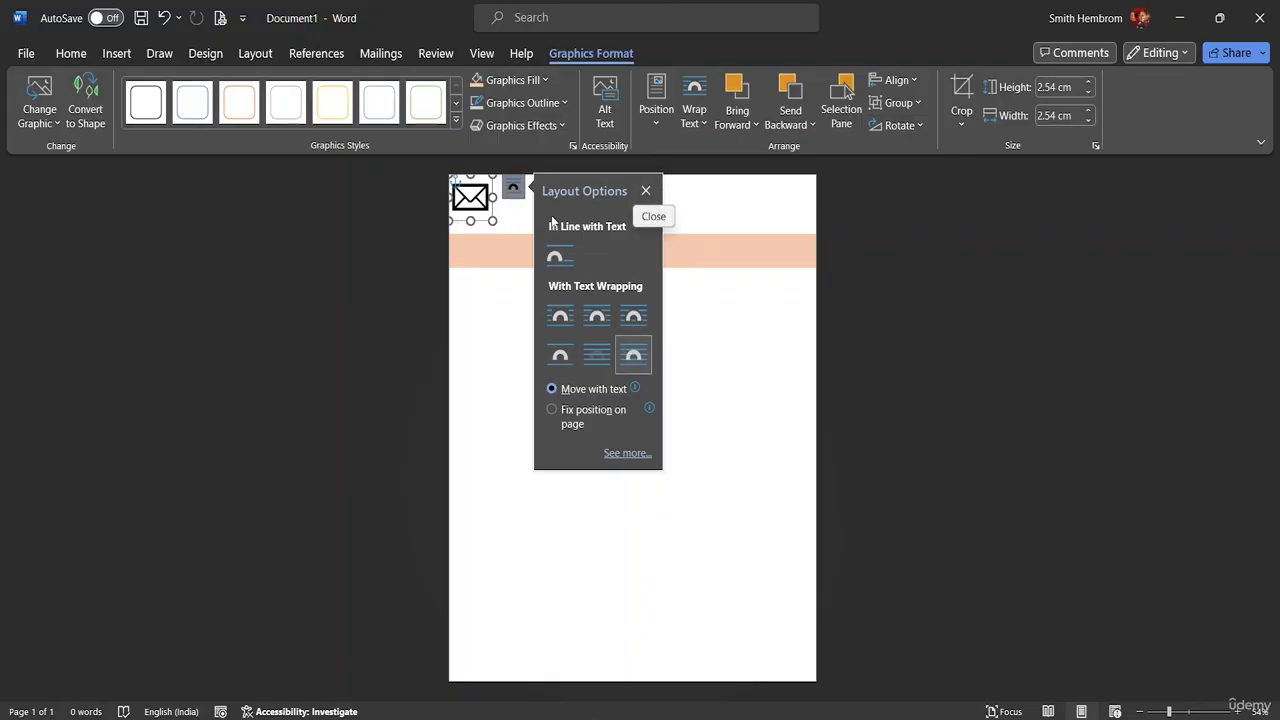
{"action": "left_click", "coordinate": [645, 190]}
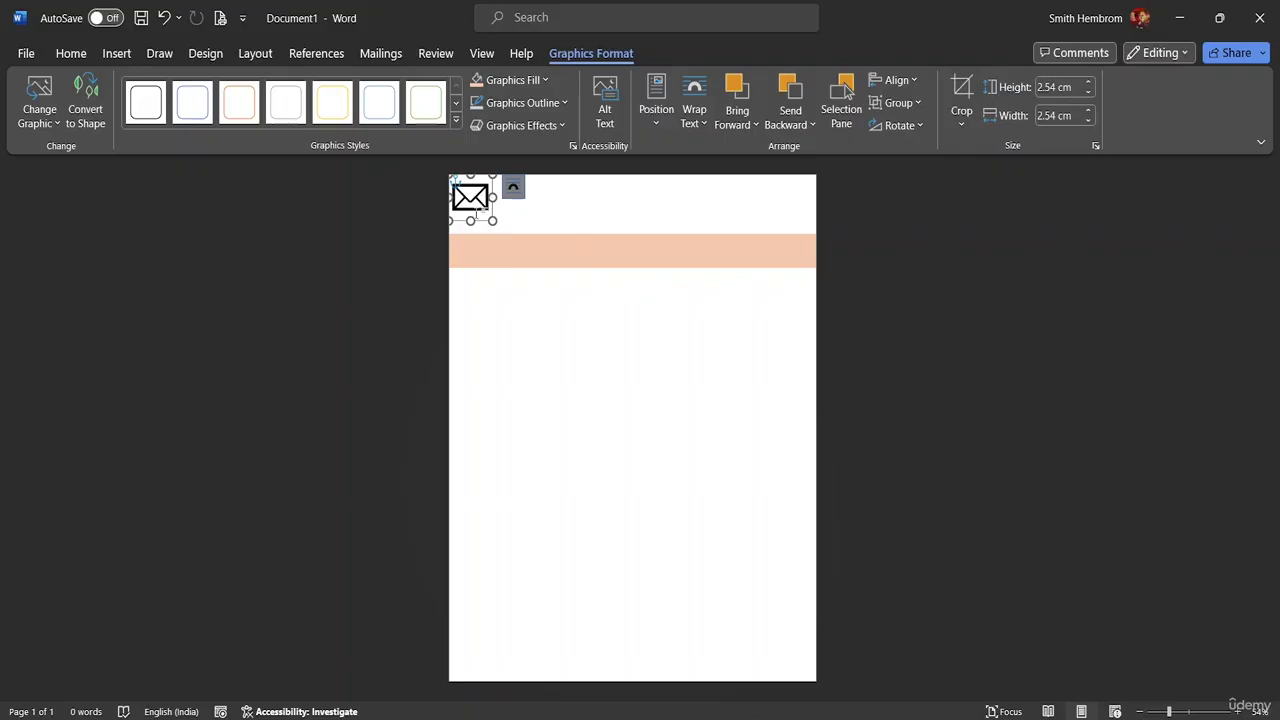
- Move the 1.56 cm envelope icon onto the peach band's left end, then select the band
{"action": "left_click_drag", "start_coordinate": [487, 219], "coordinate": [520, 336]}
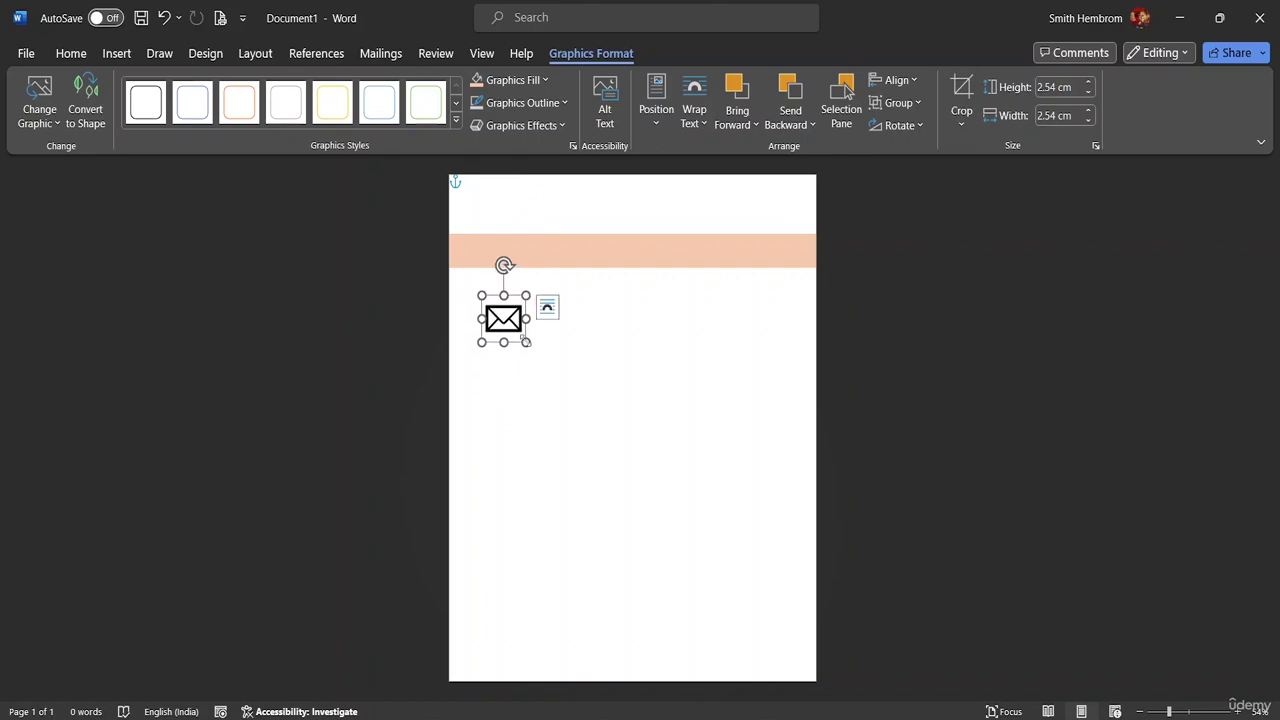
{"action": "left_click_drag", "start_coordinate": [524, 341], "coordinate": [471, 252]}
{"action": "left_click_drag", "start_coordinate": [471, 304], "coordinate": [472, 302]}
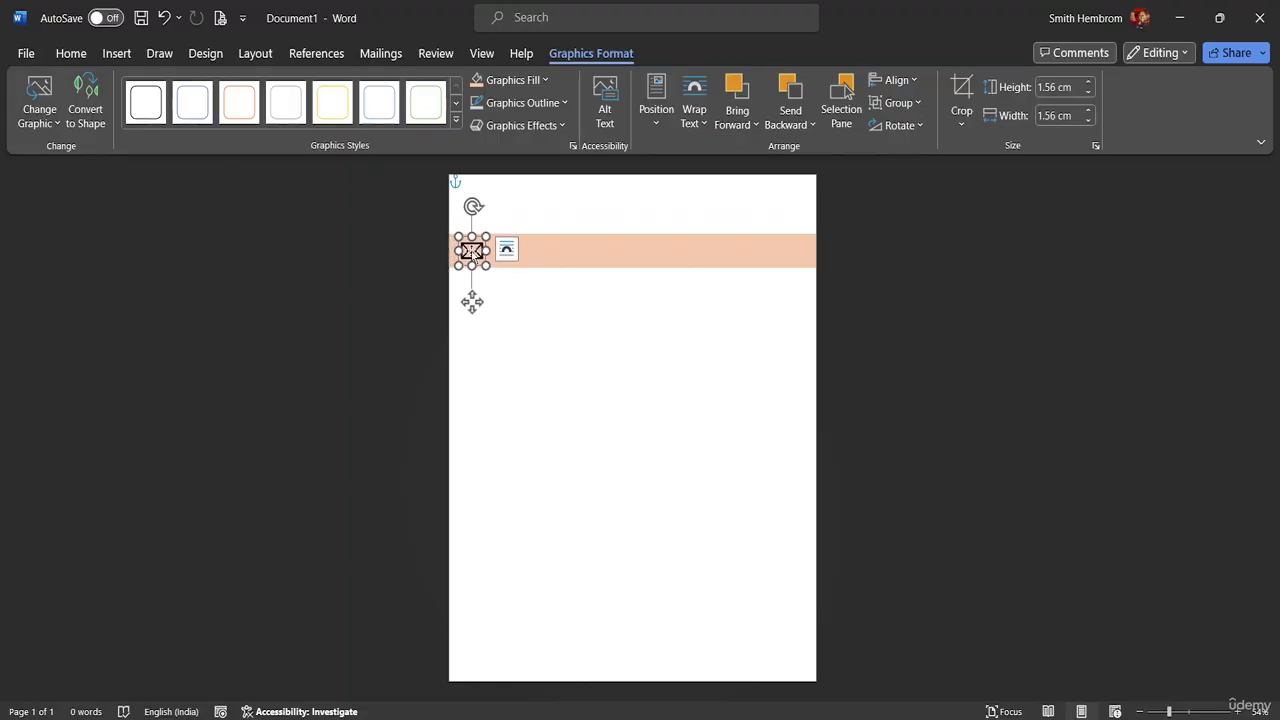
{"action": "left_click", "coordinate": [505, 255]}
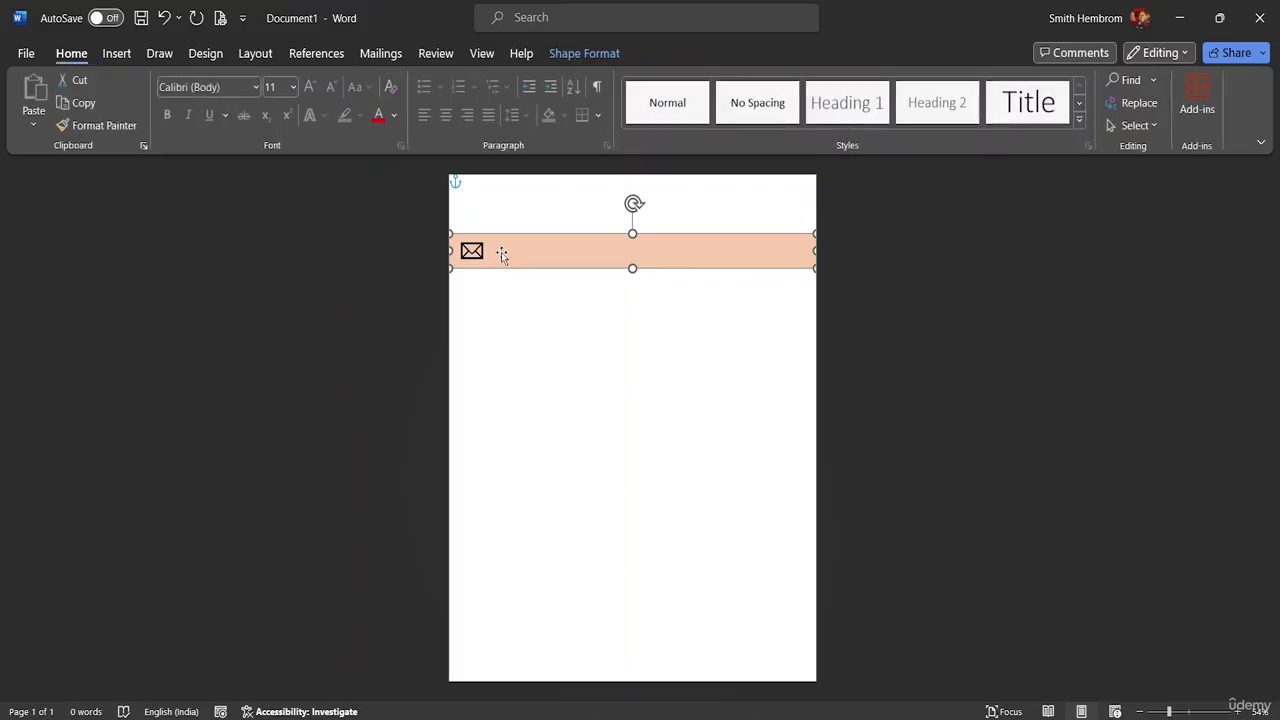
- Send the peach band Behind Text and set it to Fix Position on Page
{"action": "right_click", "coordinate": [588, 258]}
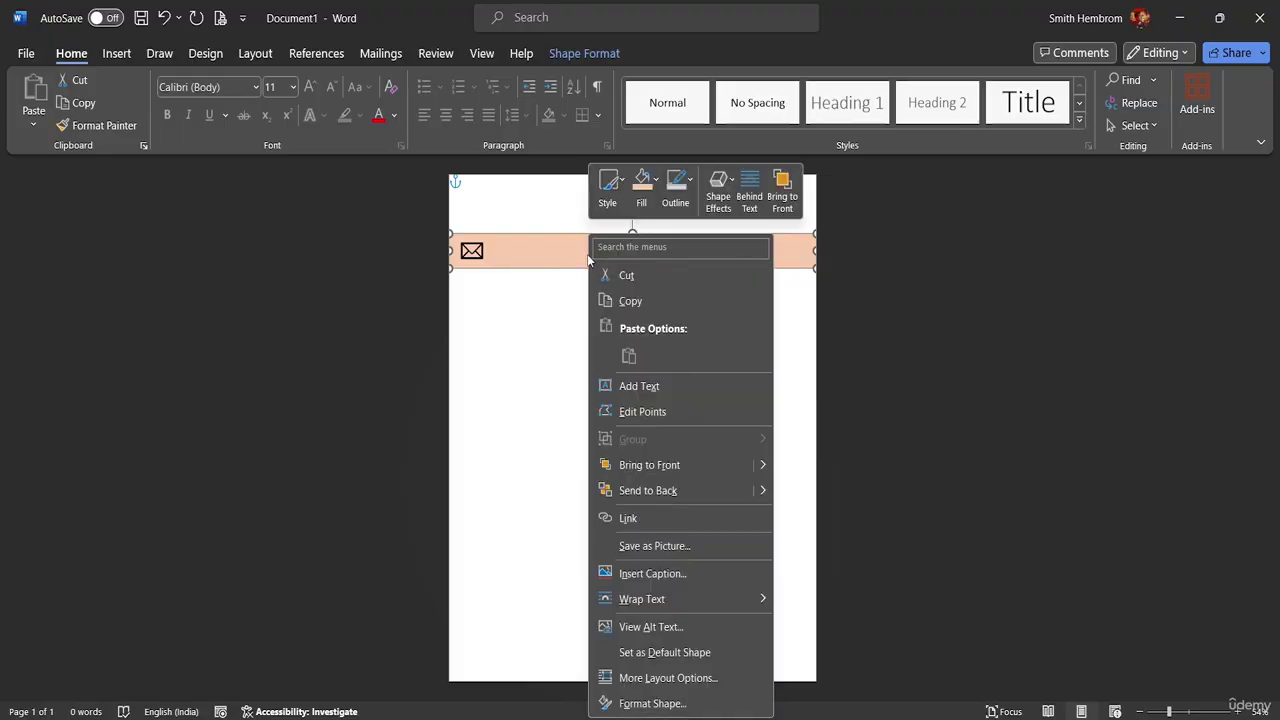
{"action": "left_click", "coordinate": [757, 203]}
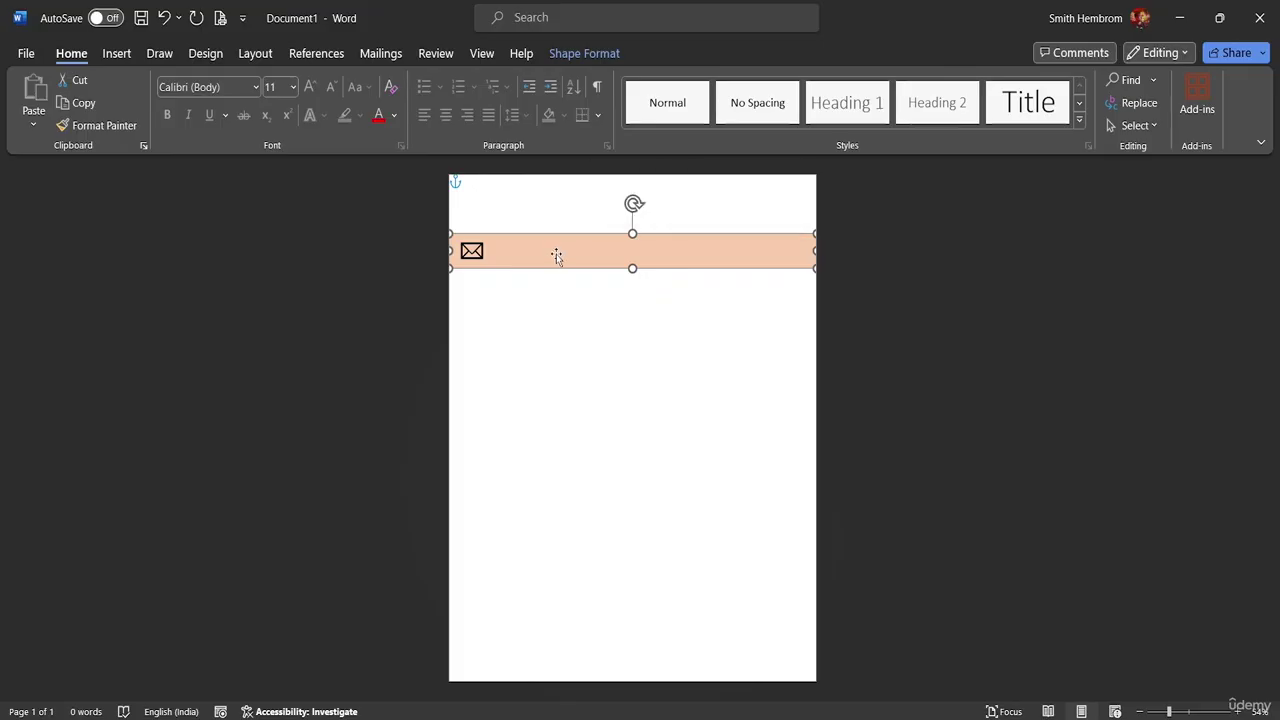
{"action": "right_click", "coordinate": [585, 262]}
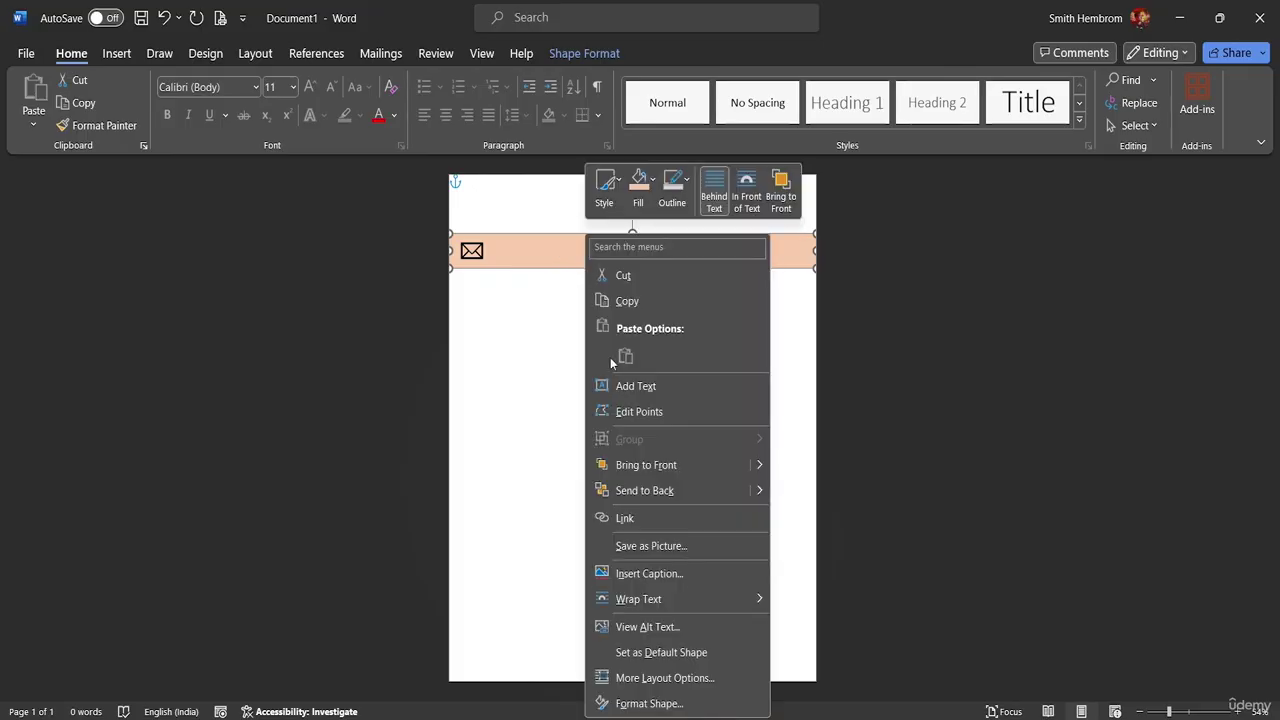
{"action": "mouse_move", "coordinate": [719, 599]}
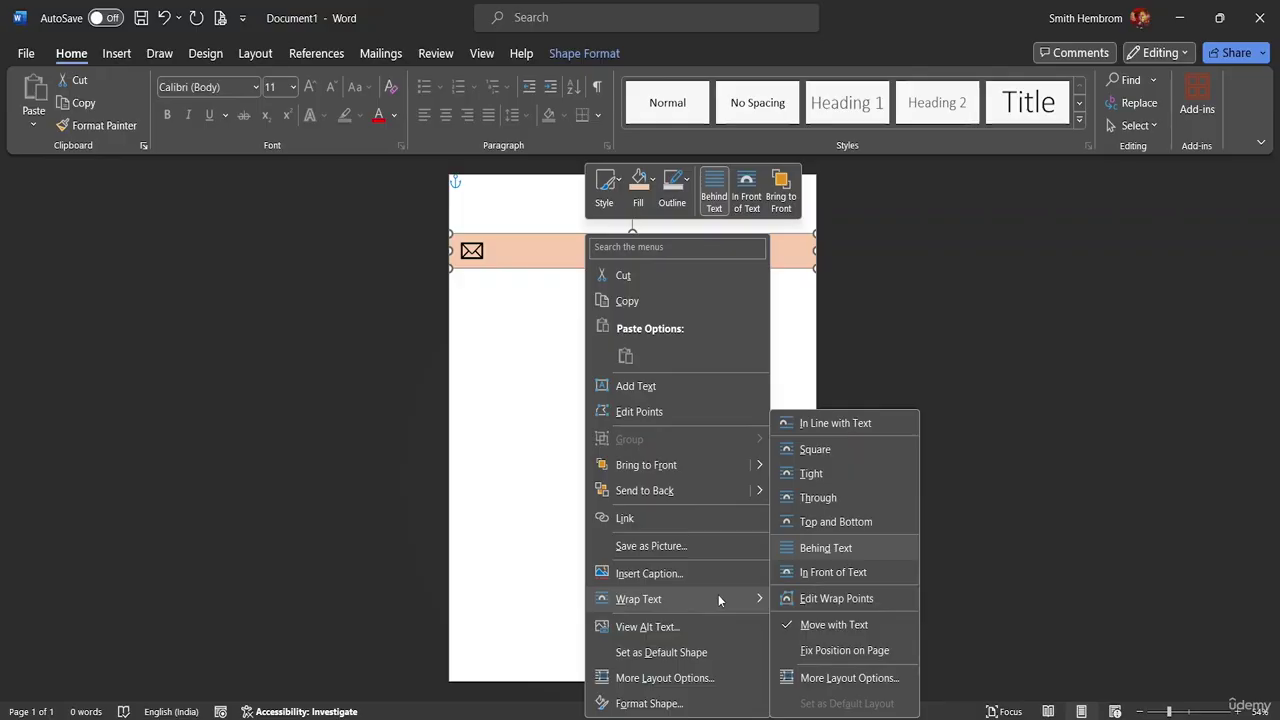
{"action": "left_click", "coordinate": [825, 651]}
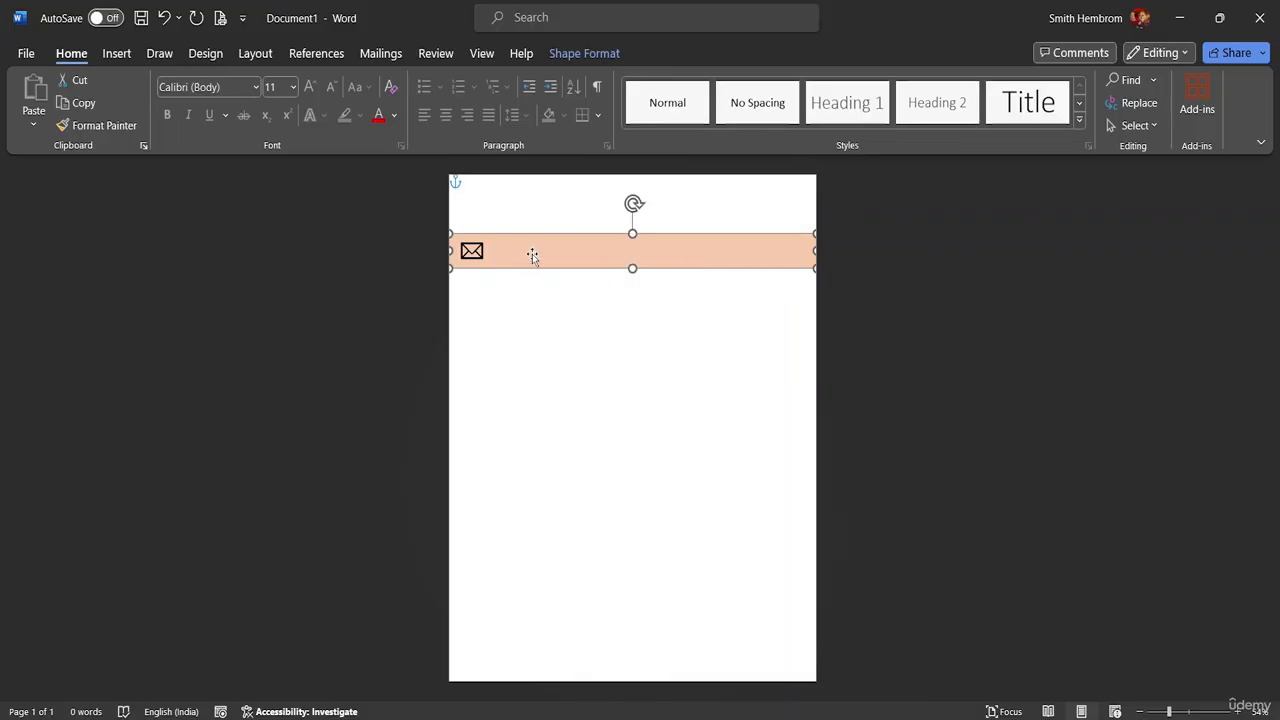
- Drag the envelope icon to just below the peach band on the left
{"action": "left_click", "coordinate": [468, 251]}
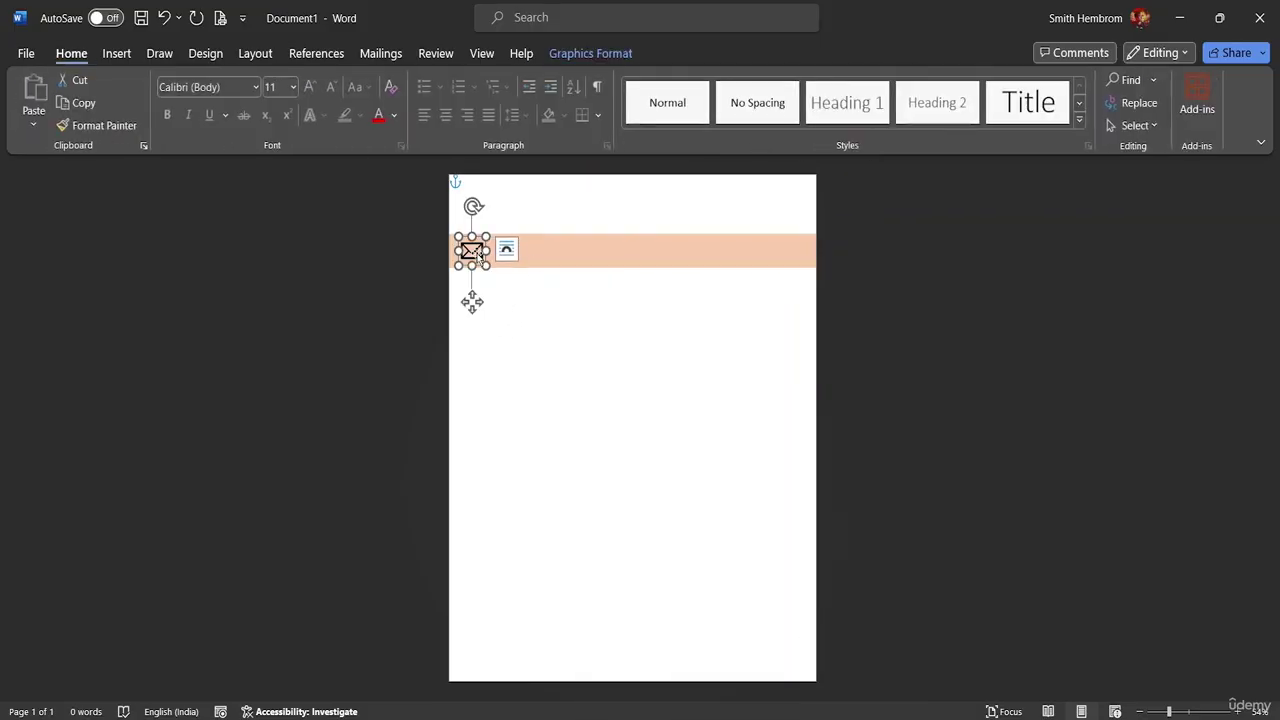
{"action": "left_click_drag", "start_coordinate": [478, 254], "coordinate": [494, 315]}
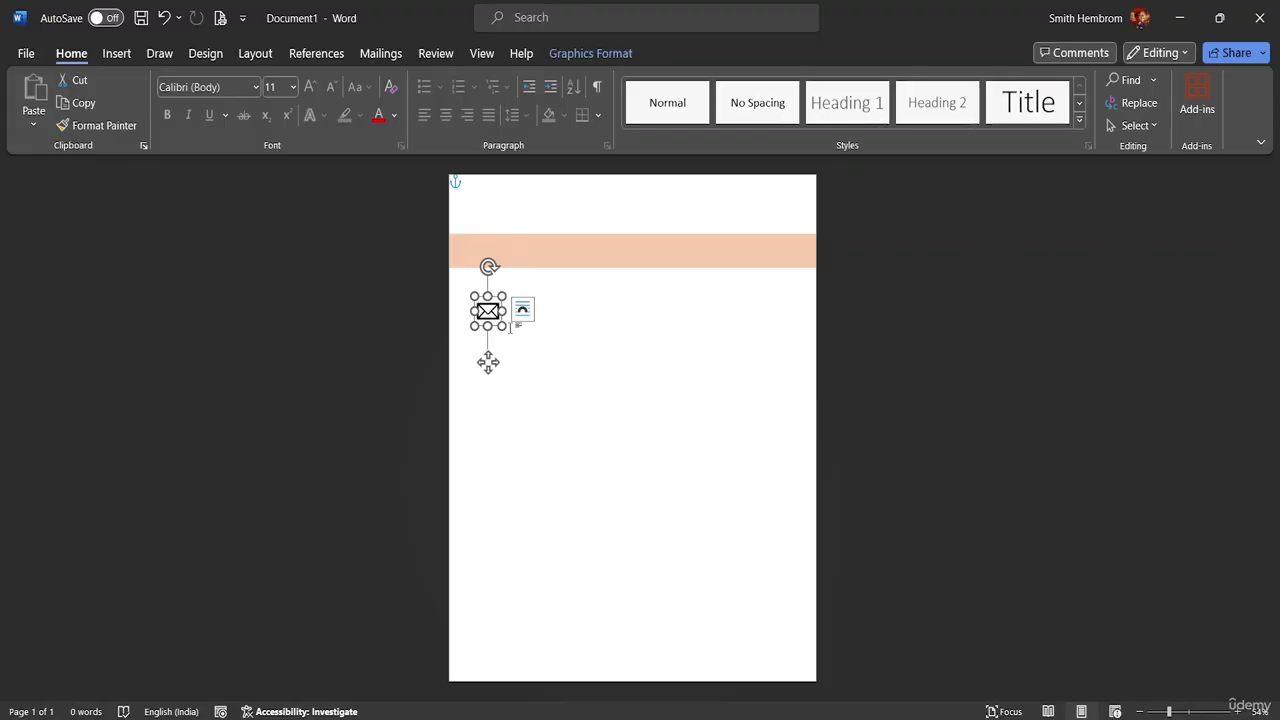
{"action": "left_click", "coordinate": [115, 55]}
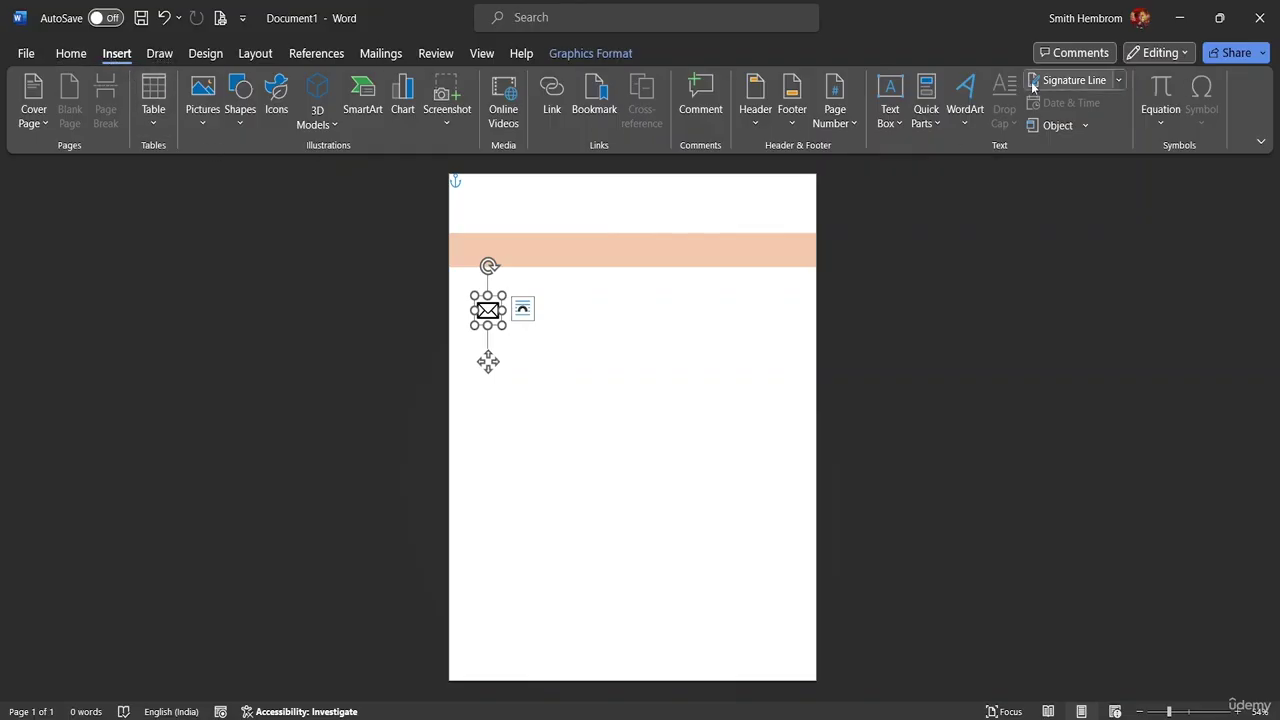
{"action": "left_click", "coordinate": [898, 124]}
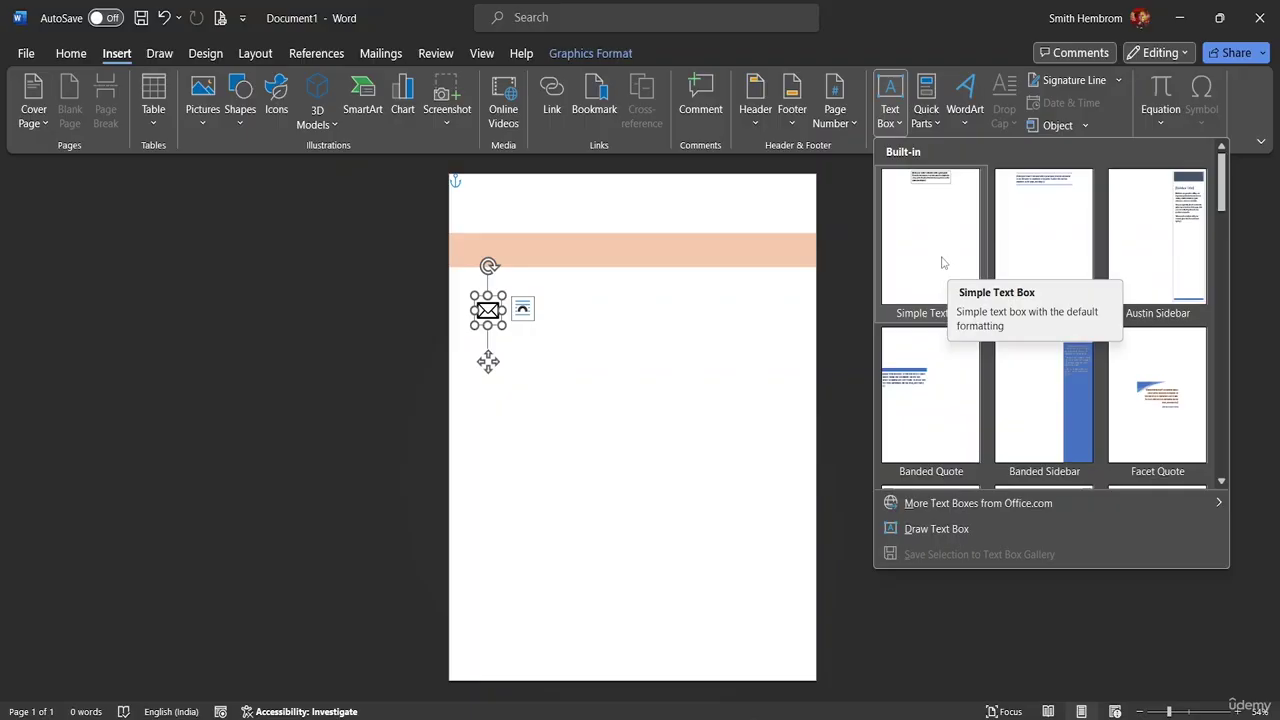
- Insert a Simple Text Box beside the envelope icon and delete its placeholder text
{"action": "left_click", "coordinate": [942, 263]}
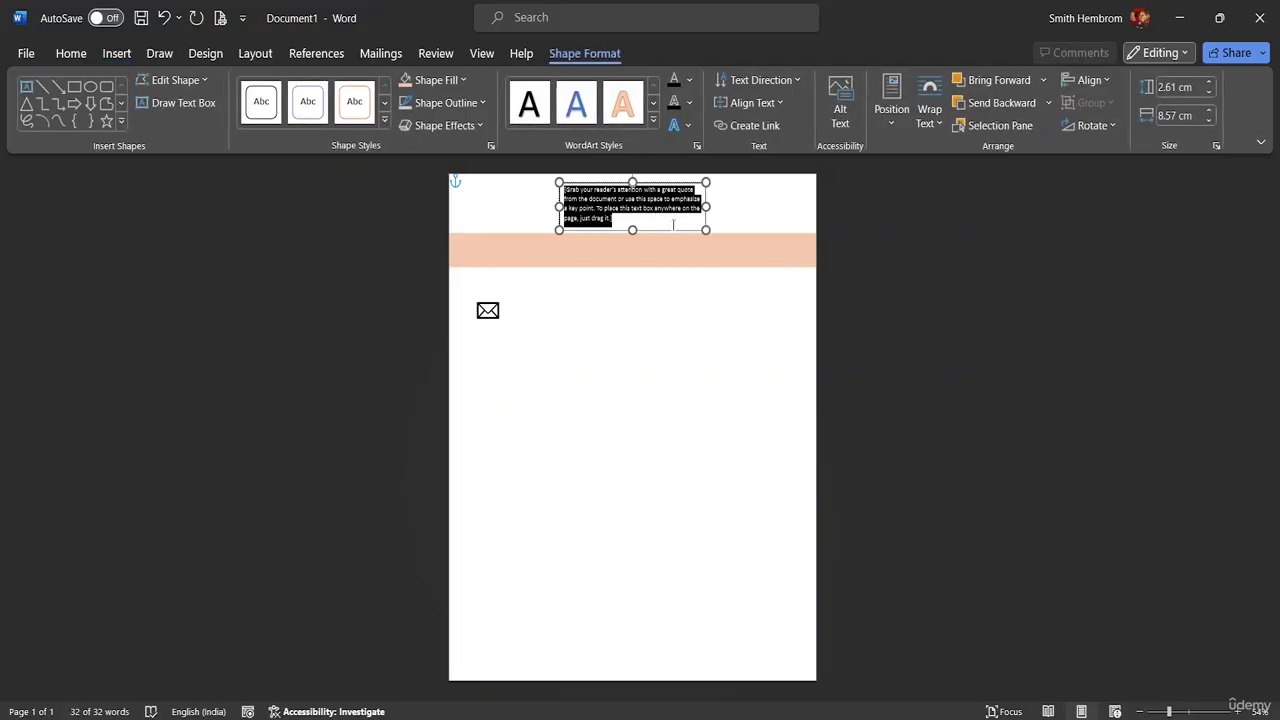
{"action": "left_click_drag", "start_coordinate": [675, 229], "coordinate": [621, 347]}
{"action": "triple_click", "coordinate": [575, 335]}
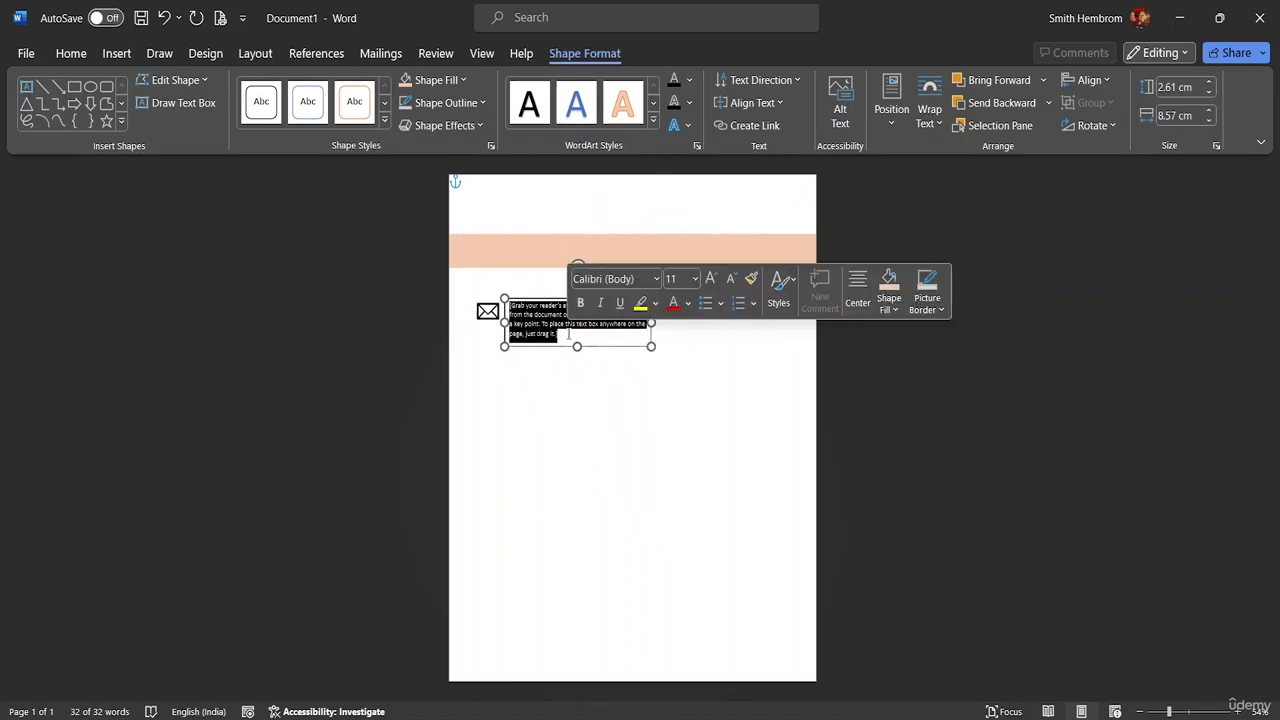
{"action": "key", "text": "Delete"}
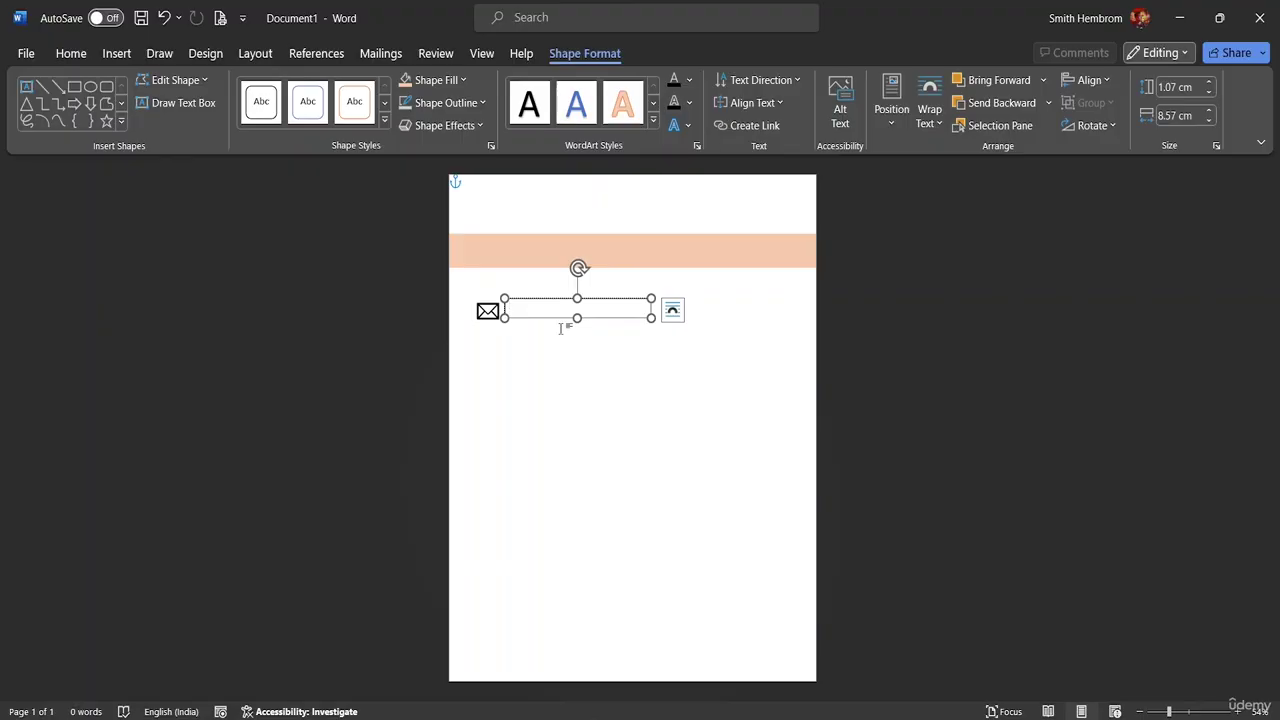
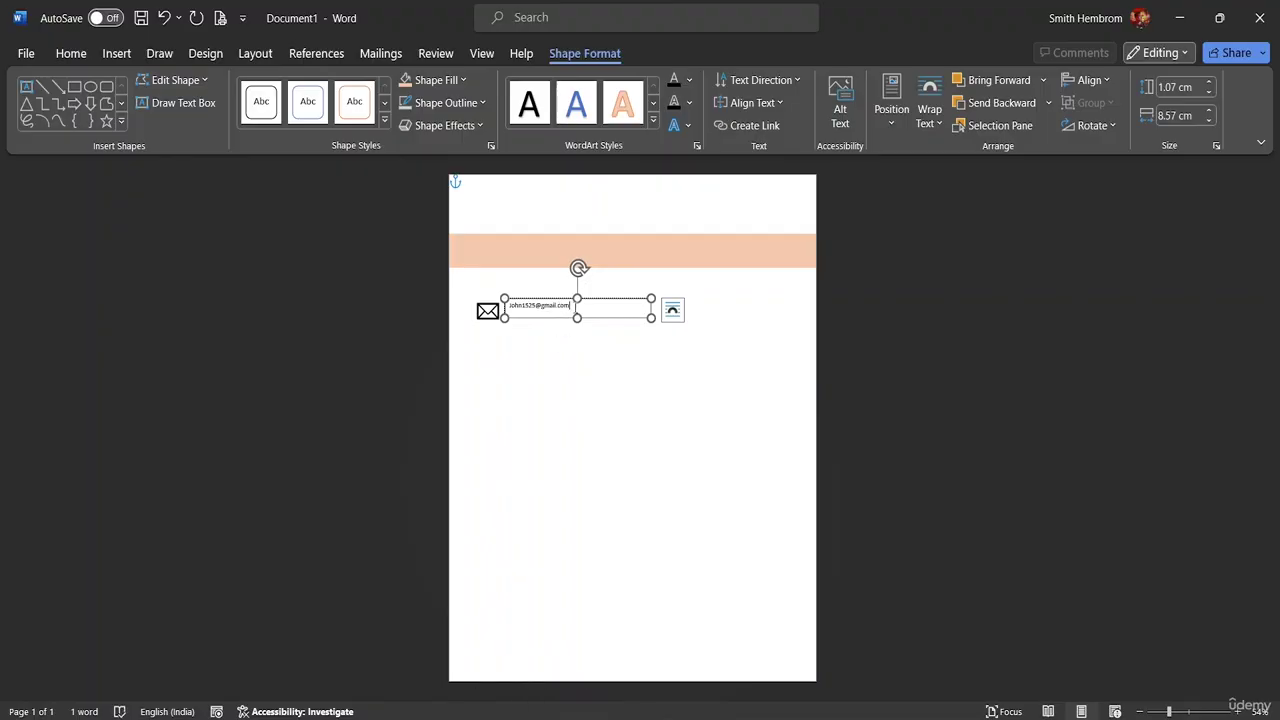
- Type the email address into the text box and set it to 16 pt
{"action": "left_click_drag", "start_coordinate": [570, 306], "coordinate": [507, 306]}
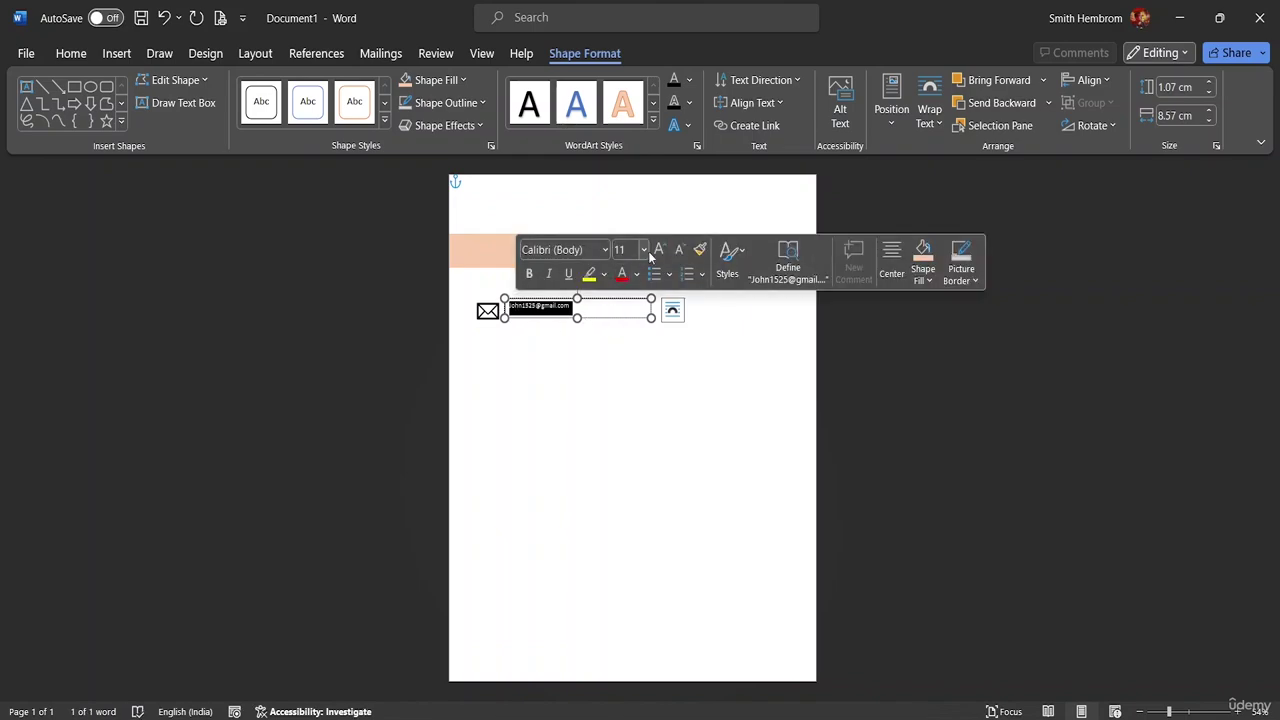
{"action": "left_click", "coordinate": [644, 250]}
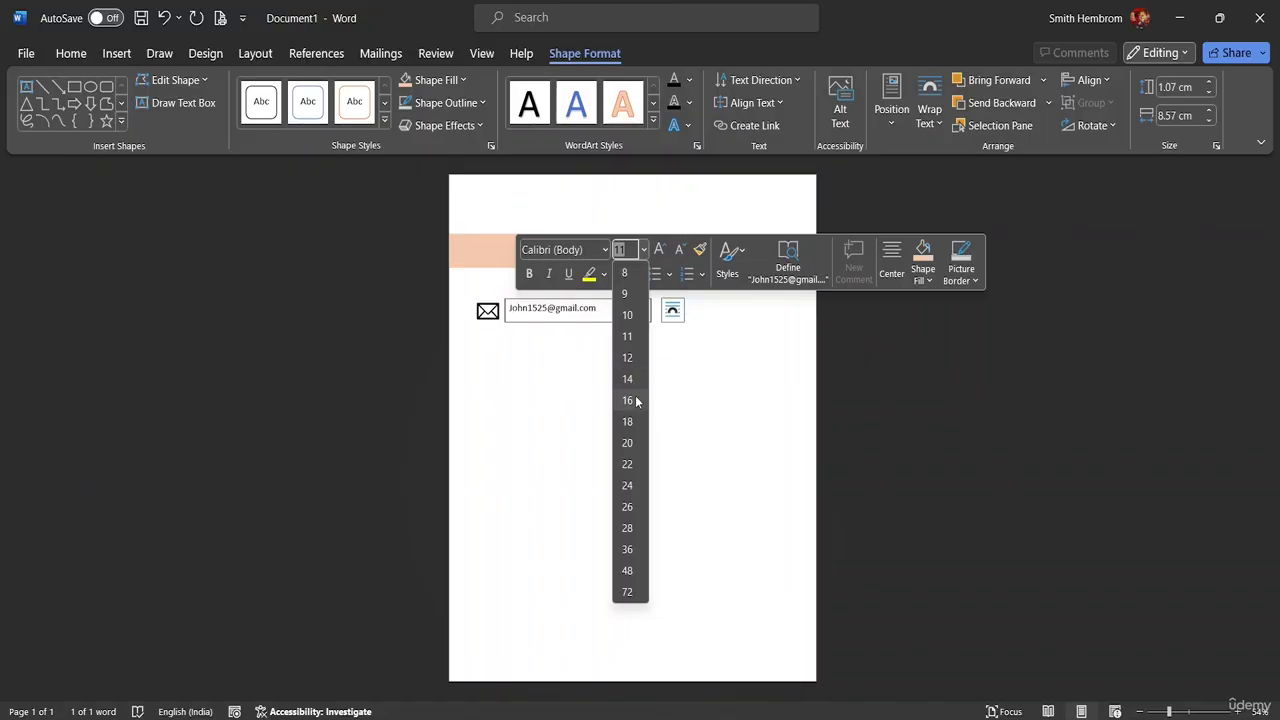
{"action": "left_click", "coordinate": [627, 400]}
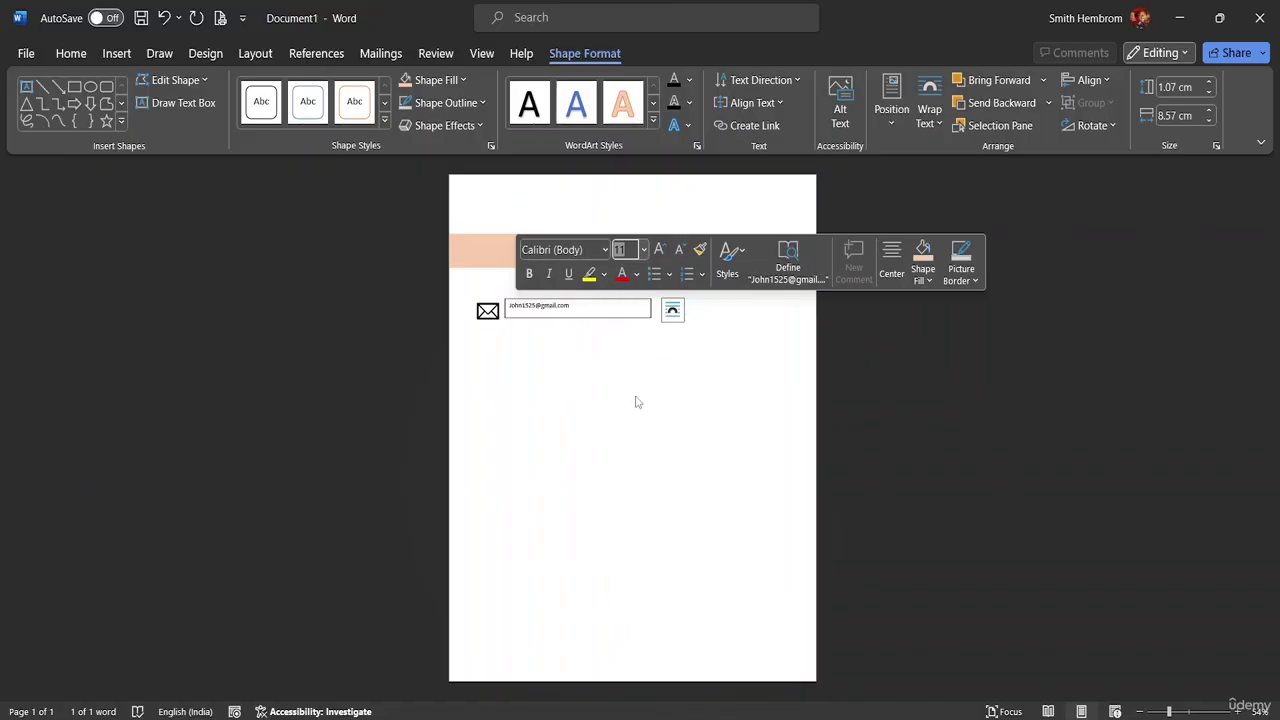
{"action": "left_click", "coordinate": [576, 318]}
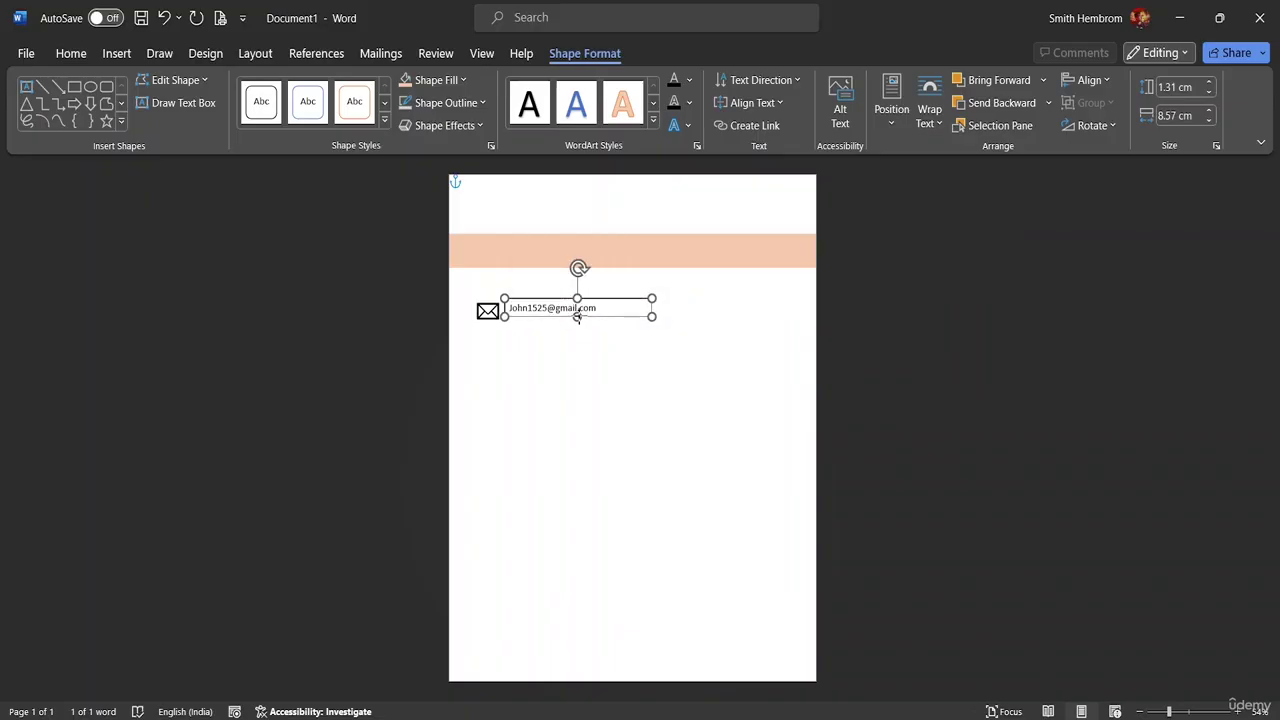
- Enlarge the text box and select it together with the envelope icon
{"action": "left_click_drag", "start_coordinate": [577, 315], "coordinate": [563, 302]}
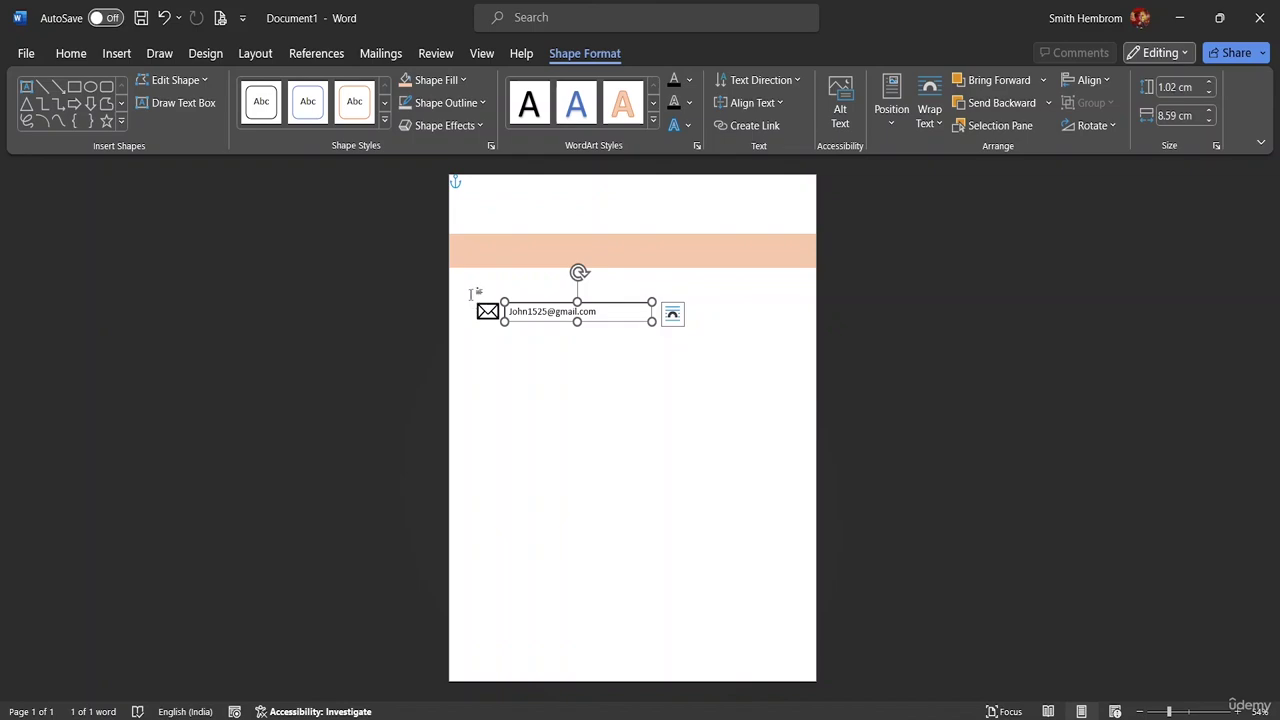
{"action": "left_click", "coordinate": [506, 325]}
{"action": "left_click", "coordinate": [630, 305]}
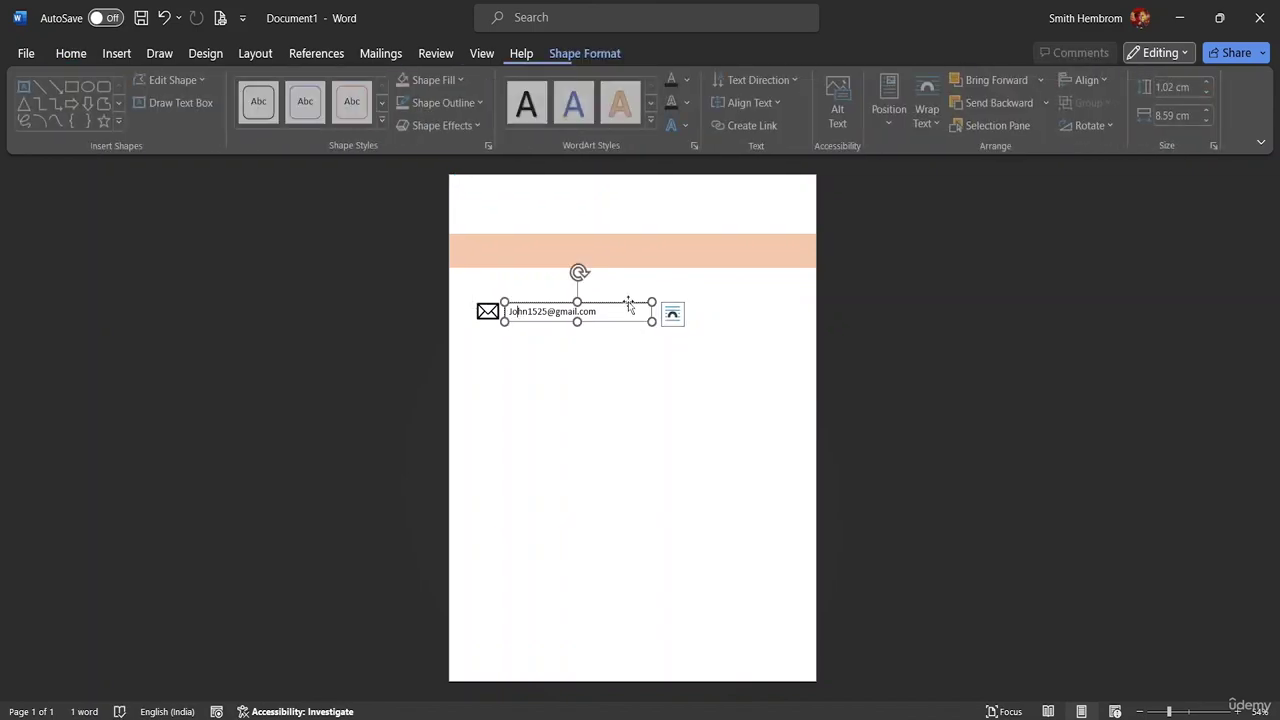
{"action": "left_click", "coordinate": [489, 314], "text": "shift"}
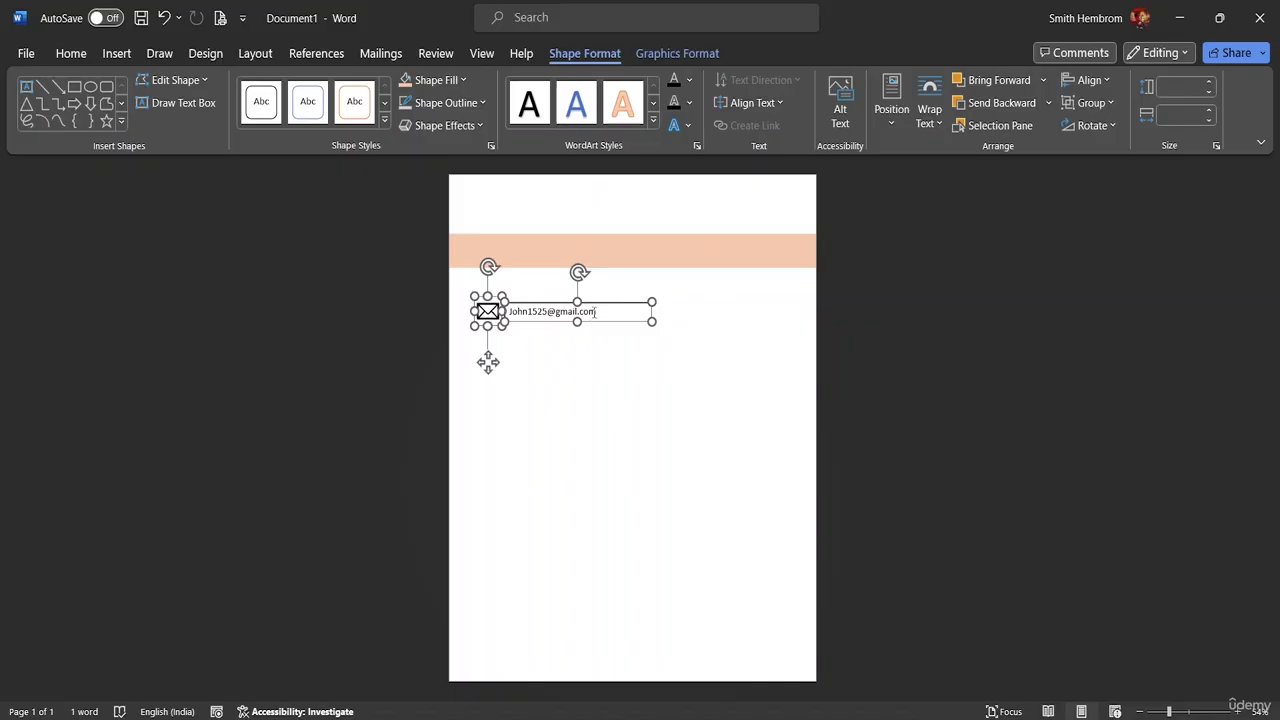
- Apply Align Middle to the icon and text box, undoing an accidental Align Left
{"action": "left_click", "coordinate": [1104, 81]}
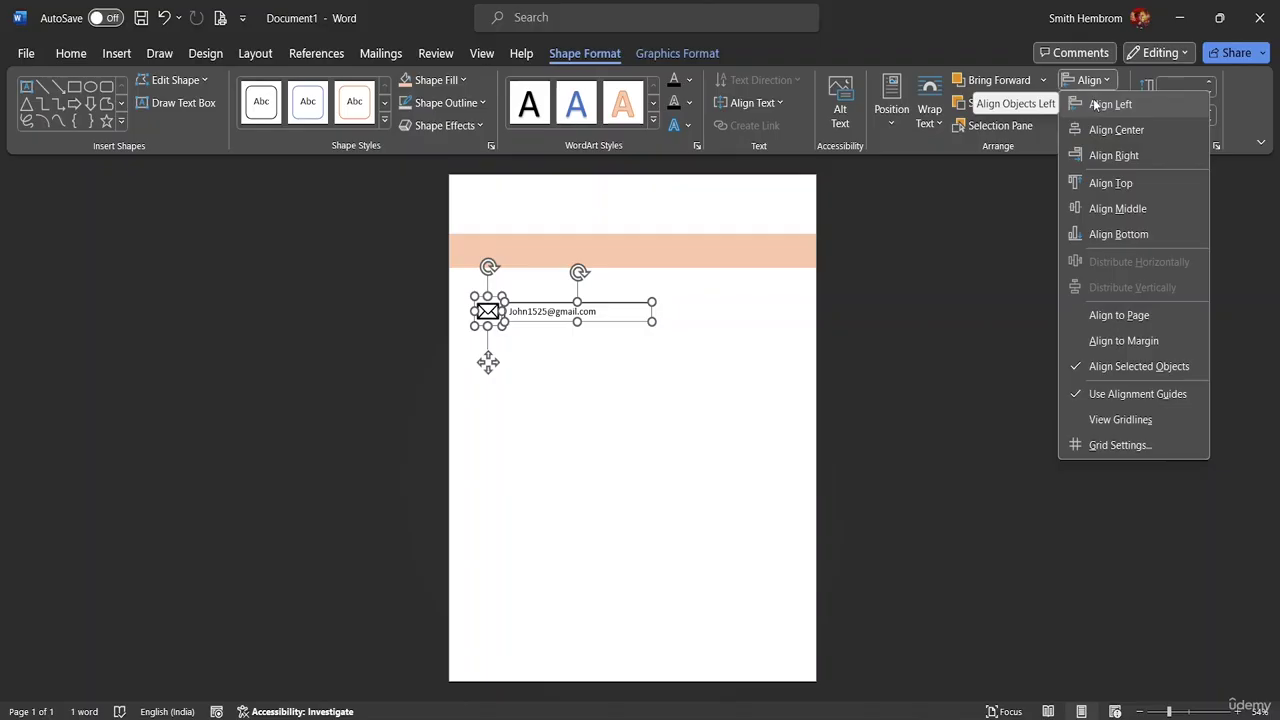
{"action": "left_click", "coordinate": [1096, 104]}
{"action": "key", "text": "ctrl+z"}
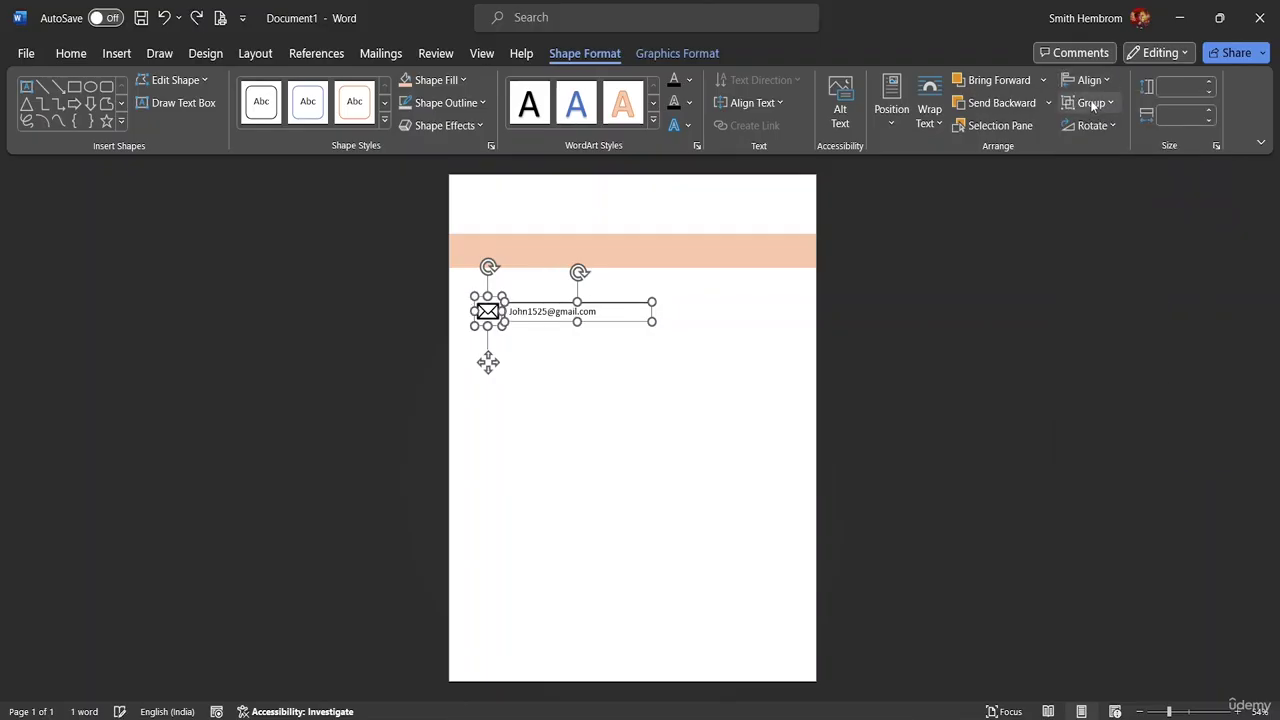
{"action": "left_click", "coordinate": [1105, 82]}
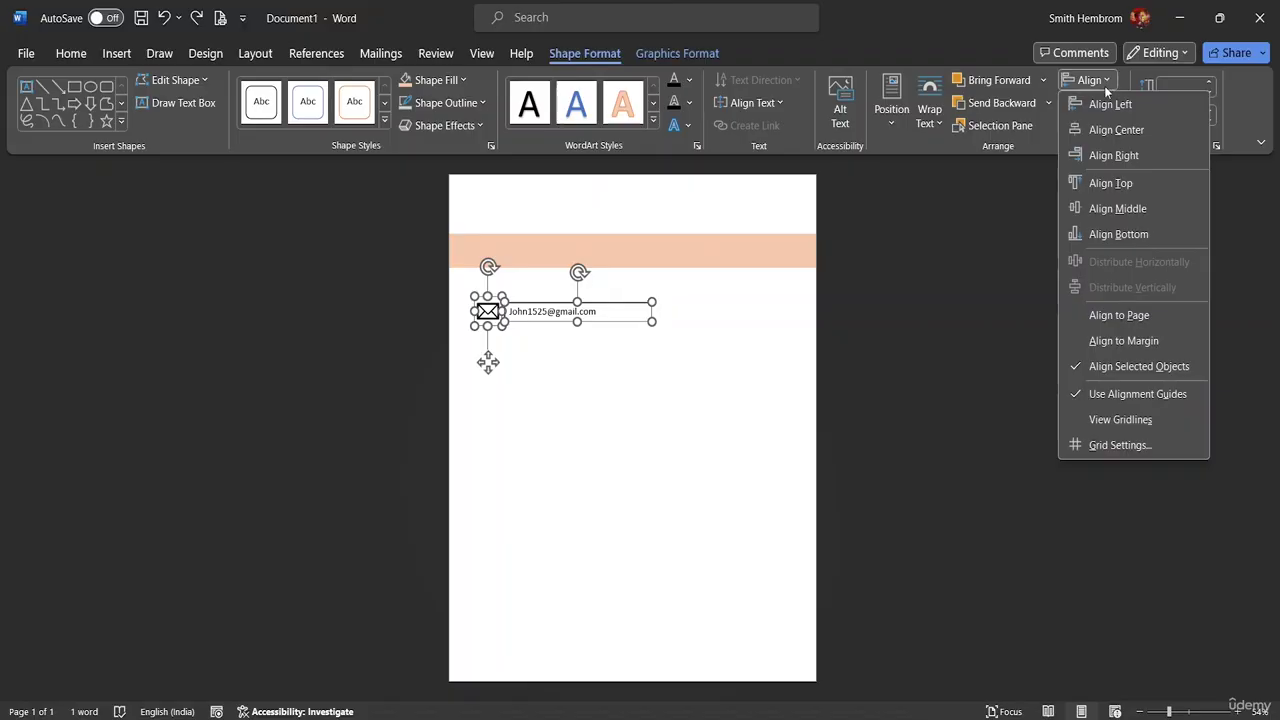
{"action": "left_click", "coordinate": [1106, 209]}
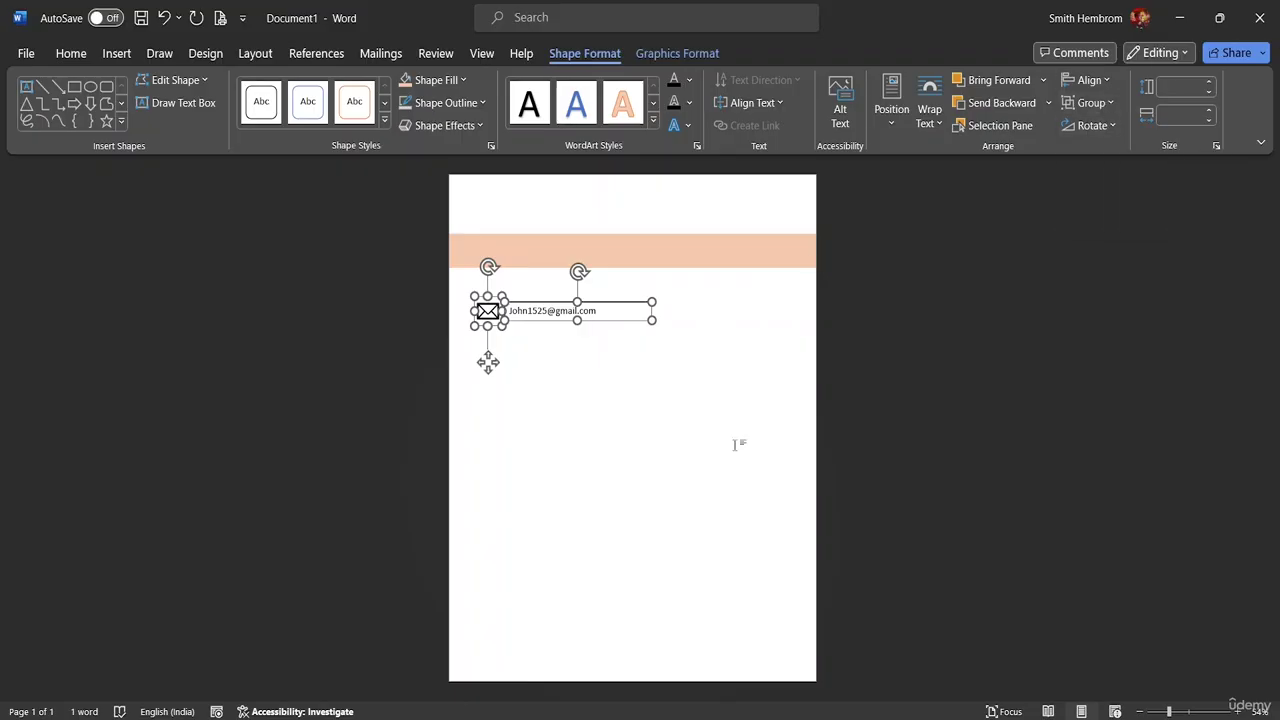
{"action": "left_click", "coordinate": [1110, 103]}
- Group the envelope icon and text box, then ungroup them again
{"action": "left_click", "coordinate": [1094, 129]}
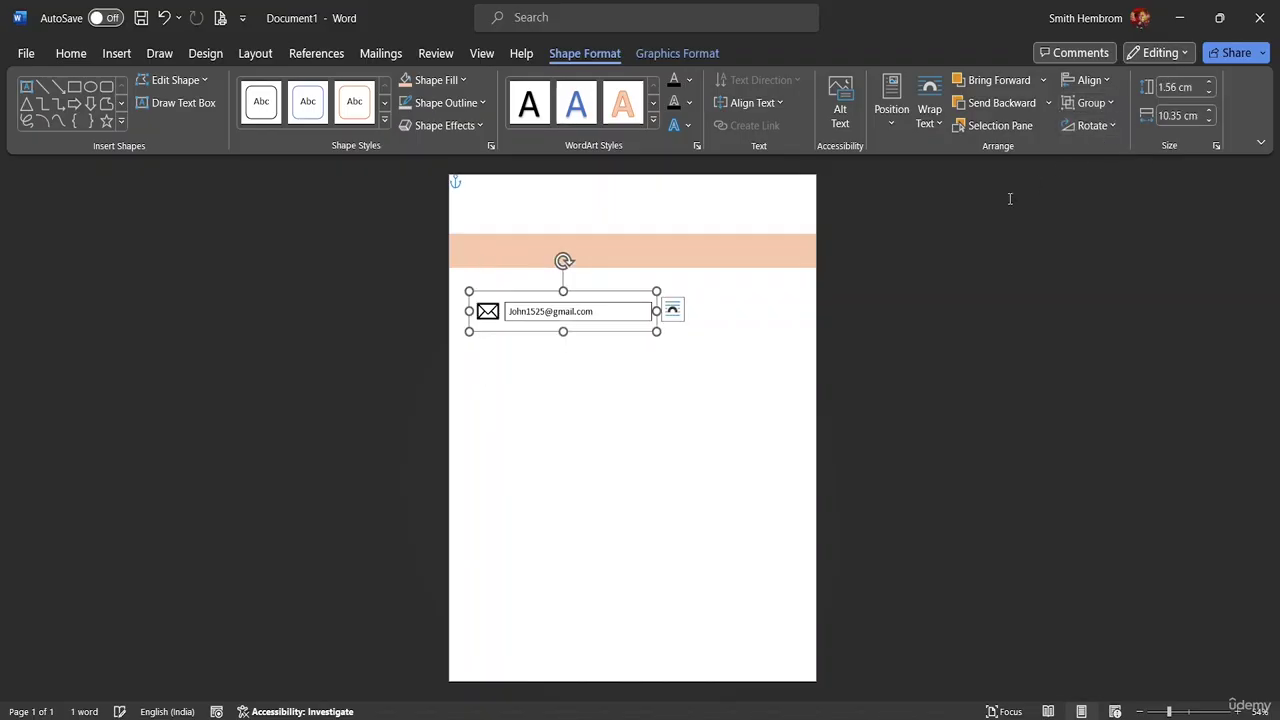
{"action": "mouse_move", "coordinate": [656, 311]}
{"action": "left_mouse_down"}
{"action": "mouse_move", "coordinate": [628, 310]}
{"action": "mouse_move", "coordinate": [656, 311]}
{"action": "left_mouse_up"}
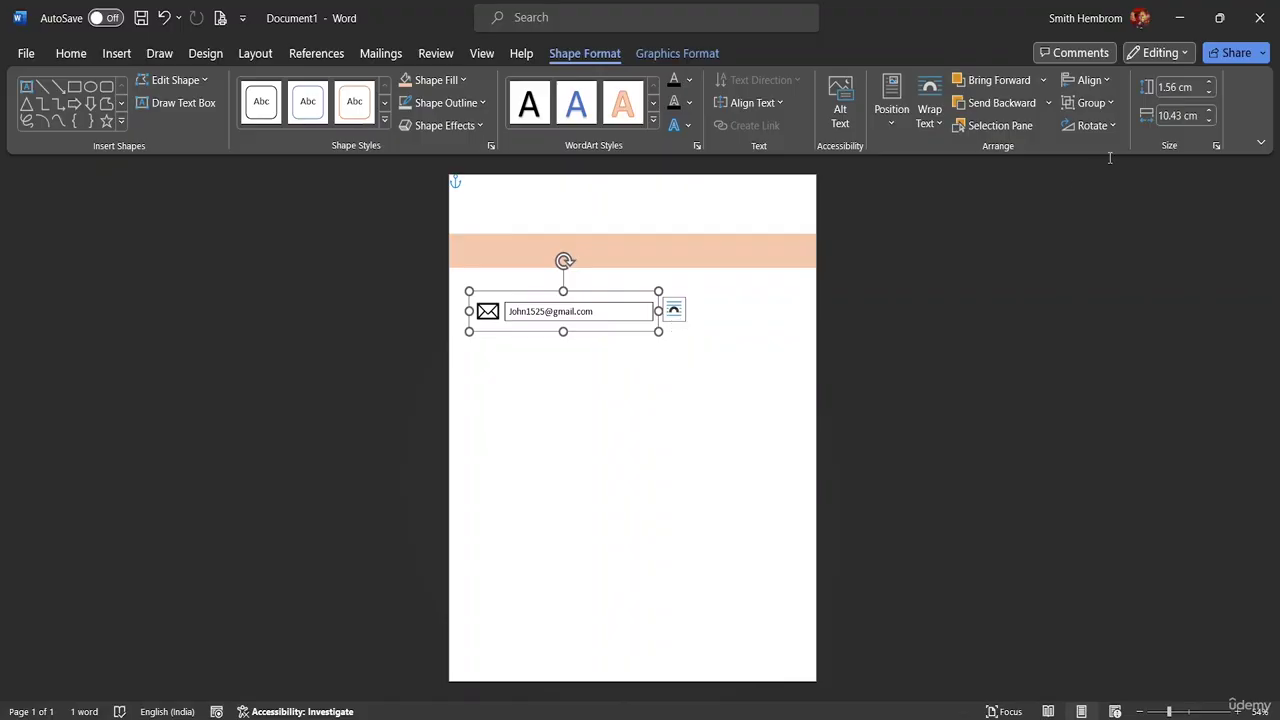
{"action": "left_click", "coordinate": [1108, 103]}
{"action": "left_click", "coordinate": [1090, 166]}
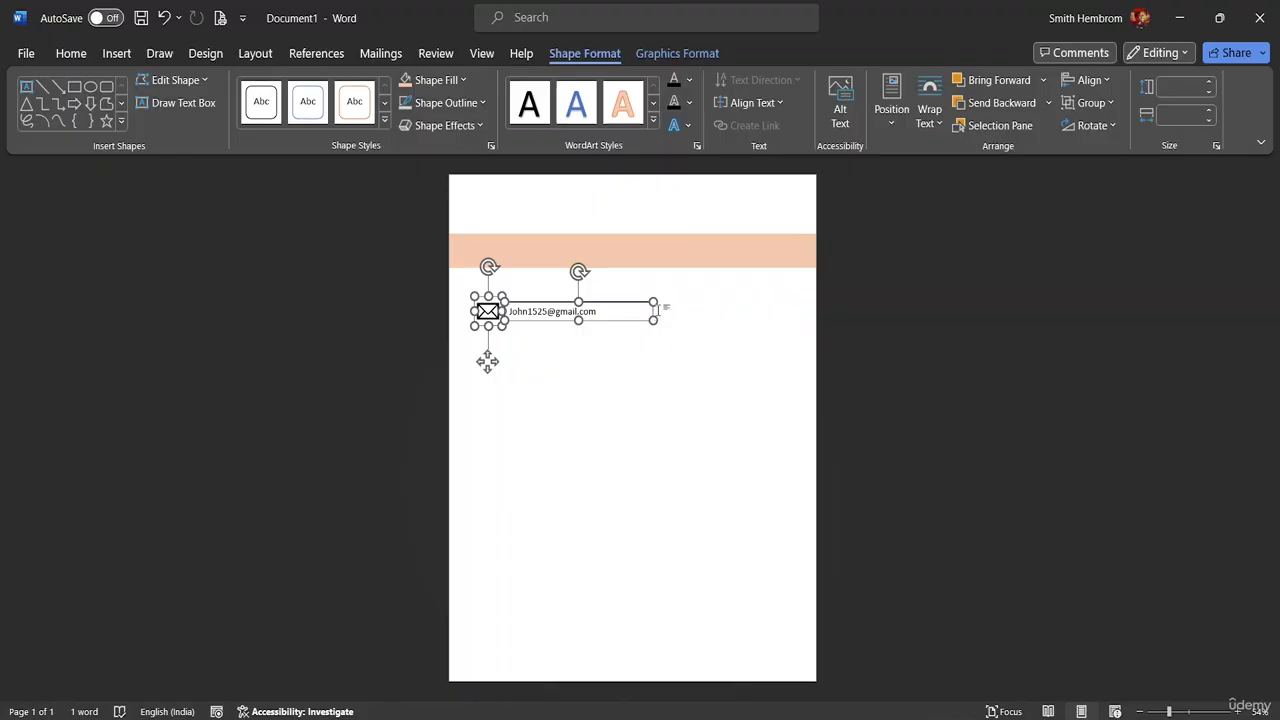
- Resize the pieces, revert the accidental enlargement, and select the email text box
{"action": "mouse_move", "coordinate": [653, 320]}
{"action": "left_mouse_down"}
{"action": "mouse_move", "coordinate": [665, 331]}
{"action": "mouse_move", "coordinate": [660, 318]}
{"action": "mouse_move", "coordinate": [622, 318]}
{"action": "mouse_move", "coordinate": [654, 319]}
{"action": "left_mouse_up"}
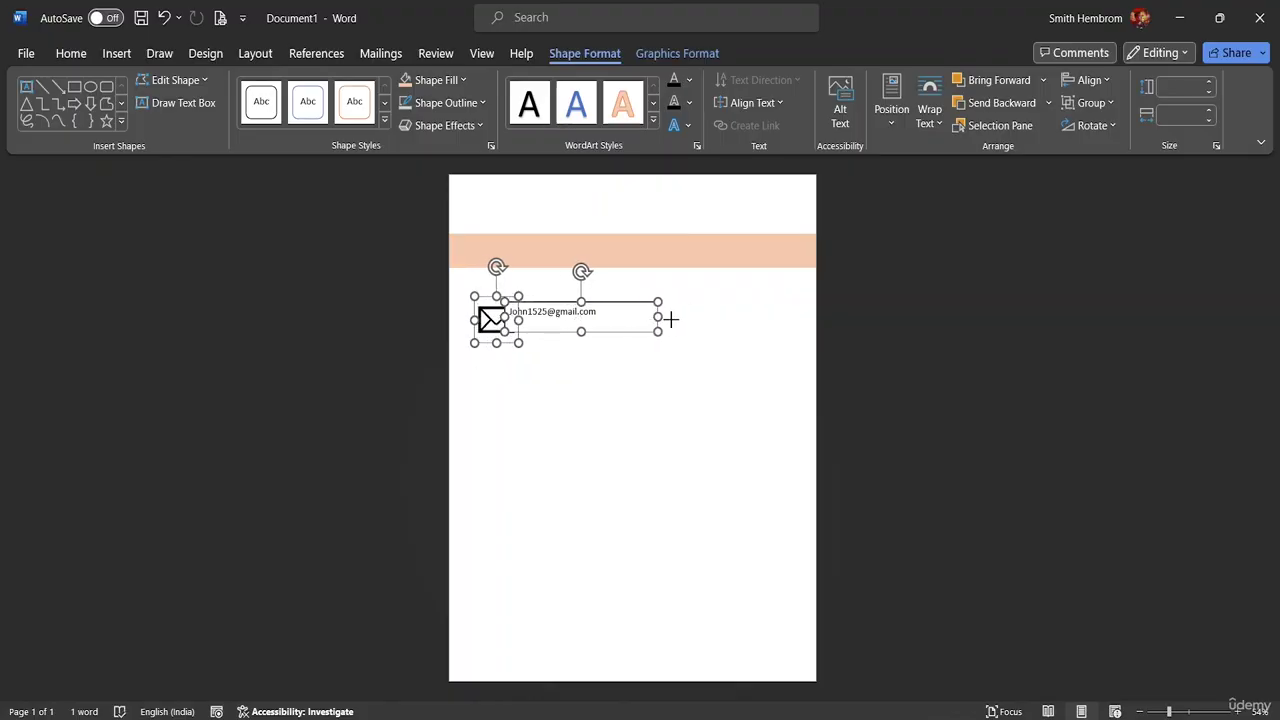
{"action": "left_click", "coordinate": [596, 395]}
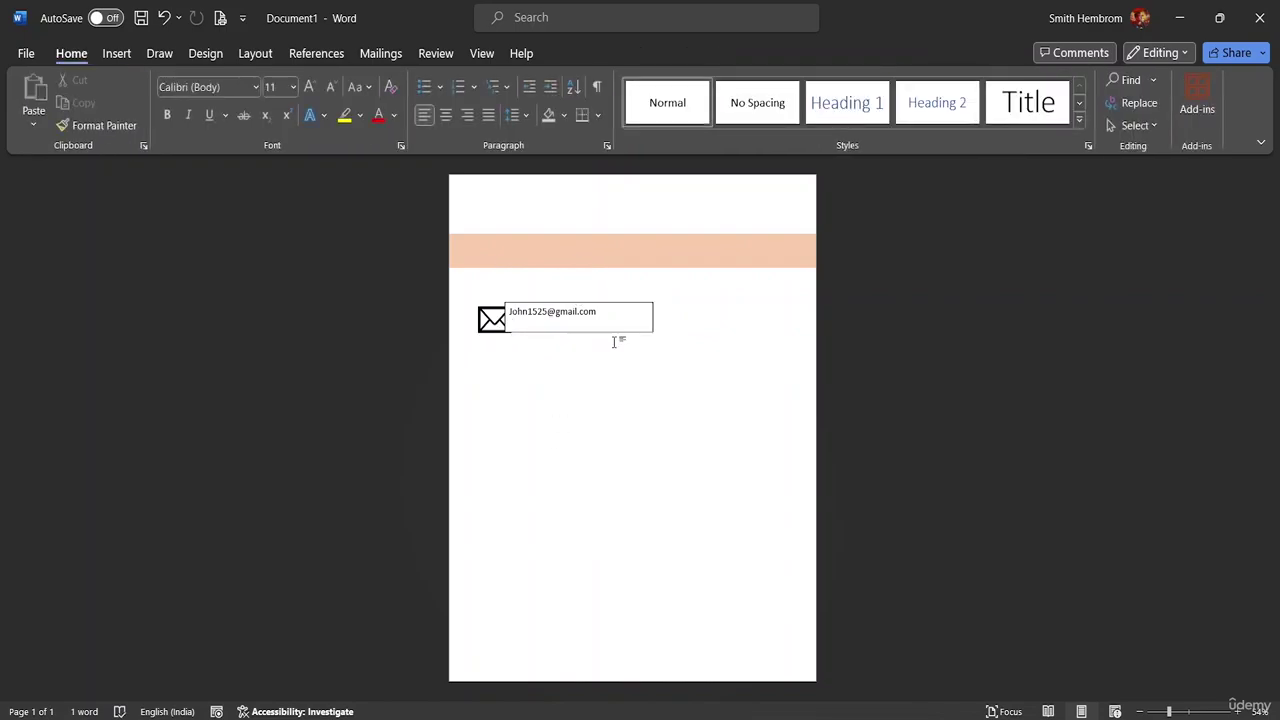
{"action": "key", "text": "ctrl+a"}
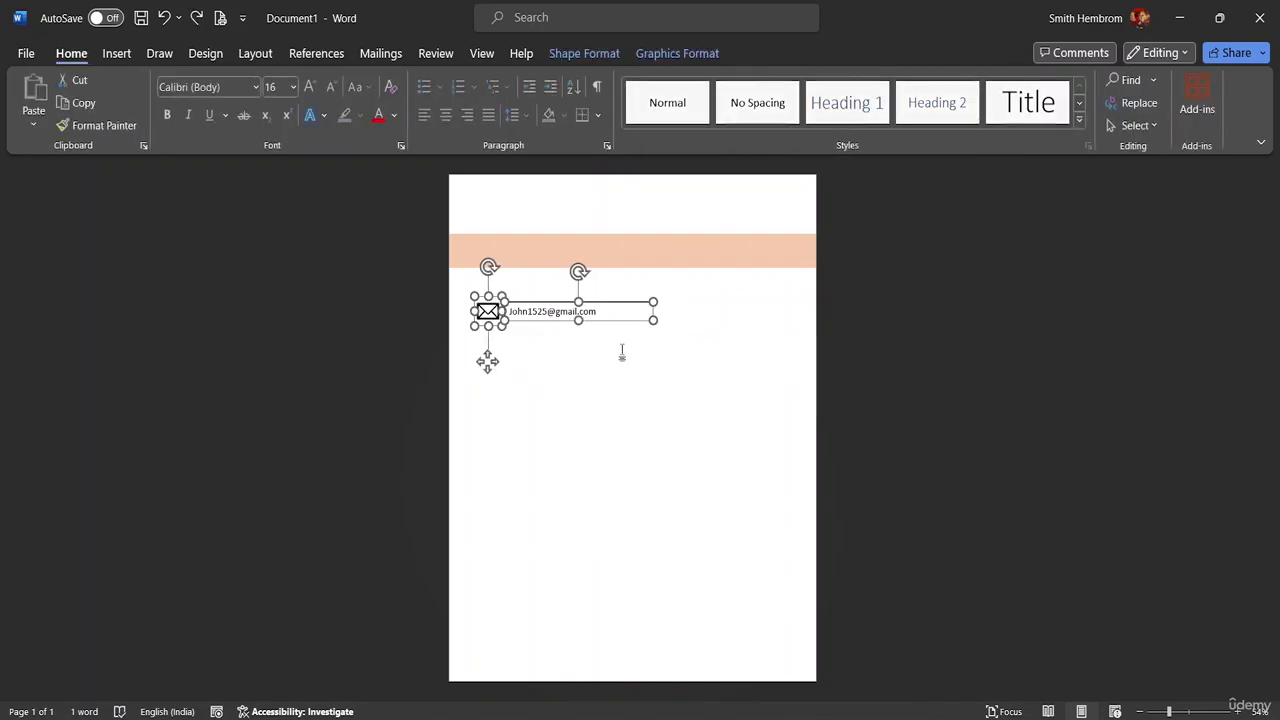
{"action": "left_click", "coordinate": [620, 353]}
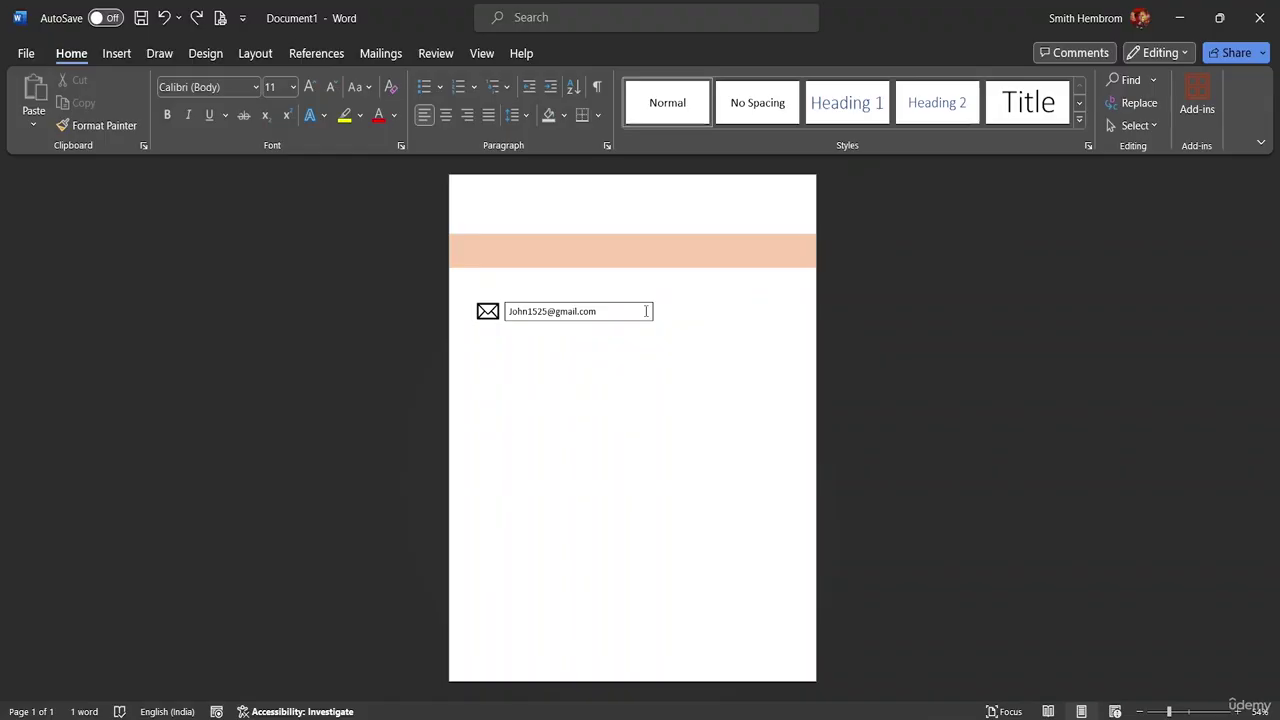
{"action": "left_click", "coordinate": [646, 311]}
- Shorten the email text box and select it together with the envelope icon
{"action": "left_click_drag", "start_coordinate": [657, 321], "coordinate": [554, 320]}
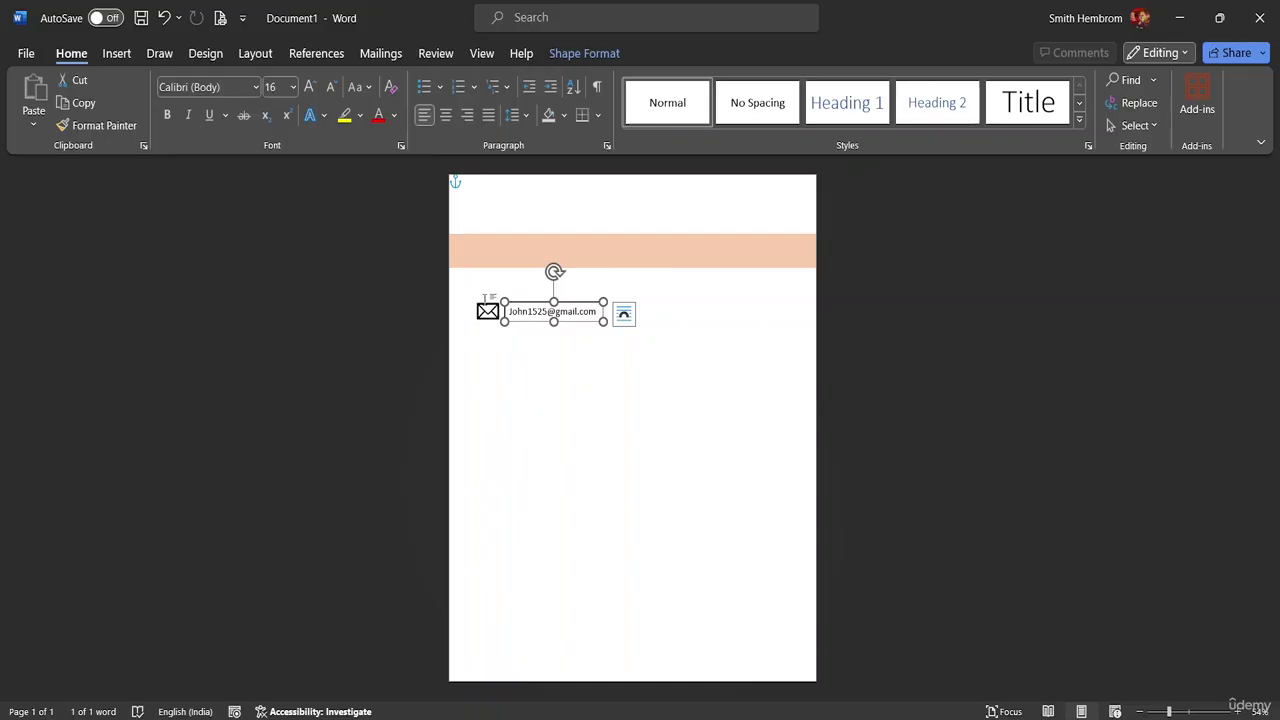
{"action": "left_click", "coordinate": [487, 310], "text": "shift"}
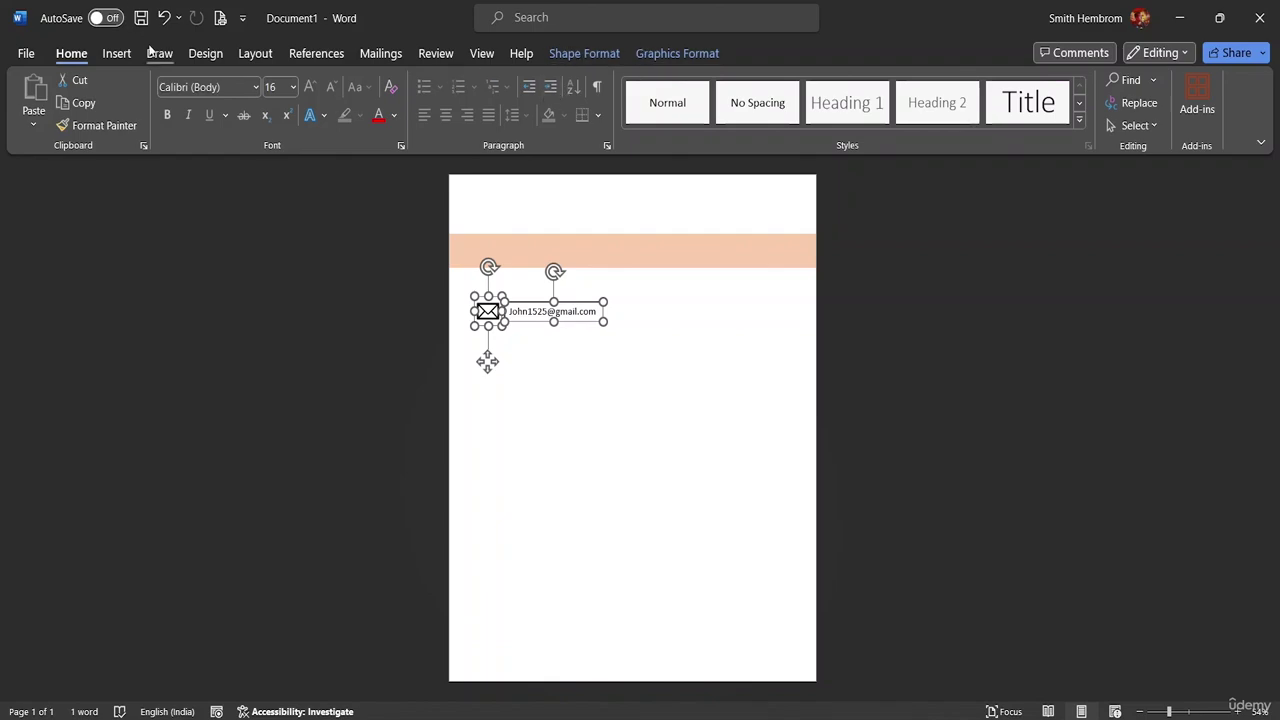
{"action": "left_click", "coordinate": [120, 54]}
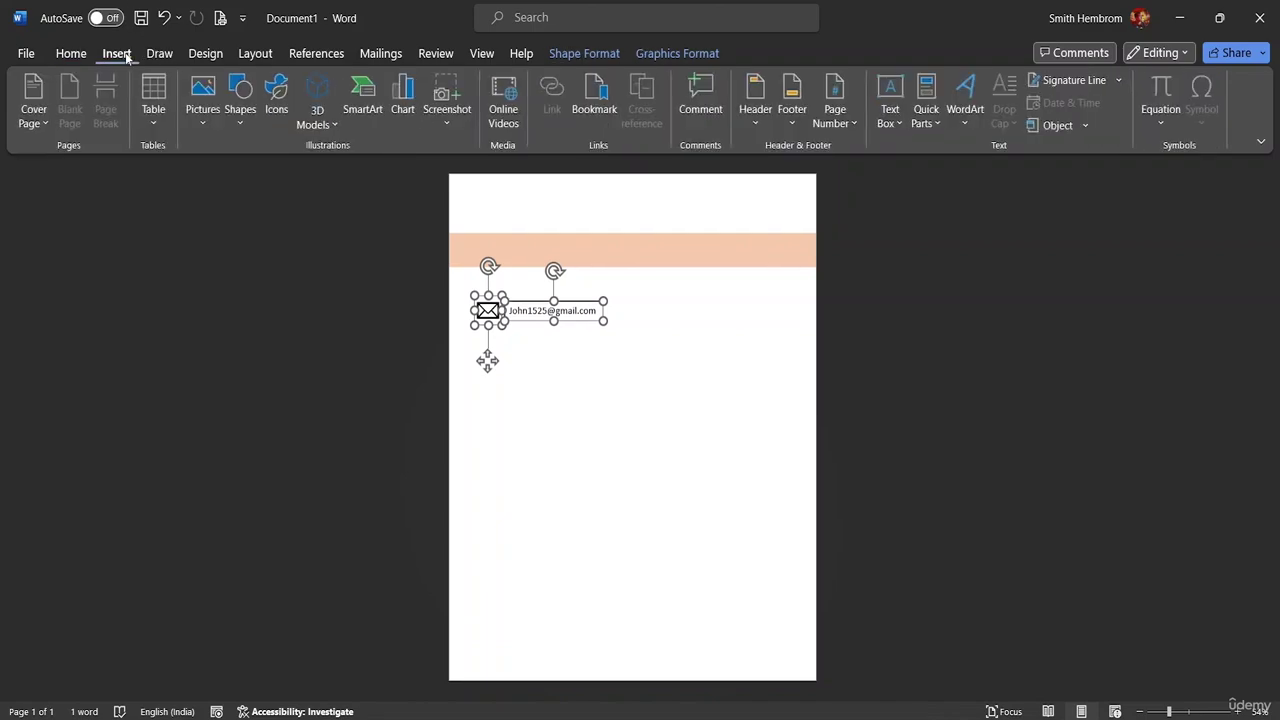
- Align the icon and text box to their middles and group them into one object
{"action": "left_click", "coordinate": [589, 54]}
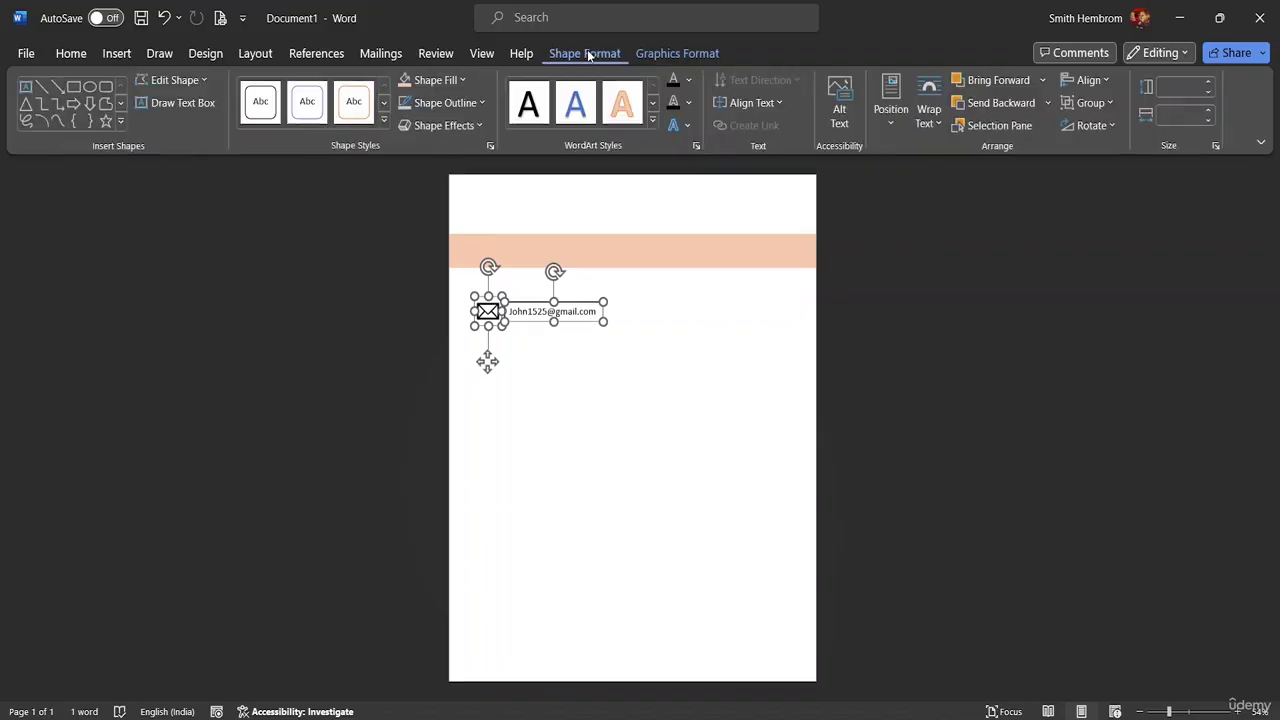
{"action": "left_click", "coordinate": [1092, 80]}
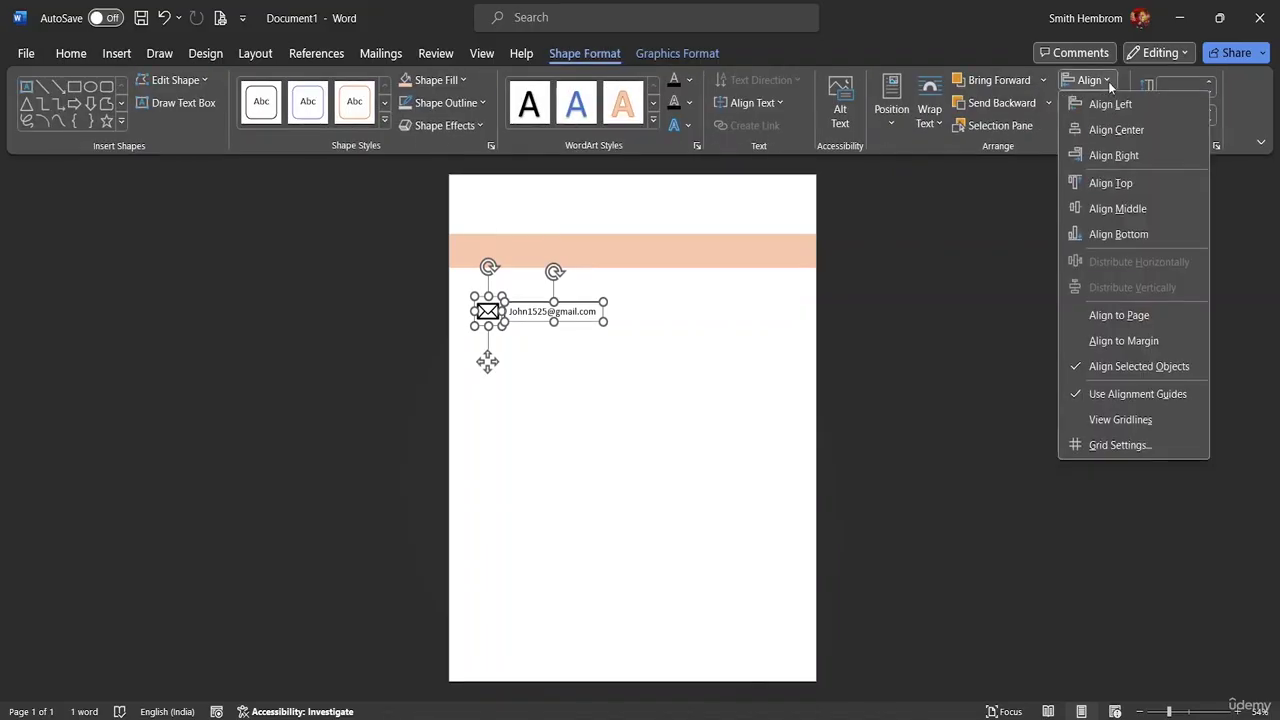
{"action": "left_click", "coordinate": [1104, 209]}
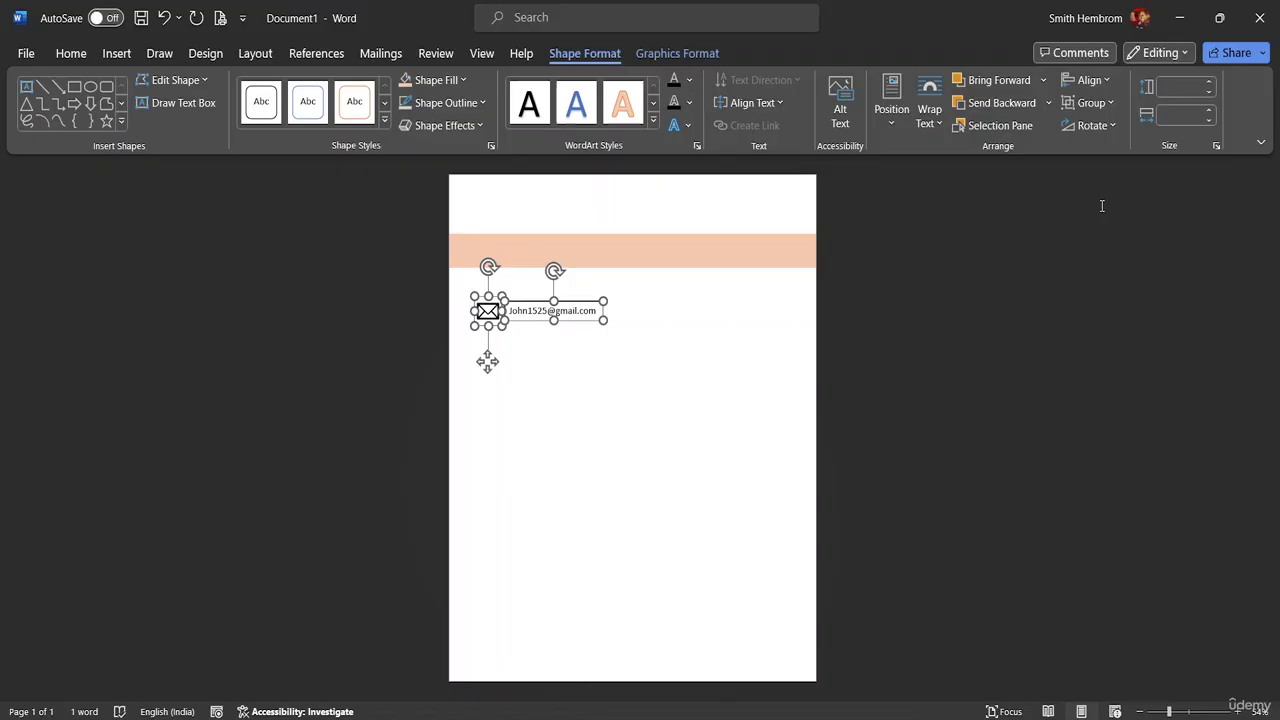
{"action": "left_click", "coordinate": [1108, 104]}
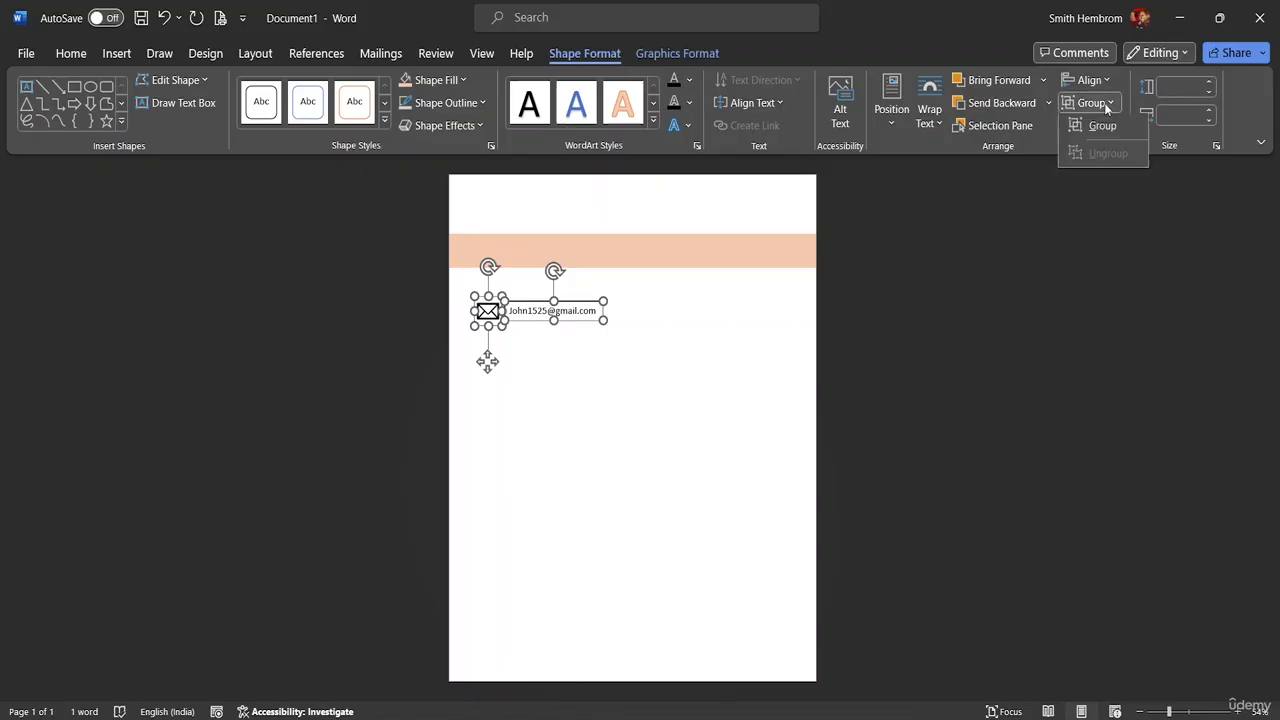
{"action": "left_click", "coordinate": [1104, 127]}
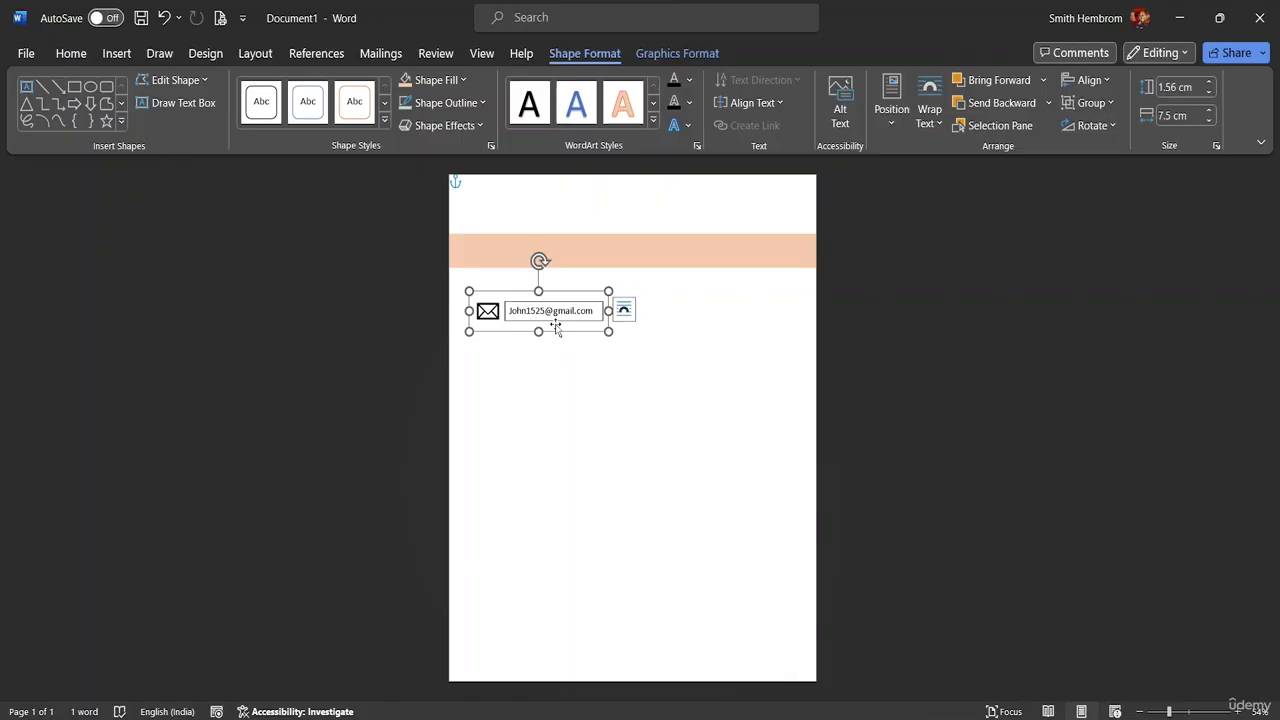
- Duplicate the row twice with Ctrl+D, stack the copies below, then select the second row's envelope icon
{"action": "key", "text": "ctrl+d"}
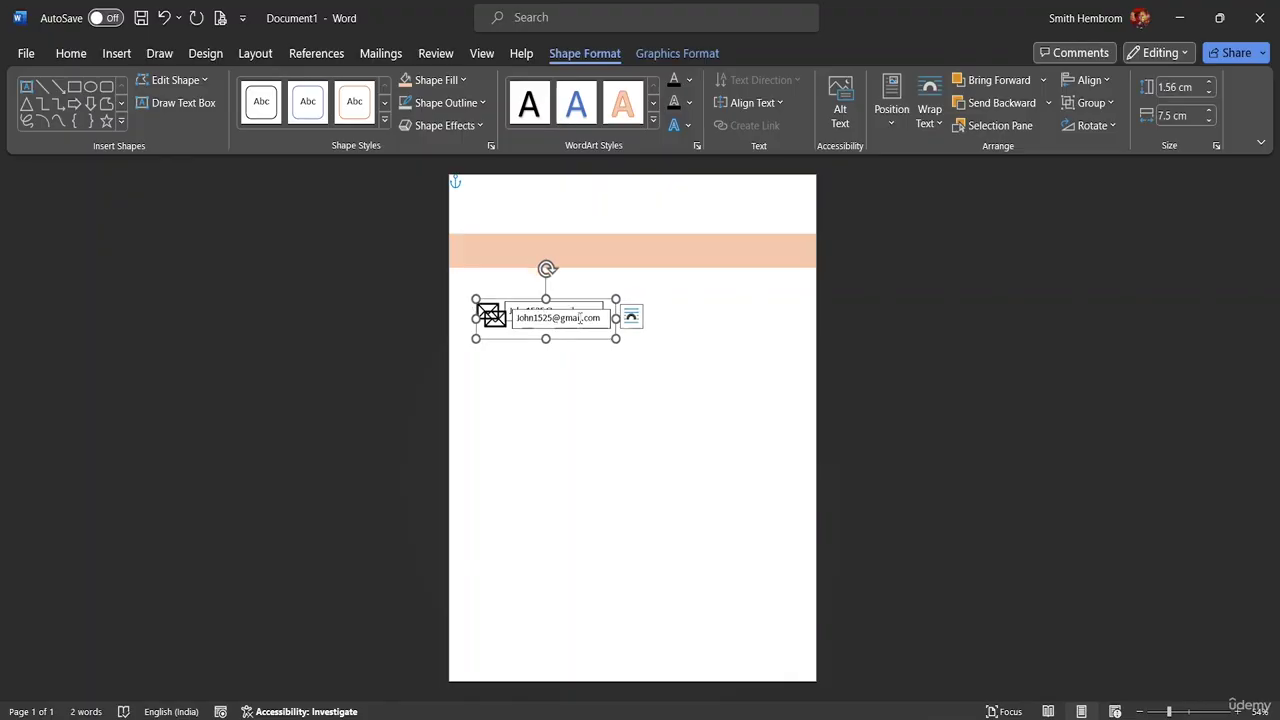
{"action": "left_click_drag", "start_coordinate": [569, 331], "coordinate": [557, 350]}
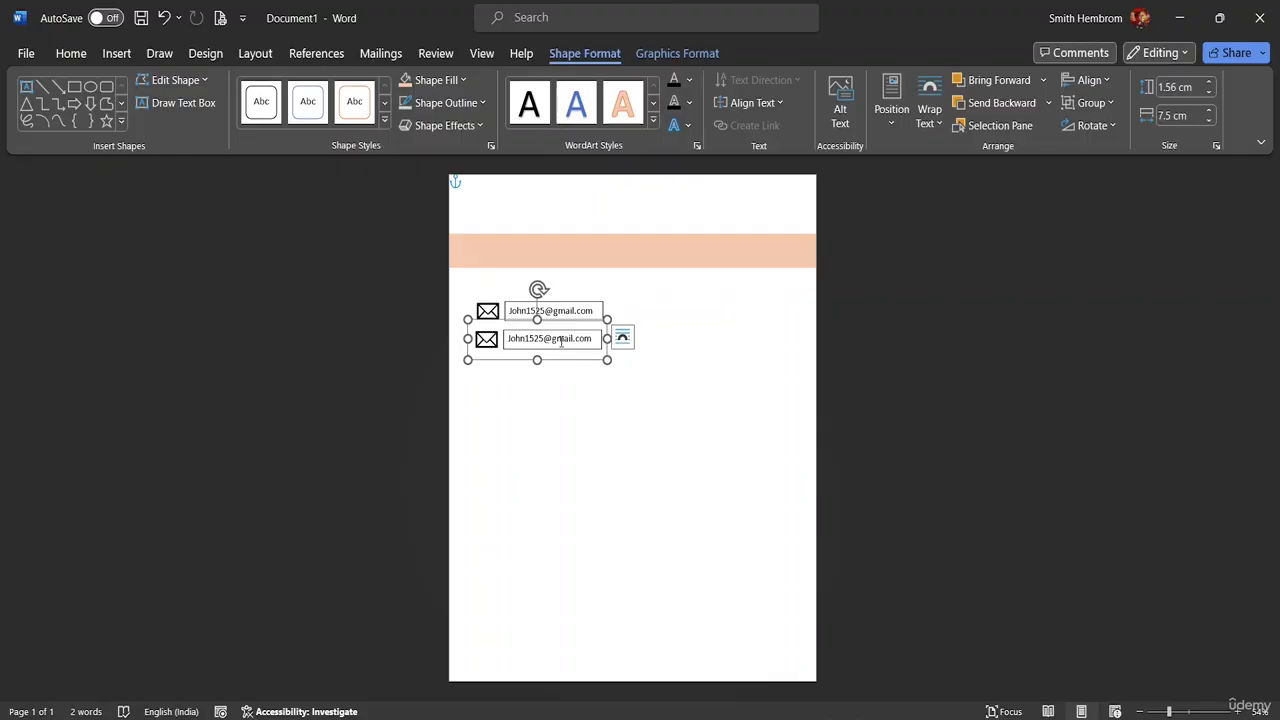
{"action": "key", "text": "ctrl+d"}
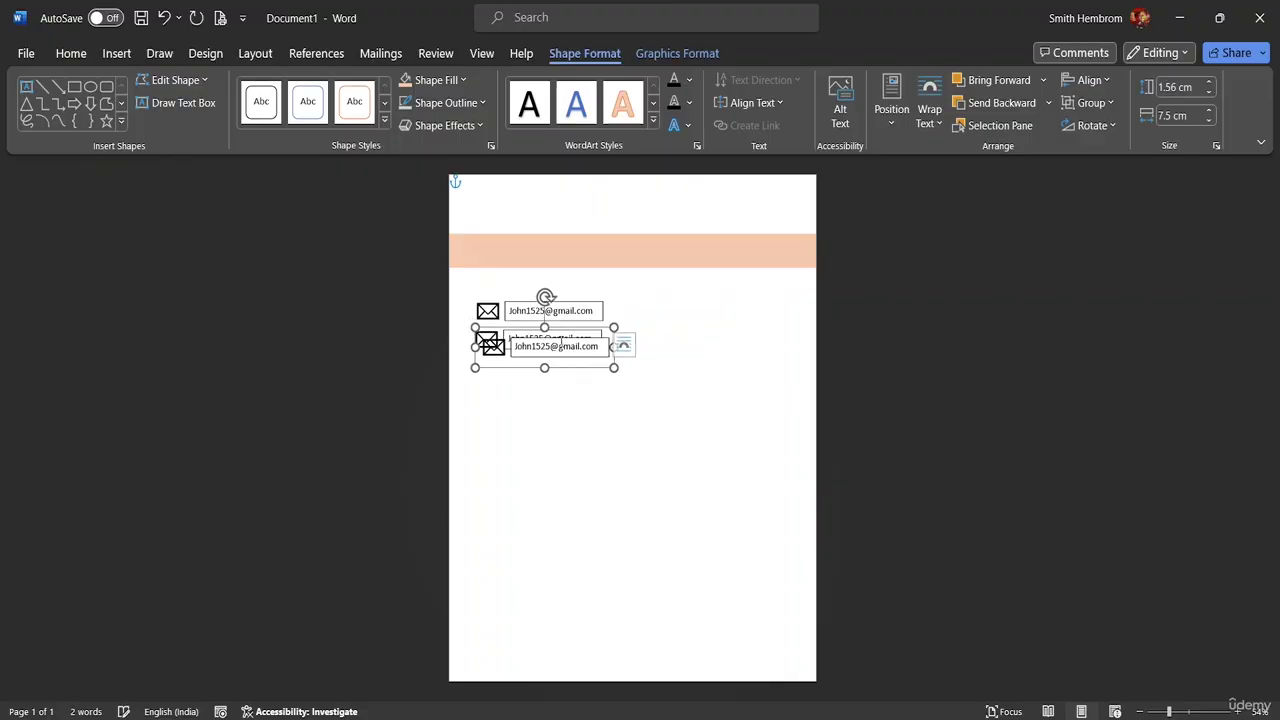
{"action": "left_click_drag", "start_coordinate": [571, 372], "coordinate": [561, 385]}
{"action": "left_click", "coordinate": [500, 345]}
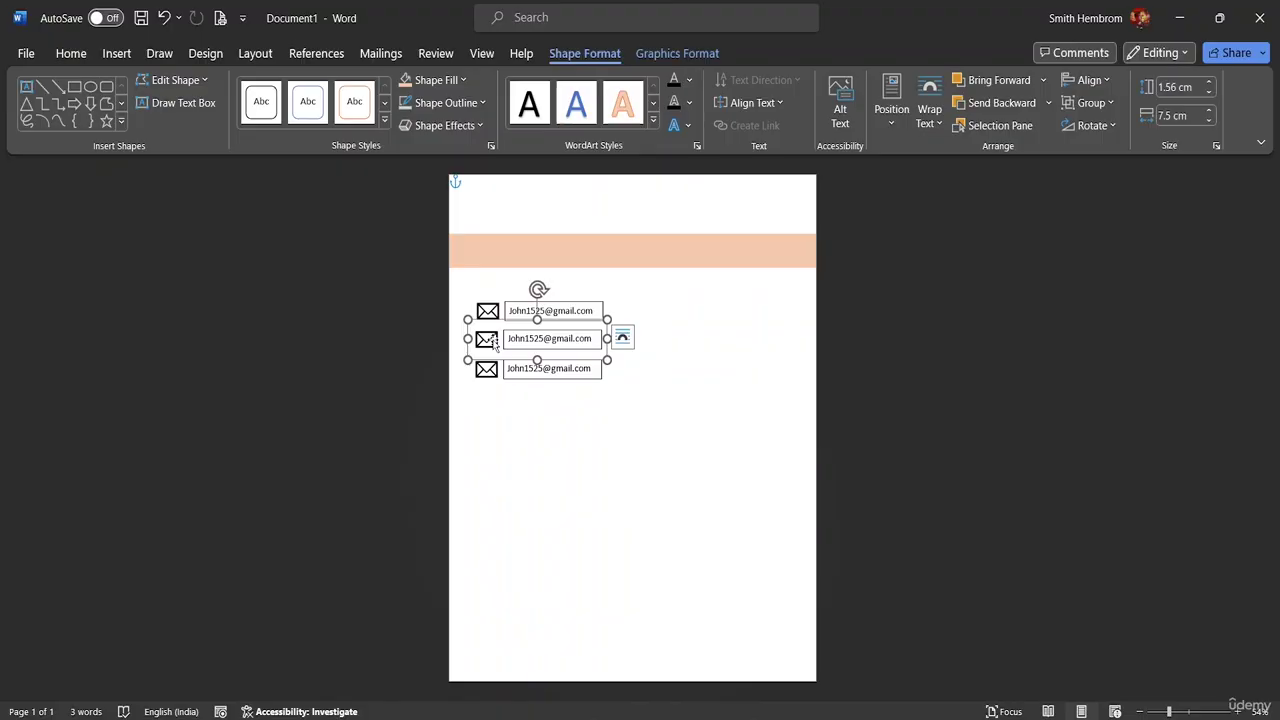
{"action": "left_click", "coordinate": [489, 340]}
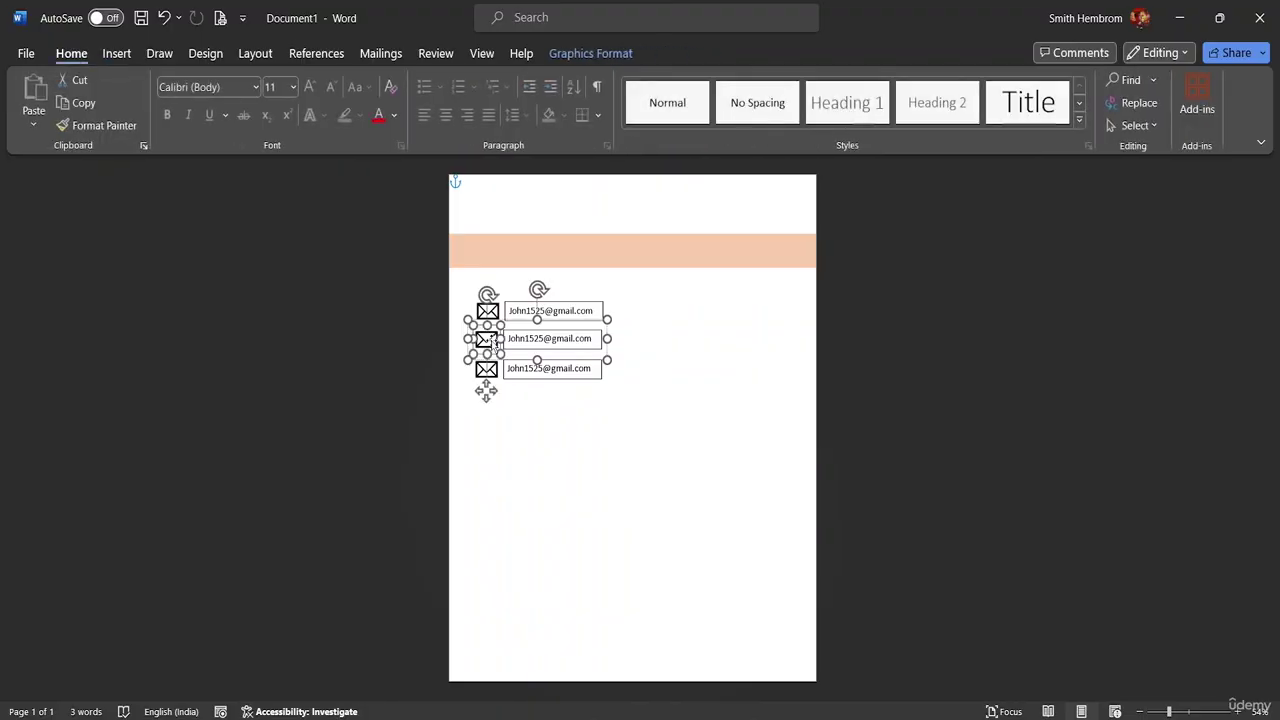
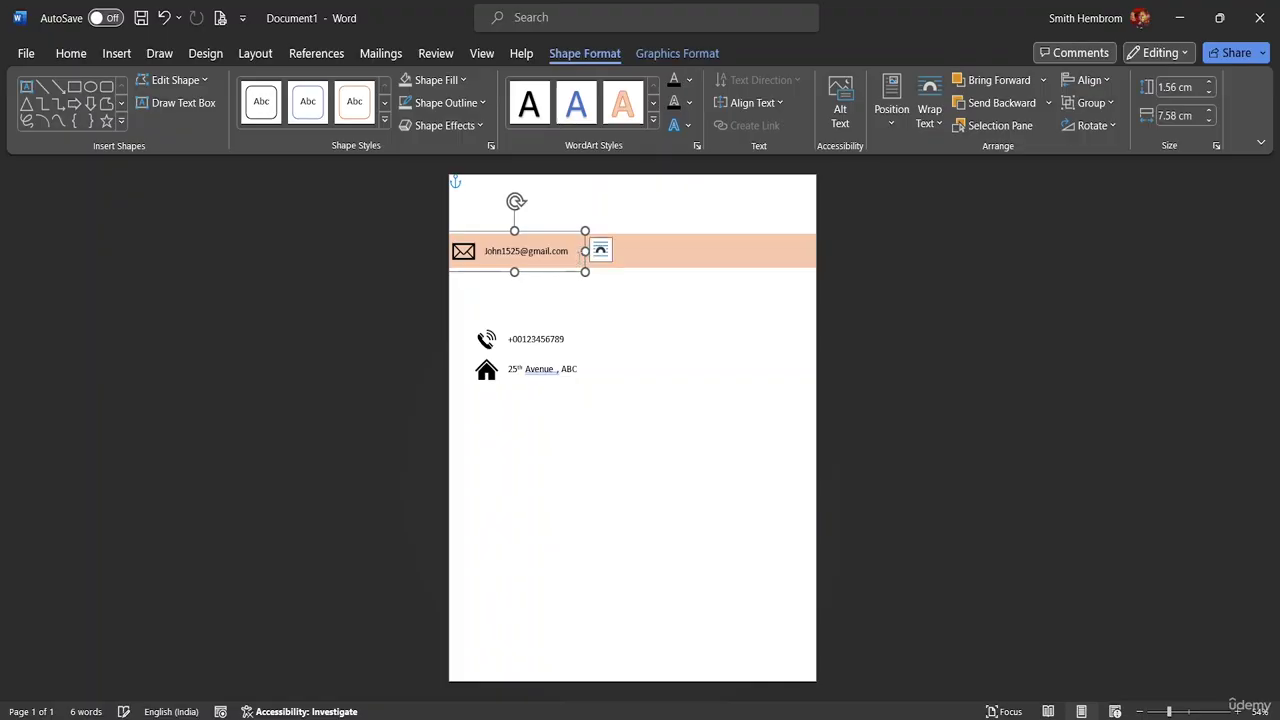
- Narrow the phone group and move the address group up into the peach band beside it
{"action": "left_click", "coordinate": [550, 351]}
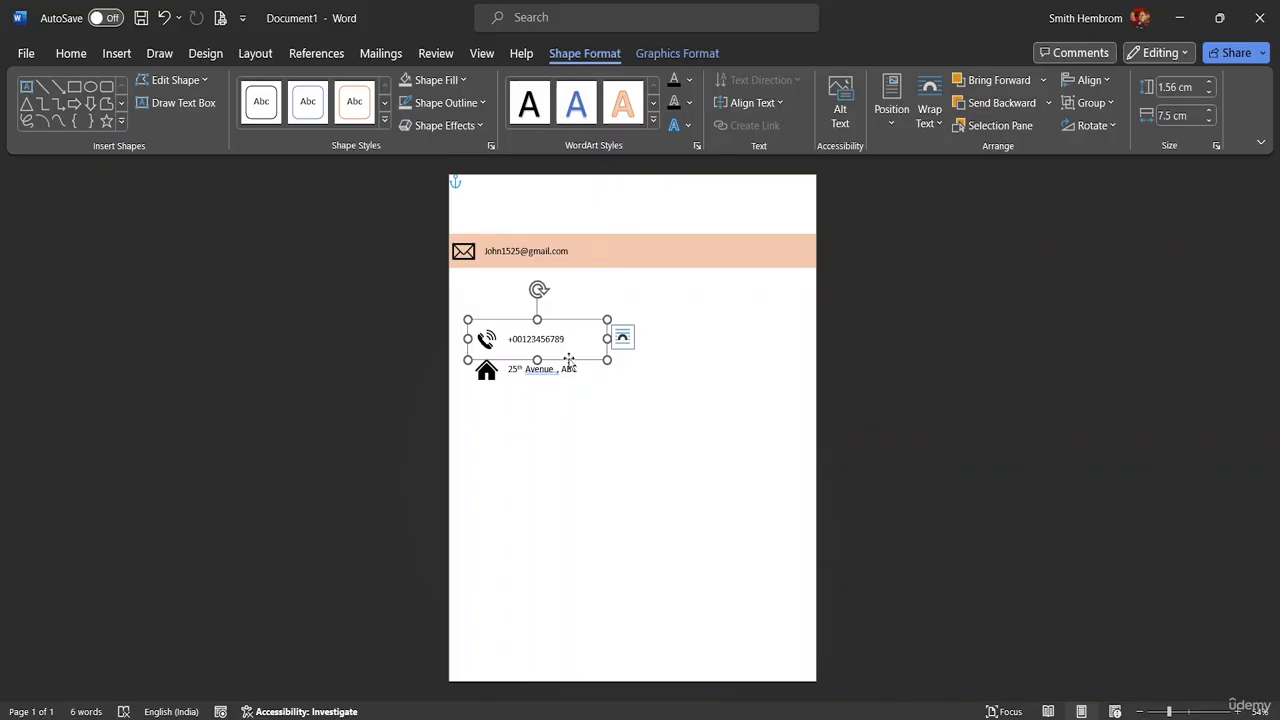
{"action": "left_click_drag", "start_coordinate": [607, 338], "coordinate": [655, 270]}
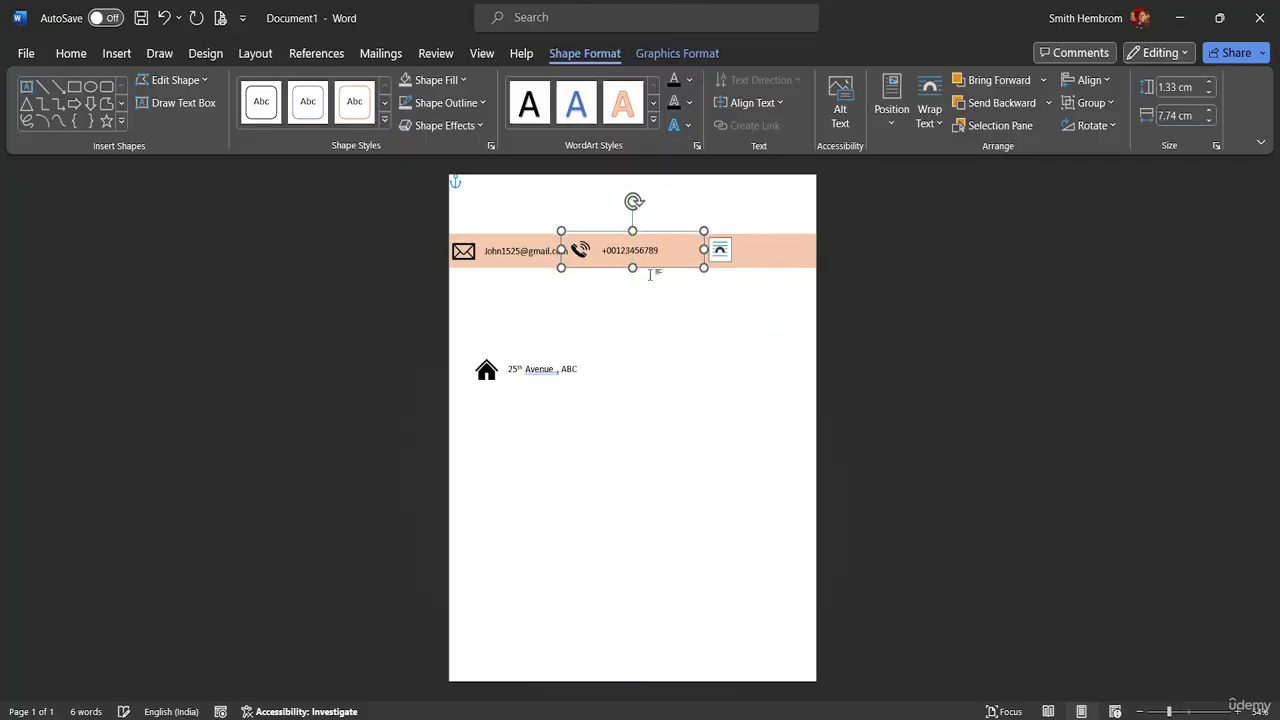
{"action": "left_click", "coordinate": [554, 384]}
{"action": "left_click_drag", "start_coordinate": [559, 380], "coordinate": [742, 255]}
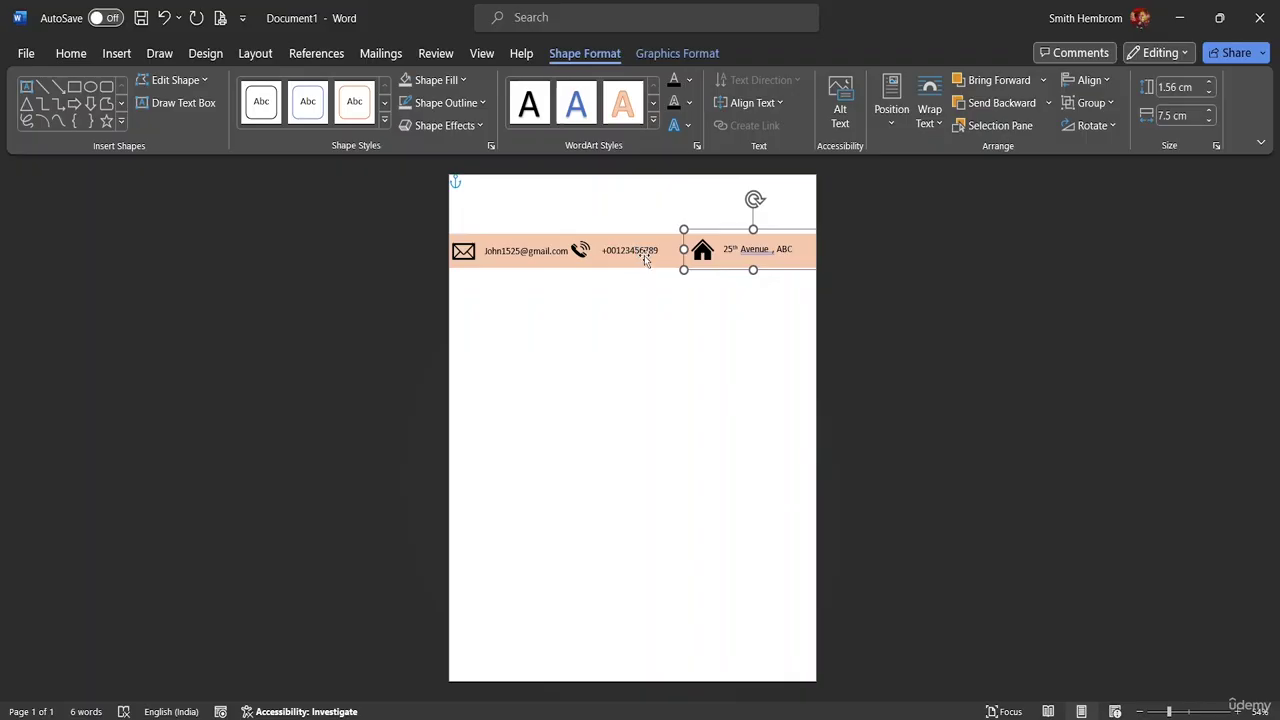
{"action": "left_click", "coordinate": [638, 253]}
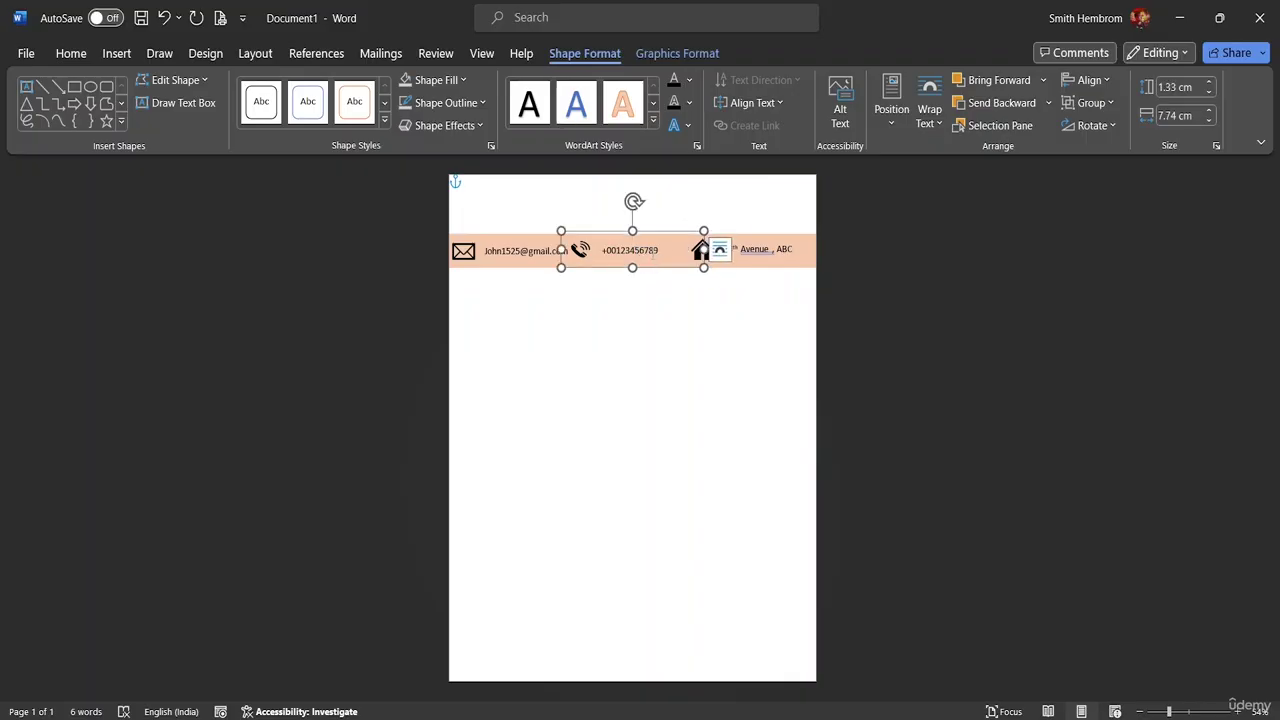
{"action": "left_click", "coordinate": [653, 255]}
{"action": "left_click", "coordinate": [651, 268]}
- Nudge the phone icon slightly right, closer to its number
{"action": "left_click", "coordinate": [580, 250]}
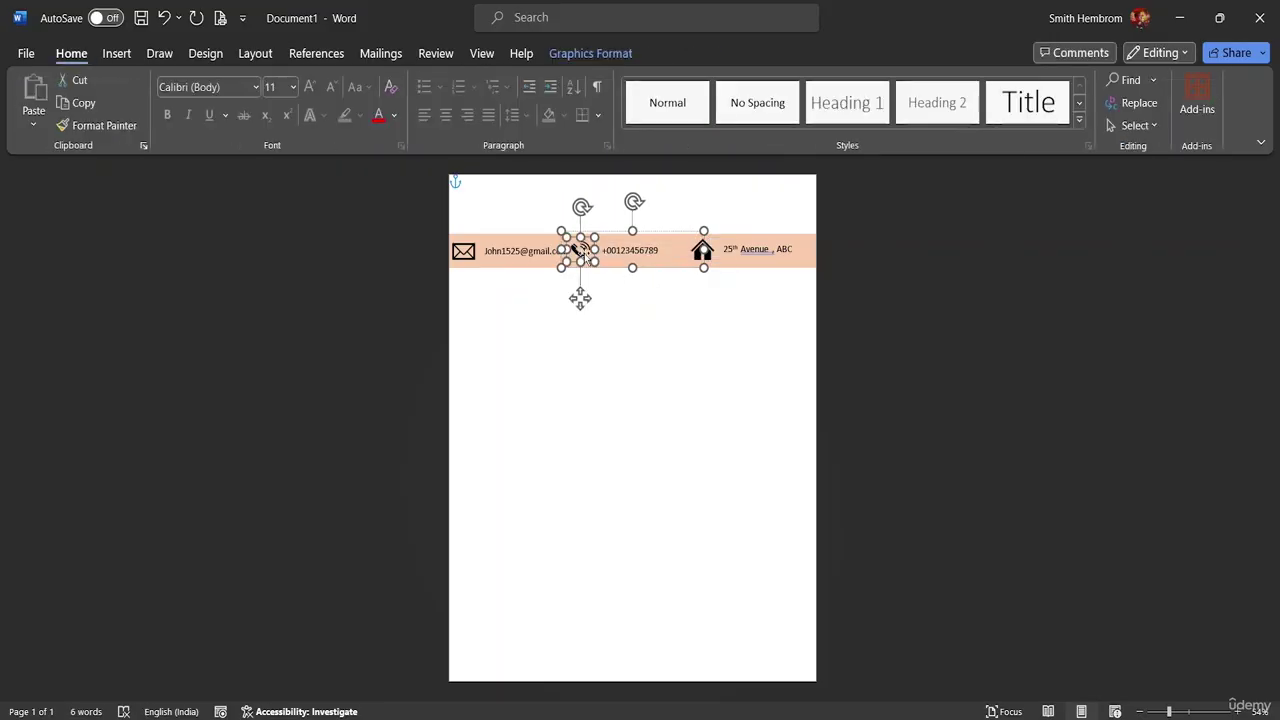
{"action": "left_click", "coordinate": [609, 240]}
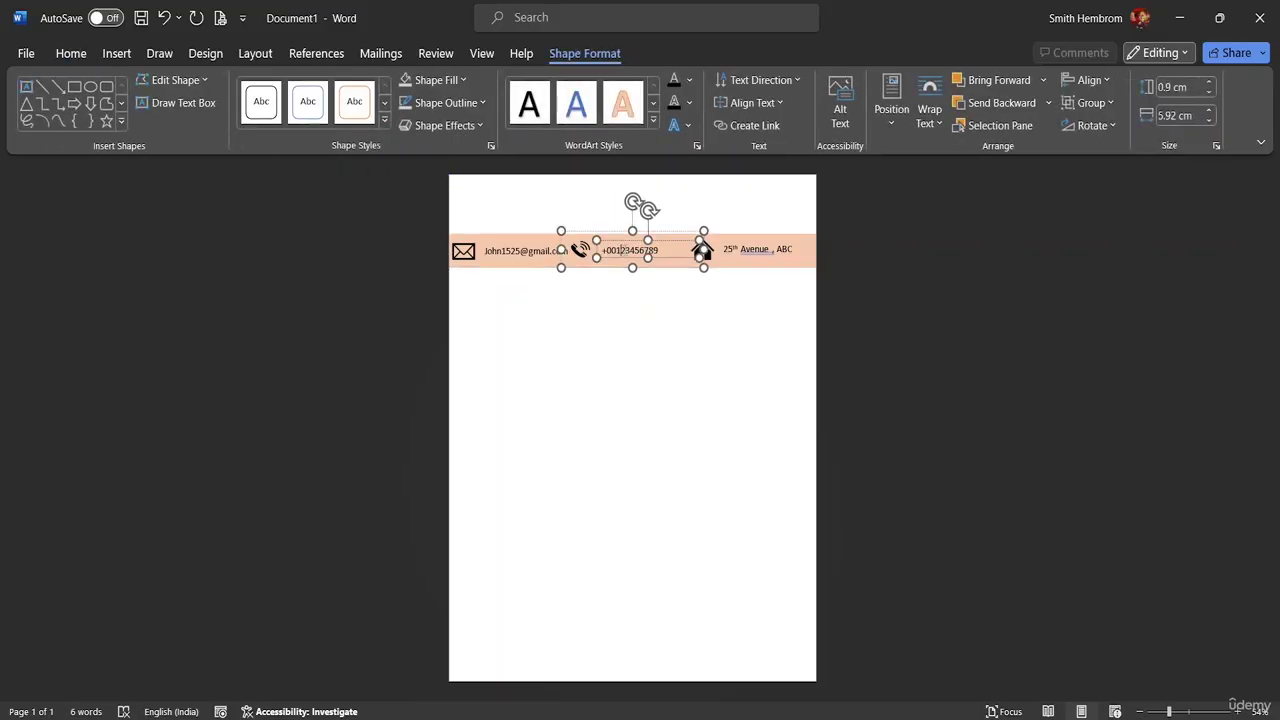
{"action": "left_click_drag", "start_coordinate": [572, 257], "coordinate": [581, 257]}
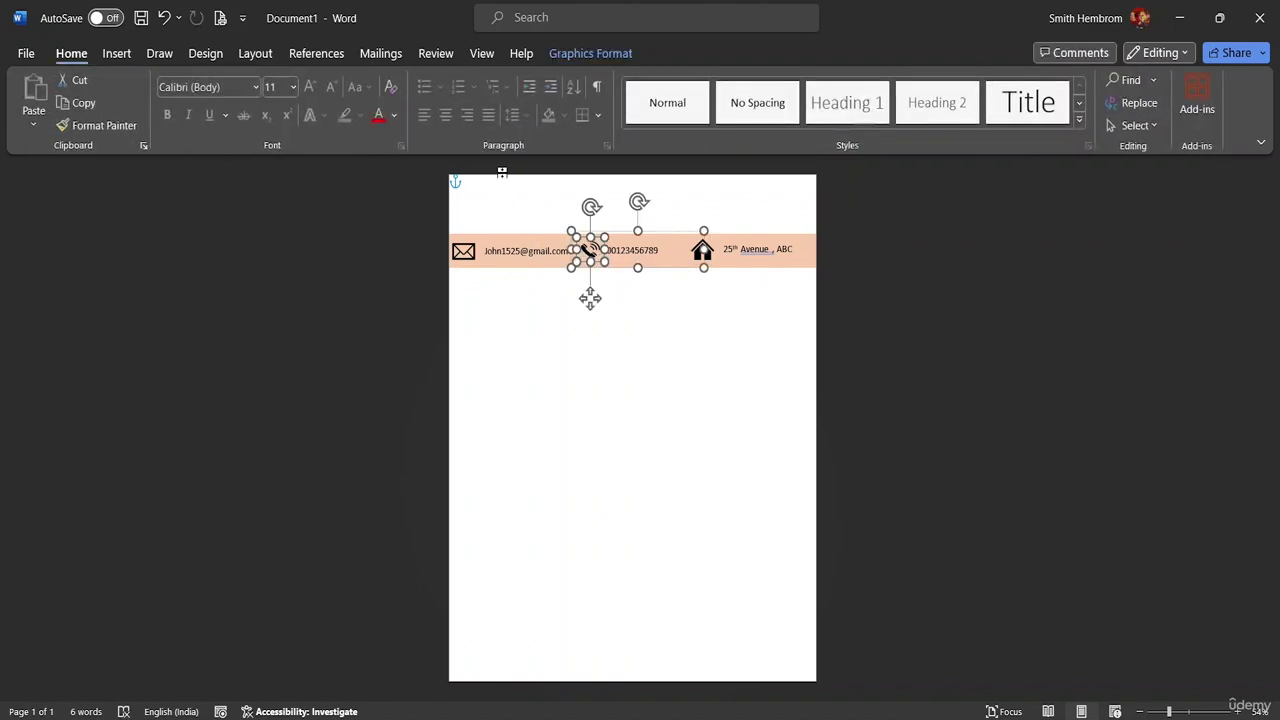
{"action": "left_click", "coordinate": [488, 190]}
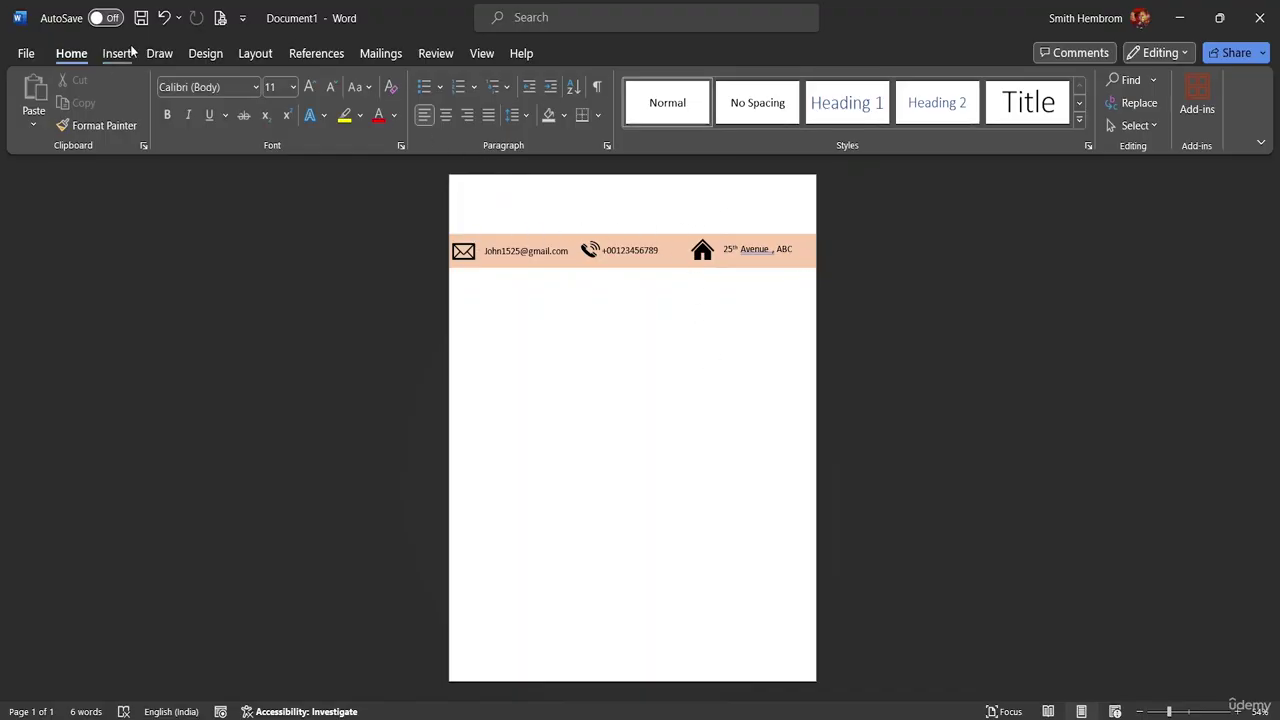
- Turn on Select Objects and select the email, phone and address groups together
{"action": "left_click", "coordinate": [1144, 125]}
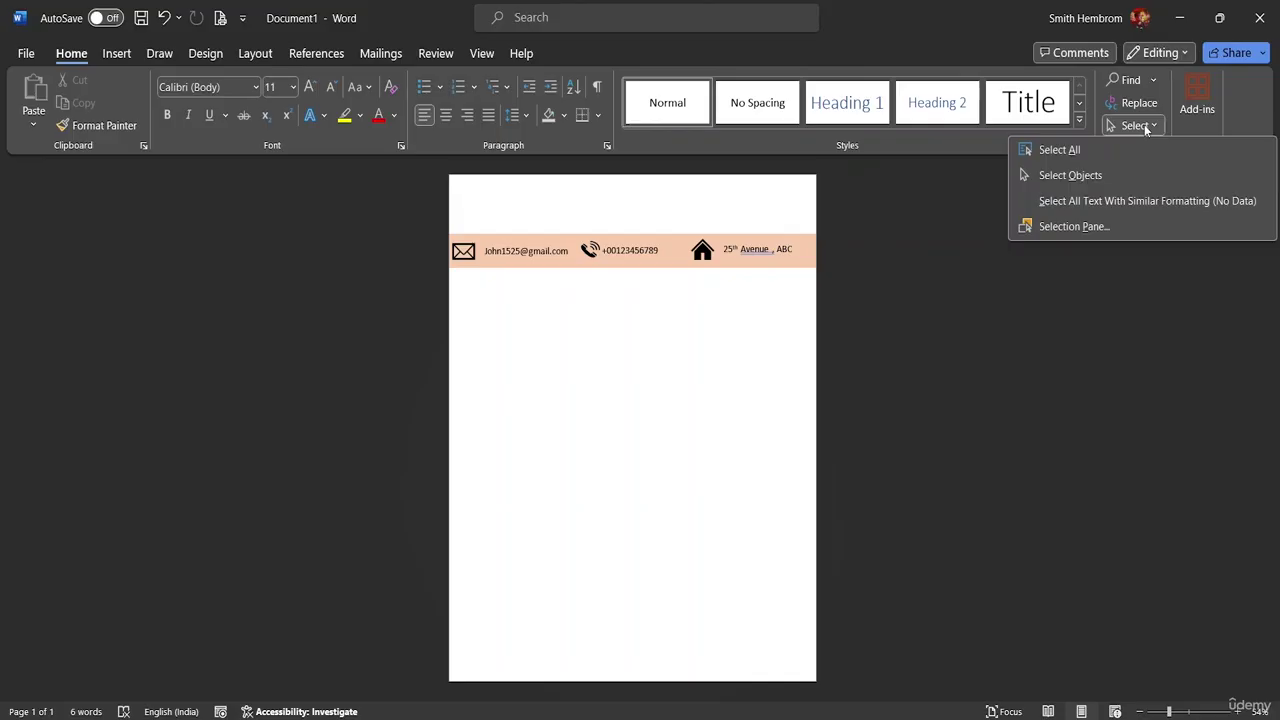
{"action": "left_click", "coordinate": [1128, 173]}
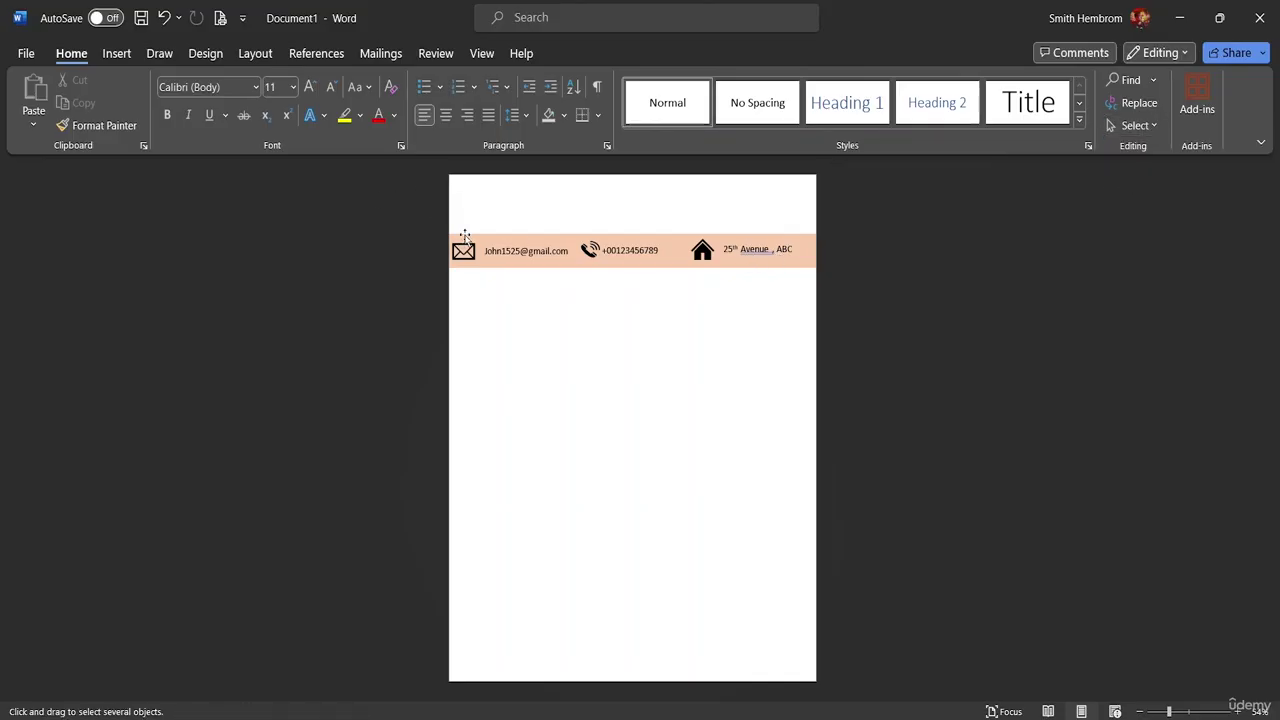
{"action": "left_click_drag", "start_coordinate": [454, 219], "coordinate": [551, 279]}
{"action": "left_click_drag", "start_coordinate": [452, 219], "coordinate": [807, 264]}
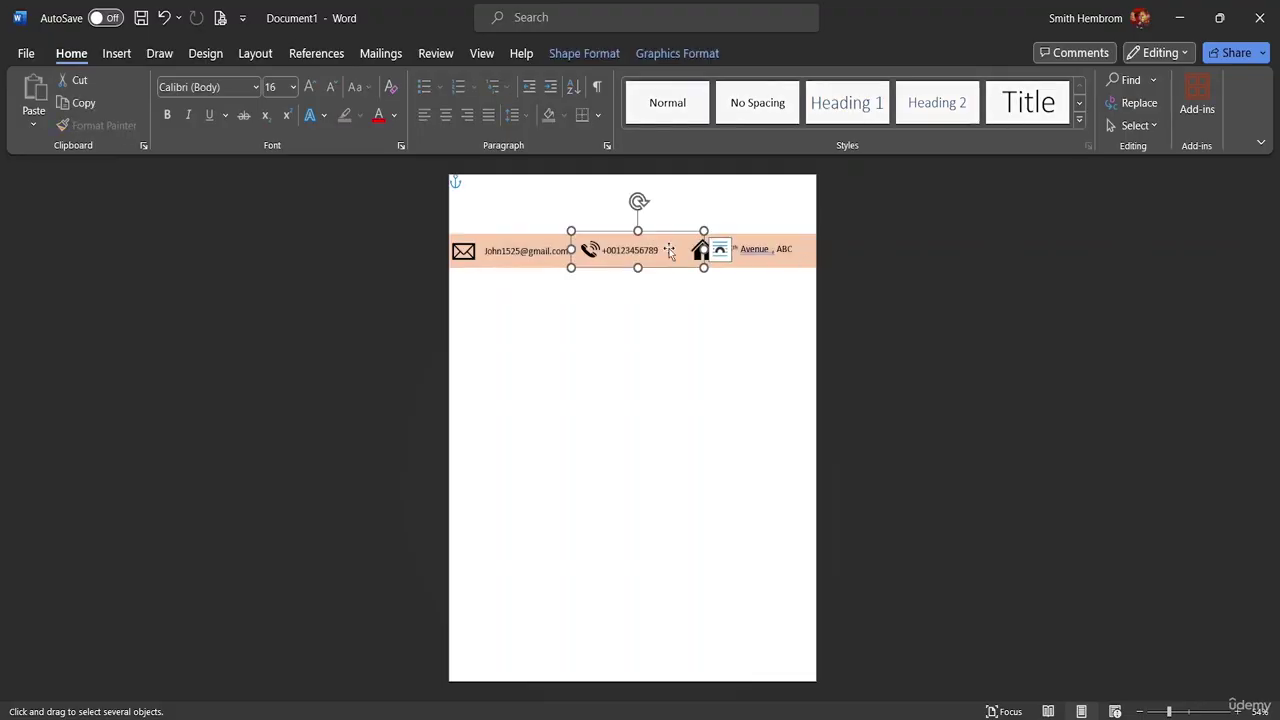
{"action": "left_click", "coordinate": [524, 252]}
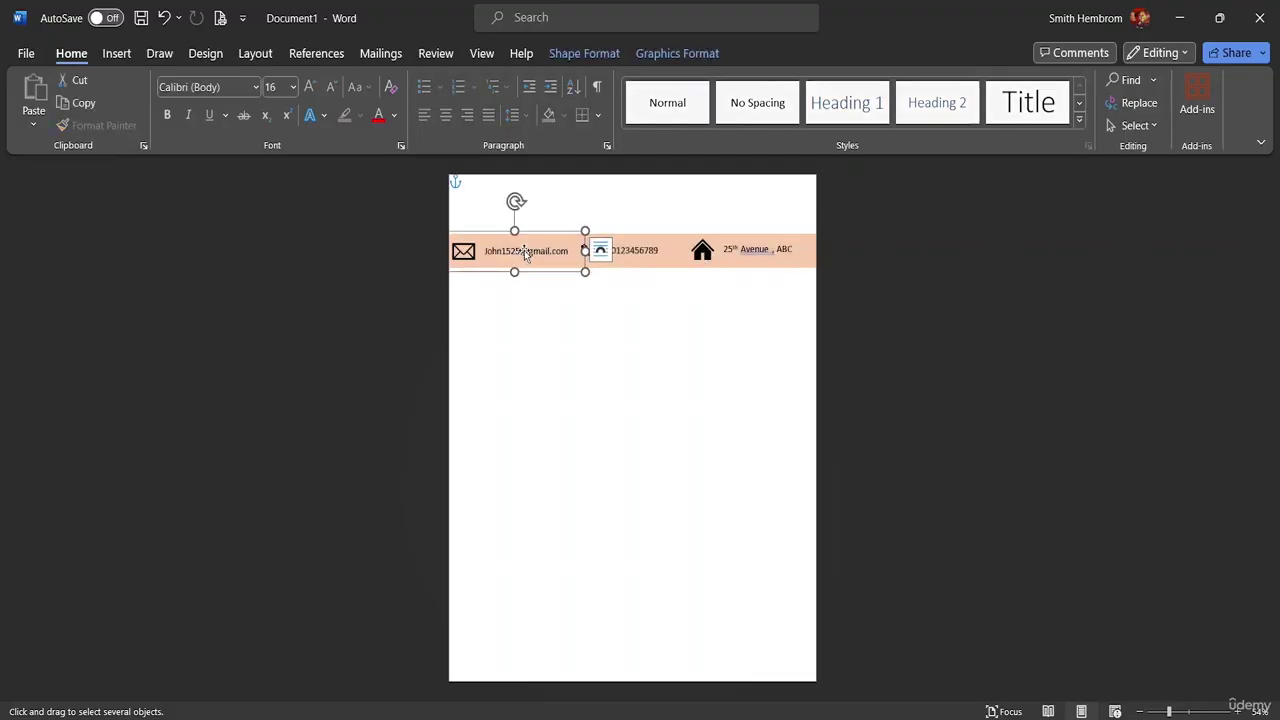
{"action": "left_click", "coordinate": [622, 254], "text": "shift"}
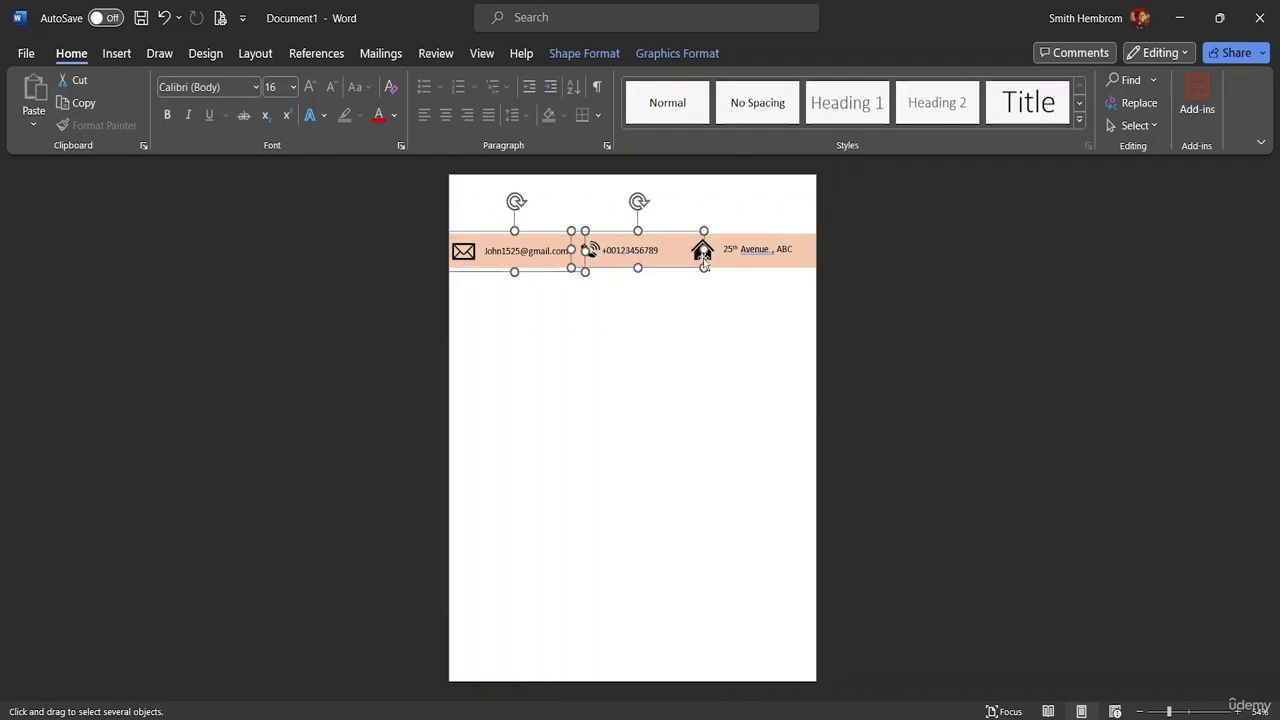
{"action": "left_click", "coordinate": [742, 256], "text": "shift"}
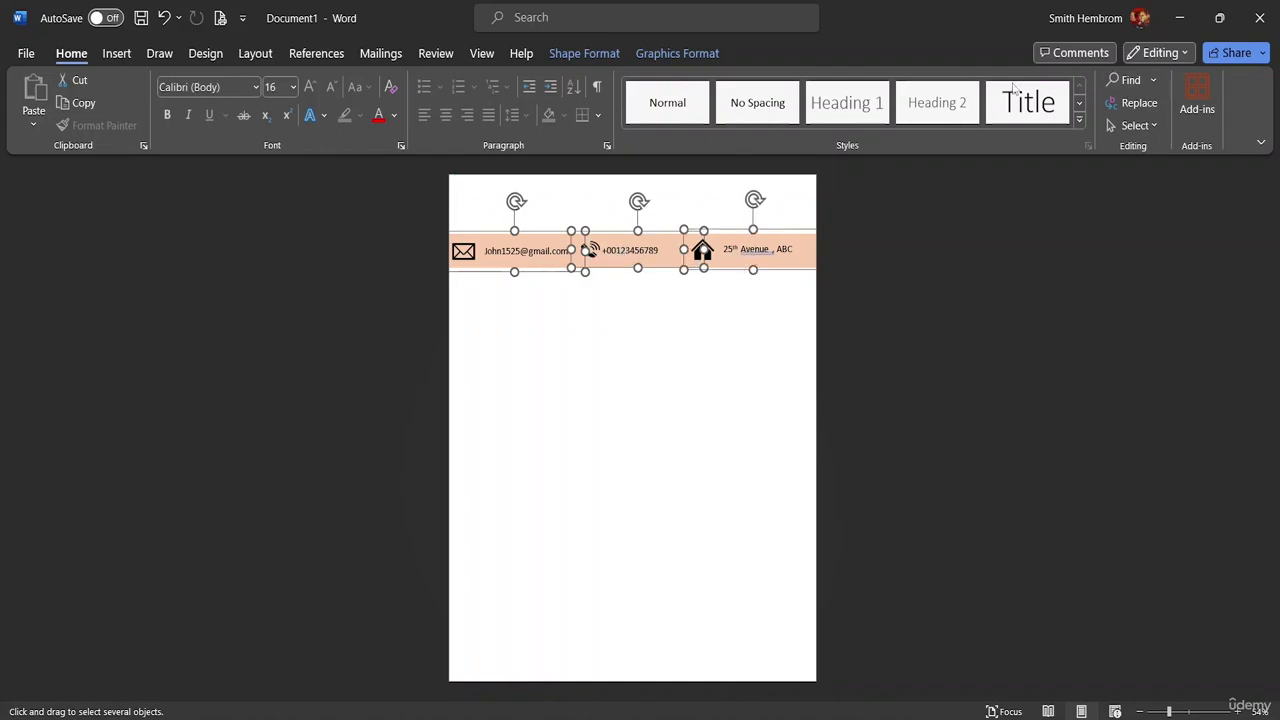
- Align the three selected contact entries to their middles
{"action": "left_click", "coordinate": [590, 54]}
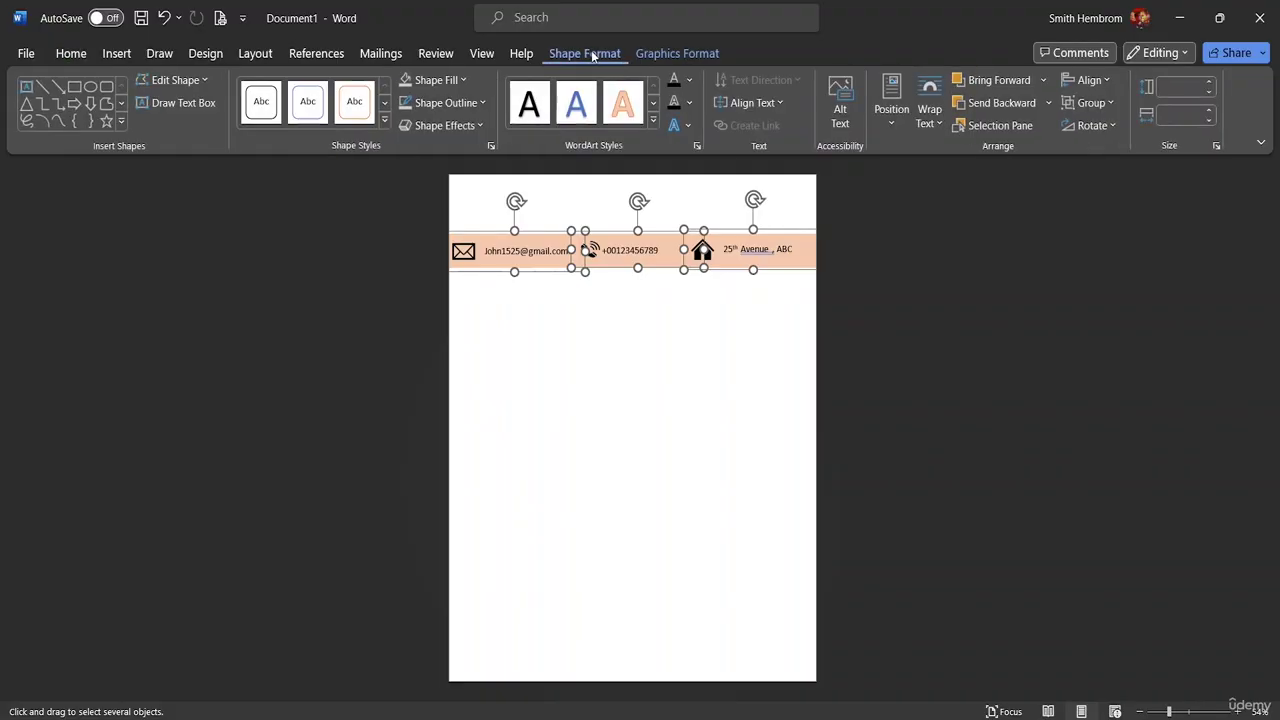
{"action": "left_click", "coordinate": [1099, 82]}
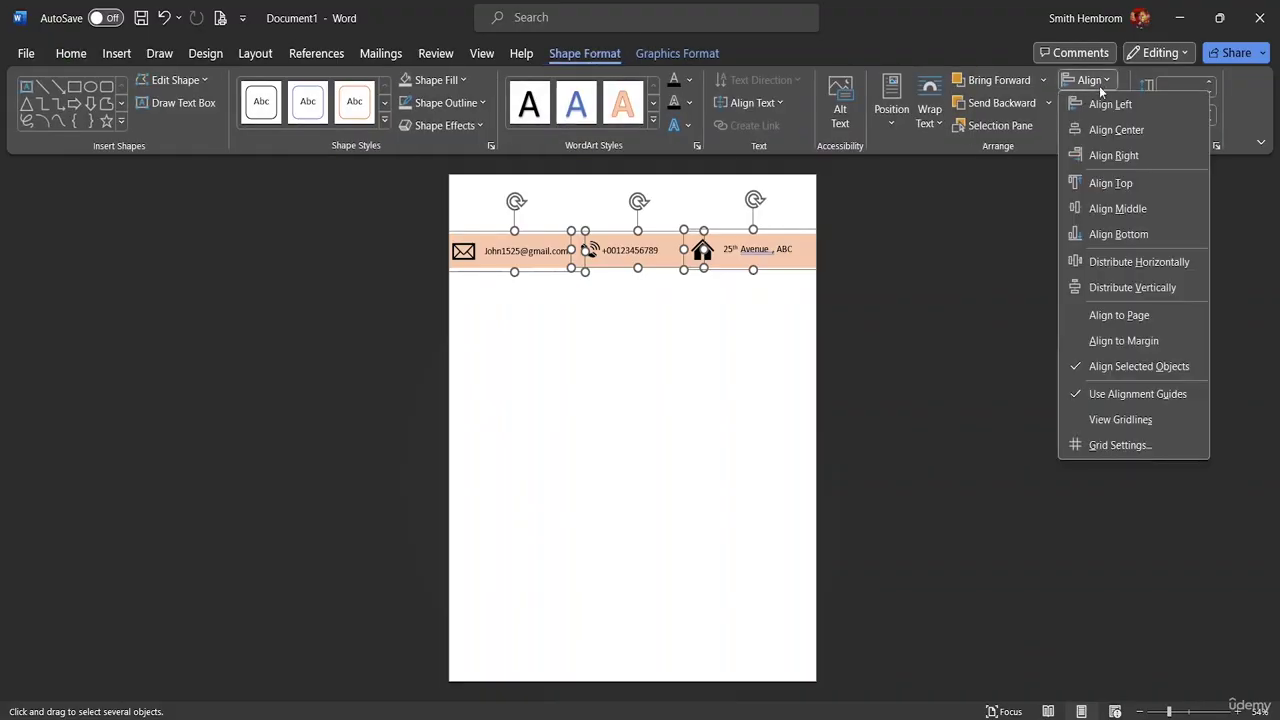
{"action": "left_click", "coordinate": [1130, 208]}
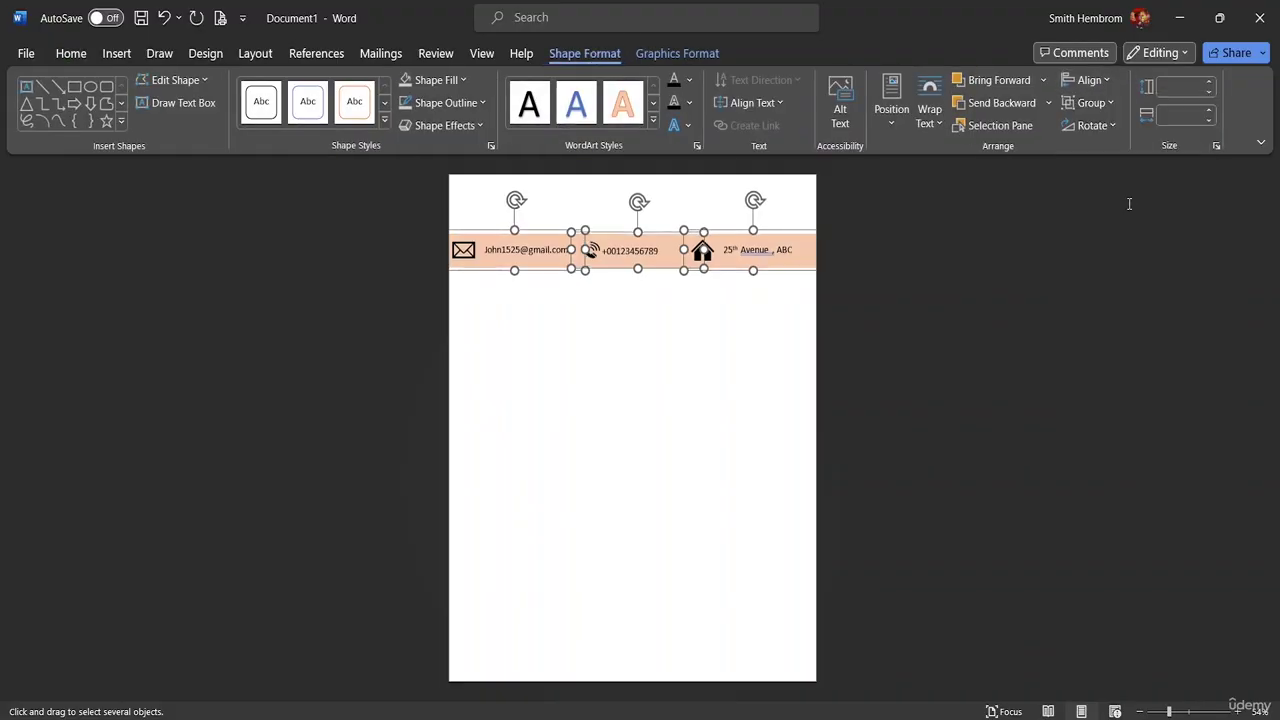
- Group the email, phone and address entries into a single object
{"action": "left_click", "coordinate": [1110, 104]}
{"action": "left_click", "coordinate": [1100, 80]}
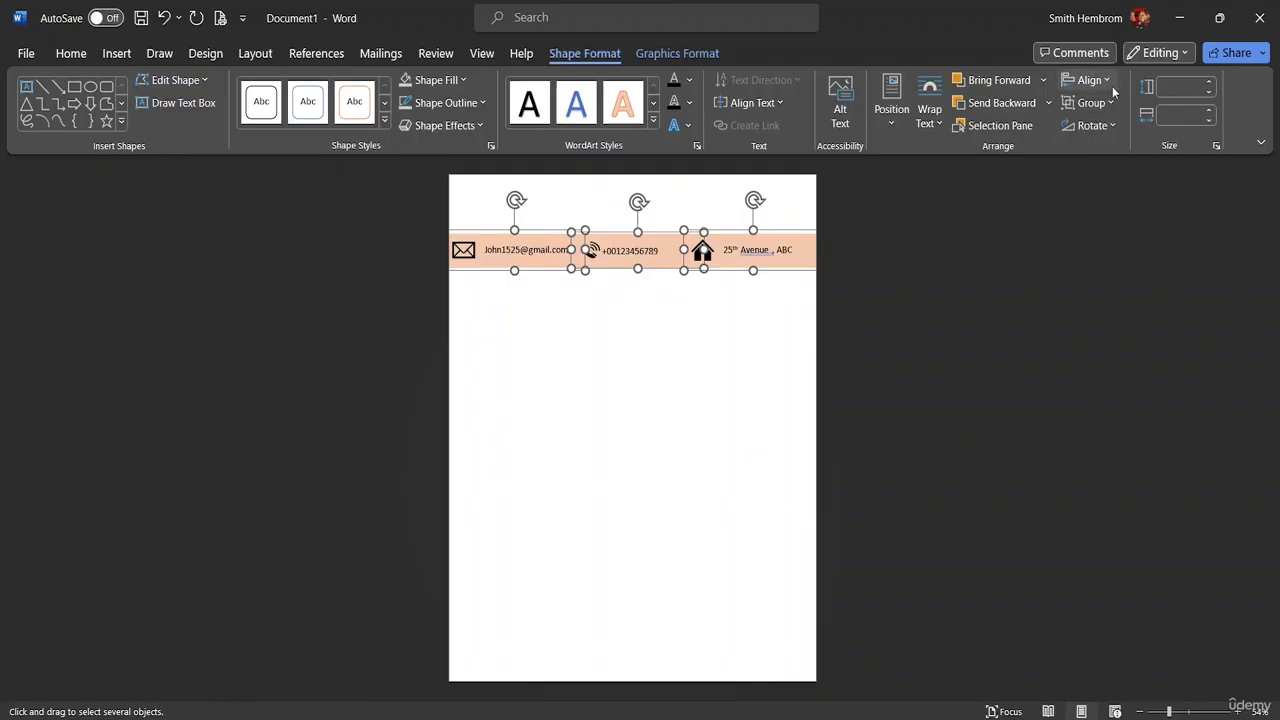
{"action": "left_click", "coordinate": [1104, 82]}
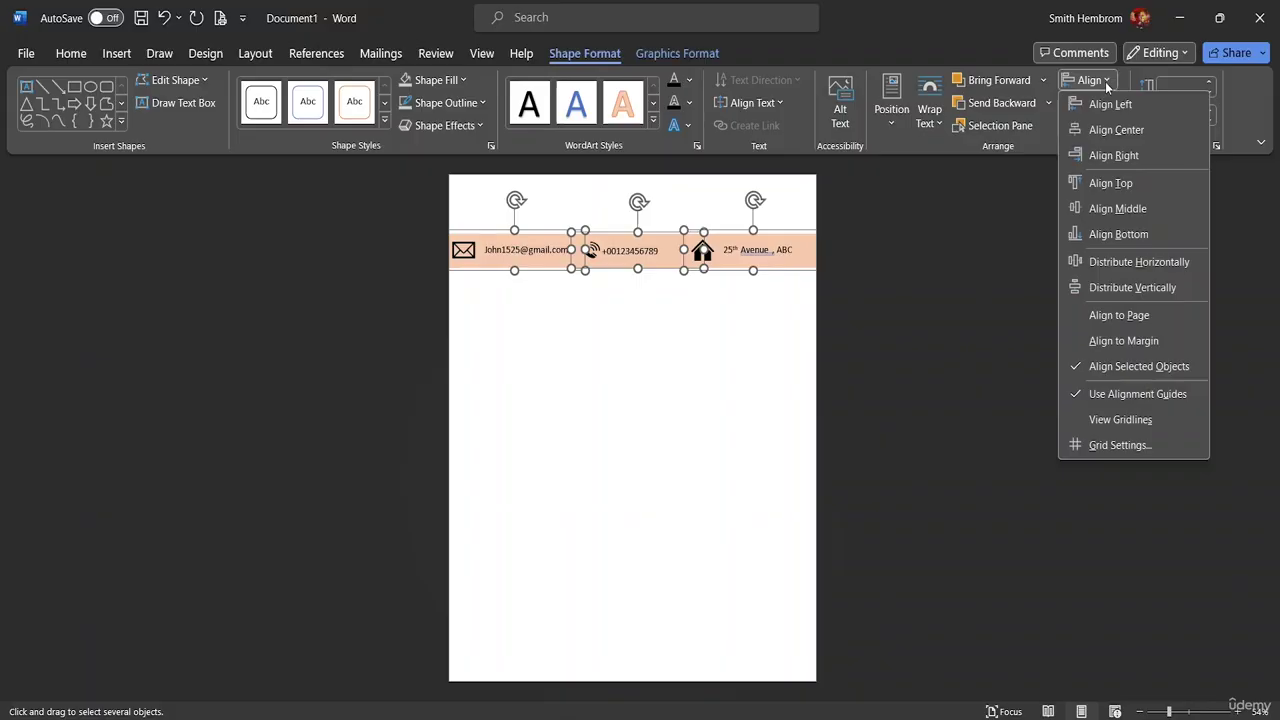
{"action": "left_click", "coordinate": [1041, 147]}
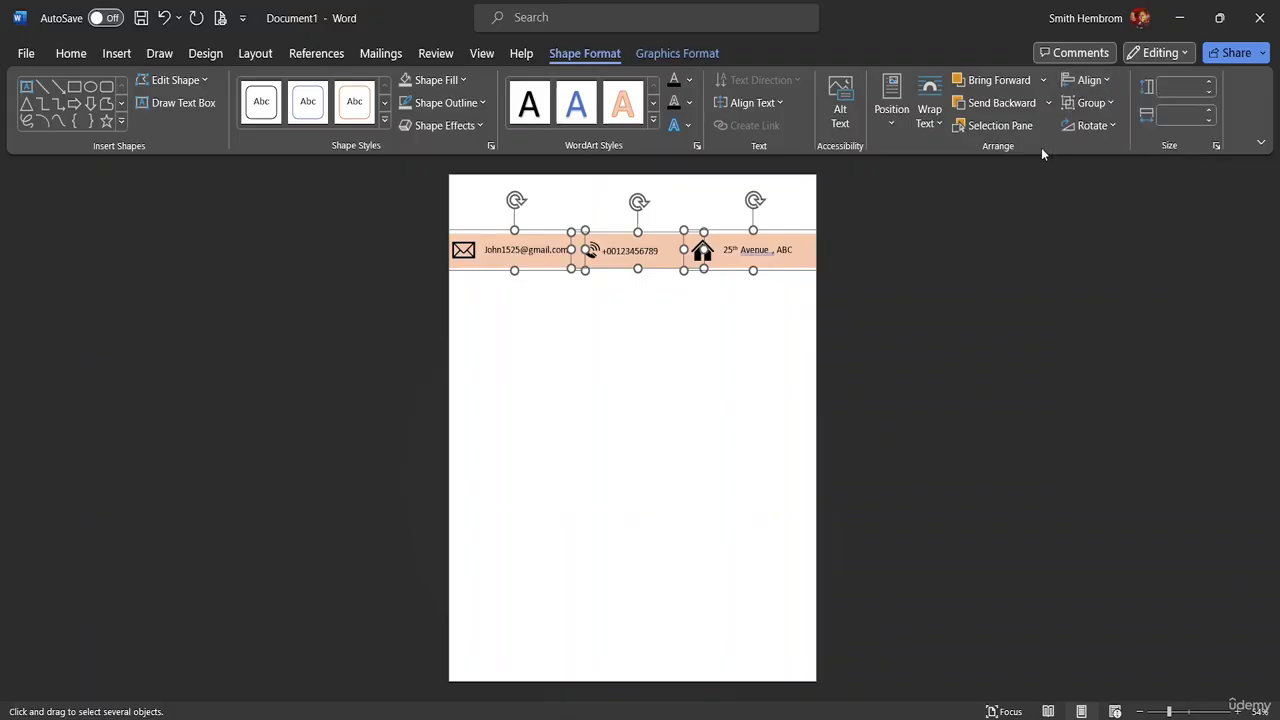
{"action": "left_click", "coordinate": [1096, 105]}
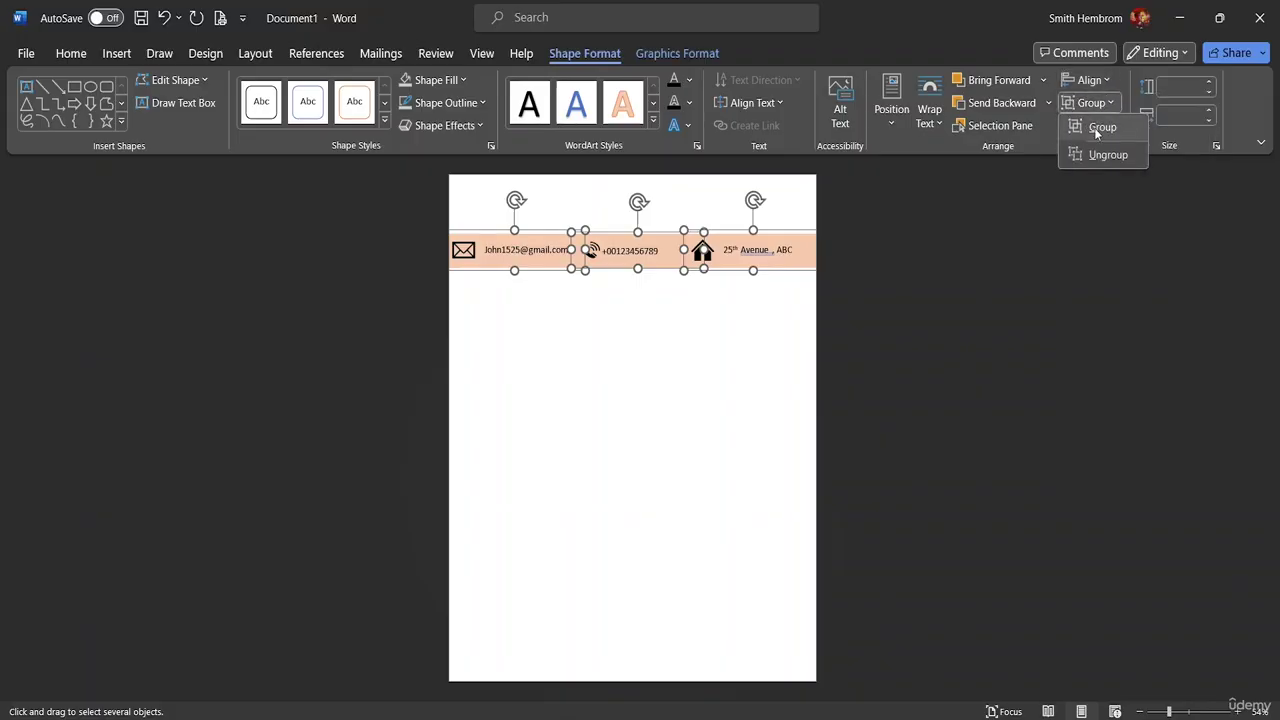
{"action": "left_click", "coordinate": [1094, 127]}
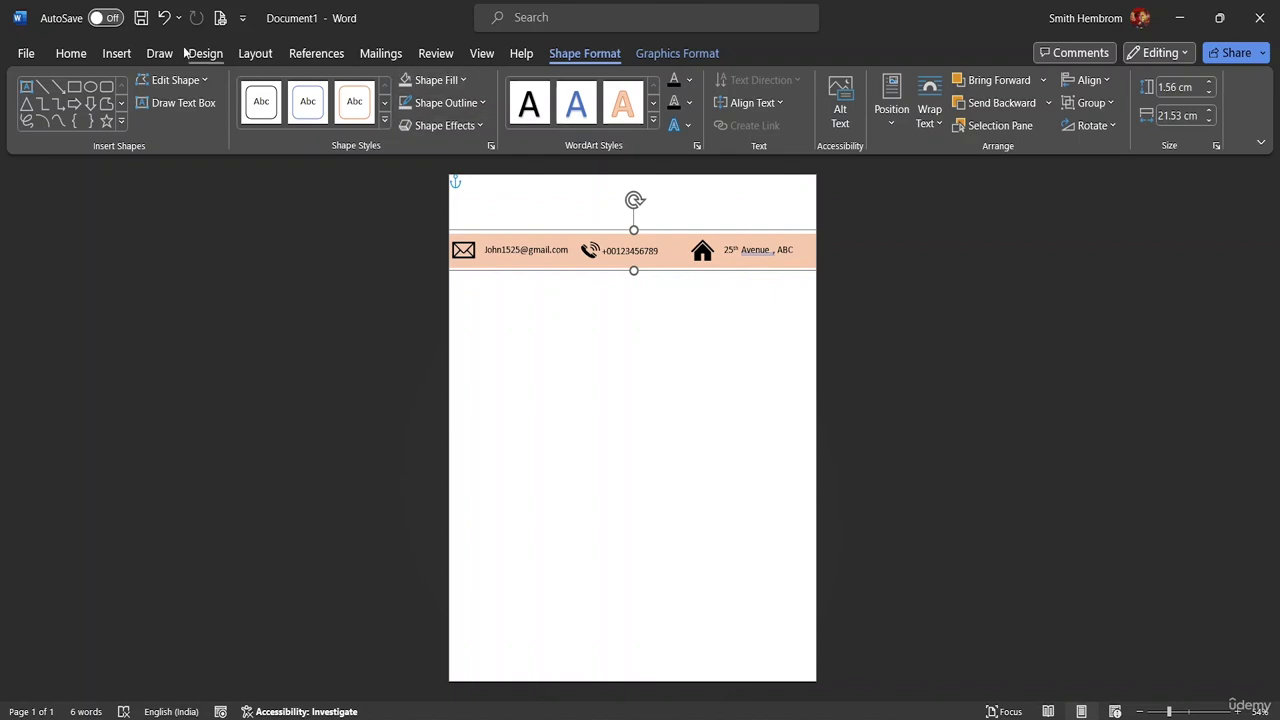
- Draw a flowchart process rectangle just below the peach band
{"action": "left_click", "coordinate": [117, 54]}
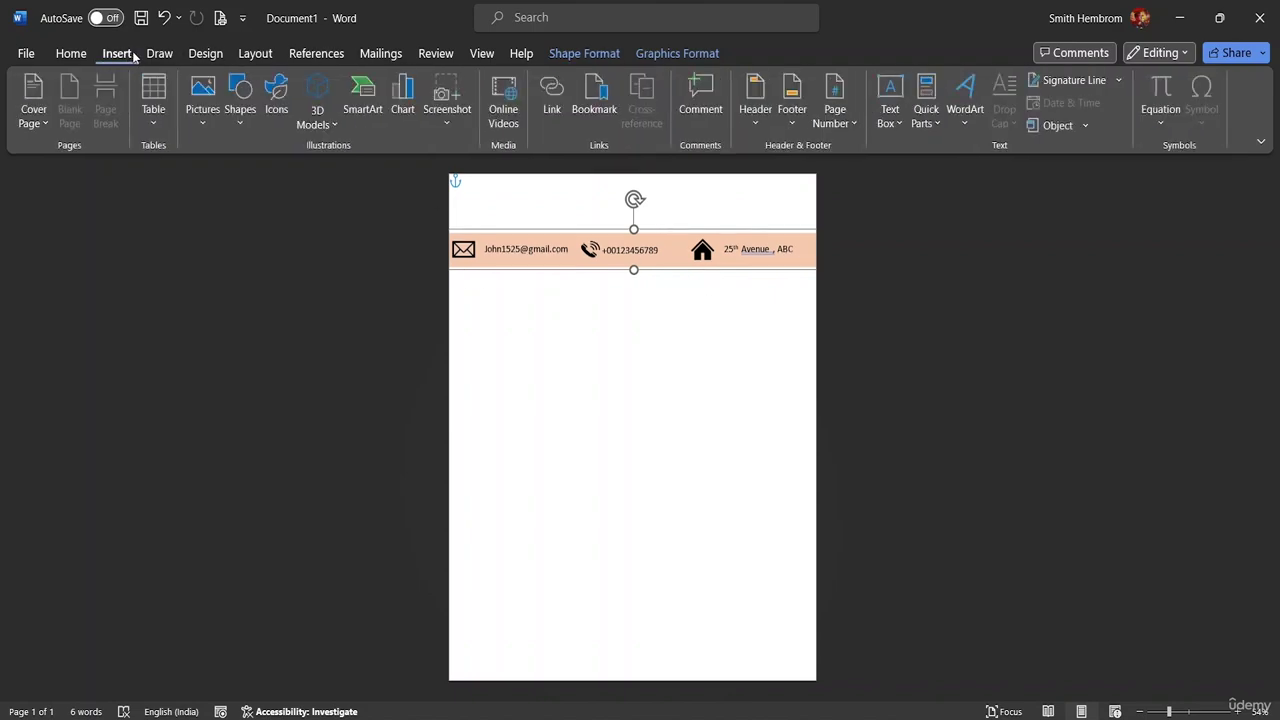
{"action": "left_click", "coordinate": [320, 124]}
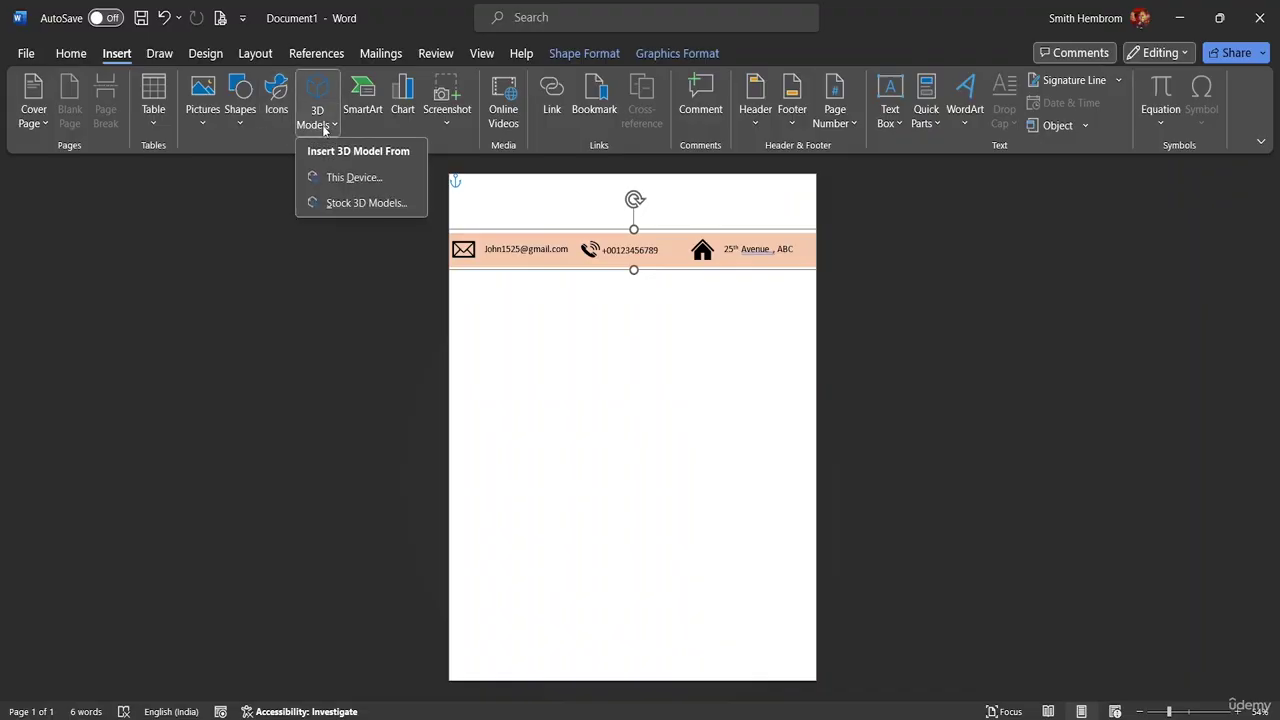
{"action": "left_click", "coordinate": [240, 122]}
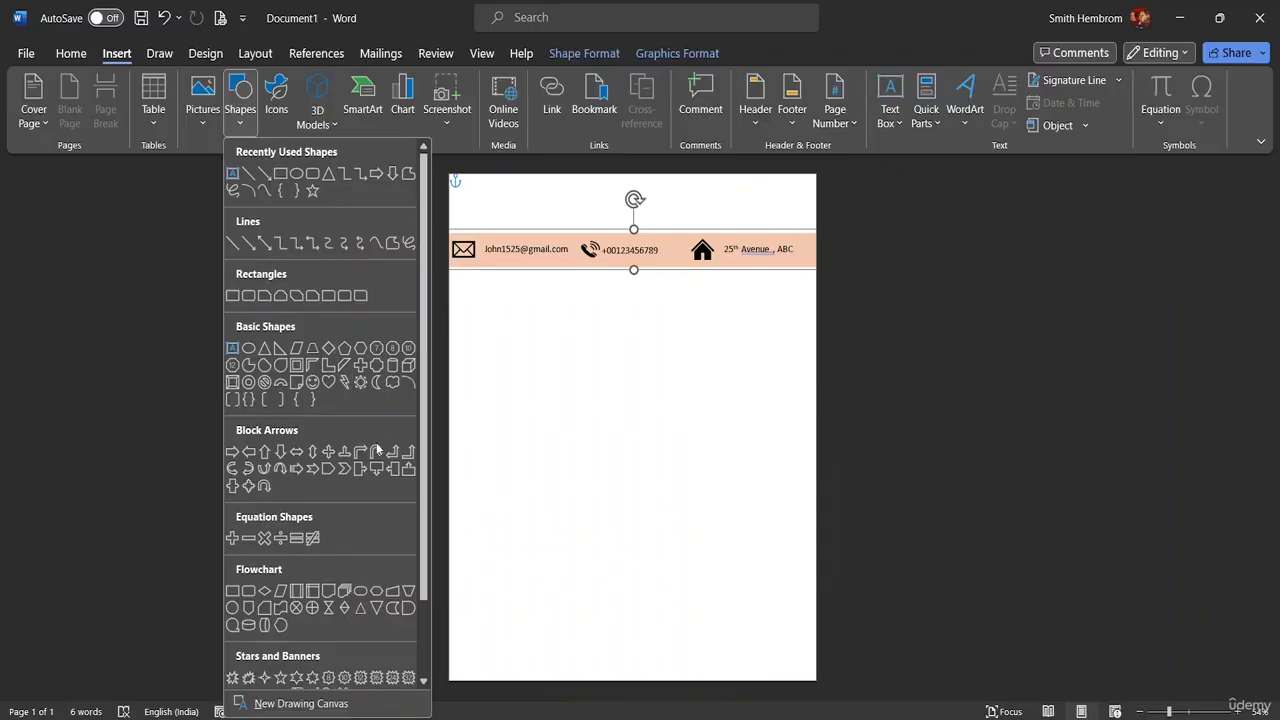
{"action": "scroll", "coordinate": [303, 525], "scroll_direction": "down", "scroll_amount": 1}
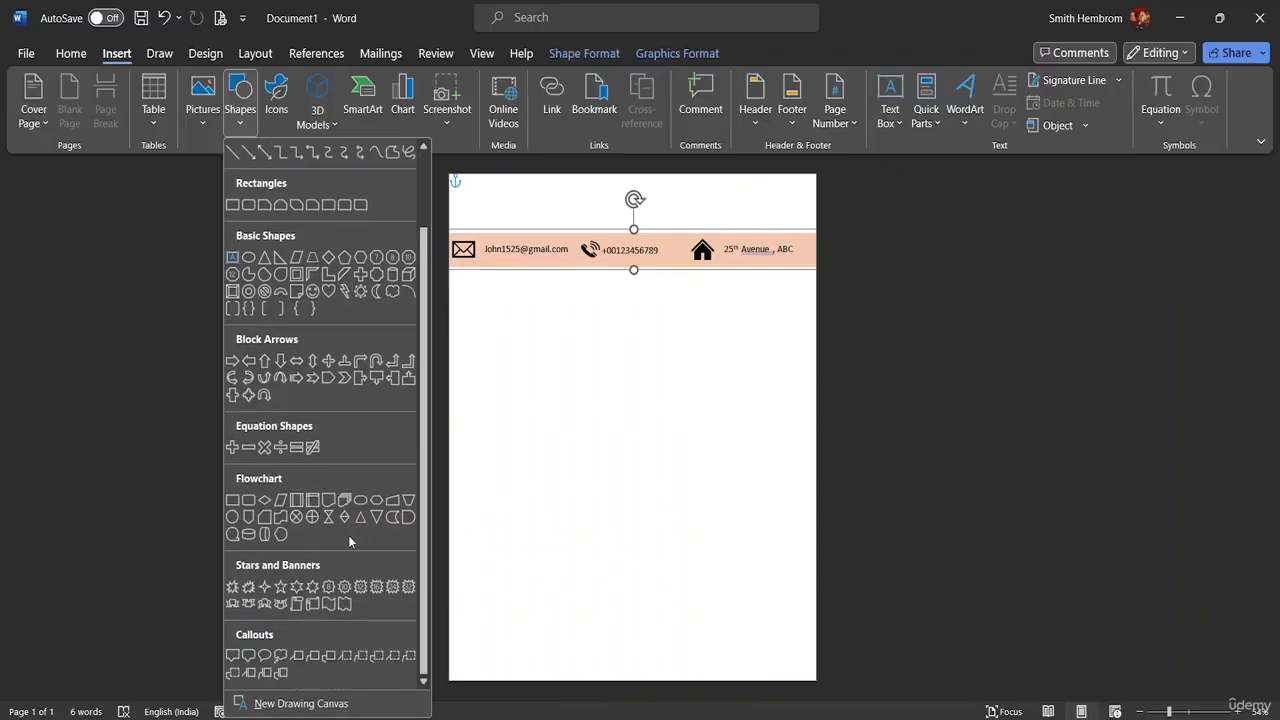
{"action": "left_click", "coordinate": [241, 500]}
{"action": "left_click_drag", "start_coordinate": [539, 331], "coordinate": [685, 364]}
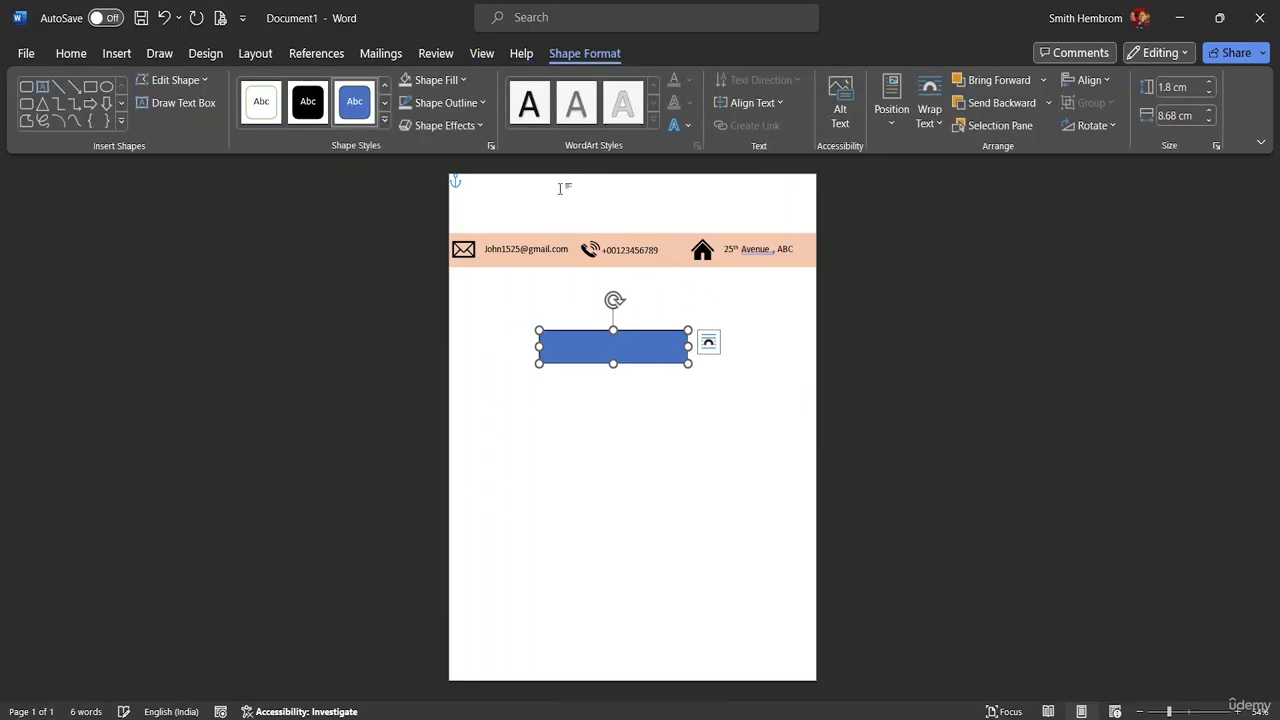
- Give the rectangle no outline and White Darker 15% grey fill, under the band's right end
{"action": "left_click", "coordinate": [482, 103]}
{"action": "left_click", "coordinate": [465, 345]}
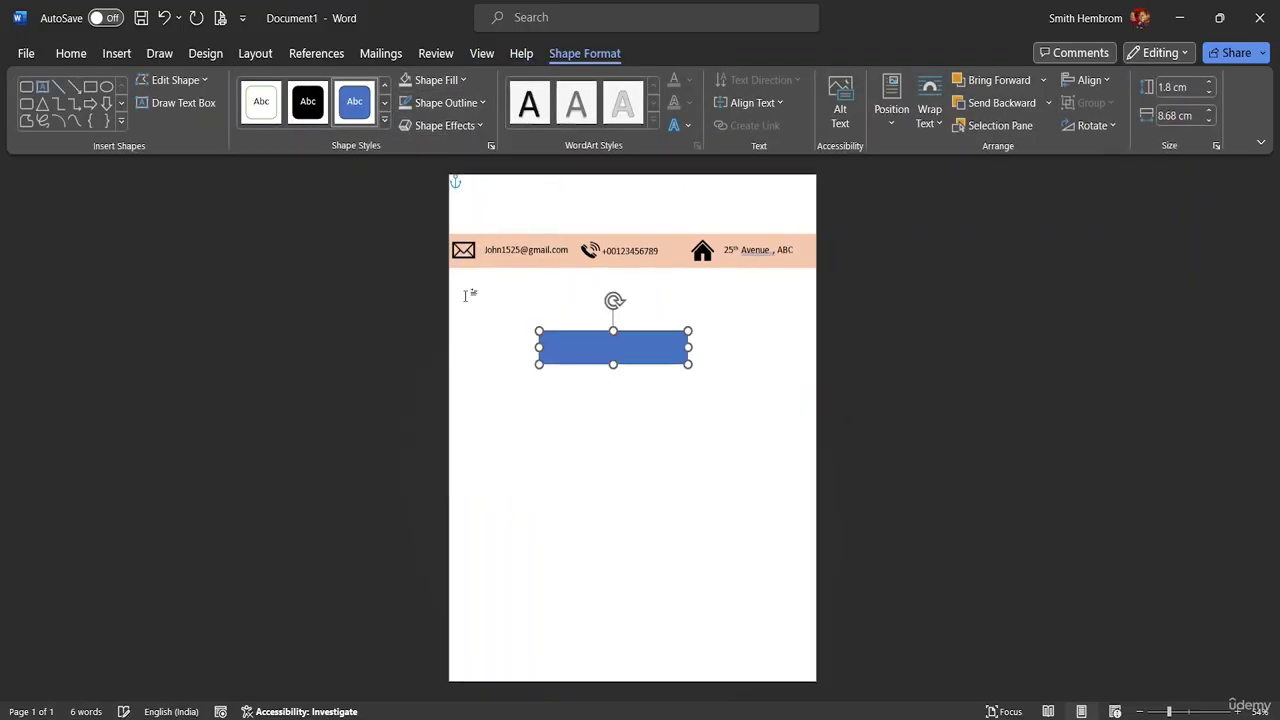
{"action": "left_click", "coordinate": [463, 80]}
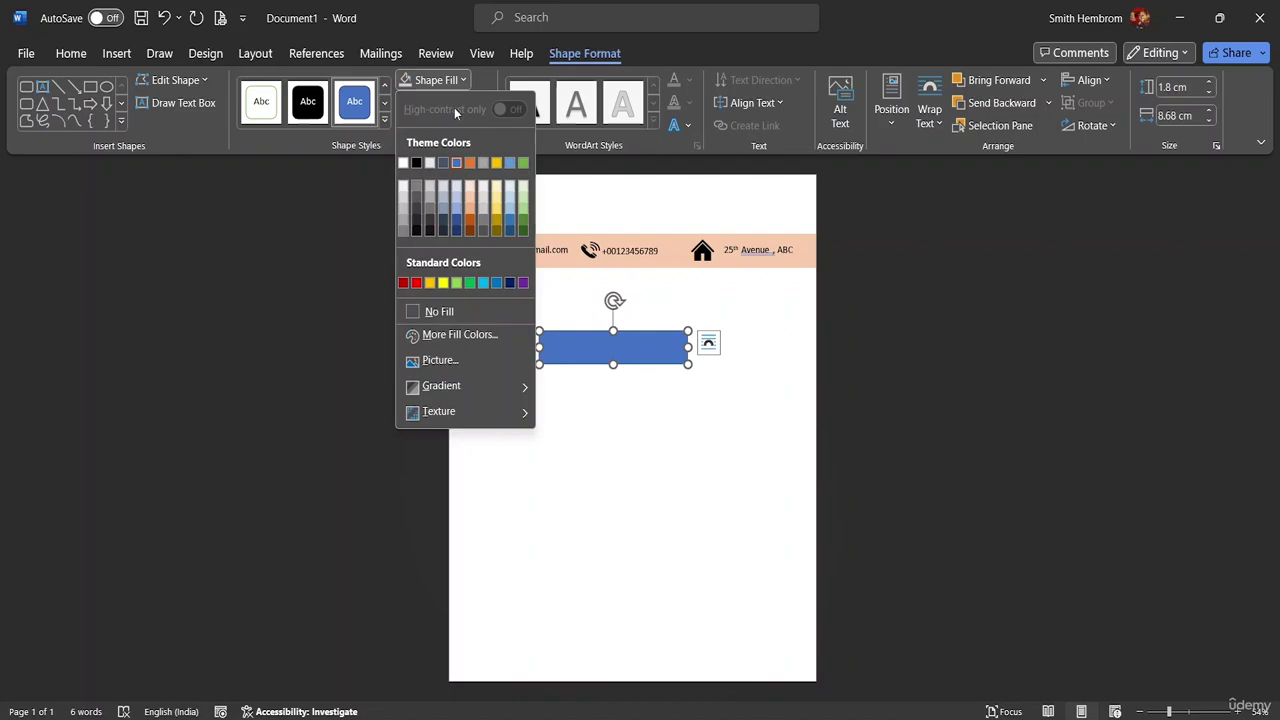
{"action": "left_click", "coordinate": [403, 215]}
{"action": "left_click_drag", "start_coordinate": [571, 349], "coordinate": [705, 298]}
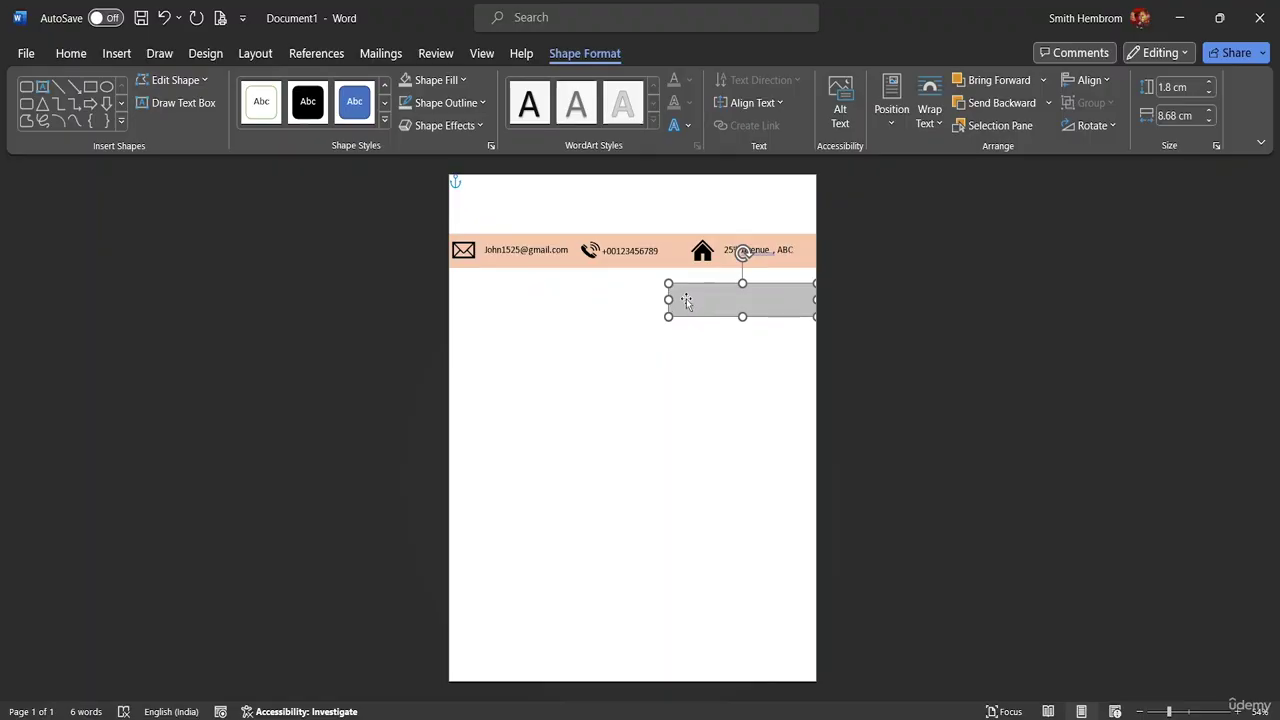
- Draw a text box below the grey bar and type the date text
{"action": "left_click", "coordinate": [172, 103]}
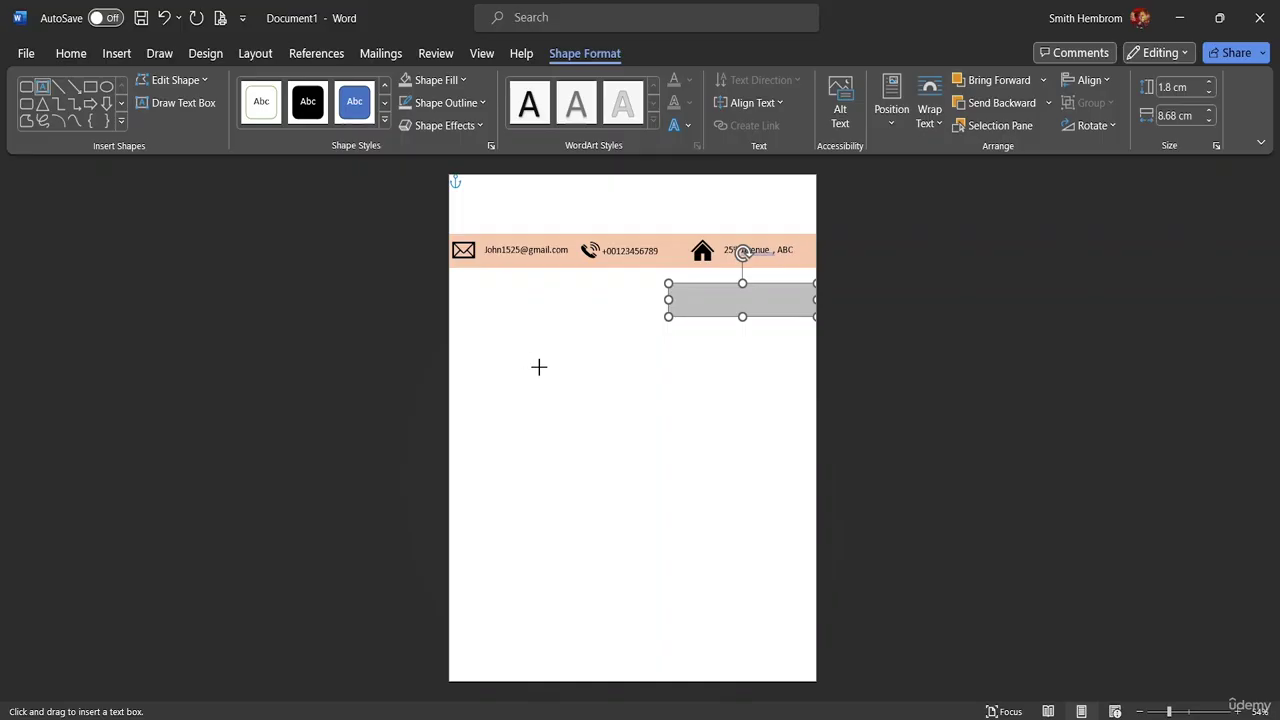
{"action": "left_click_drag", "start_coordinate": [534, 368], "coordinate": [701, 392]}
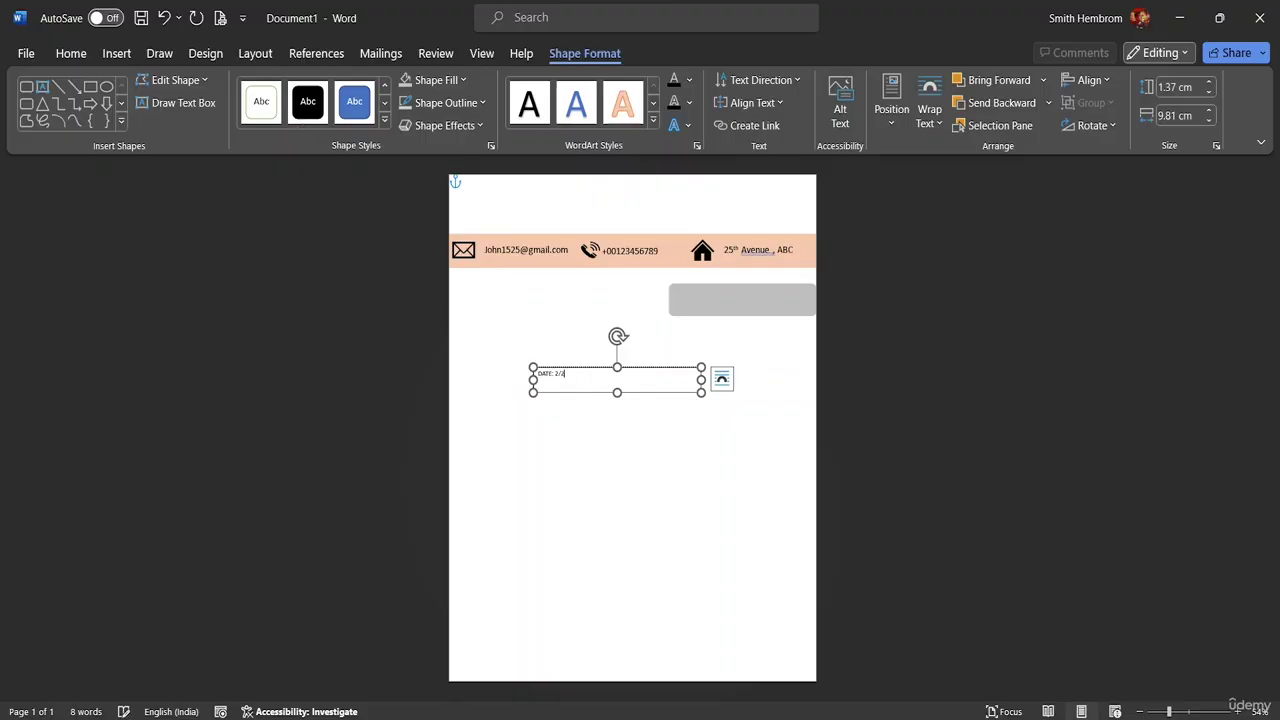
{"action": "type", "text": "/20"}
{"action": "type", "text": "24"}
- Format the date text as 22-point bold Eras Bold ITC
{"action": "left_click_drag", "start_coordinate": [591, 375], "coordinate": [534, 376]}
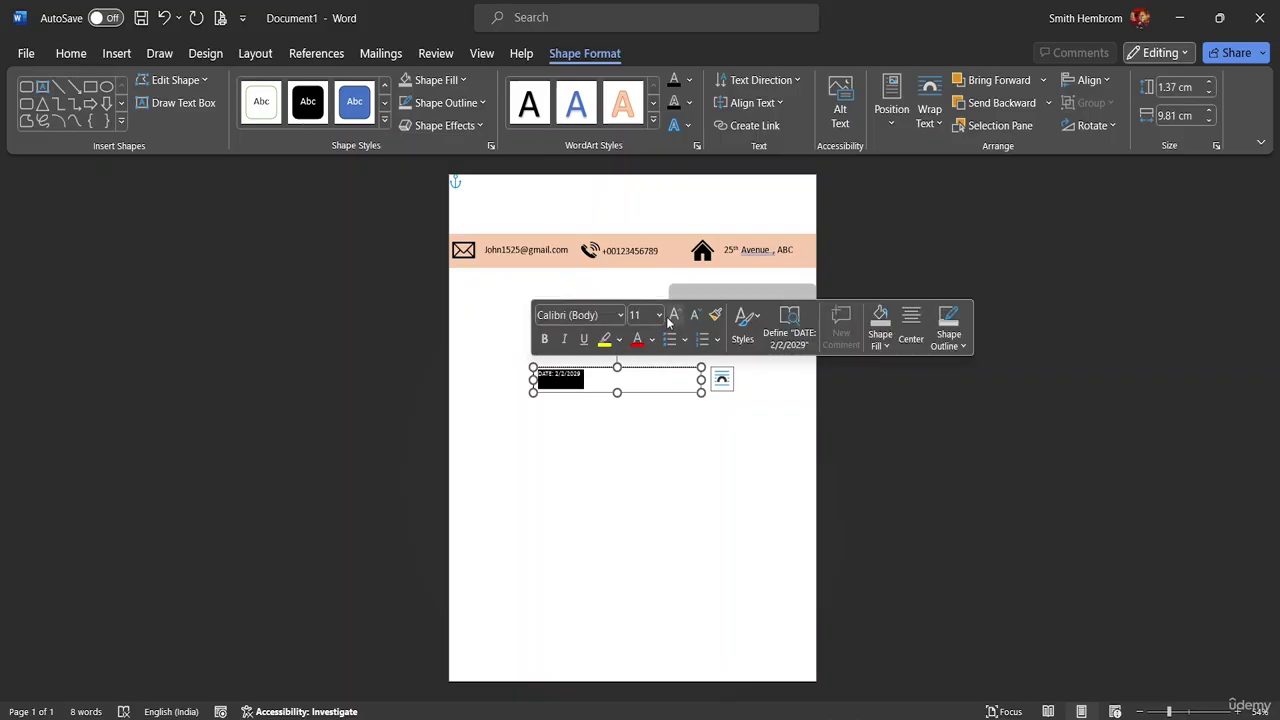
{"action": "left_click", "coordinate": [659, 315]}
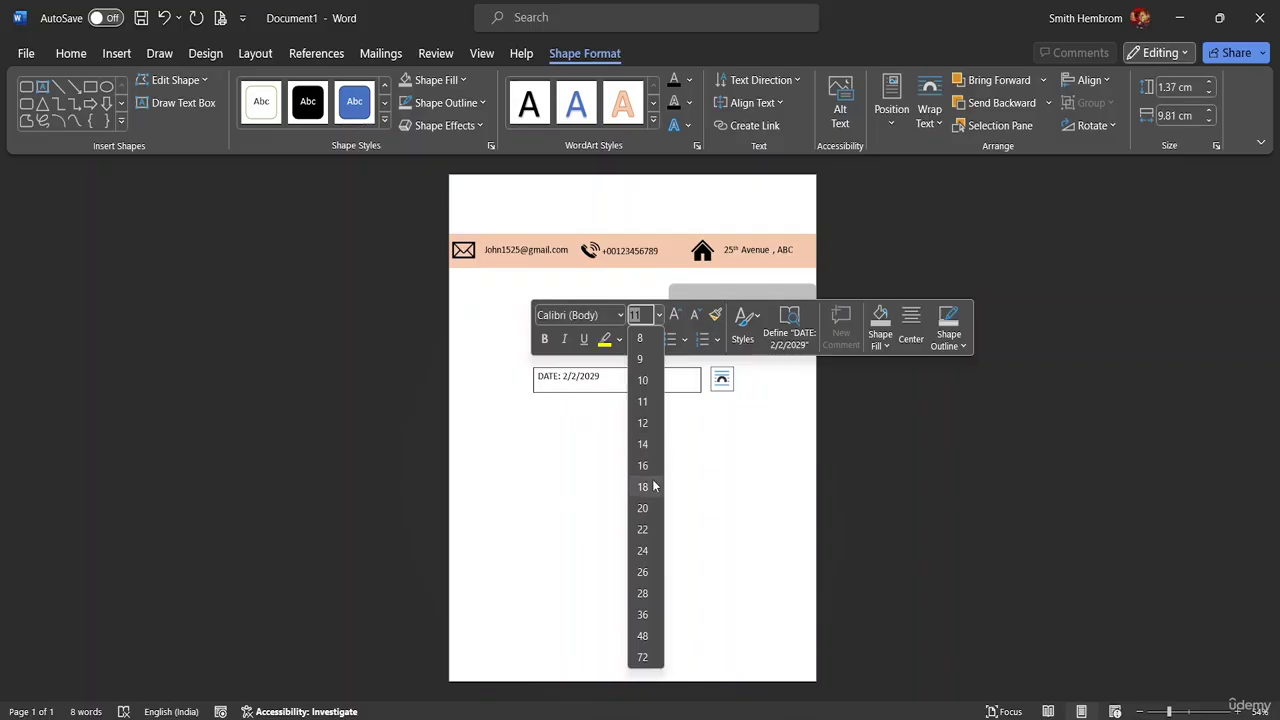
{"action": "left_click", "coordinate": [646, 532]}
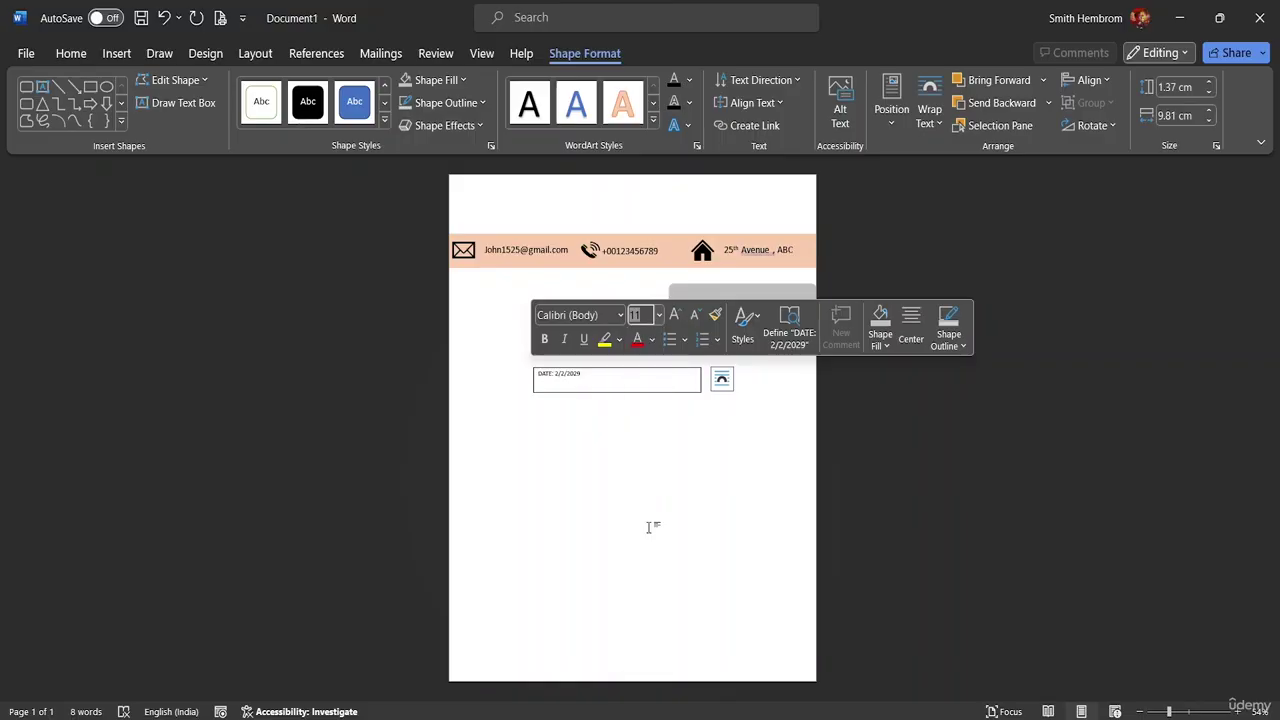
{"action": "left_click", "coordinate": [544, 340]}
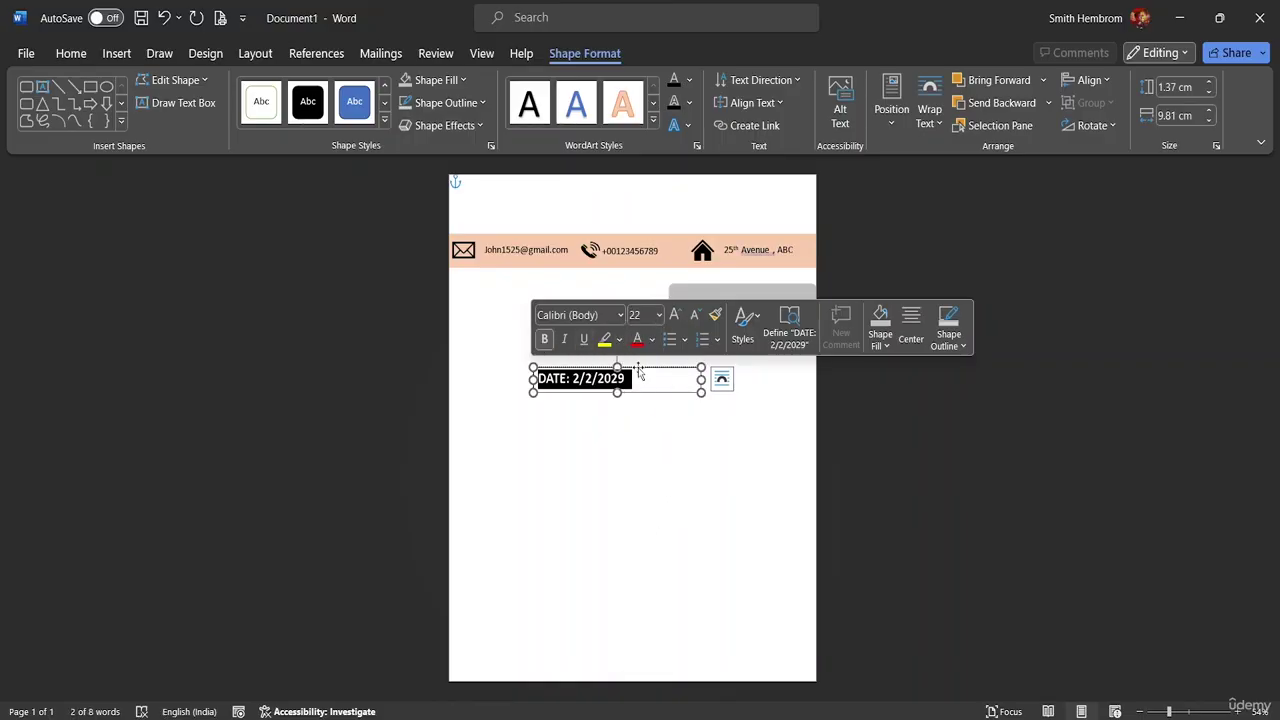
{"action": "left_click", "coordinate": [619, 314]}
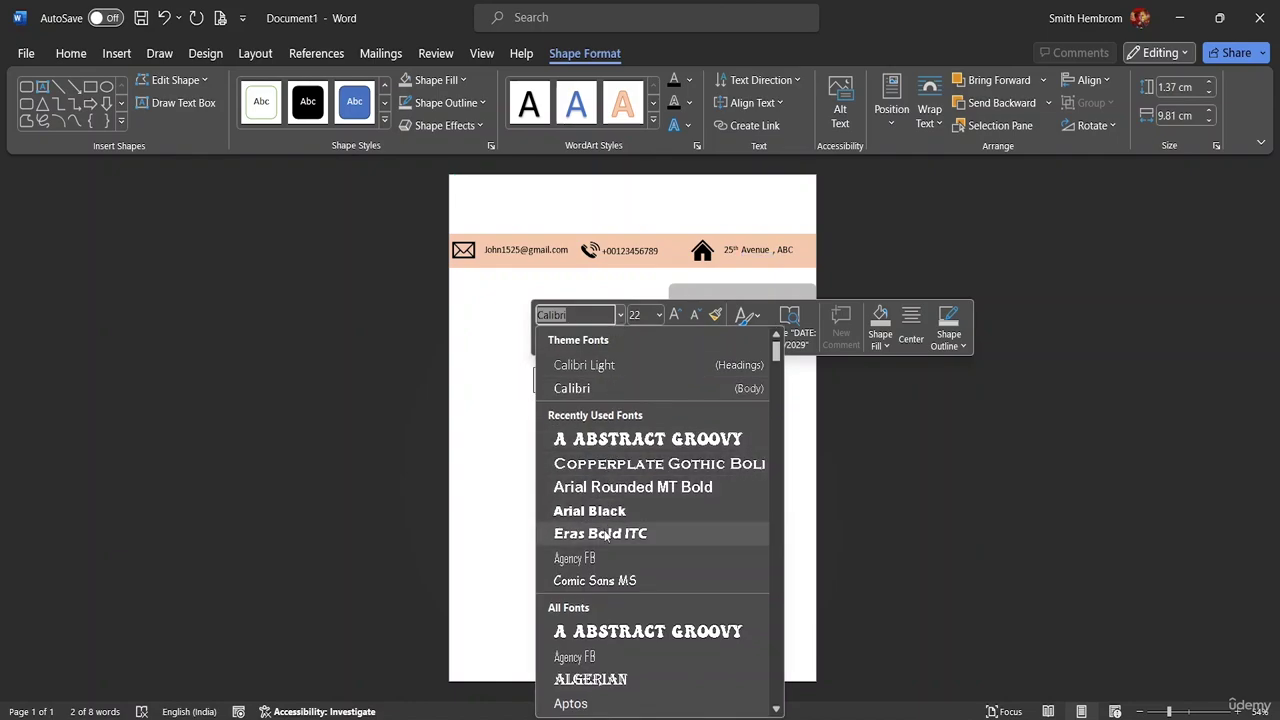
{"action": "left_click", "coordinate": [606, 533]}
- Narrow the date text box to fit its text
{"action": "left_click", "coordinate": [639, 401]}
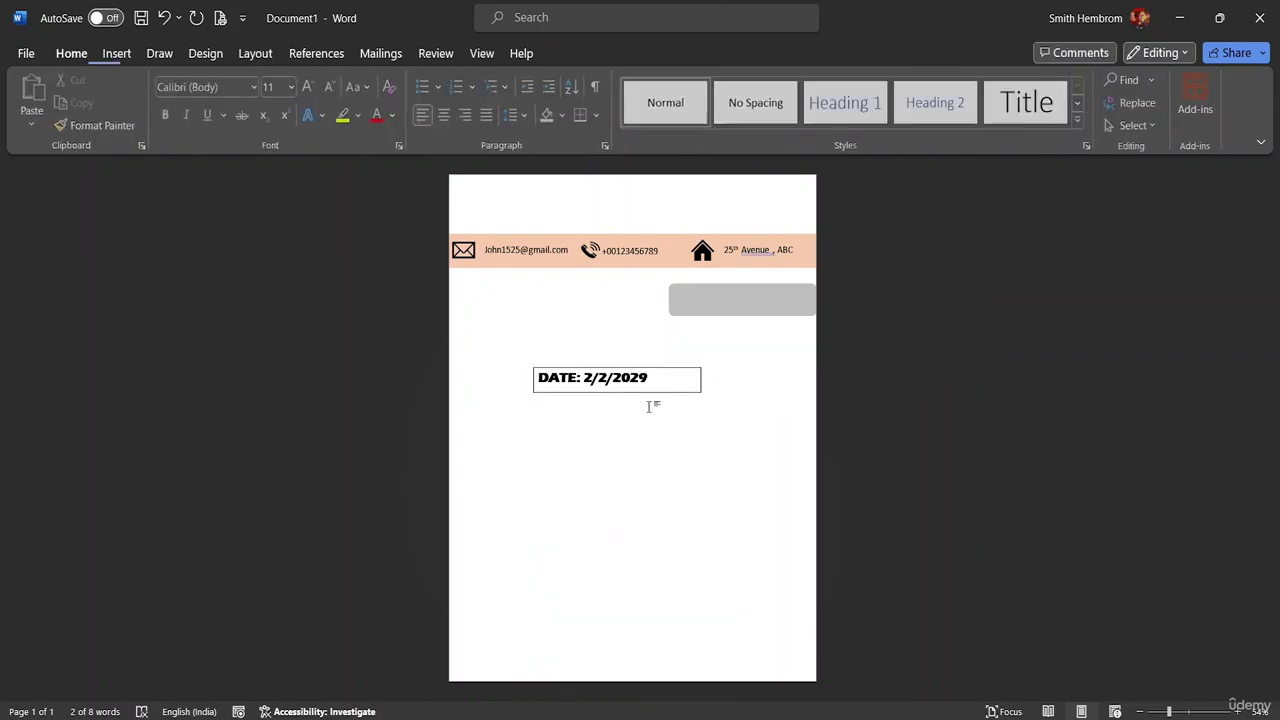
{"action": "left_click", "coordinate": [685, 394]}
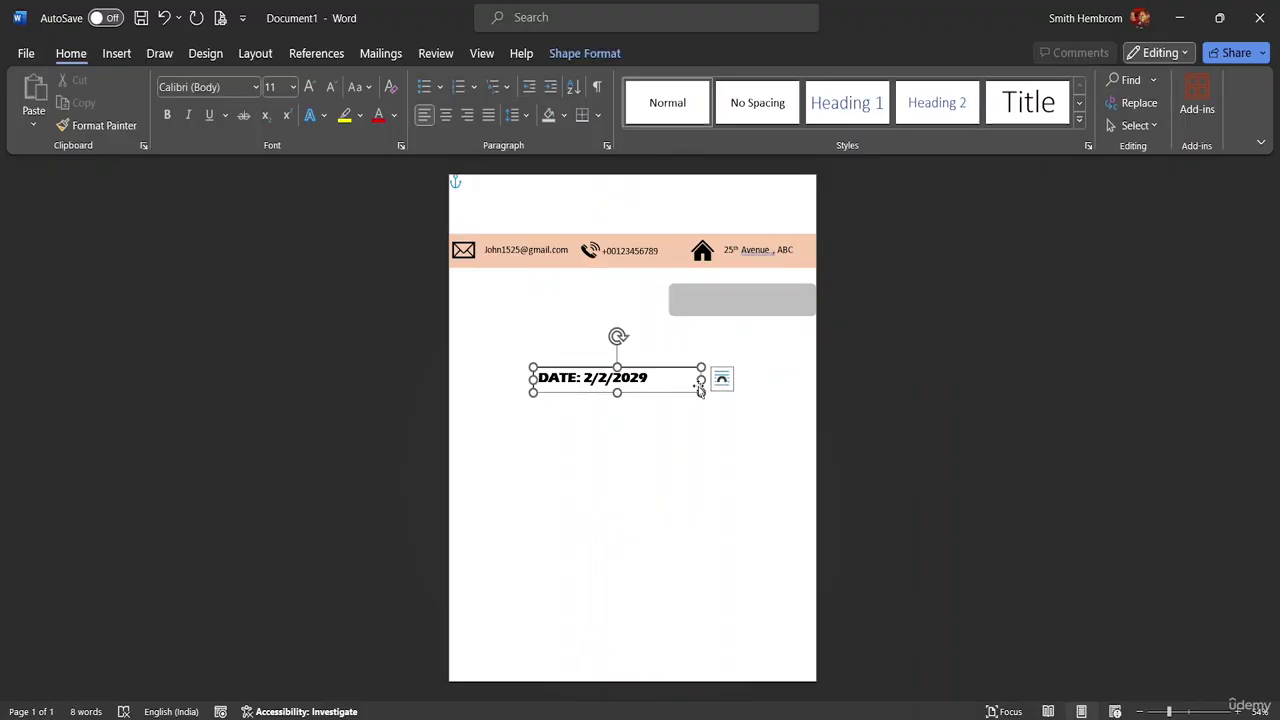
{"action": "left_click_drag", "start_coordinate": [702, 380], "coordinate": [655, 380]}
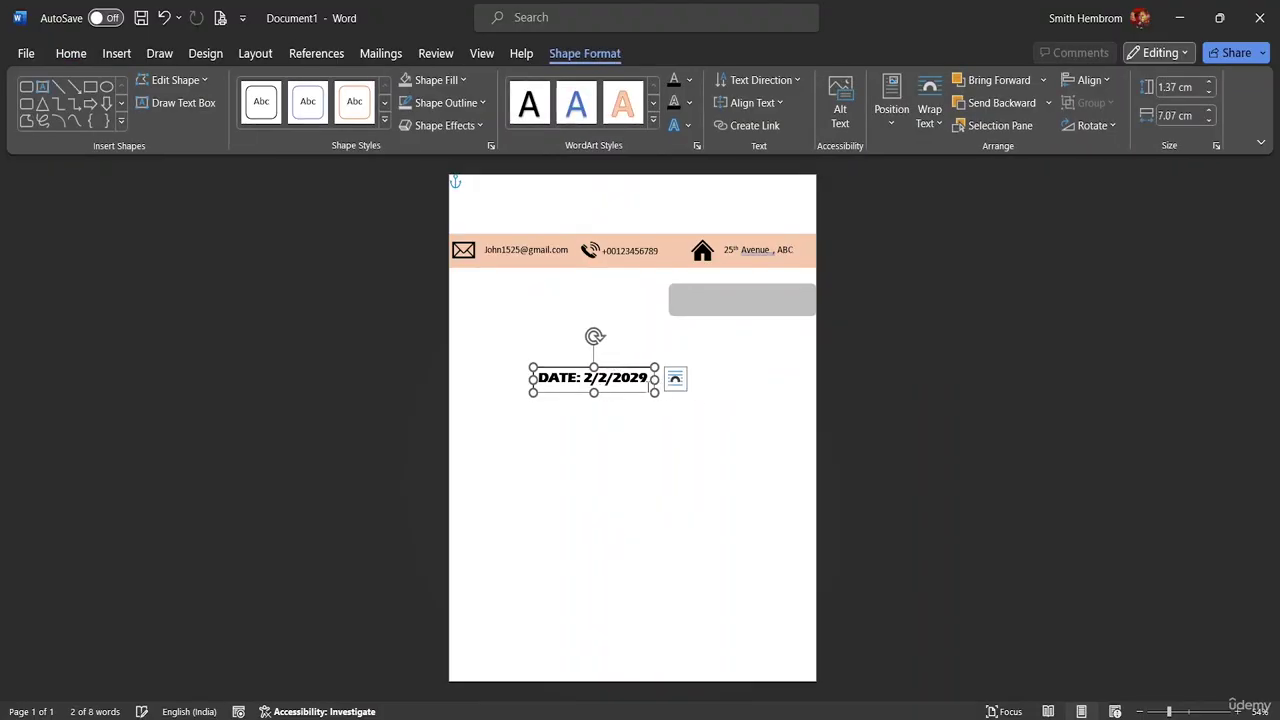
- Float the date box in front of text, remove its fill and outline, and move it onto the grey bar
{"action": "left_click", "coordinate": [675, 378]}
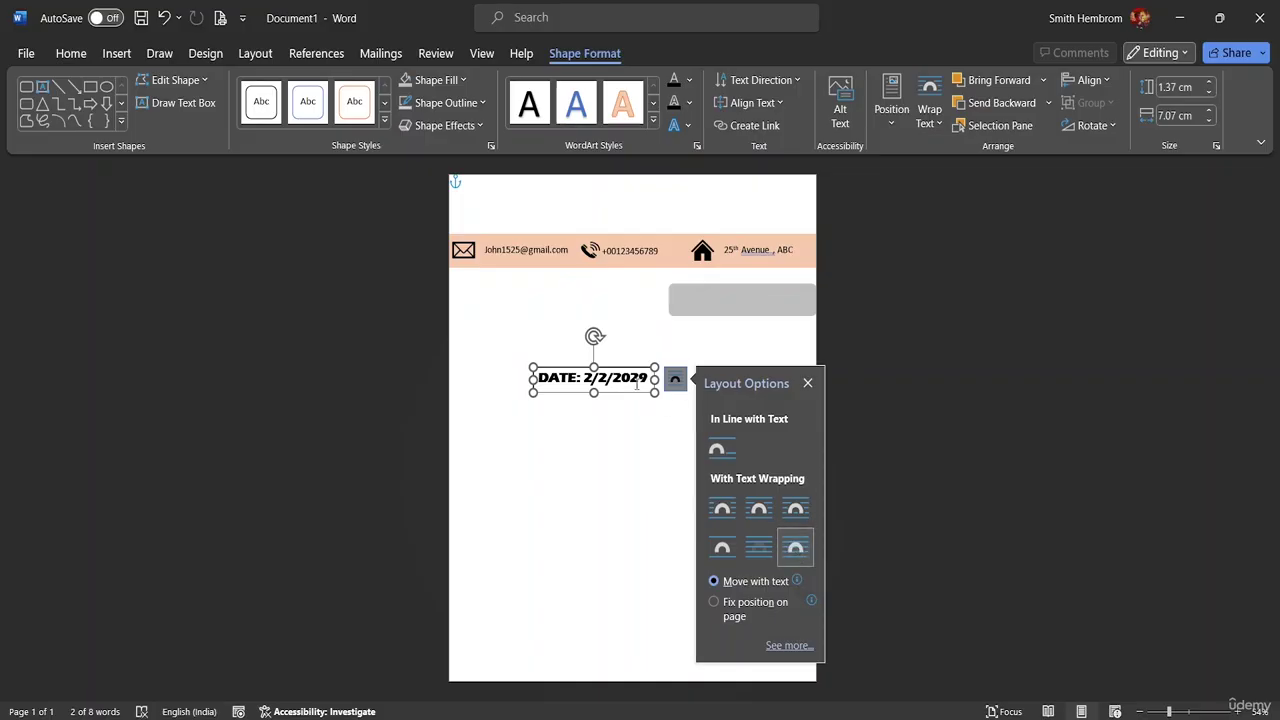
{"action": "left_click_drag", "start_coordinate": [628, 388], "coordinate": [736, 376]}
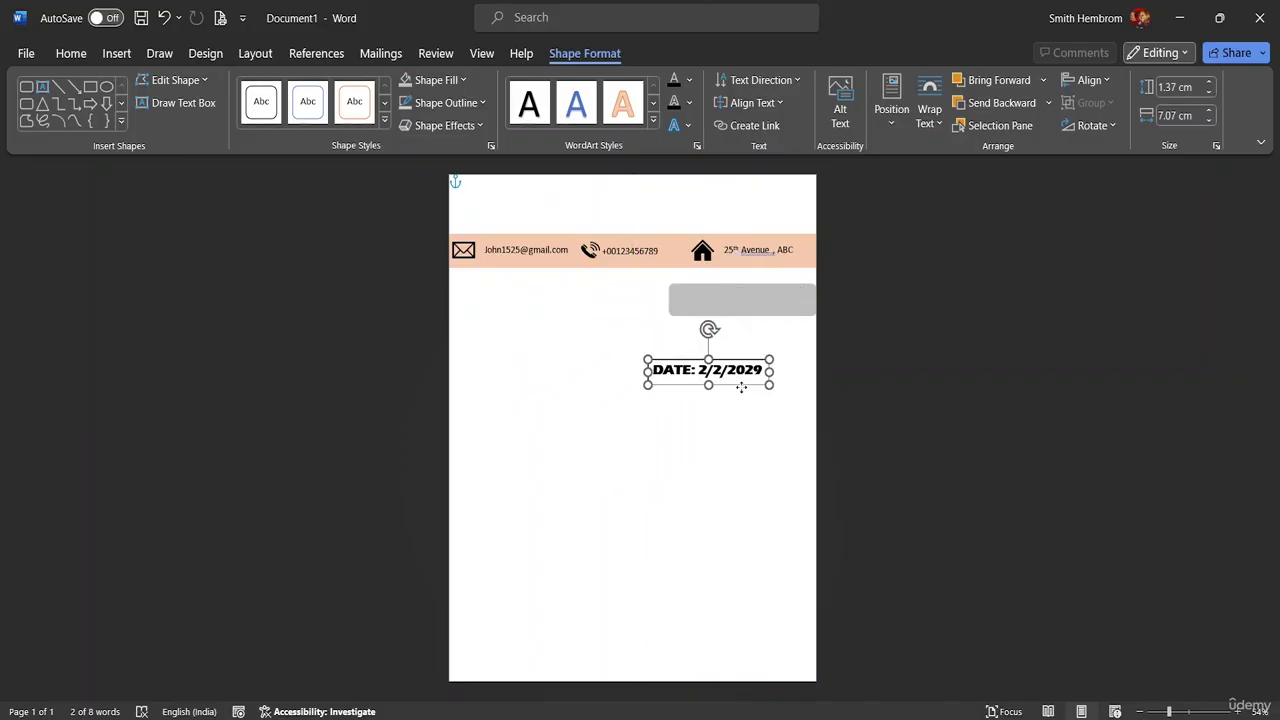
{"action": "left_click", "coordinate": [463, 80]}
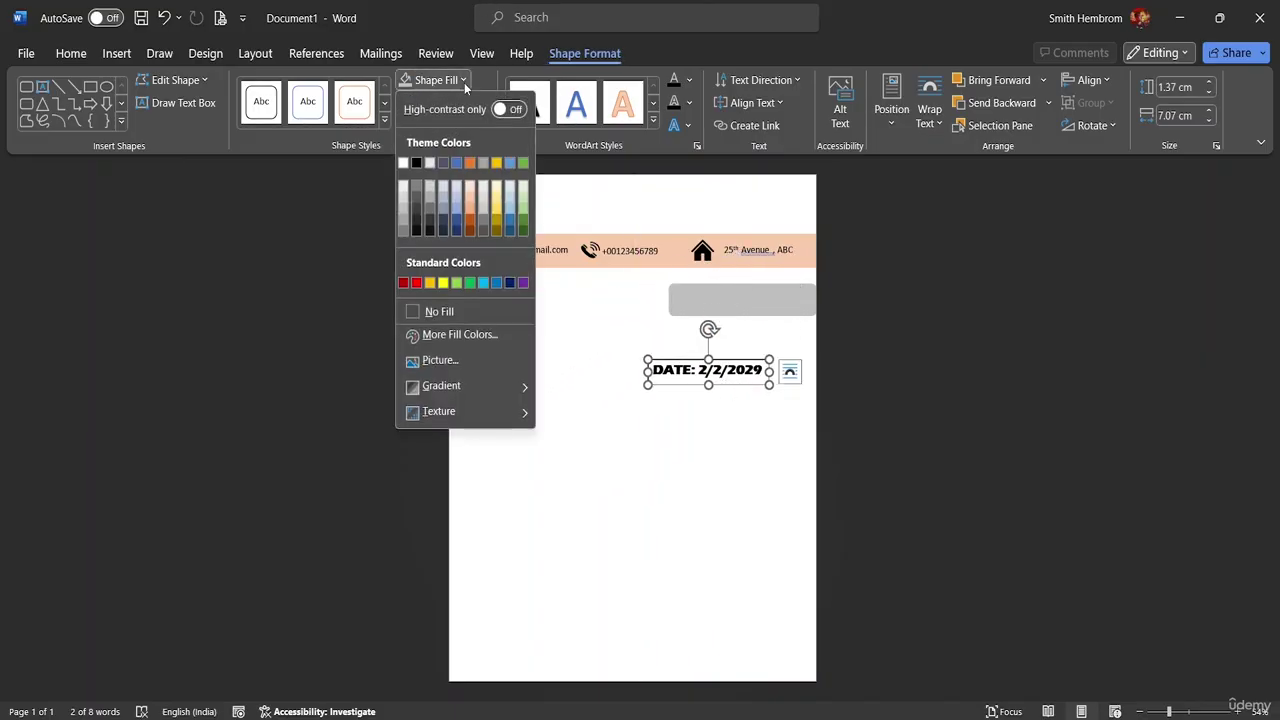
{"action": "left_click", "coordinate": [430, 310]}
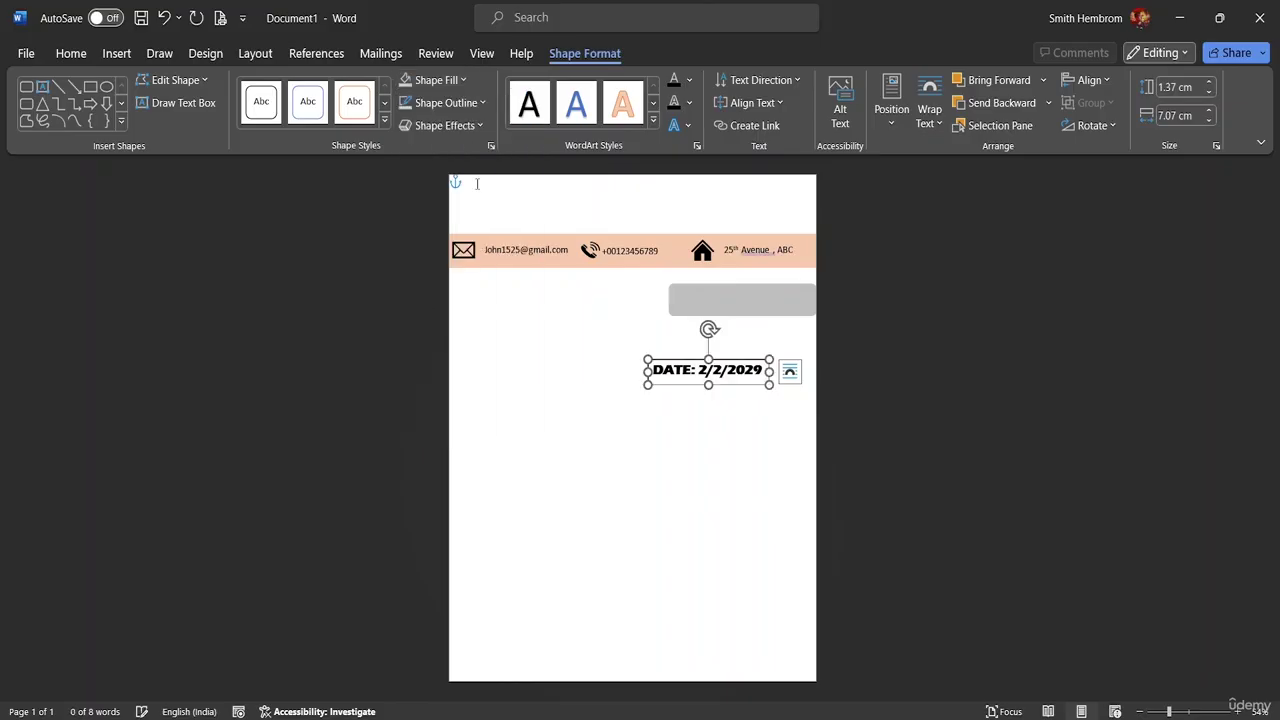
{"action": "left_click", "coordinate": [477, 104]}
{"action": "left_click", "coordinate": [446, 335]}
{"action": "left_click_drag", "start_coordinate": [736, 387], "coordinate": [770, 312]}
{"action": "left_click", "coordinate": [755, 361]}
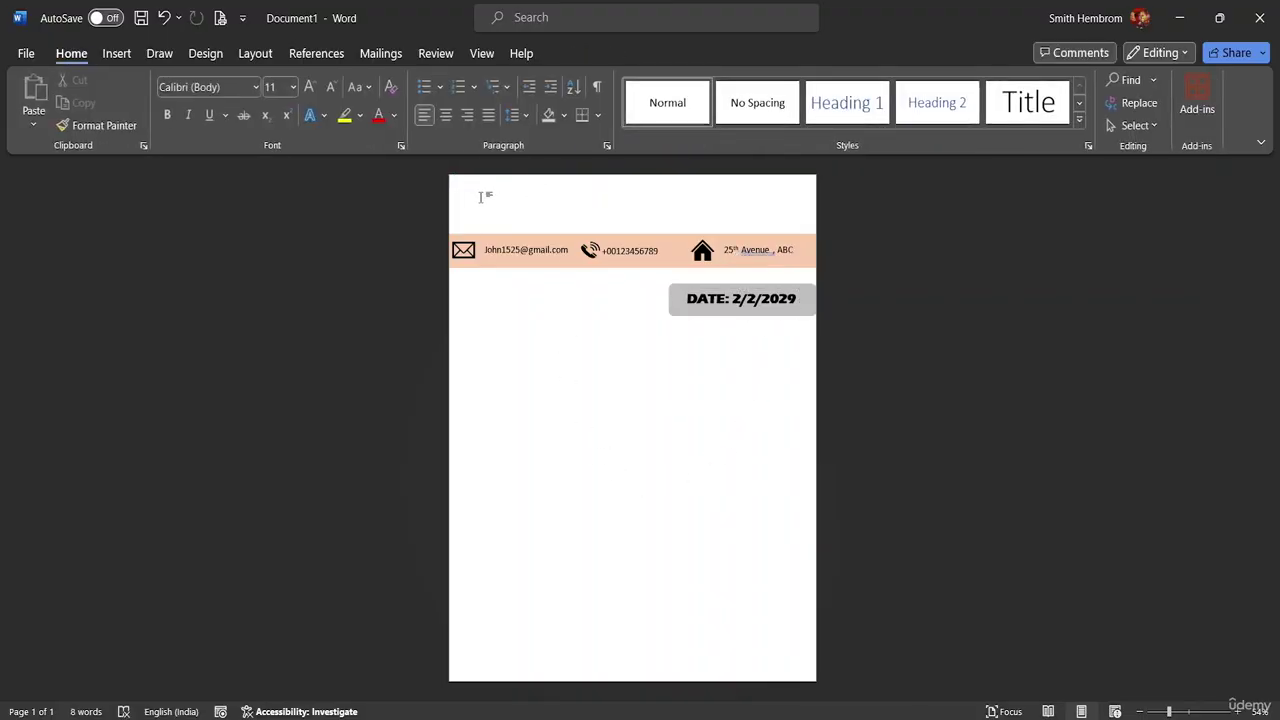
- Insert a Simple Text Box at the page top and type ADAM SMITH
{"action": "left_click", "coordinate": [123, 56]}
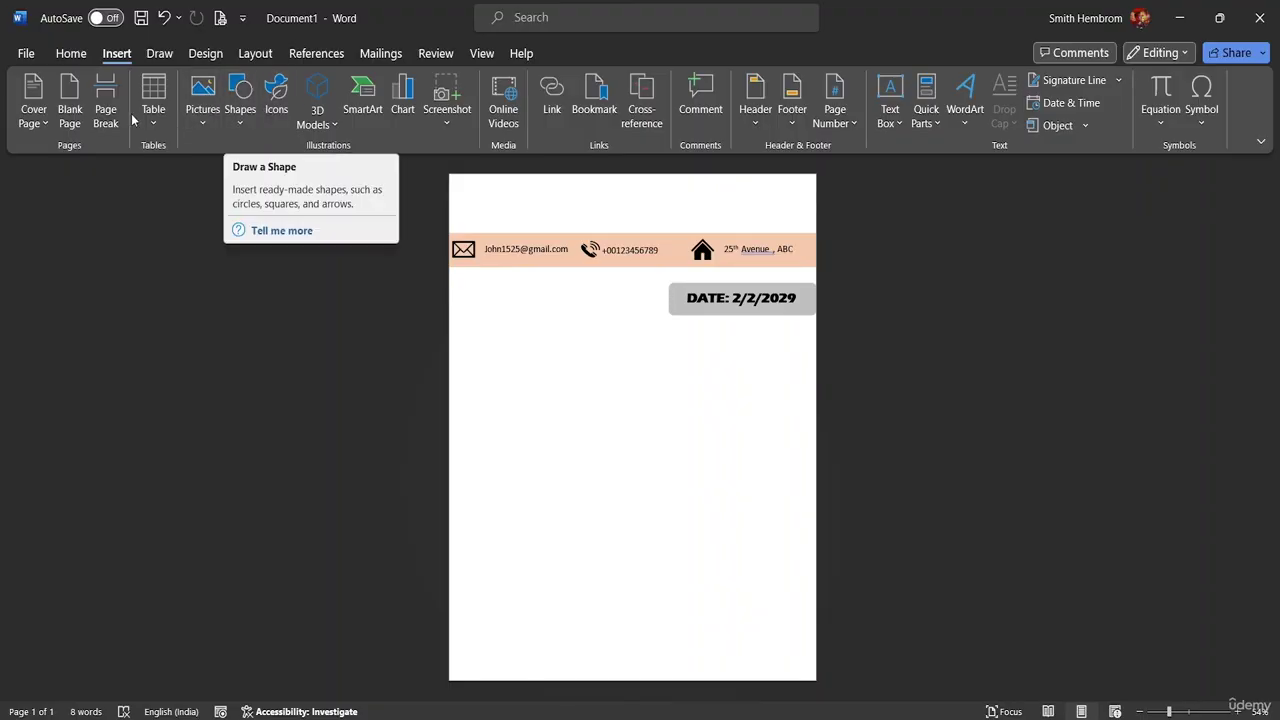
{"action": "left_click", "coordinate": [888, 118]}
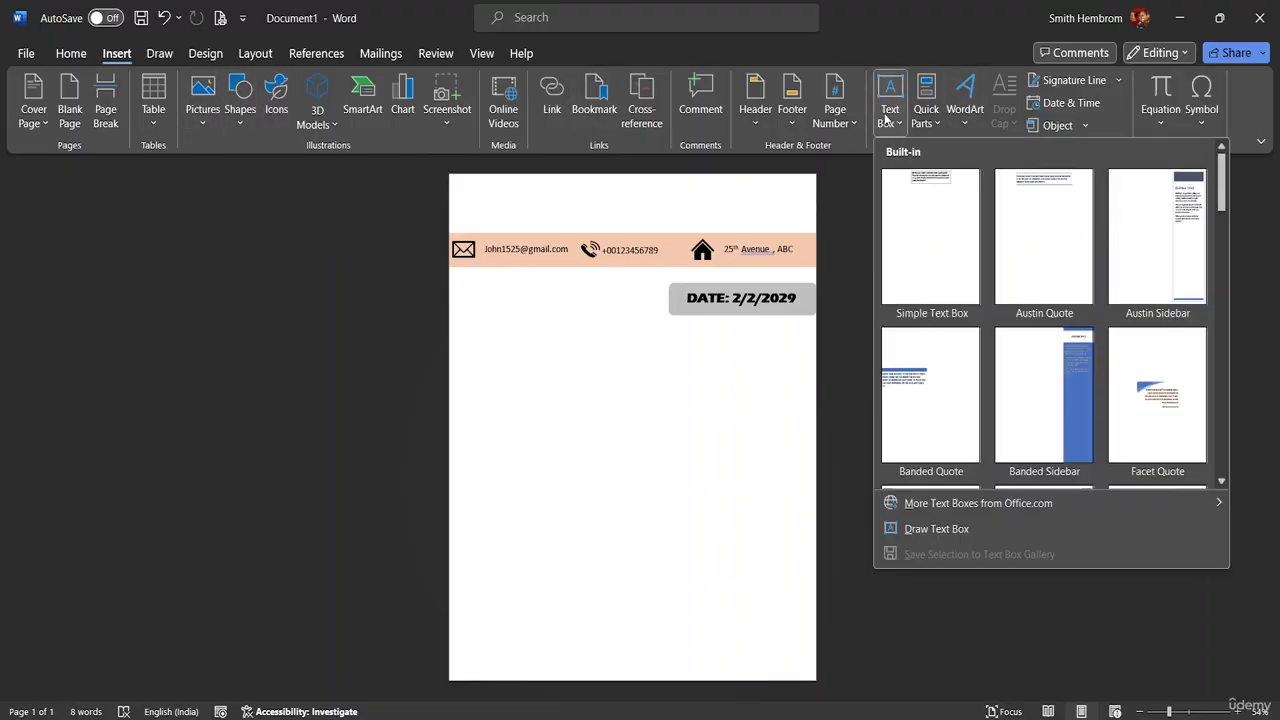
{"action": "left_click", "coordinate": [937, 203]}
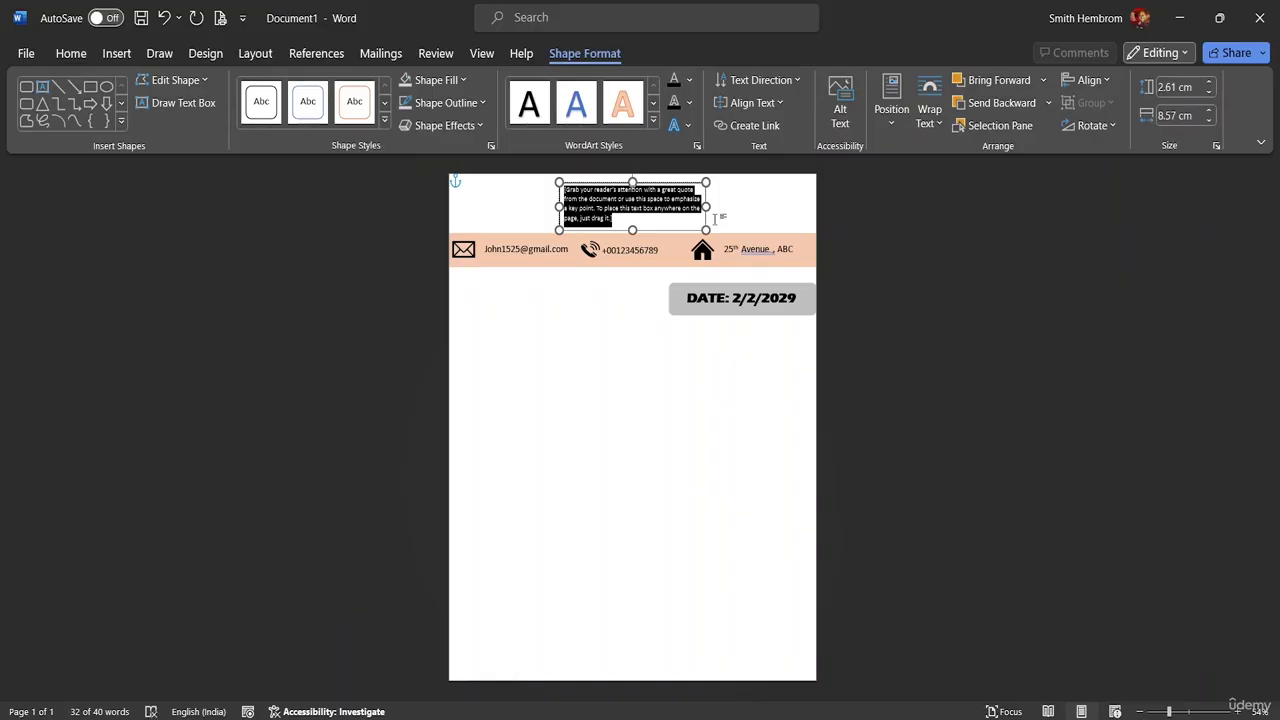
{"action": "key", "text": "Delete"}
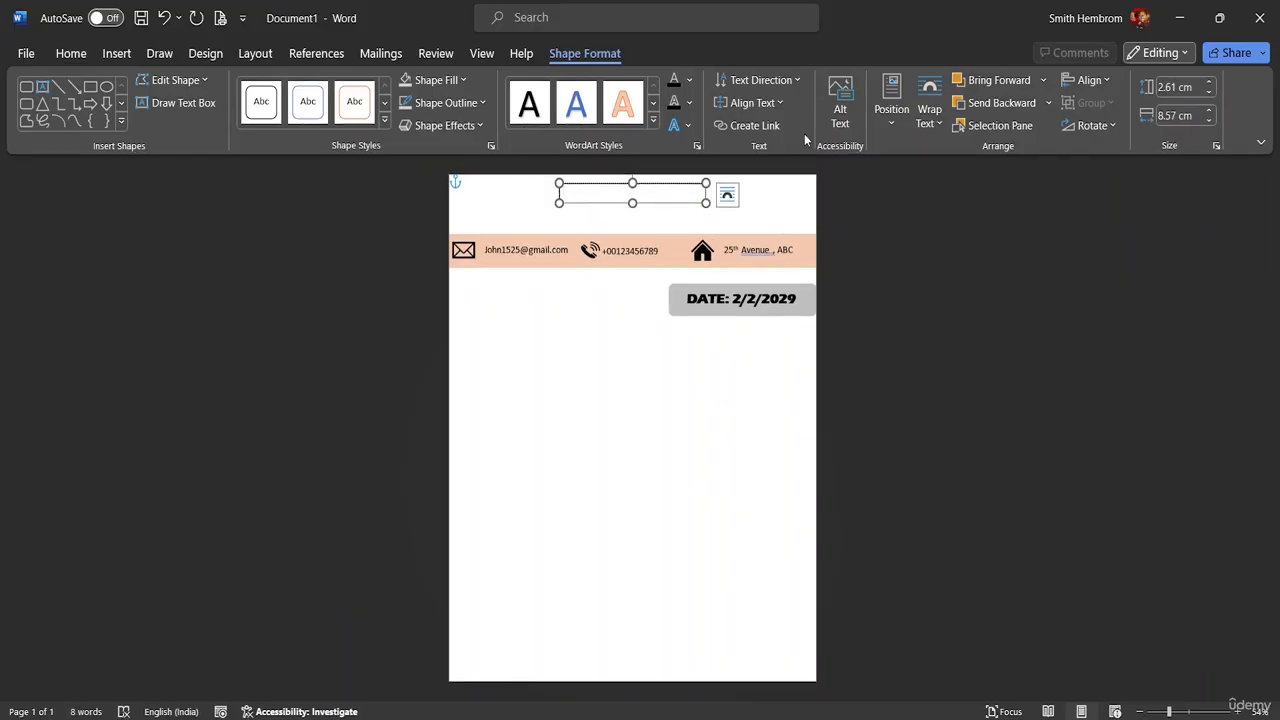
{"action": "type", "text": "ADAM SMITH"}
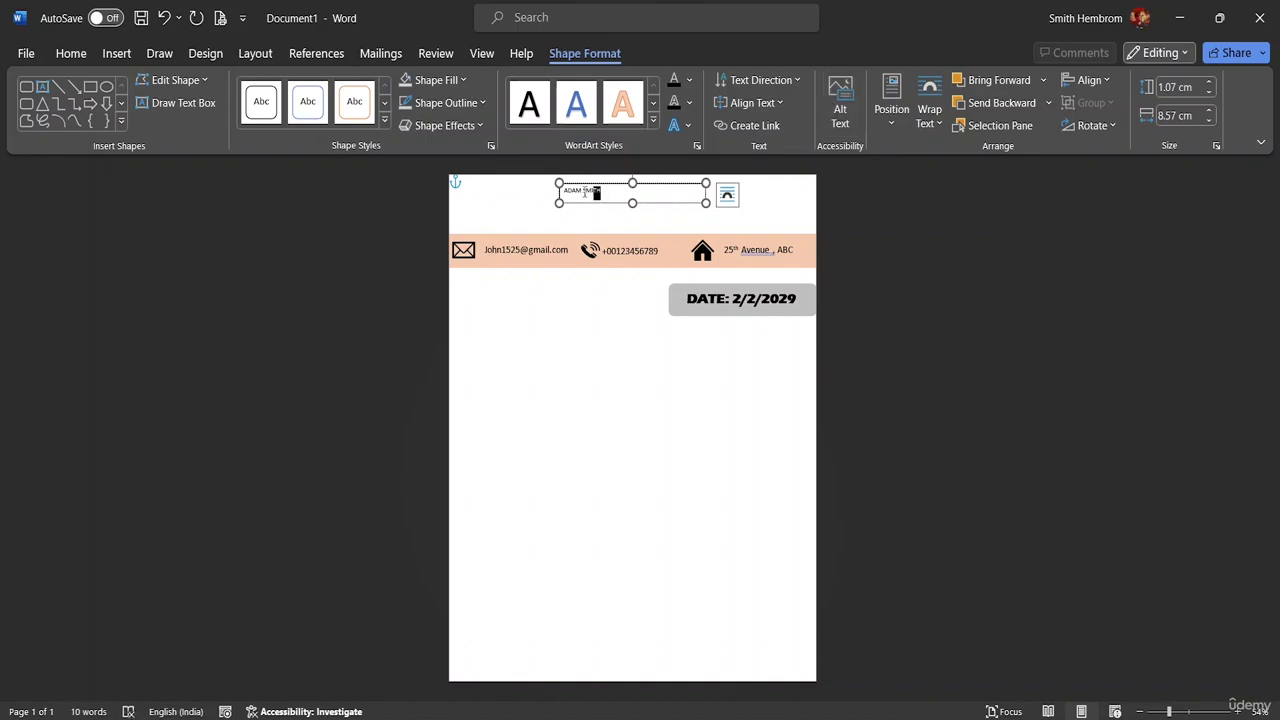
- Format ADAM SMITH as bold 36-point Agency FB
{"action": "left_click_drag", "start_coordinate": [585, 193], "coordinate": [563, 192]}
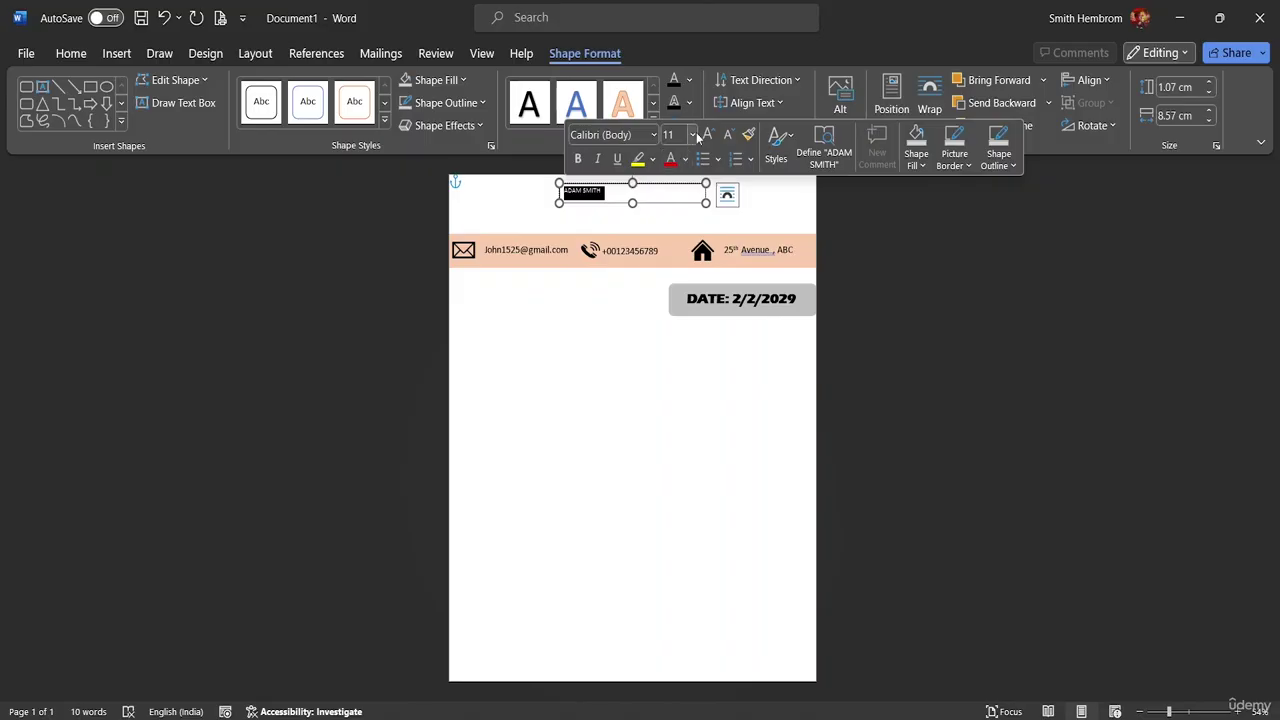
{"action": "left_click", "coordinate": [693, 135]}
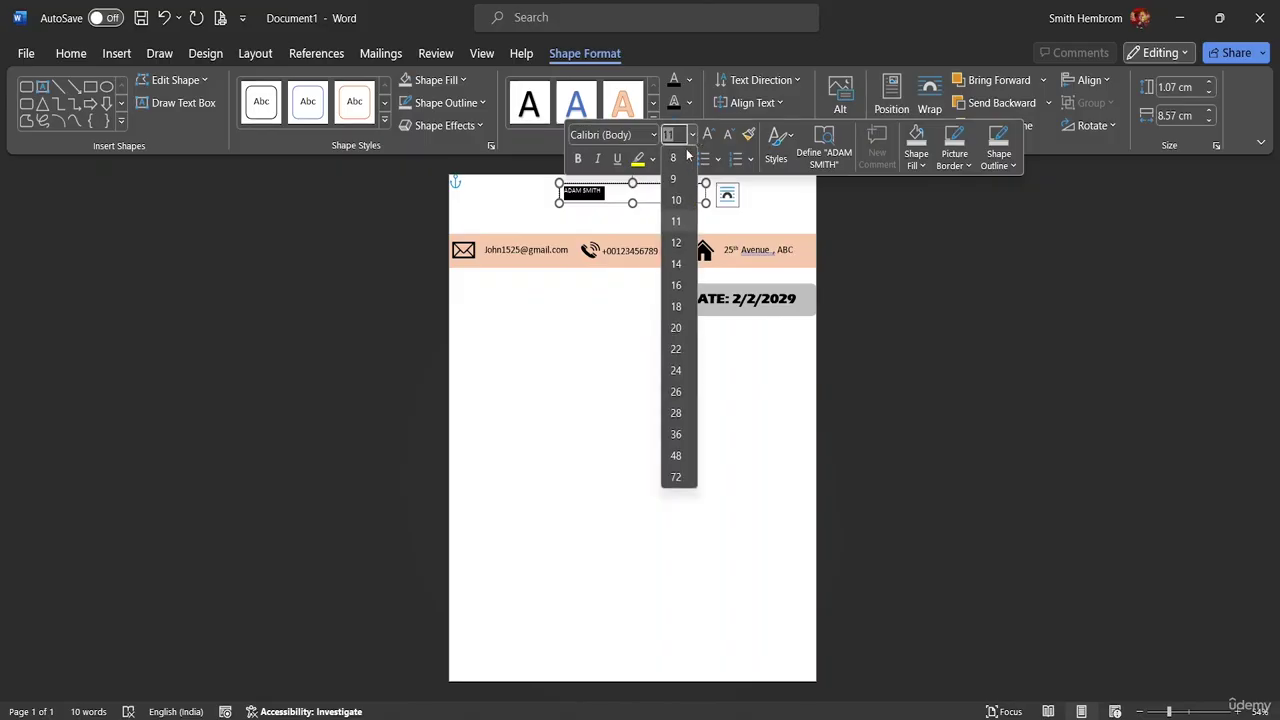
{"action": "left_click", "coordinate": [676, 435]}
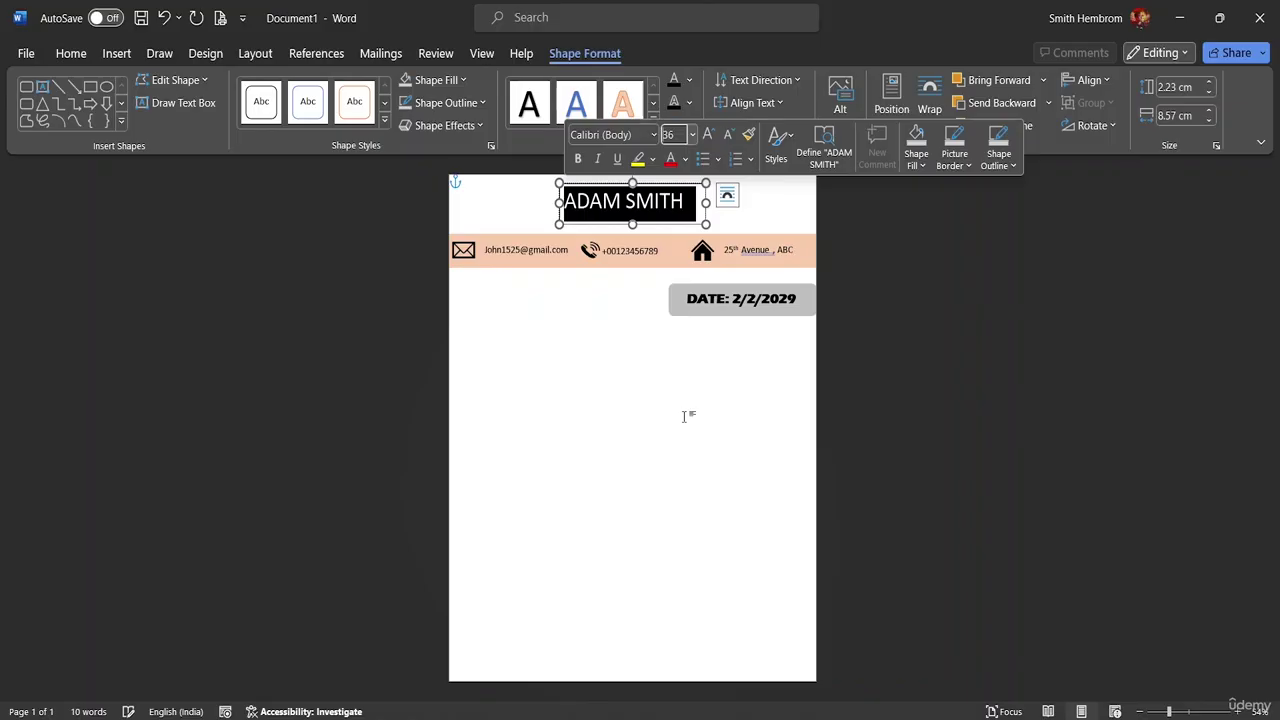
{"action": "left_click", "coordinate": [688, 202]}
{"action": "left_click_drag", "start_coordinate": [683, 202], "coordinate": [589, 197]}
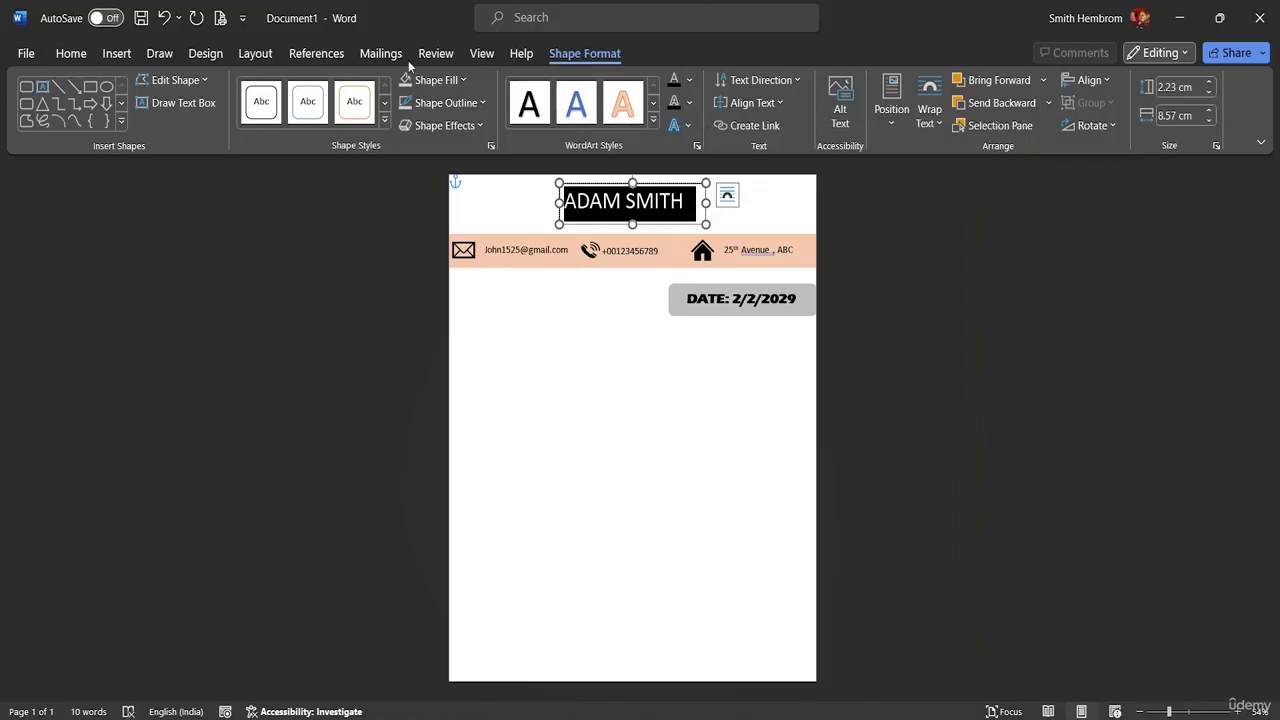
{"action": "left_click", "coordinate": [72, 56]}
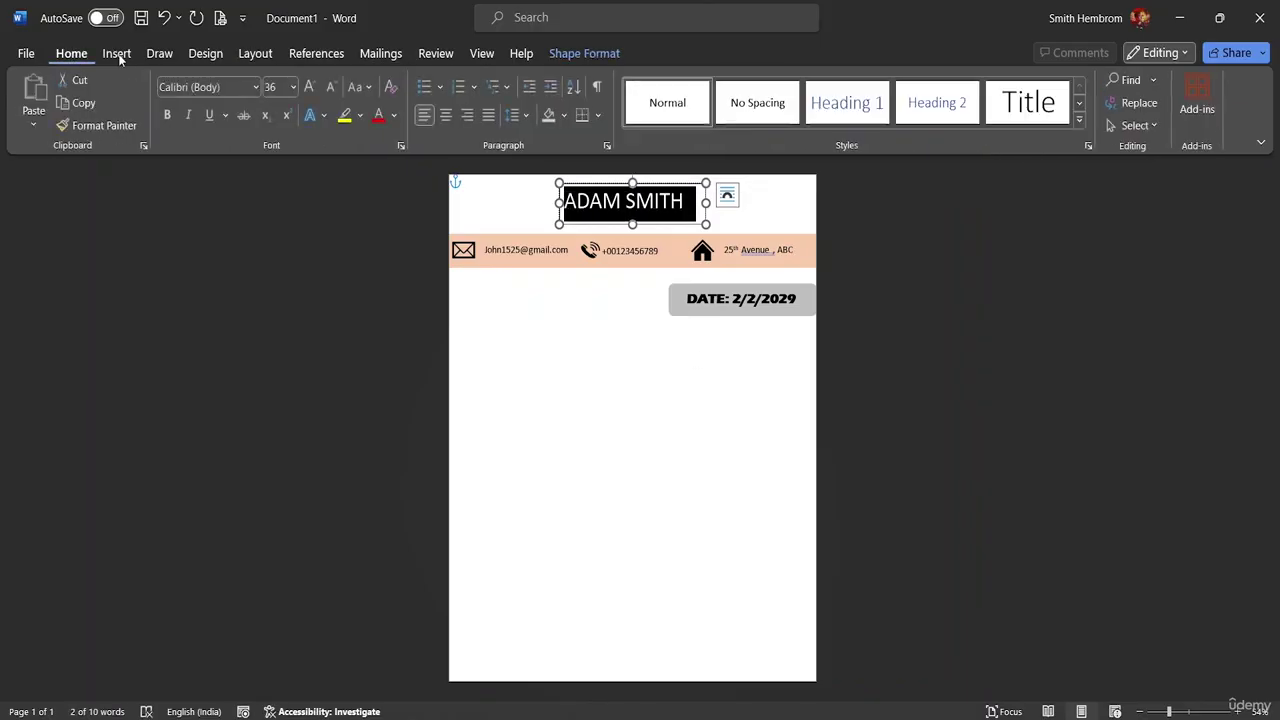
{"action": "left_click", "coordinate": [167, 116]}
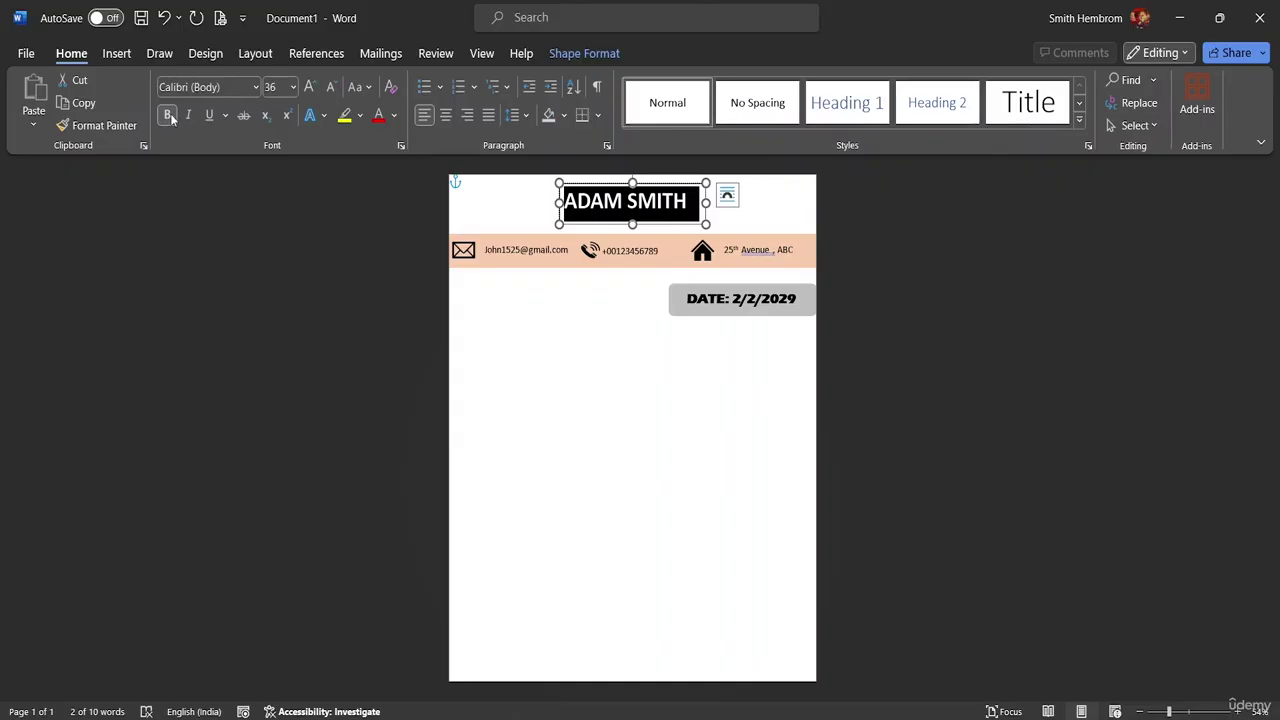
{"action": "left_click", "coordinate": [256, 87]}
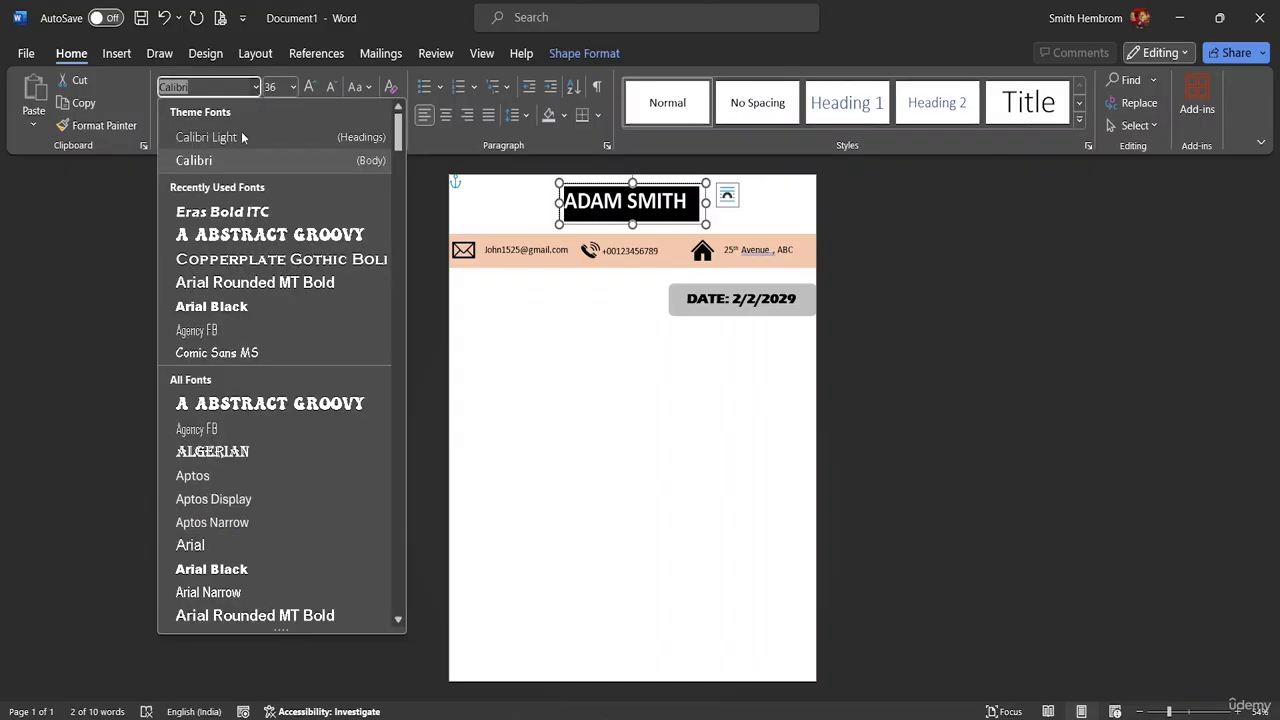
{"action": "left_click", "coordinate": [269, 333]}
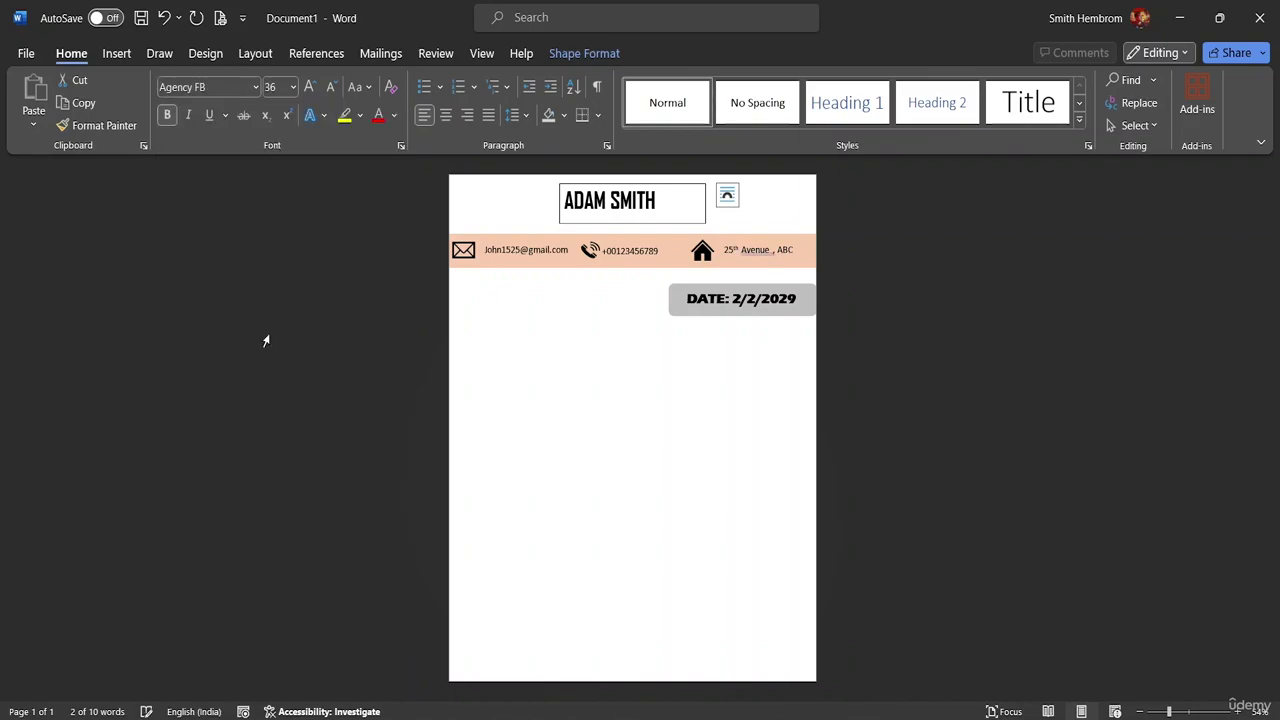
- Remove the fill and outline from the ADAM SMITH text box
{"action": "left_click_drag", "start_coordinate": [658, 214], "coordinate": [685, 215]}
{"action": "left_click", "coordinate": [735, 217]}
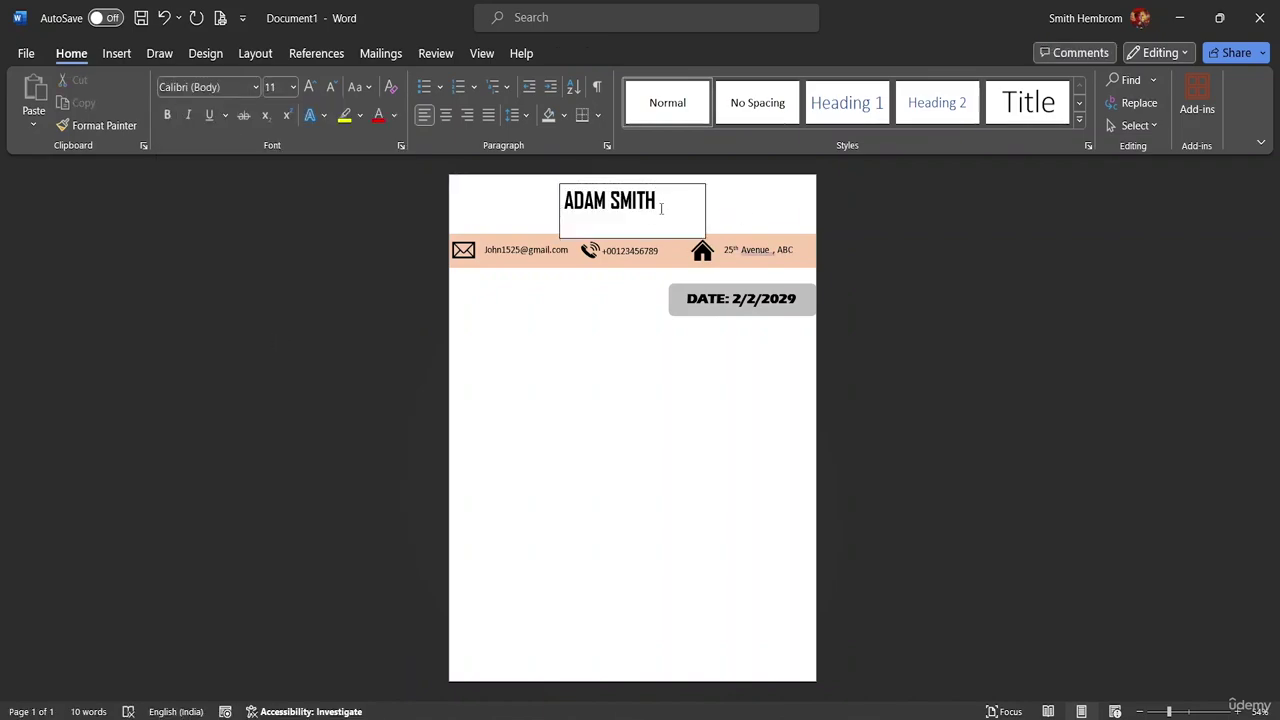
{"action": "left_click", "coordinate": [662, 210]}
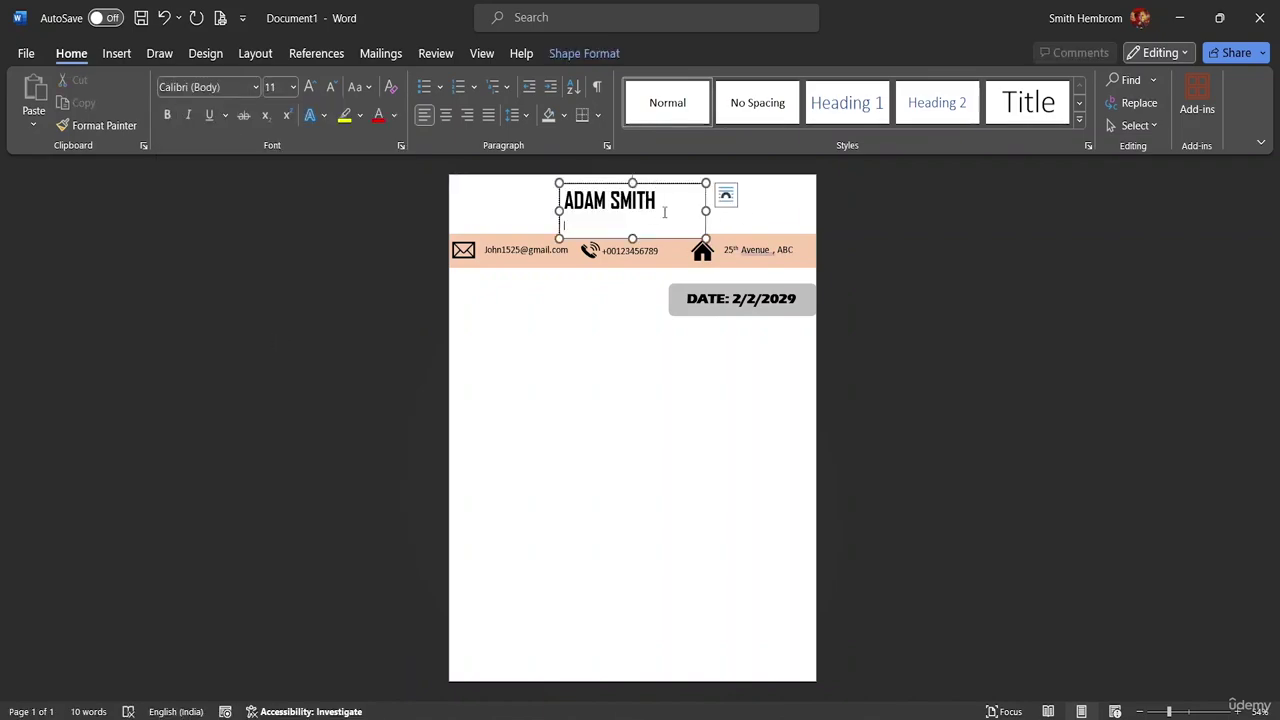
{"action": "left_click", "coordinate": [590, 53]}
{"action": "left_click", "coordinate": [437, 80]}
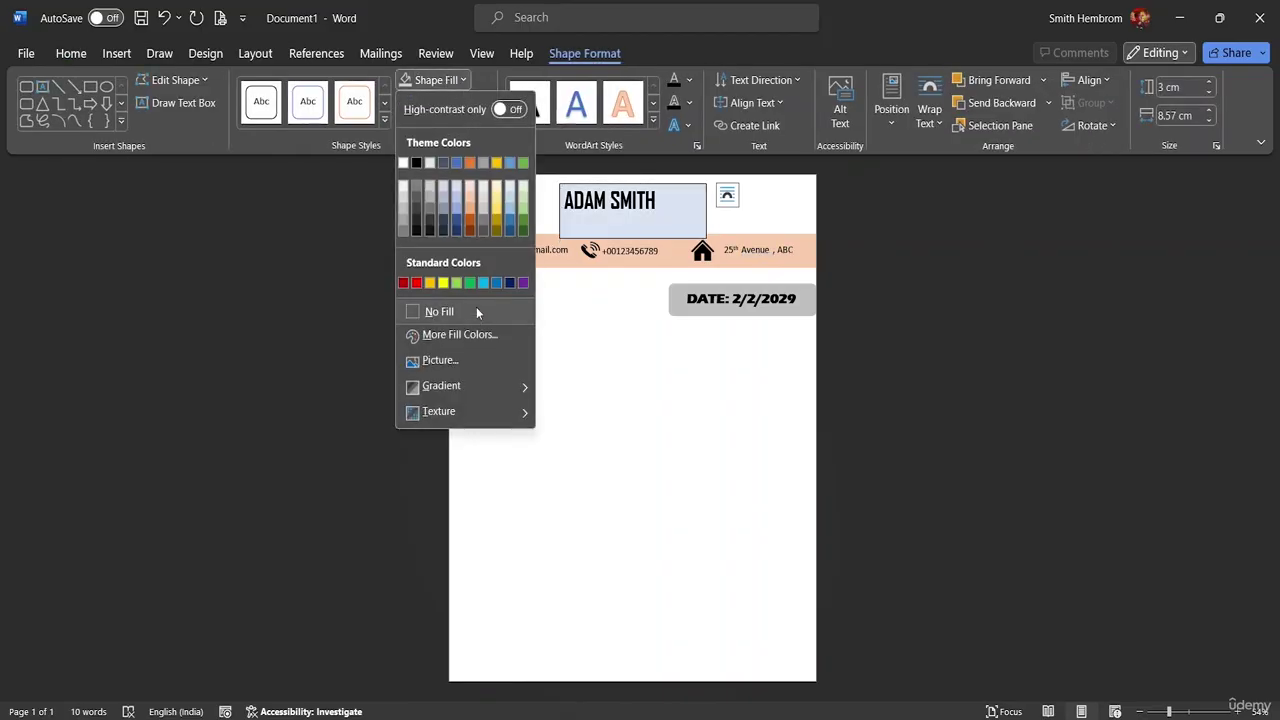
{"action": "left_click", "coordinate": [476, 311]}
{"action": "left_click", "coordinate": [466, 103]}
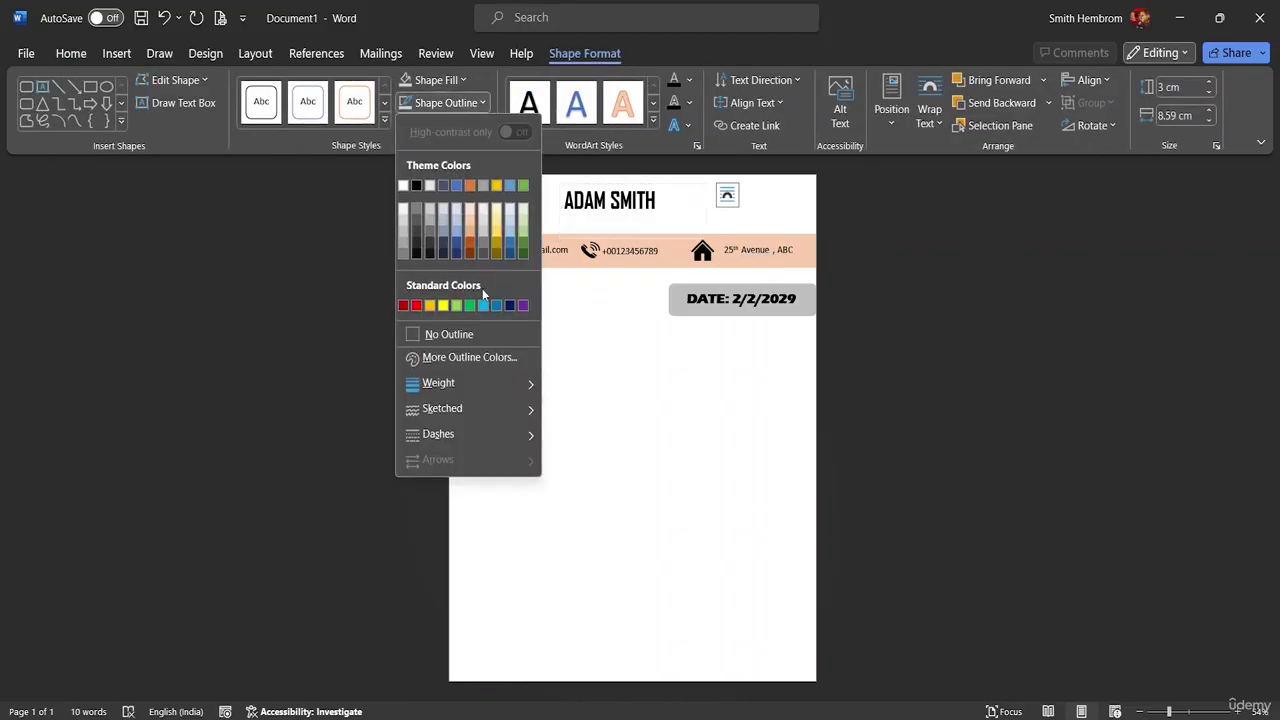
{"action": "left_click", "coordinate": [468, 333]}
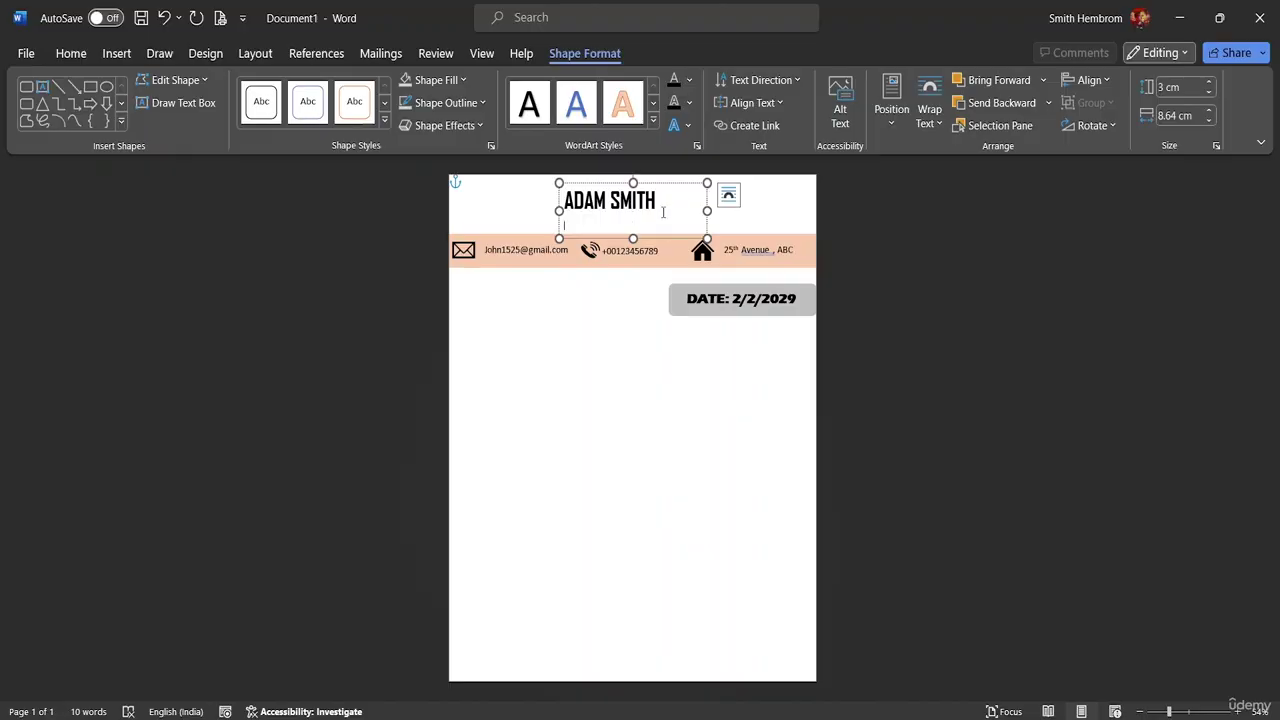
- Set the name box In Front of Text, move it left, and narrow it to 6.33 cm
{"action": "left_click", "coordinate": [728, 194]}
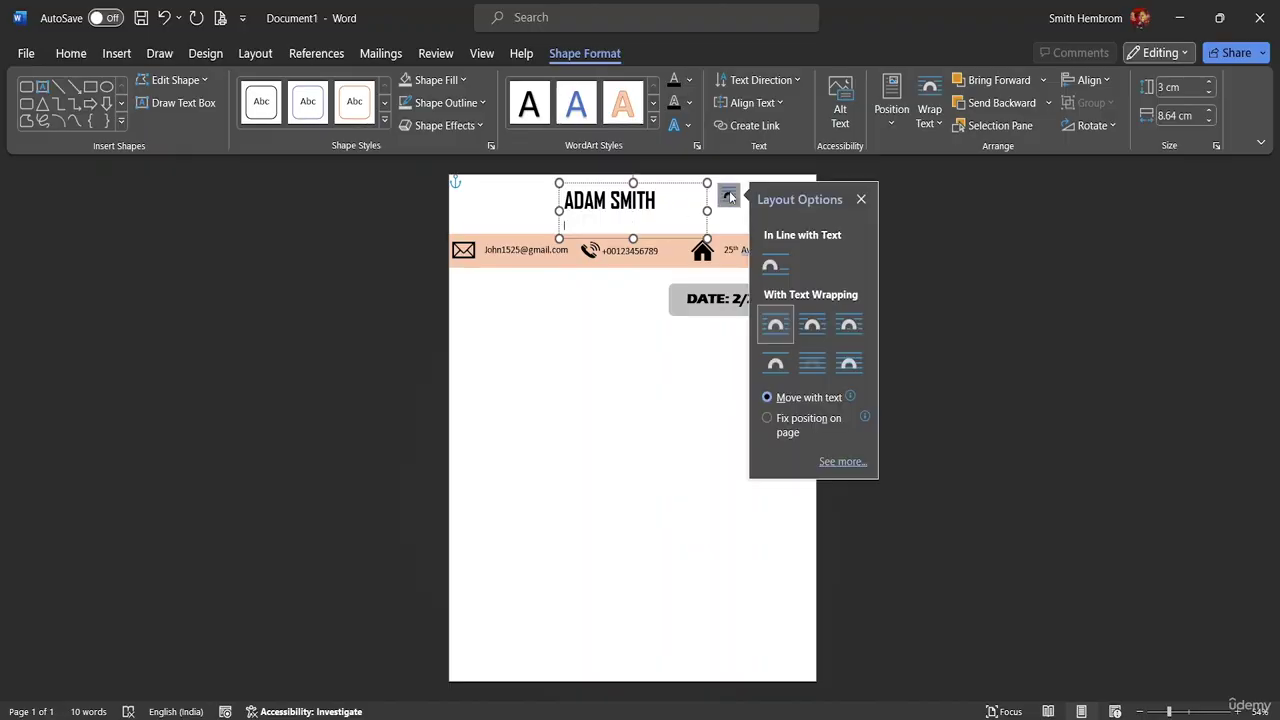
{"action": "left_click", "coordinate": [845, 366]}
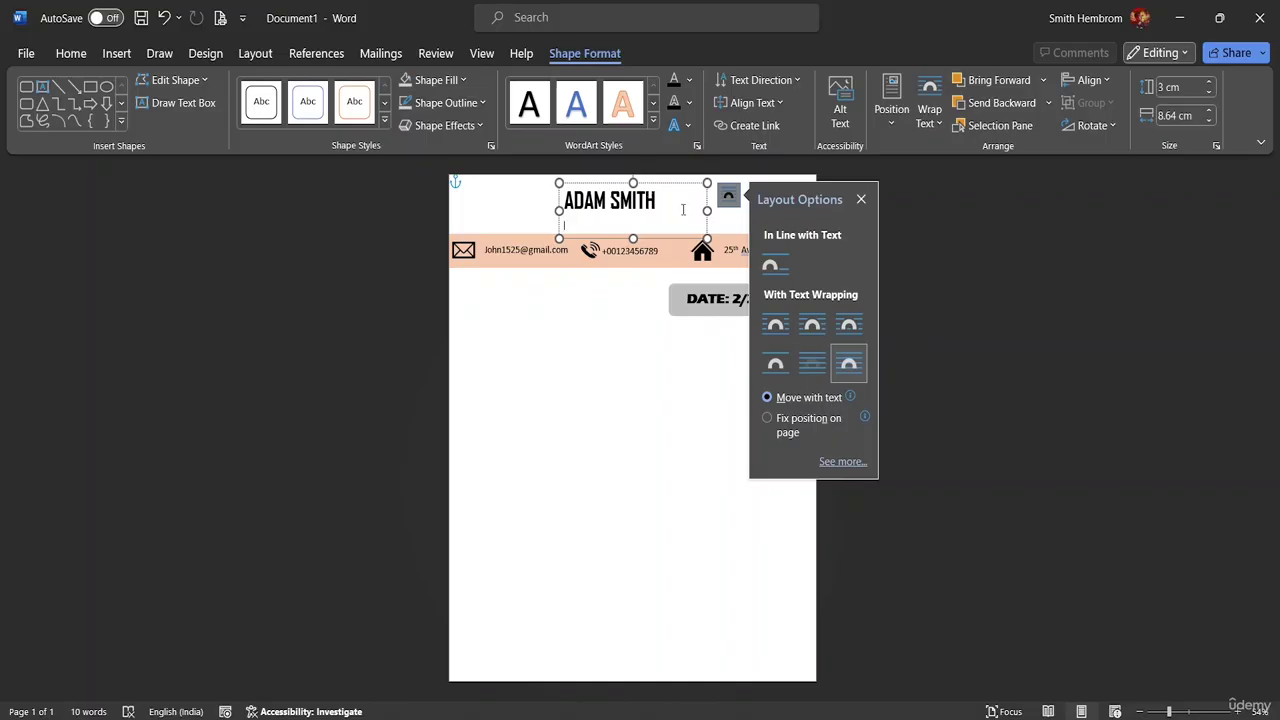
{"action": "left_click_drag", "start_coordinate": [688, 240], "coordinate": [542, 217]}
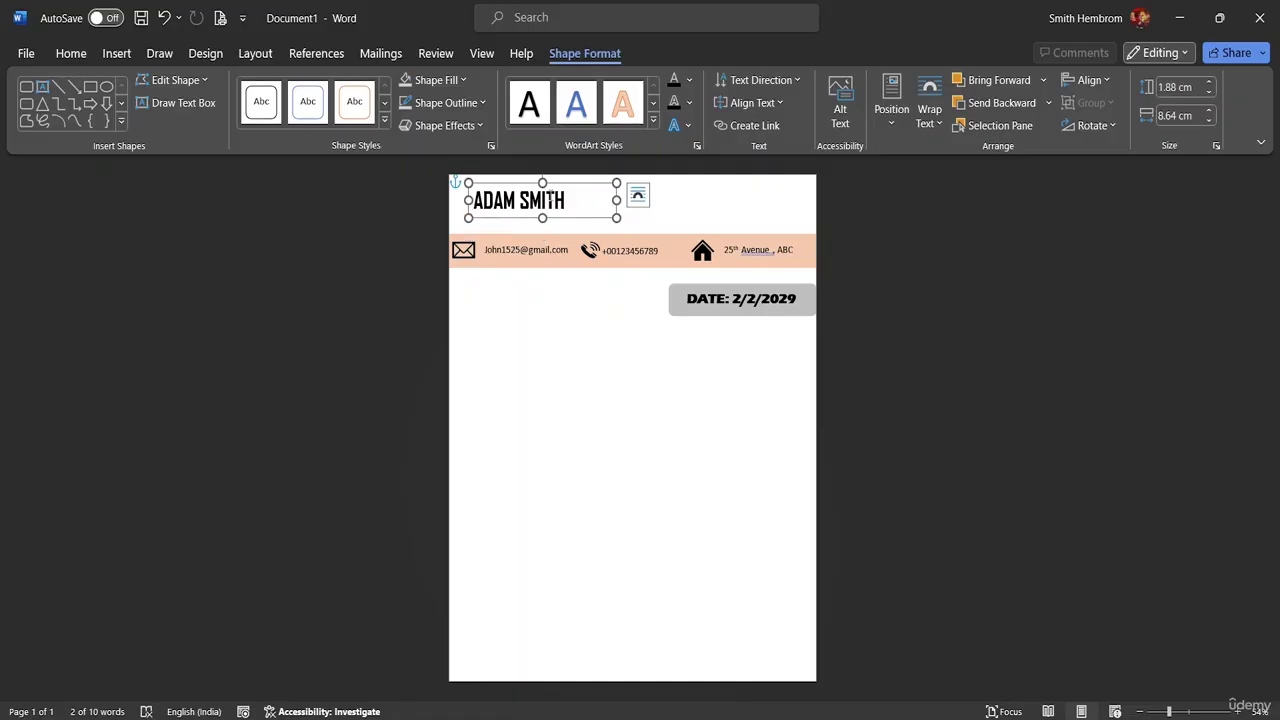
{"action": "left_click_drag", "start_coordinate": [616, 200], "coordinate": [536, 223]}
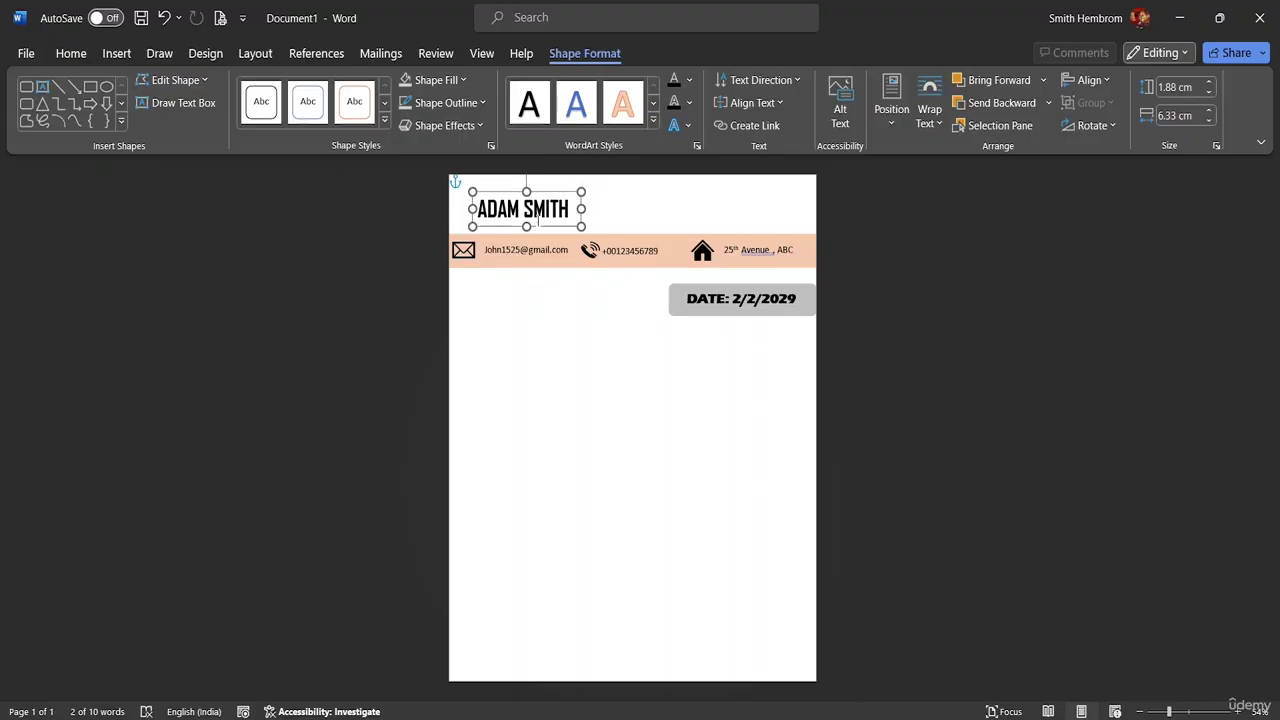
{"action": "left_click", "coordinate": [626, 210]}
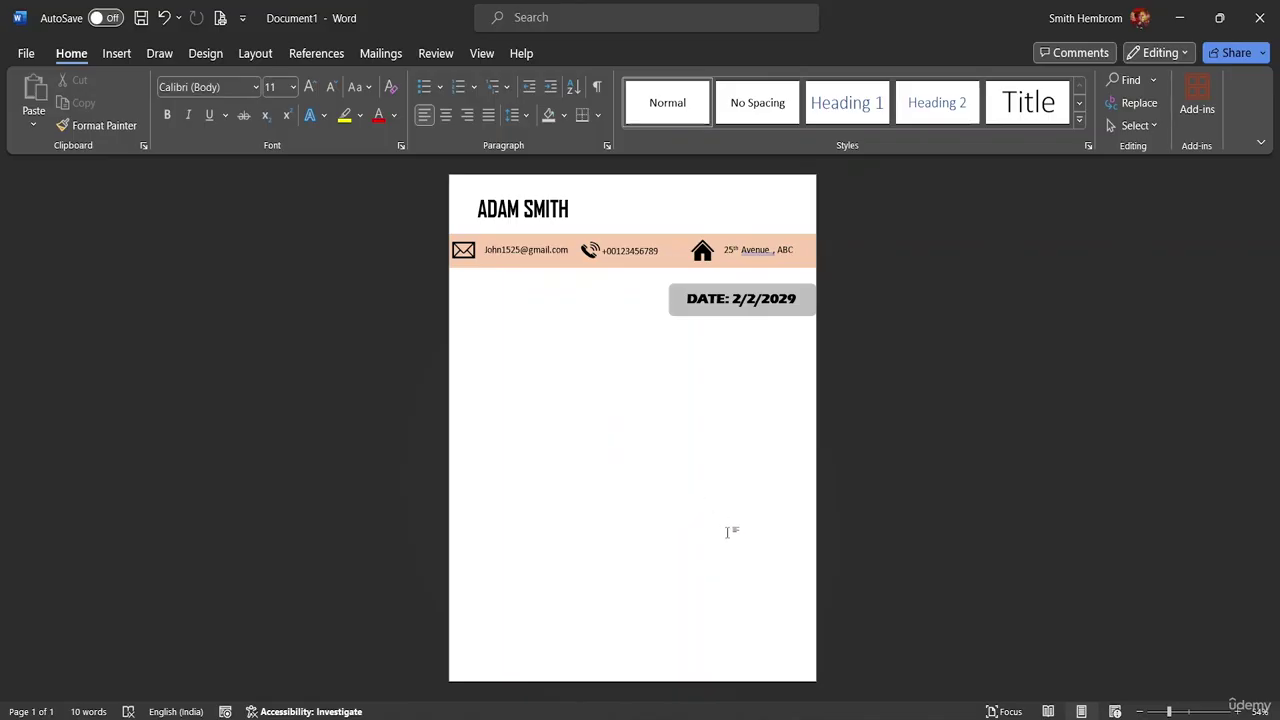
- Draw a rectangle at the page bottom stretching edge to edge
{"action": "left_click", "coordinate": [120, 56]}
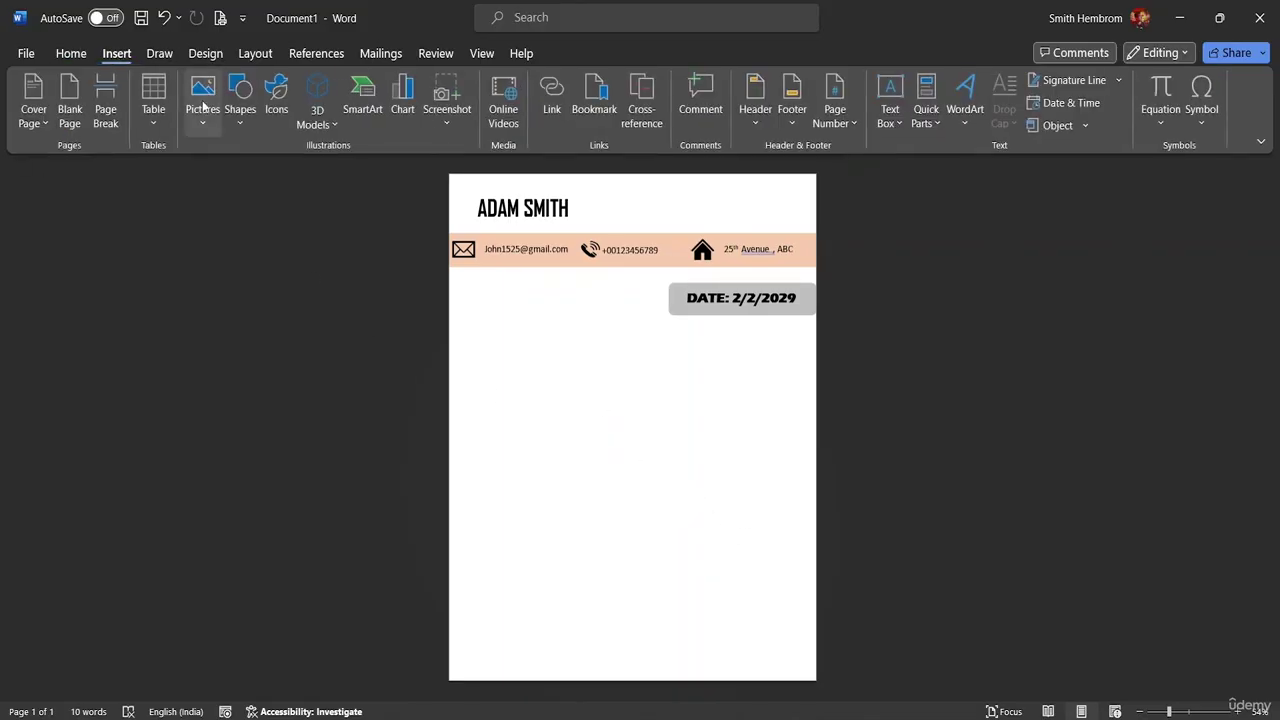
{"action": "left_click", "coordinate": [239, 118]}
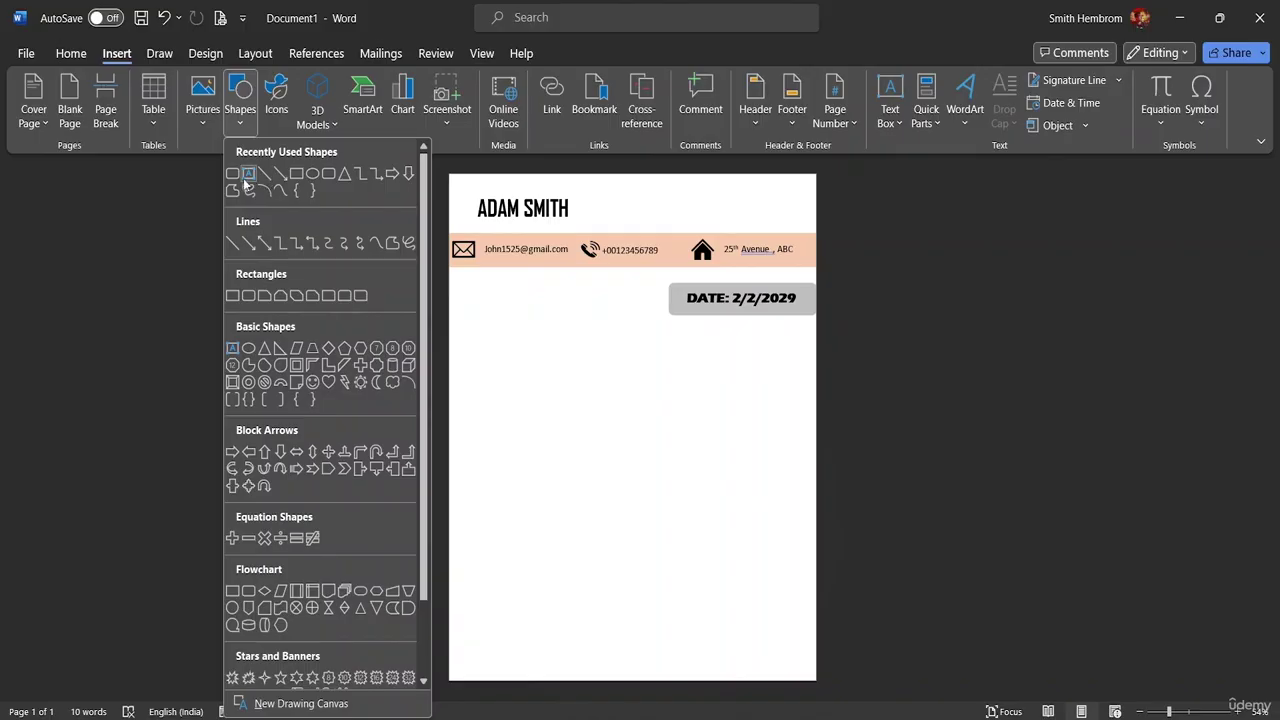
{"action": "left_click", "coordinate": [297, 174]}
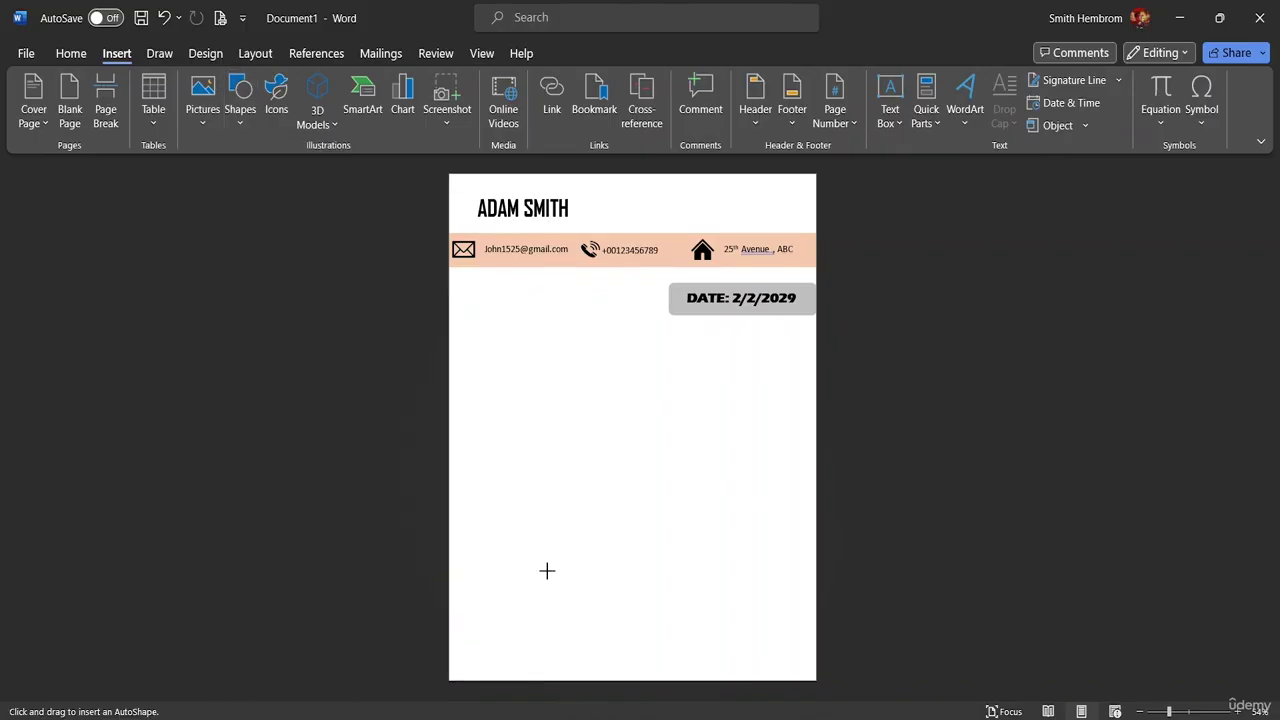
{"action": "left_click_drag", "start_coordinate": [477, 595], "coordinate": [806, 647]}
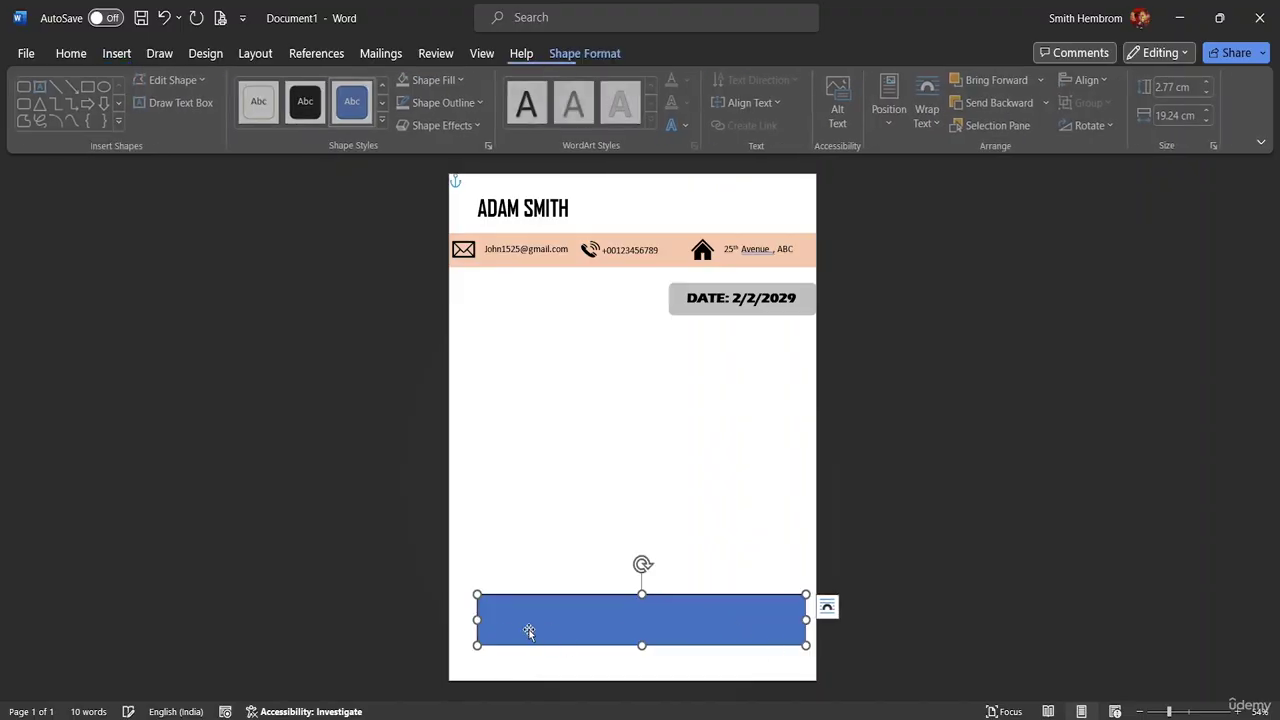
{"action": "left_click_drag", "start_coordinate": [478, 620], "coordinate": [443, 617]}
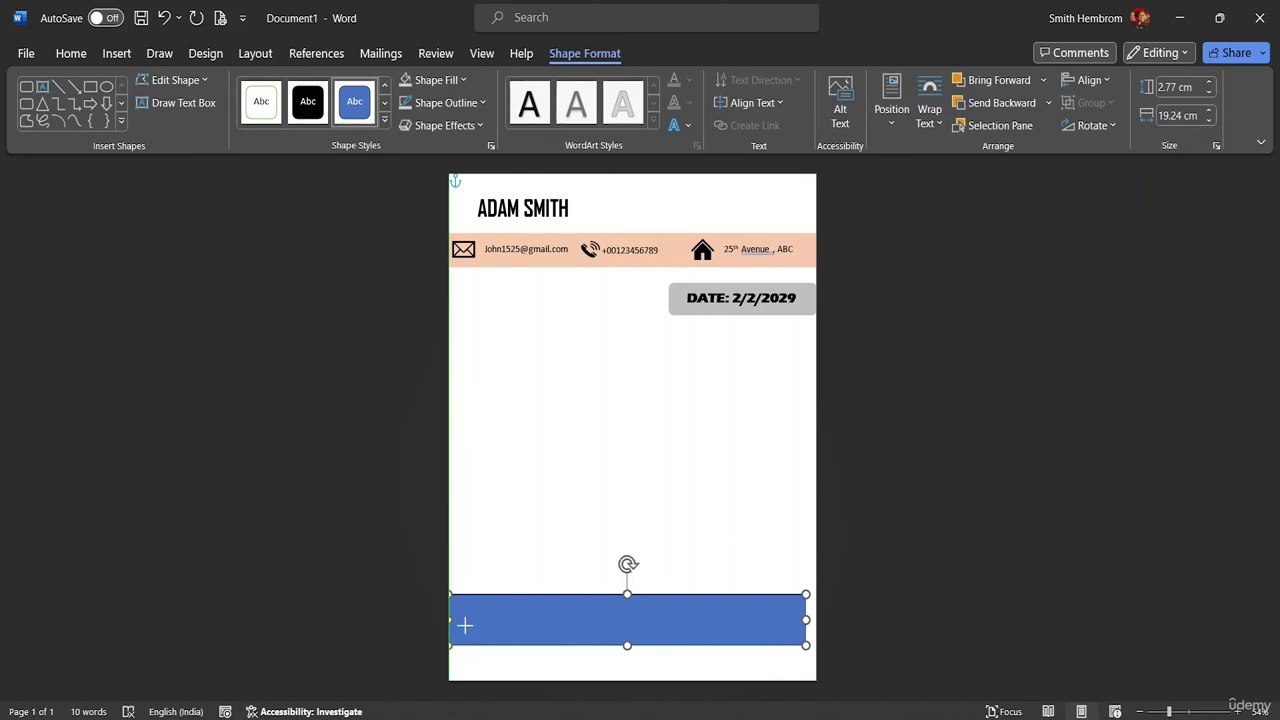
{"action": "mouse_move", "coordinate": [806, 620]}
{"action": "left_mouse_down"}
{"action": "mouse_move", "coordinate": [826, 626]}
{"action": "mouse_move", "coordinate": [790, 621]}
{"action": "left_mouse_up"}
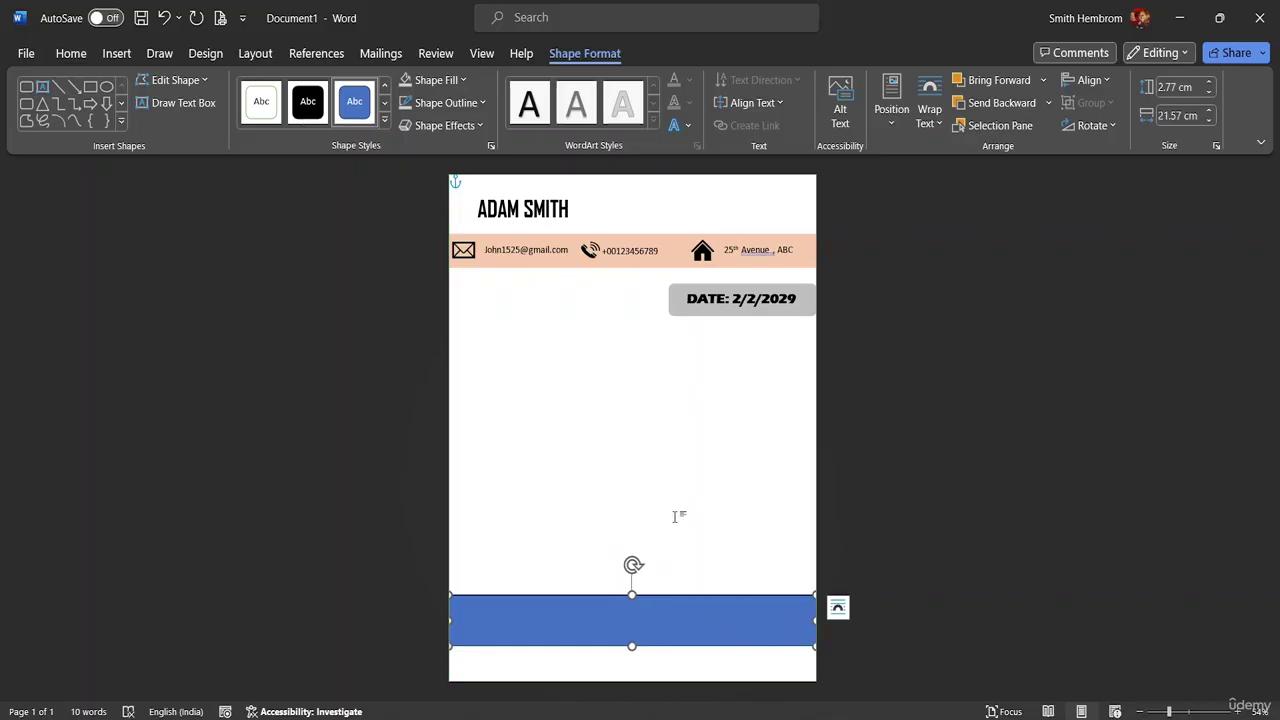
- Fill the band Orange Accent 2 Lighter 60% and nudge it flush with the page bottom
{"action": "left_click", "coordinate": [478, 104]}
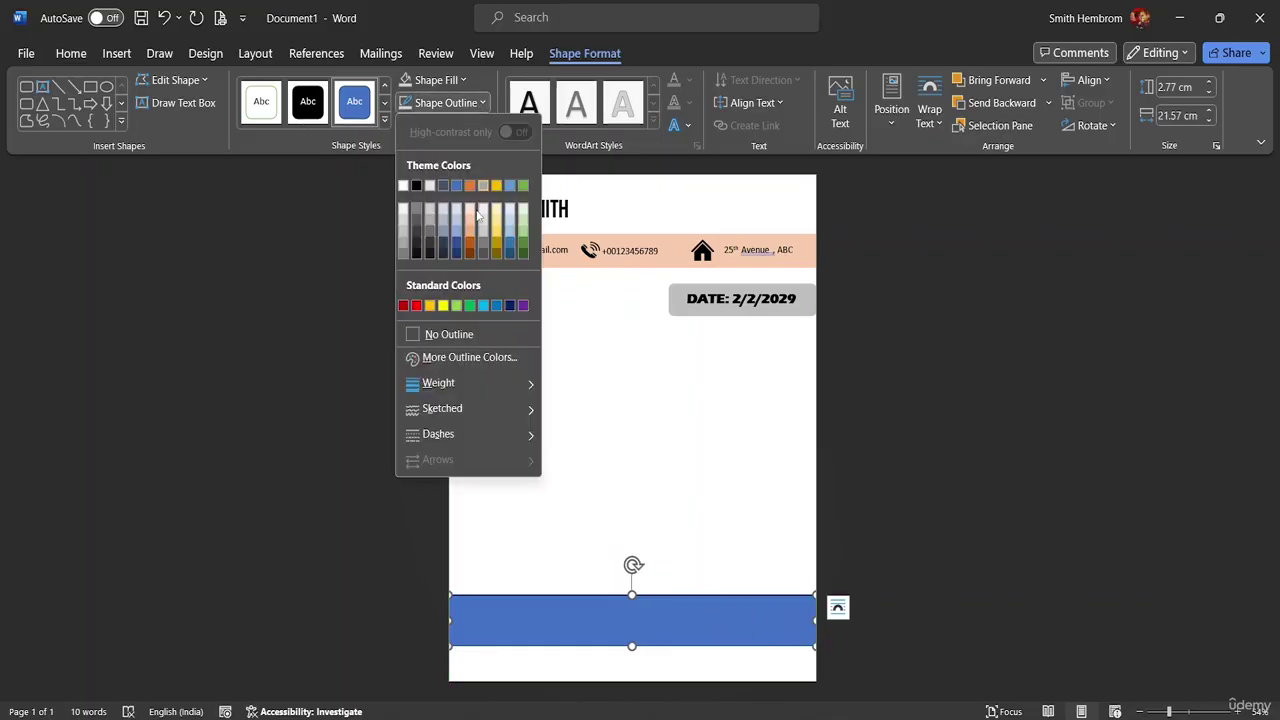
{"action": "left_click", "coordinate": [443, 343]}
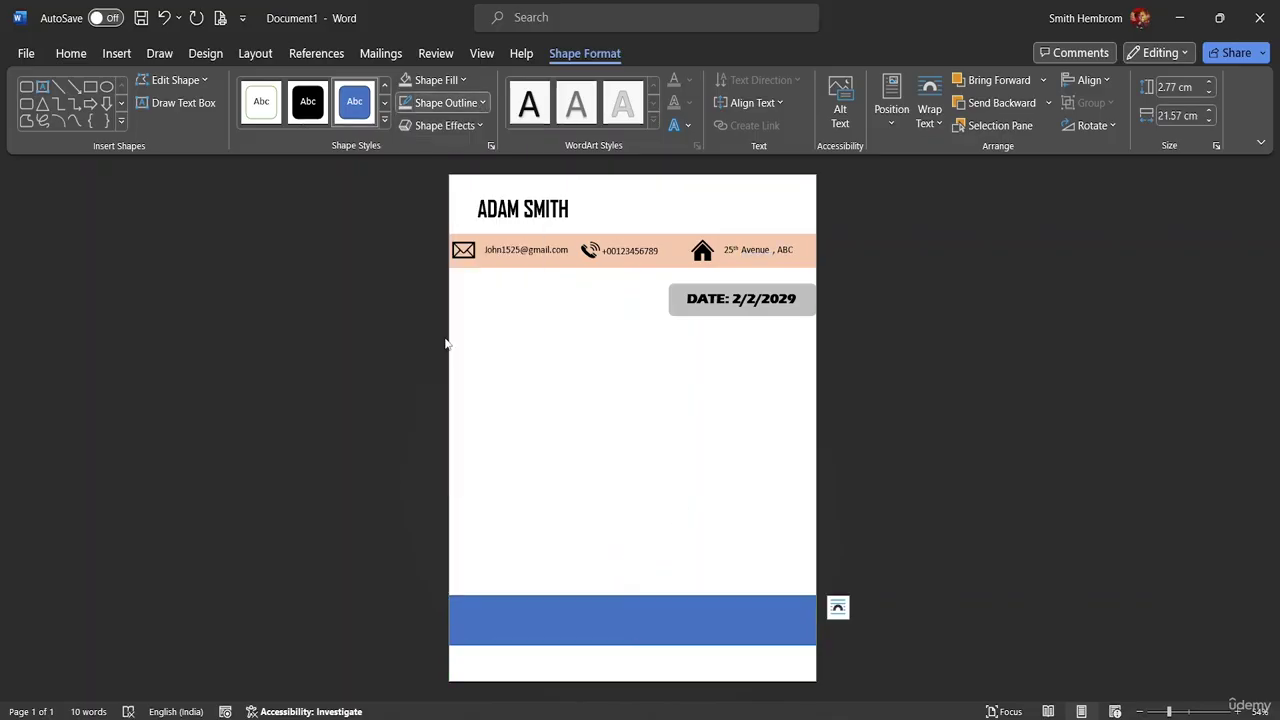
{"action": "left_click", "coordinate": [466, 80]}
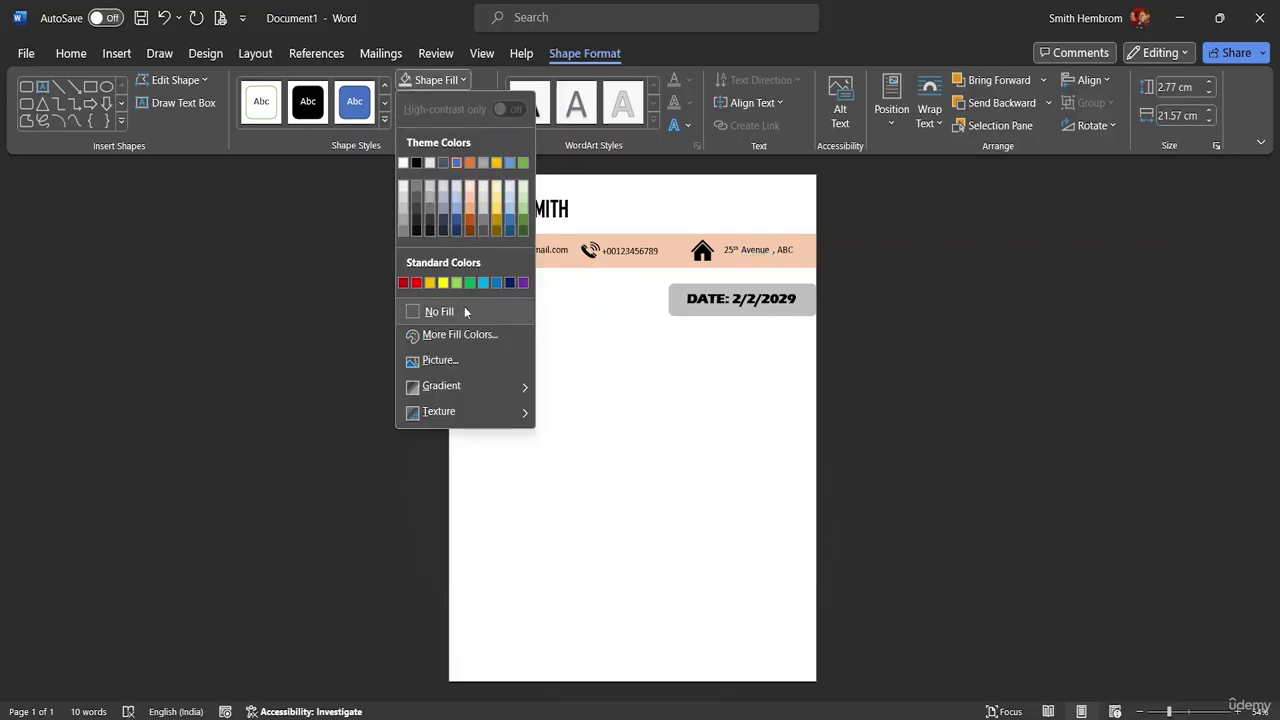
{"action": "left_click", "coordinate": [474, 202]}
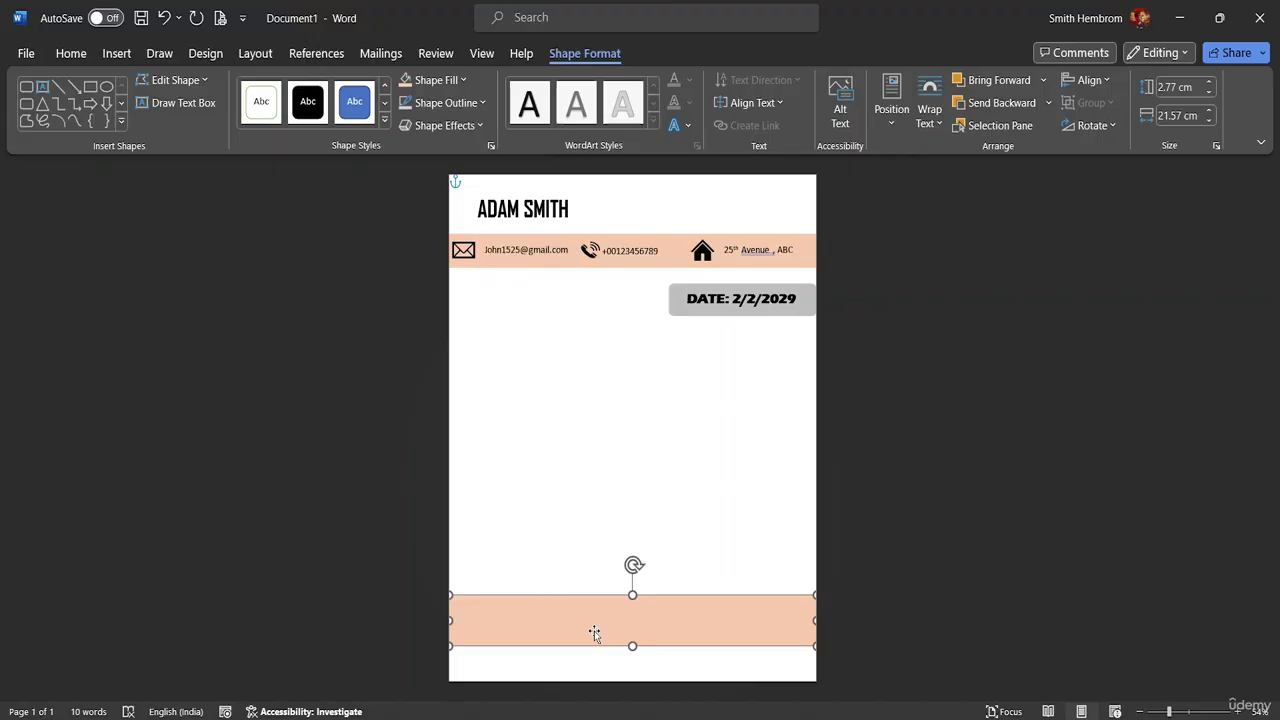
{"action": "key", "text": "Down"}
{"action": "key", "text": "Down"}
{"action": "key", "text": "Down"}
{"action": "key", "text": "Down"}
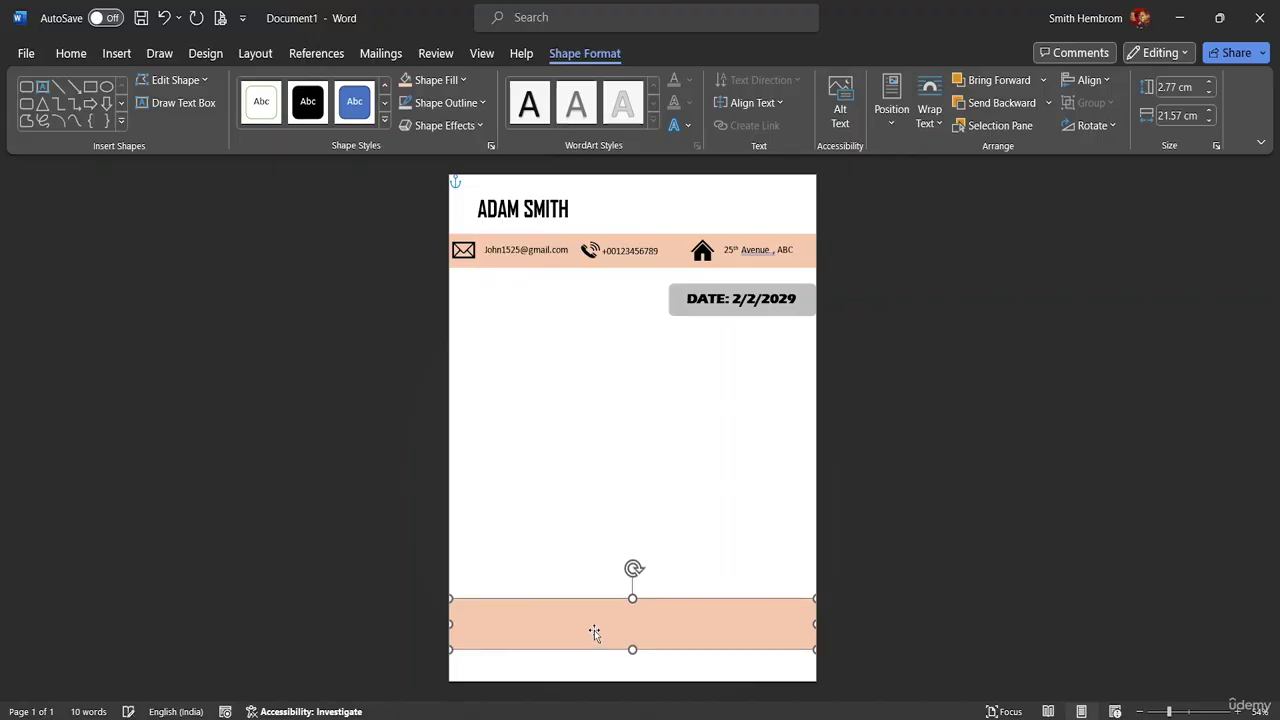
{"action": "key", "text": "Down"}
{"action": "key", "text": "Down"}
{"action": "key", "text": "Down"}
{"action": "key", "text": "Down"}
{"action": "key", "text": "Down"}
{"action": "key", "text": "Down"}
{"action": "key", "text": "Down"}
{"action": "key", "text": "Down"}
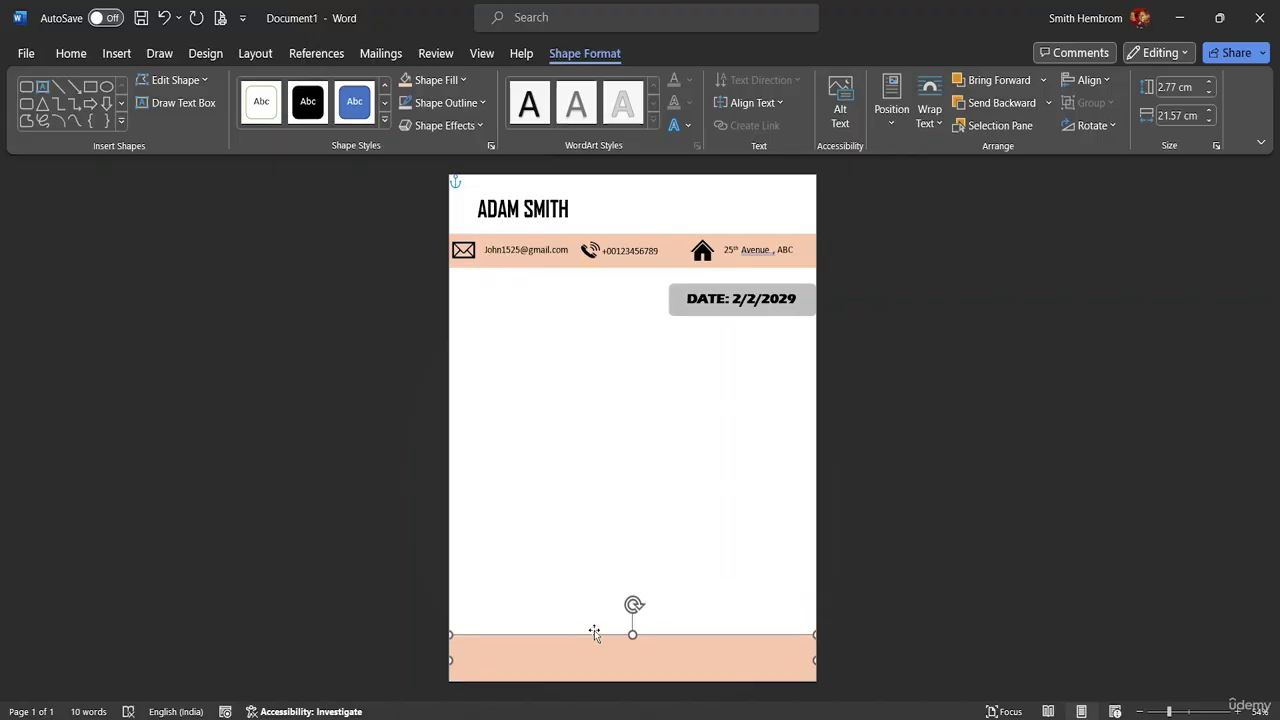
{"action": "key", "text": "Up"}
{"action": "key", "text": "Up"}
{"action": "key", "text": "Up"}
{"action": "key", "text": "Up"}
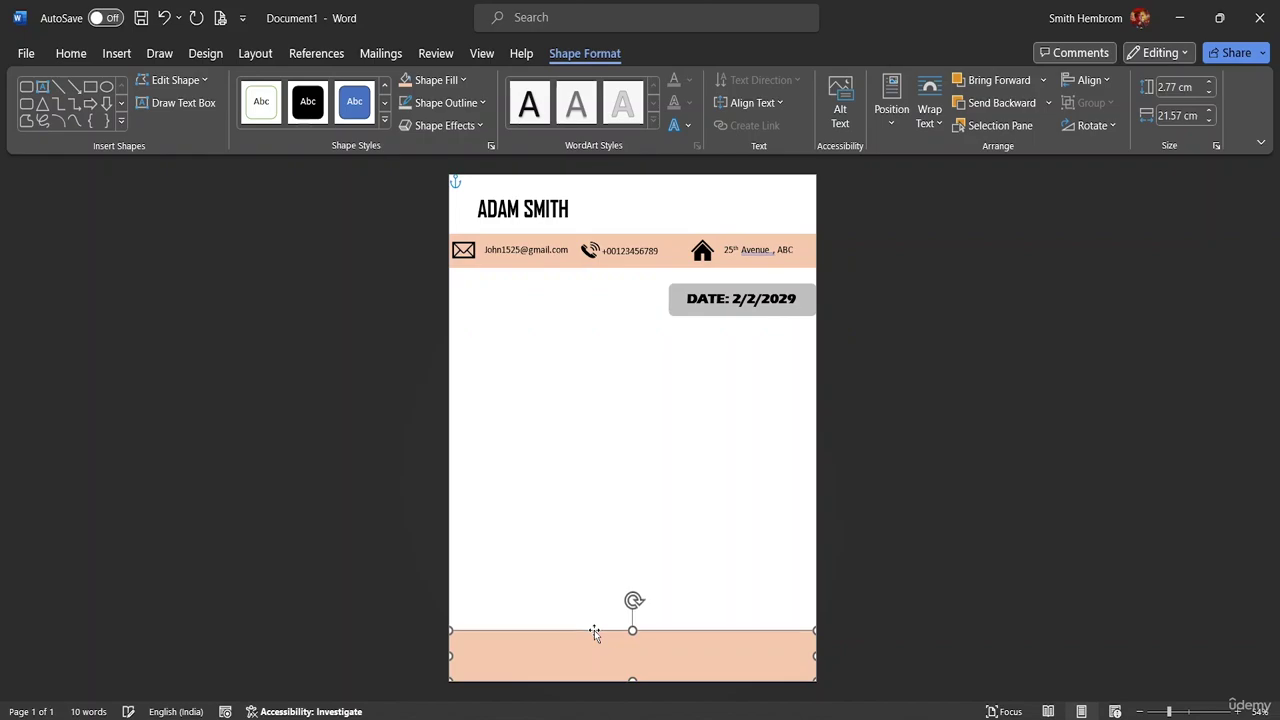
{"action": "key", "text": "Up"}
{"action": "key", "text": "Up"}
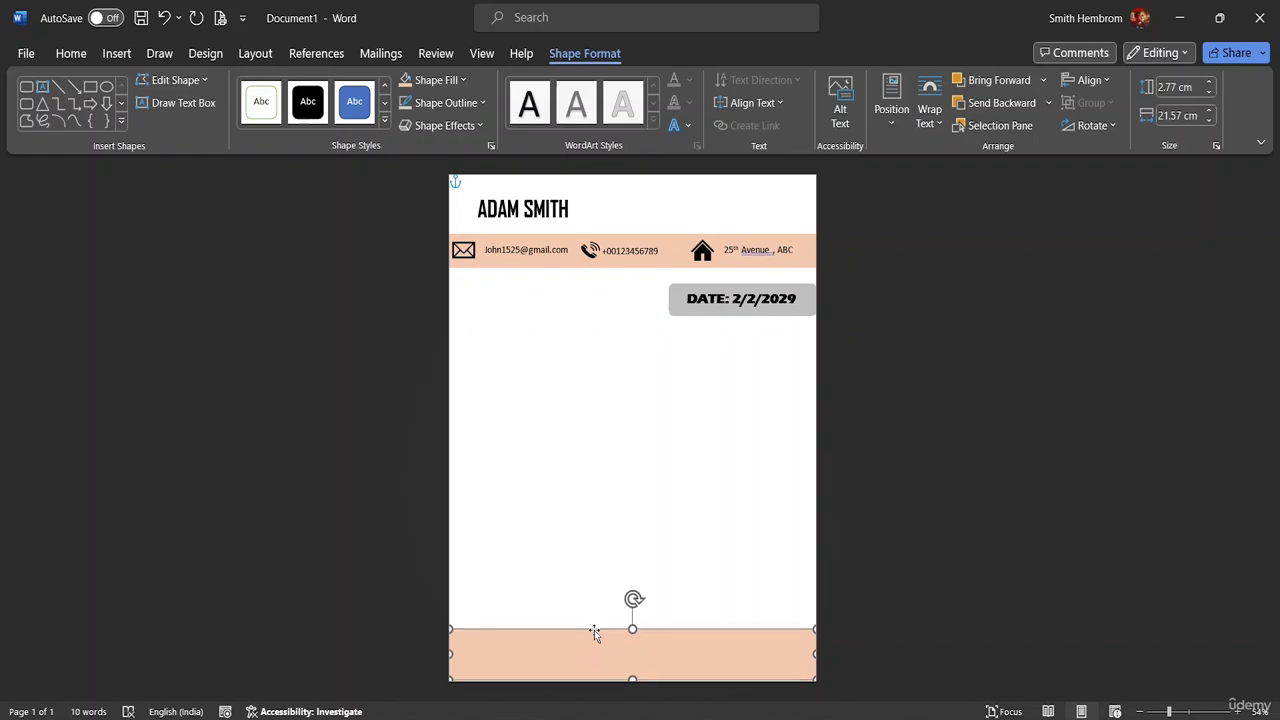
{"action": "key", "text": "Down"}
{"action": "key", "text": "Down"}
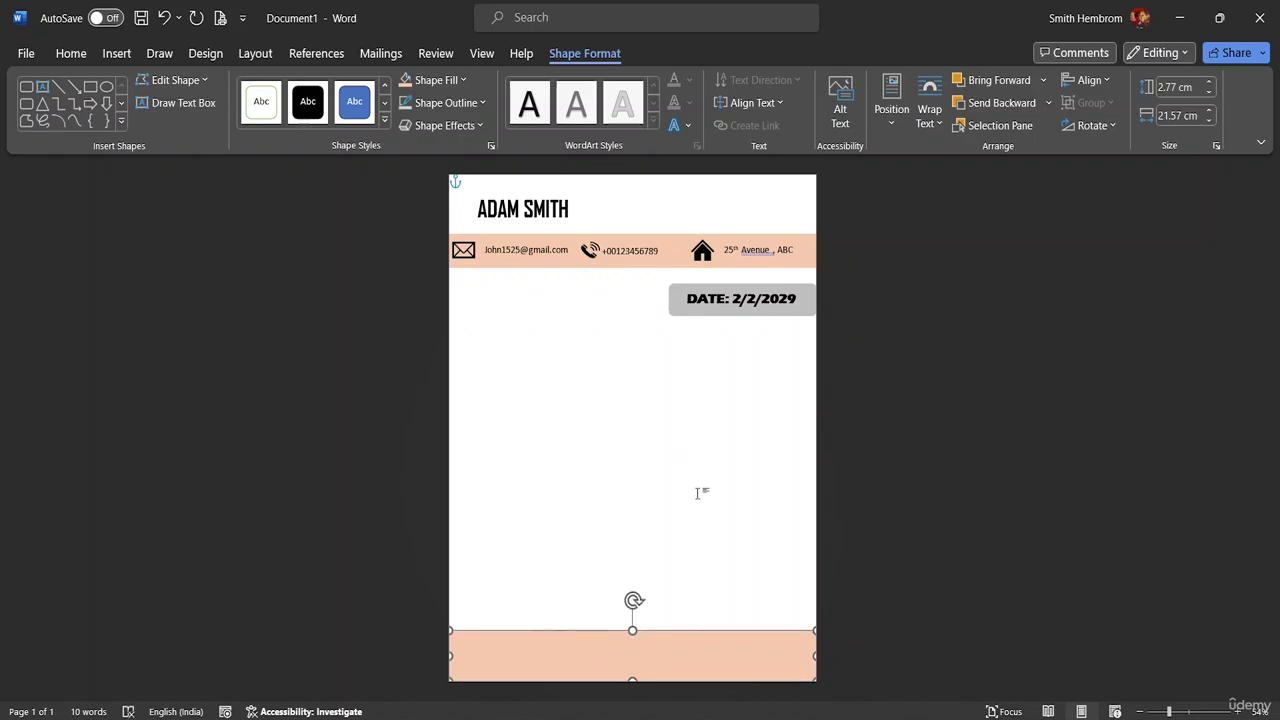
{"action": "left_click", "coordinate": [703, 480]}
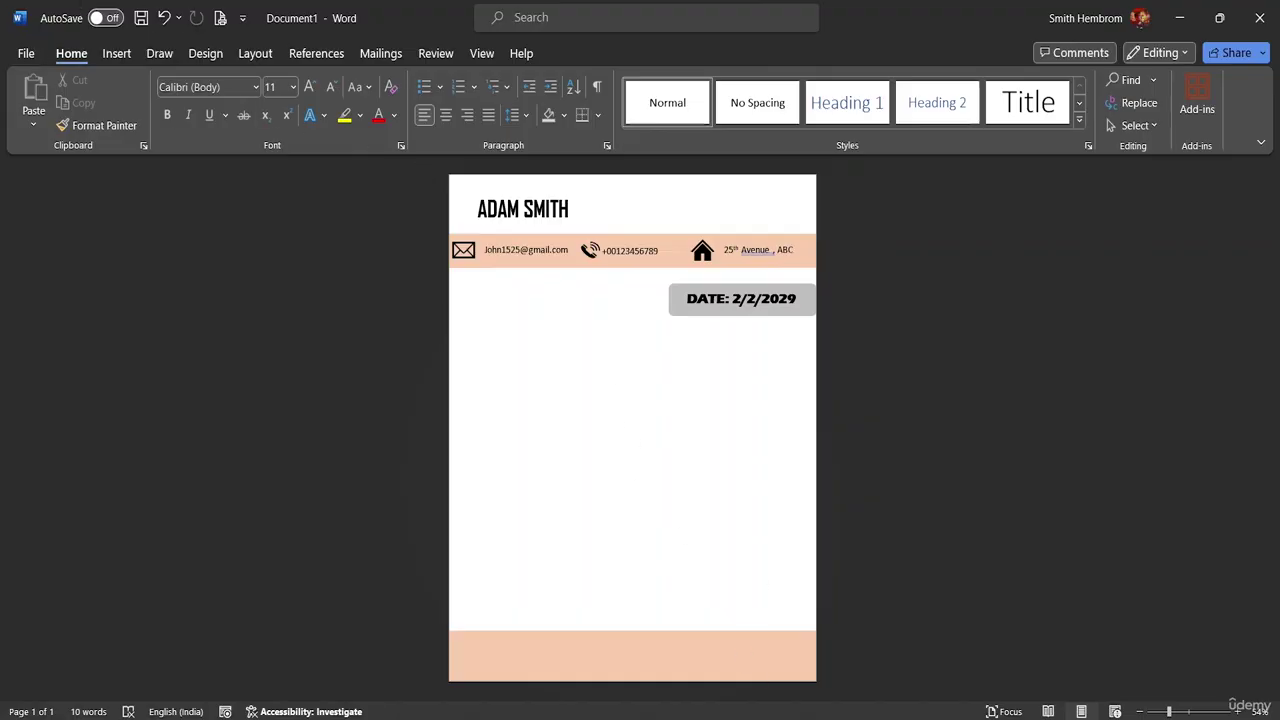
- In Chrome, search Google for cover letter examples
{"action": "left_click", "coordinate": [750, 718]}
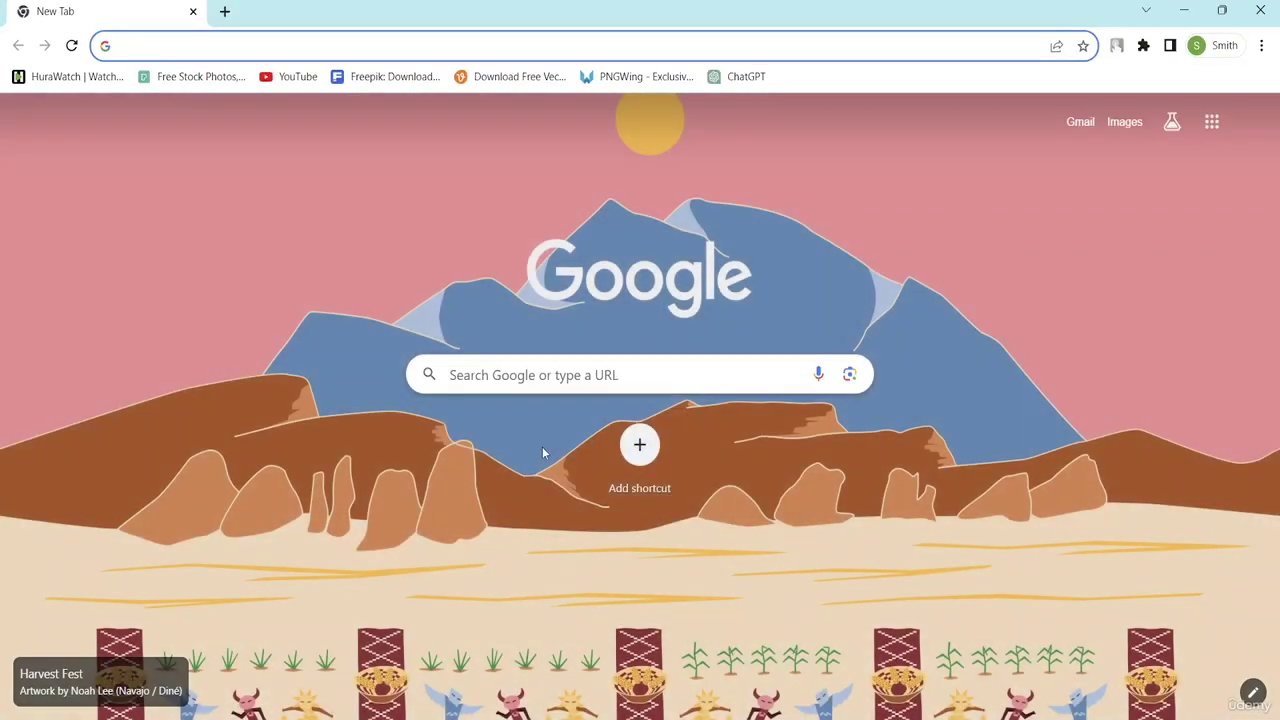
{"action": "left_click", "coordinate": [526, 373]}
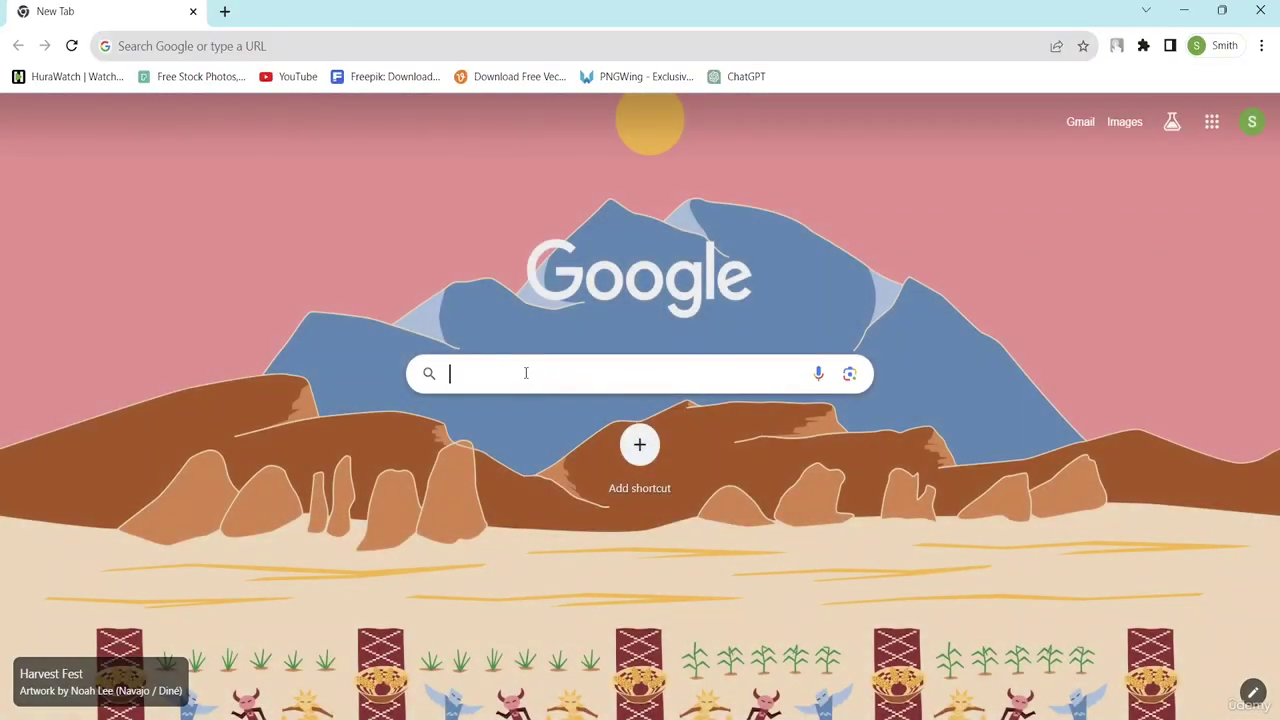
{"action": "left_click", "coordinate": [526, 373]}
{"action": "type", "text": "CIVER"}
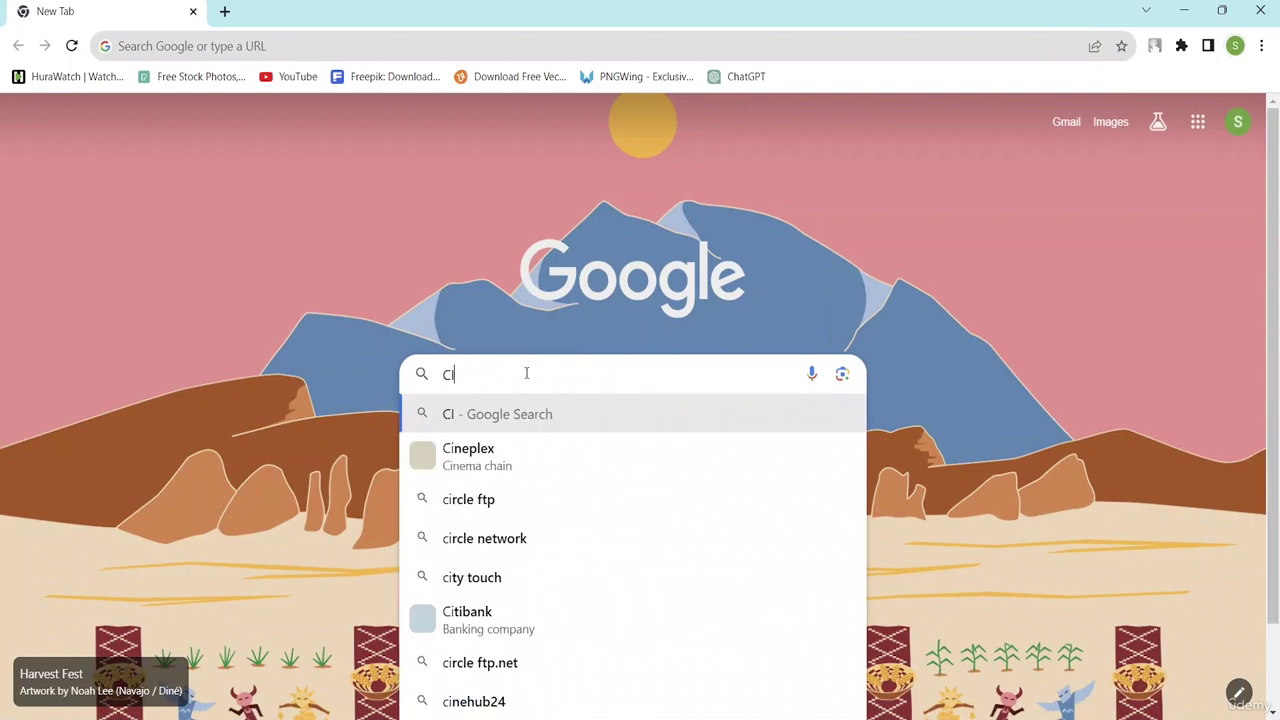
{"action": "key", "text": "BackSpace"}
{"action": "key", "text": "BackSpace"}
{"action": "key", "text": "BackSpace"}
{"action": "key", "text": "BackSpace"}
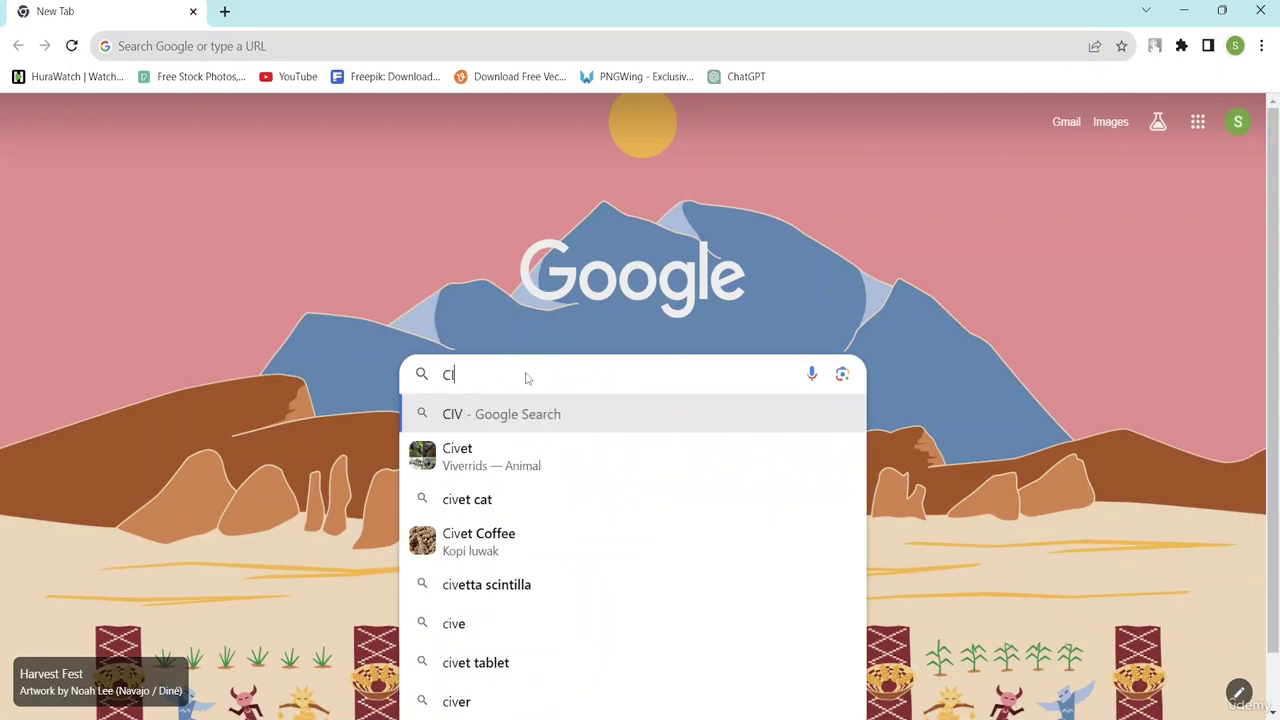
{"action": "type", "text": "o"}
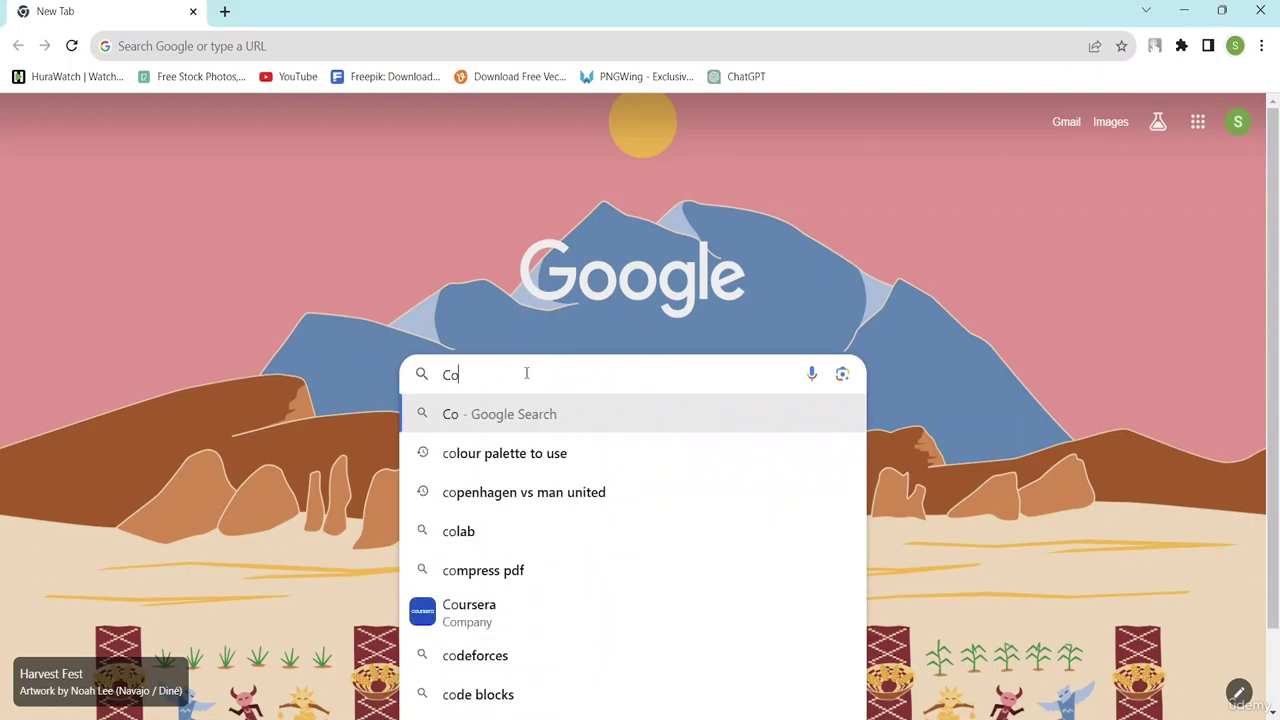
{"action": "type", "text": "ver le"}
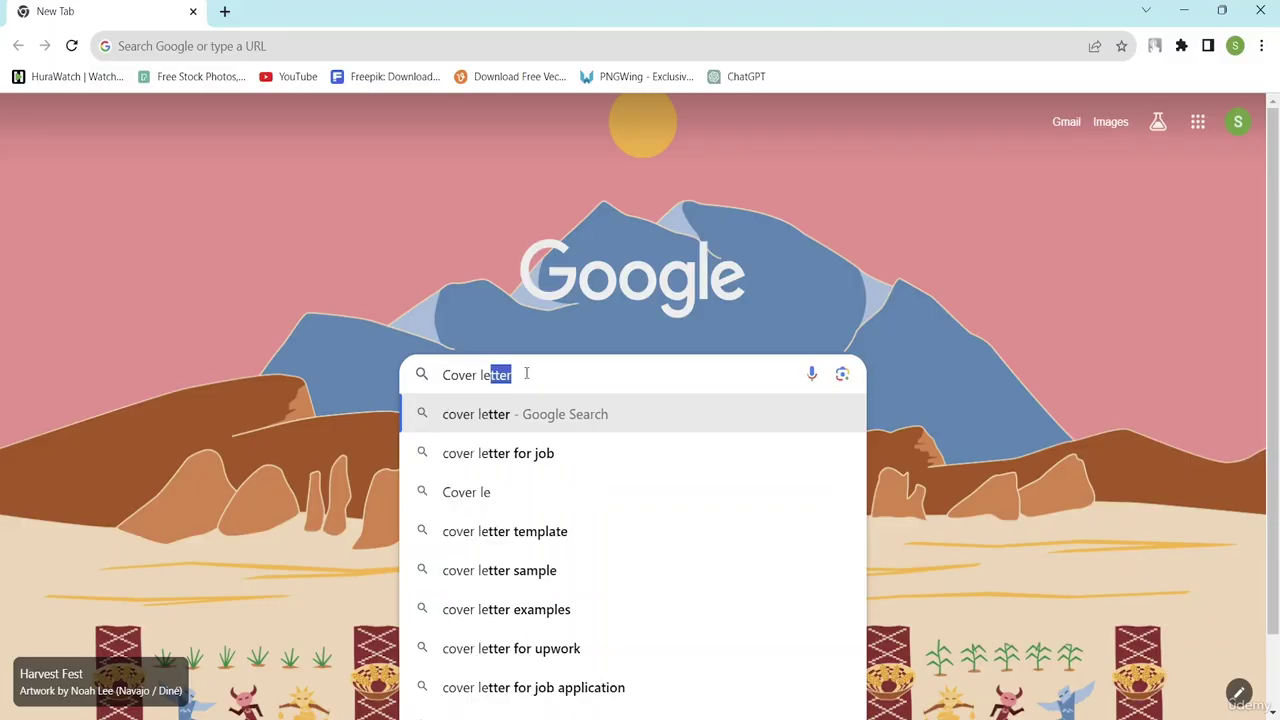
{"action": "type", "text": "tter"}
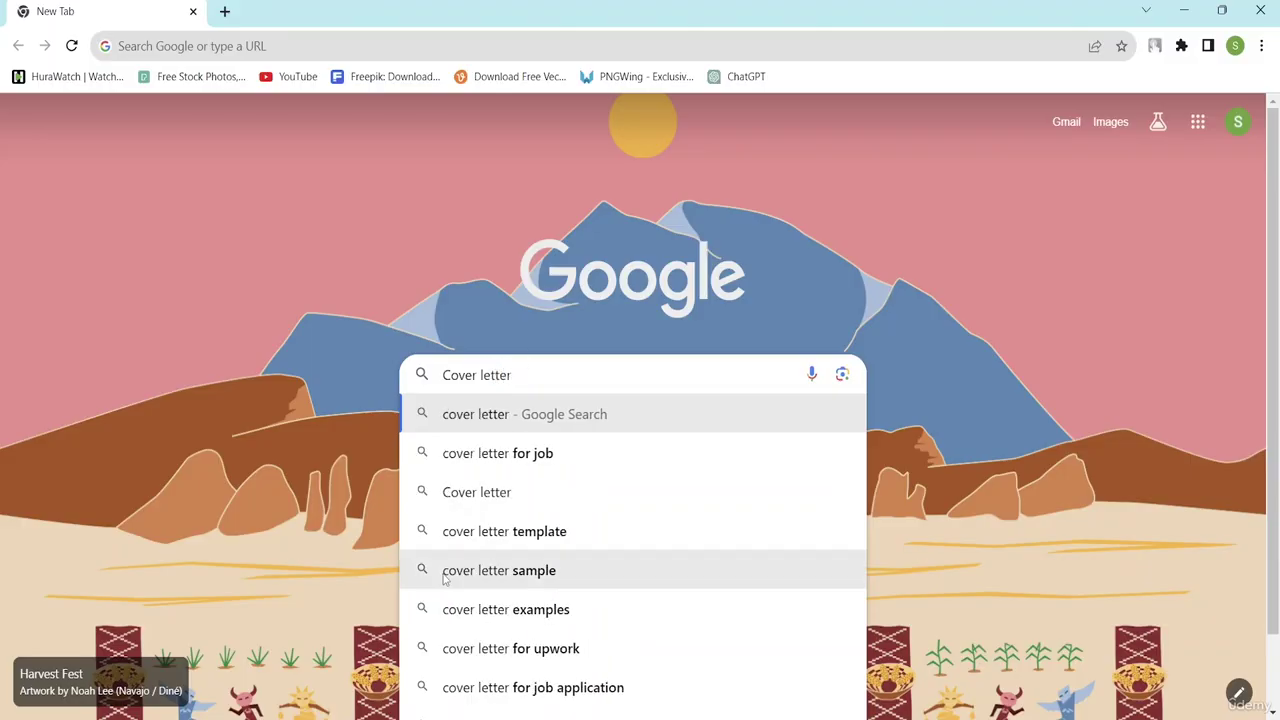
{"action": "left_click", "coordinate": [506, 610]}
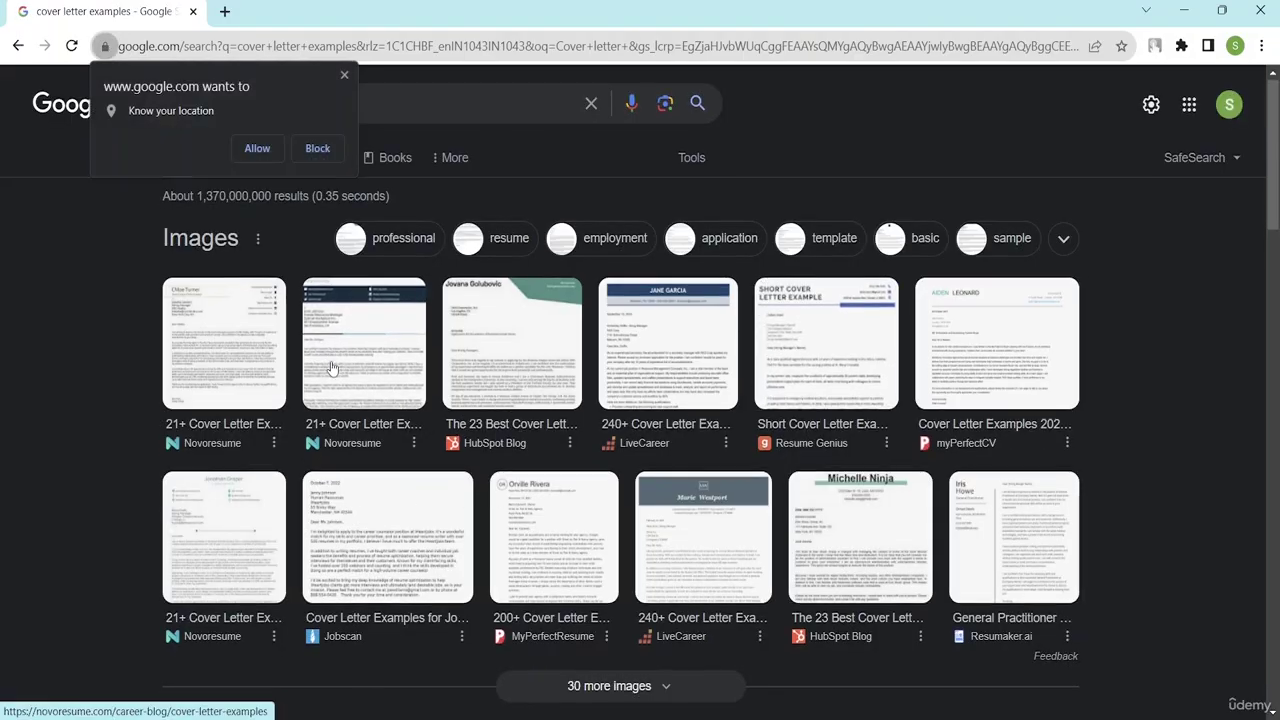
- Filter image results to professional cover letters and visit the Jobscan example page
{"action": "scroll", "coordinate": [337, 391], "scroll_direction": "down", "scroll_amount": 8}
{"action": "scroll", "coordinate": [380, 390], "scroll_direction": "up", "scroll_amount": 4}
{"action": "scroll", "coordinate": [381, 387], "scroll_direction": "up", "scroll_amount": 5}
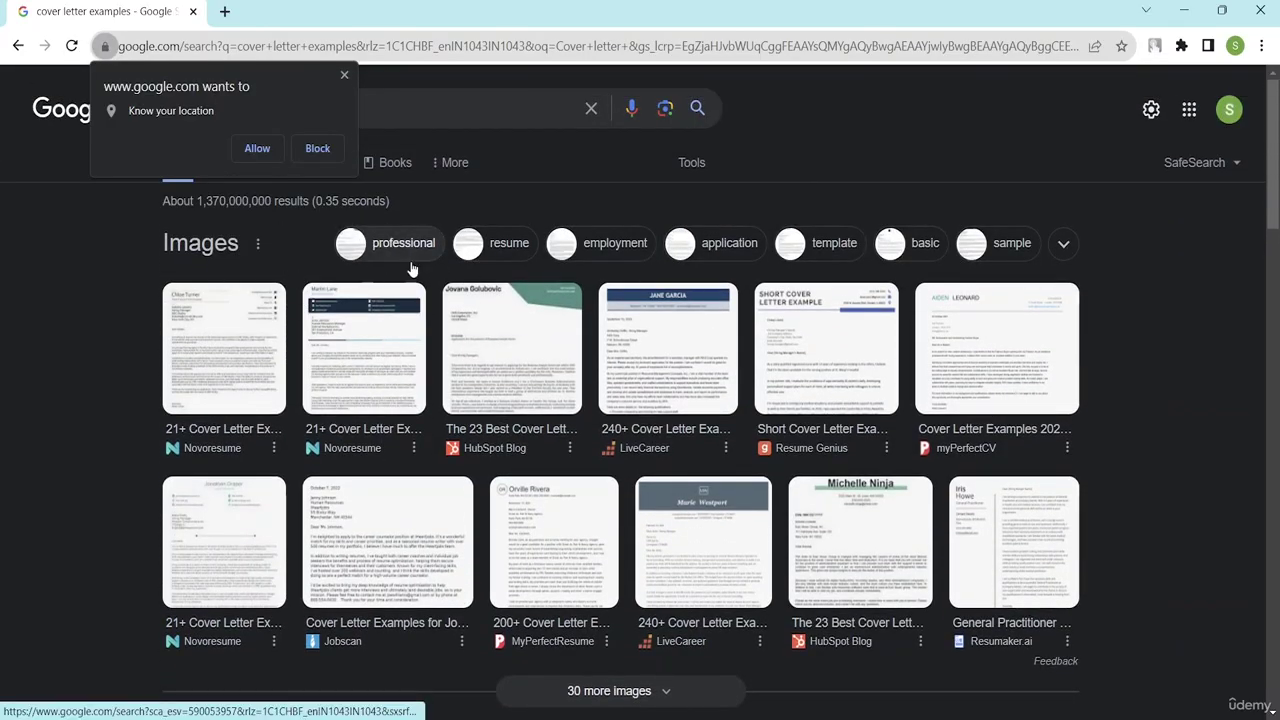
{"action": "left_click", "coordinate": [405, 250]}
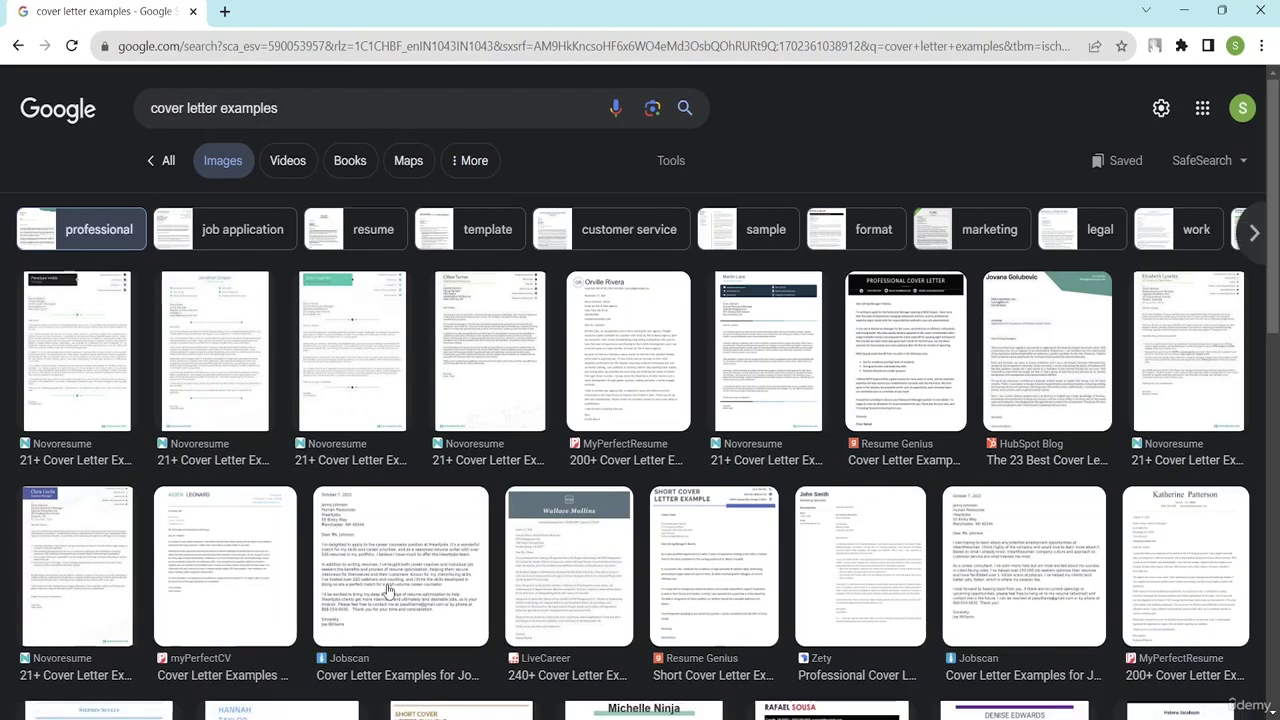
{"action": "left_click", "coordinate": [390, 595]}
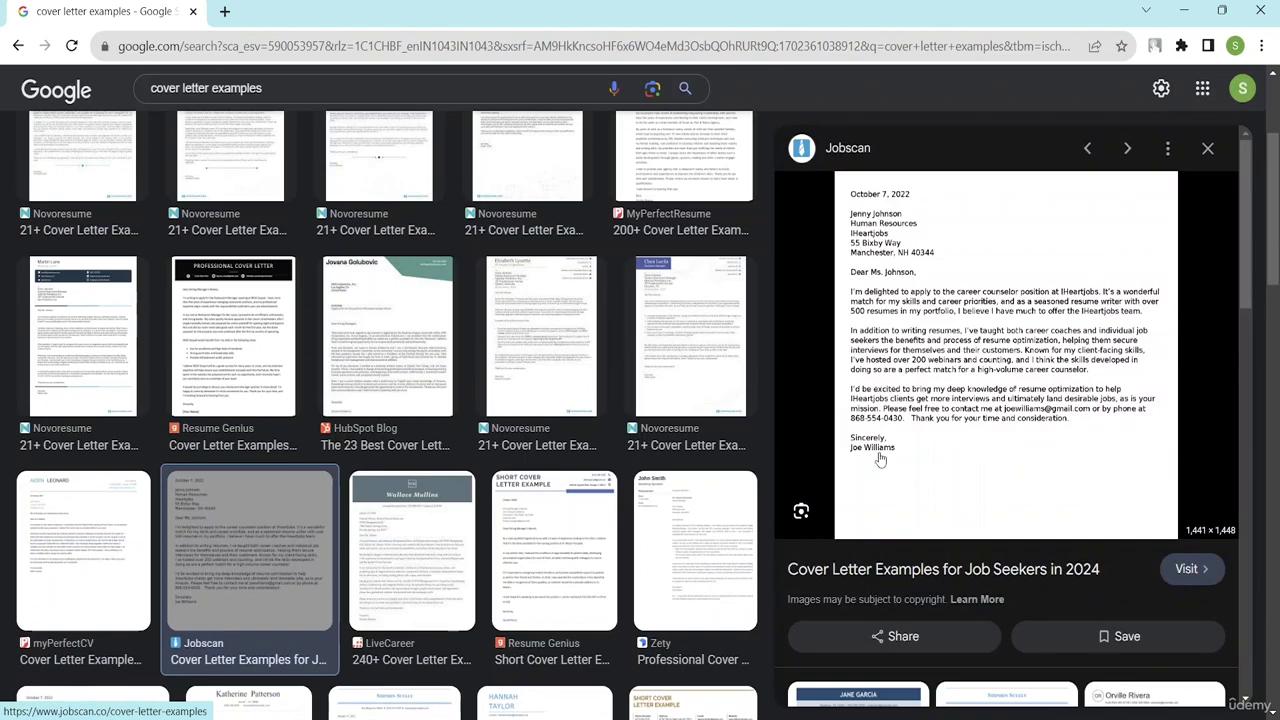
{"action": "scroll", "coordinate": [881, 460], "scroll_direction": "up", "scroll_amount": 1}
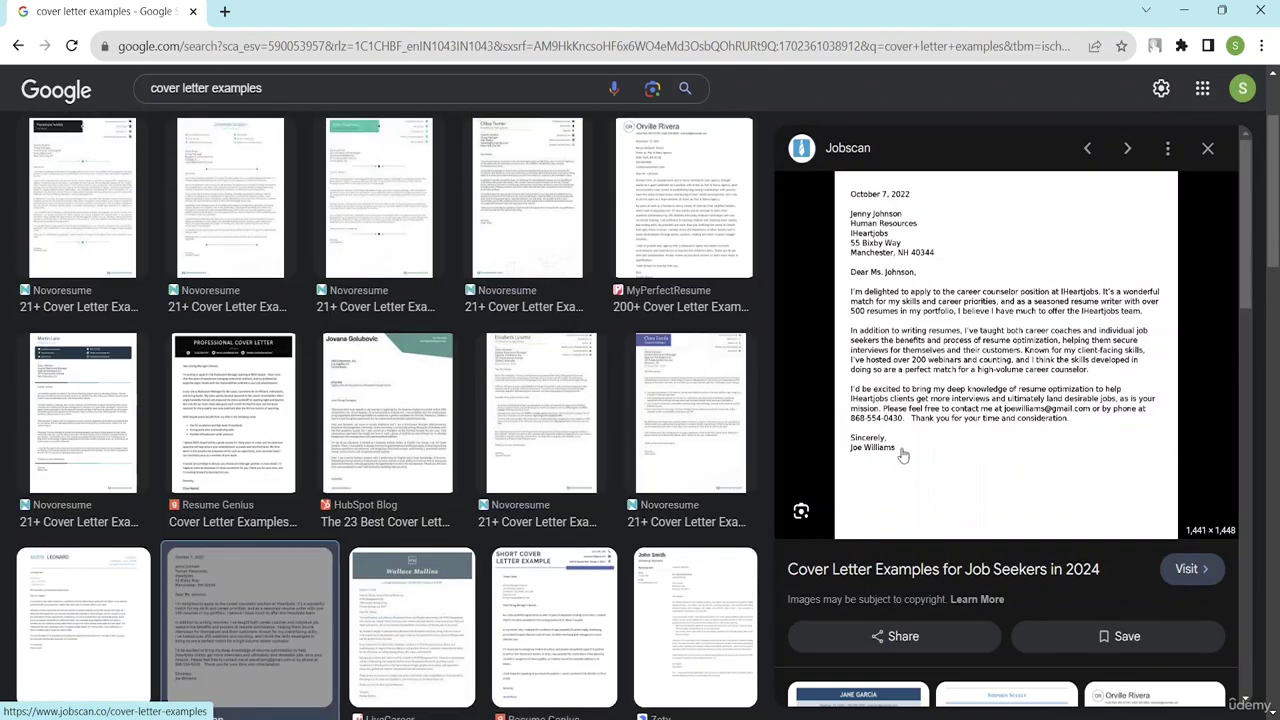
{"action": "left_click", "coordinate": [1186, 569]}
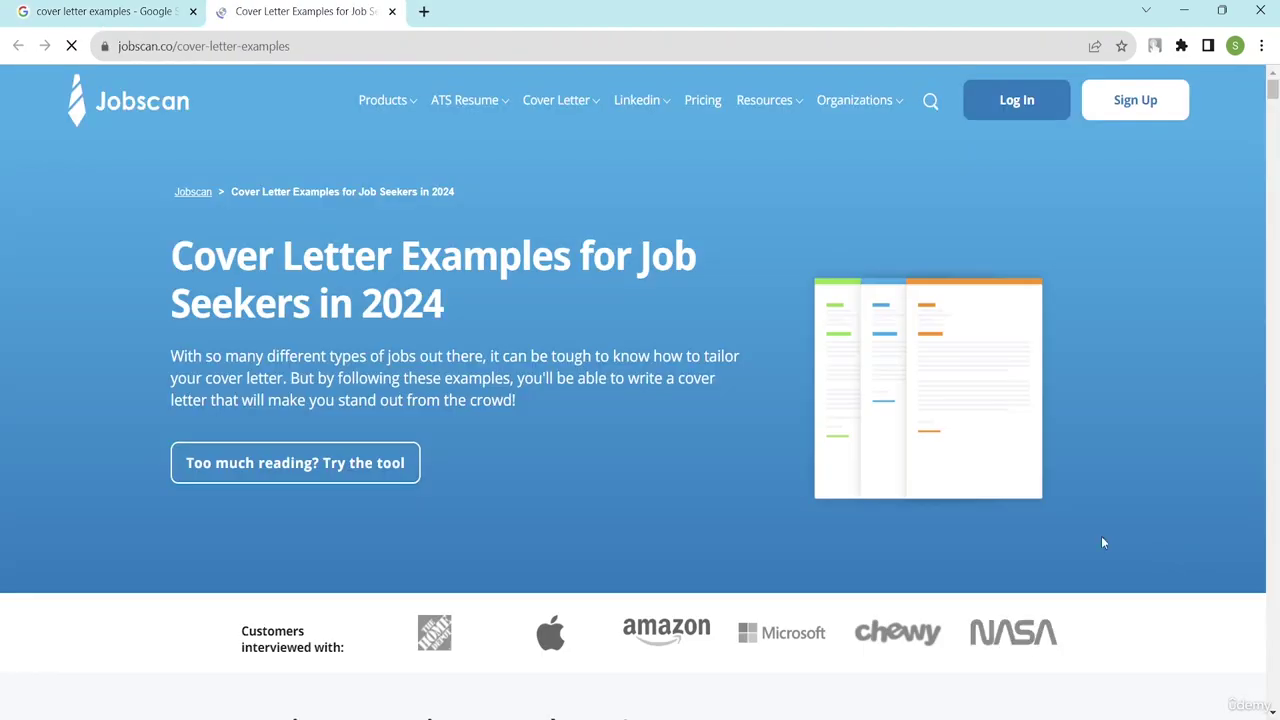
- Browse Jobscan's examples, dismiss the email sign-up prompt, and enlarge the application cover letter example
{"action": "scroll", "coordinate": [712, 456], "scroll_direction": "down", "scroll_amount": 10}
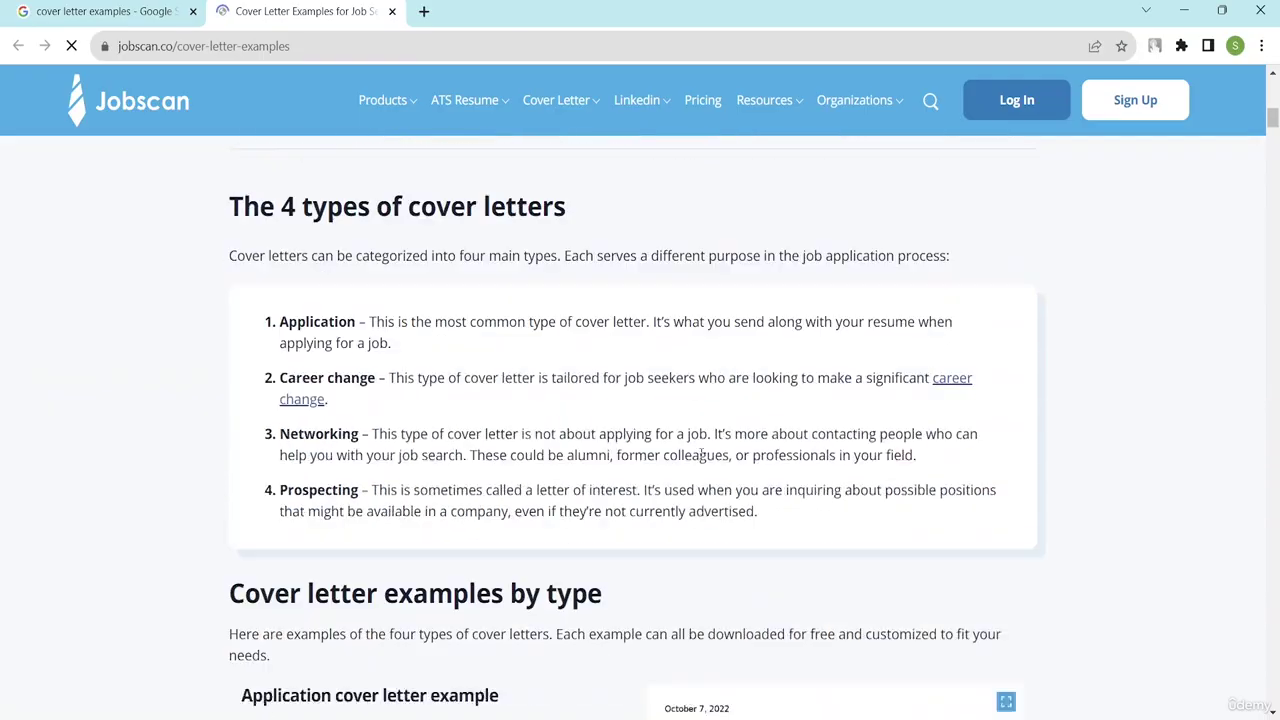
{"action": "scroll", "coordinate": [701, 455], "scroll_direction": "down", "scroll_amount": 5}
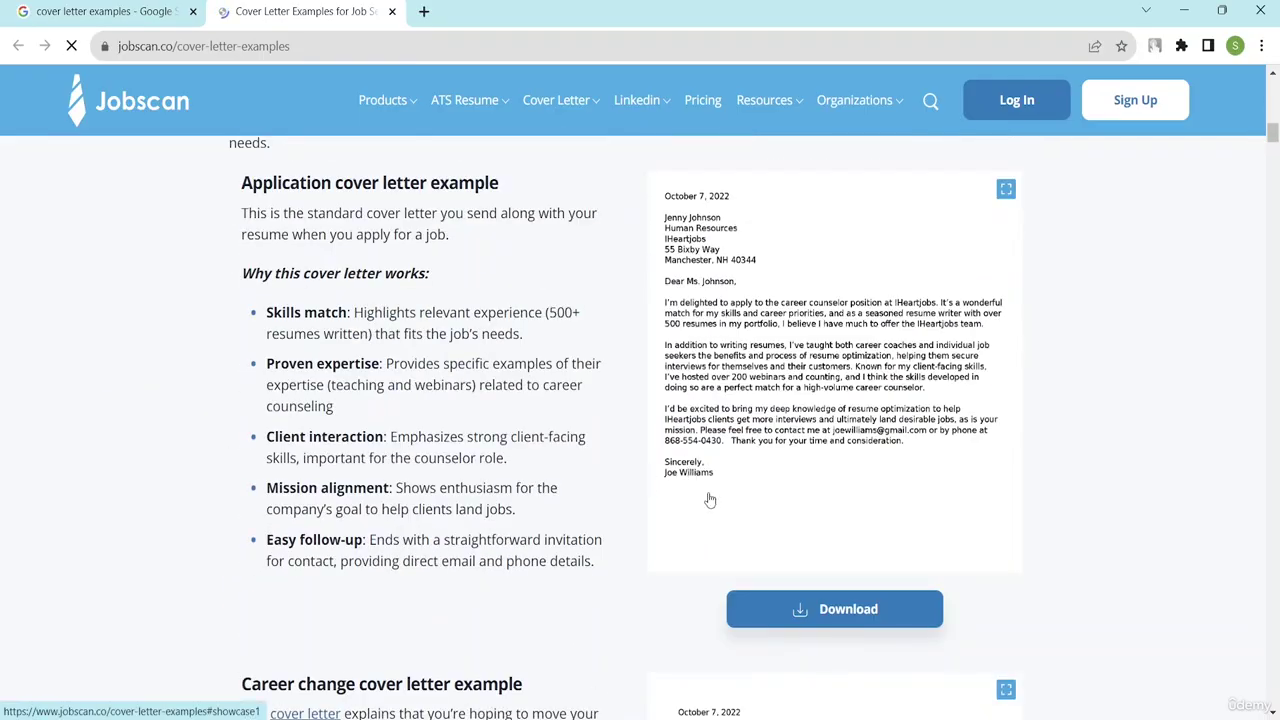
{"action": "scroll", "coordinate": [726, 410], "scroll_direction": "up", "scroll_amount": 3}
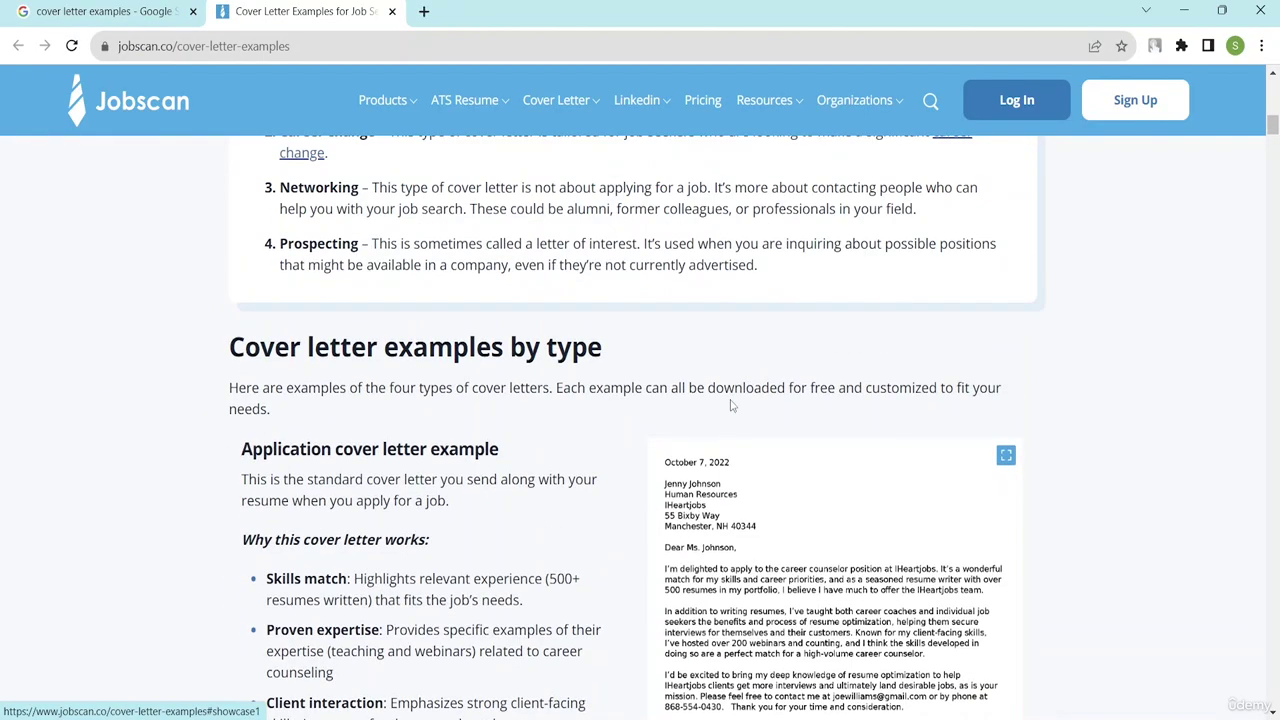
{"action": "scroll", "coordinate": [732, 449], "scroll_direction": "down", "scroll_amount": 3}
{"action": "left_click", "coordinate": [787, 606]}
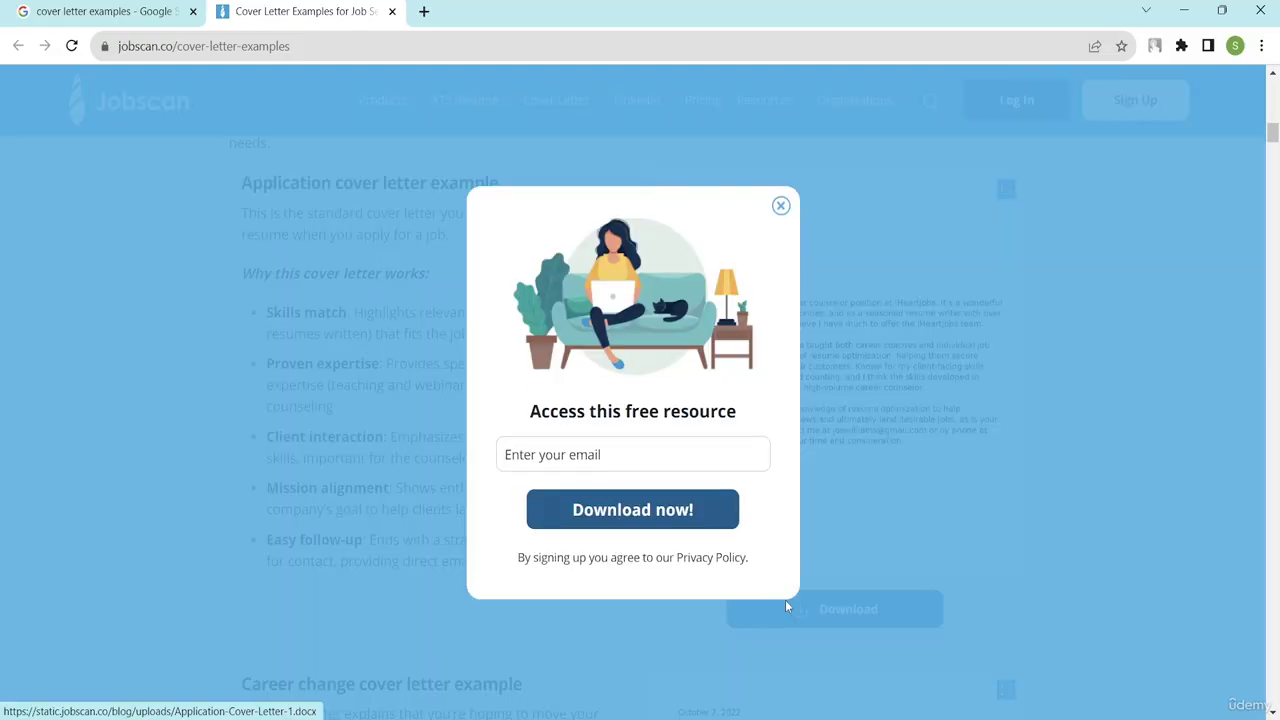
{"action": "left_click", "coordinate": [781, 207]}
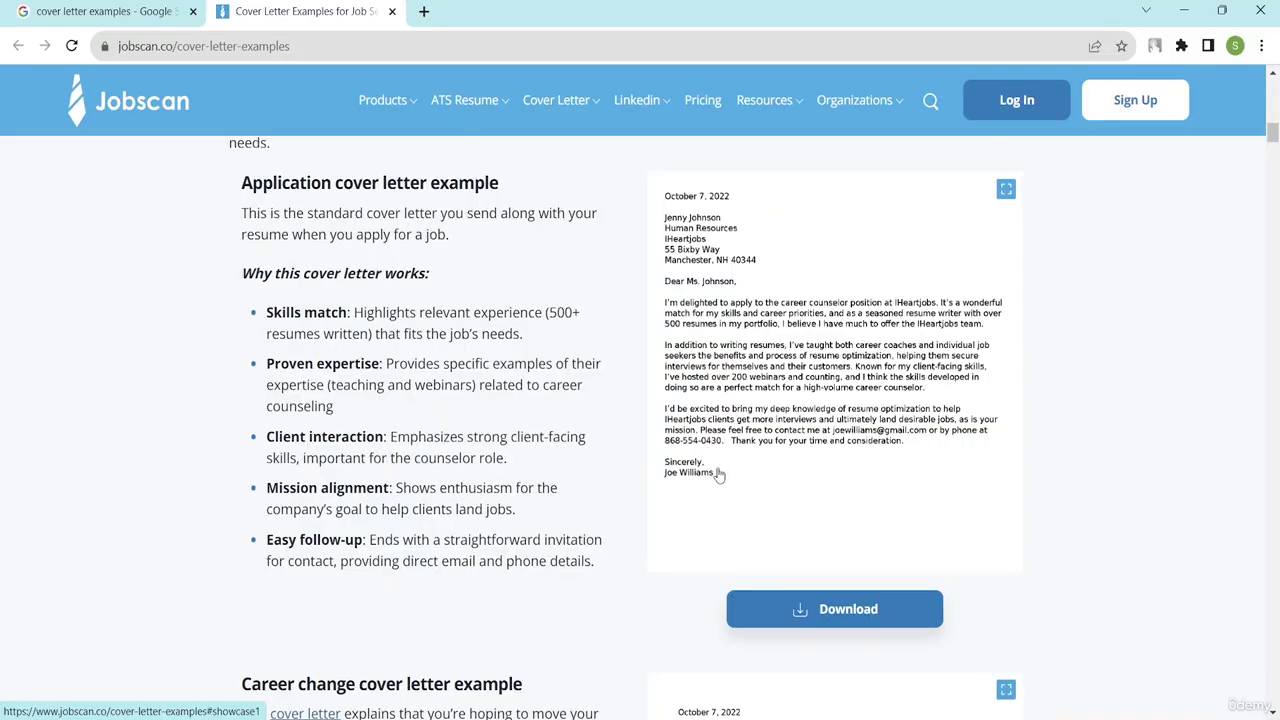
{"action": "left_click_drag", "start_coordinate": [718, 471], "coordinate": [697, 356]}
{"action": "left_click", "coordinate": [688, 422]}
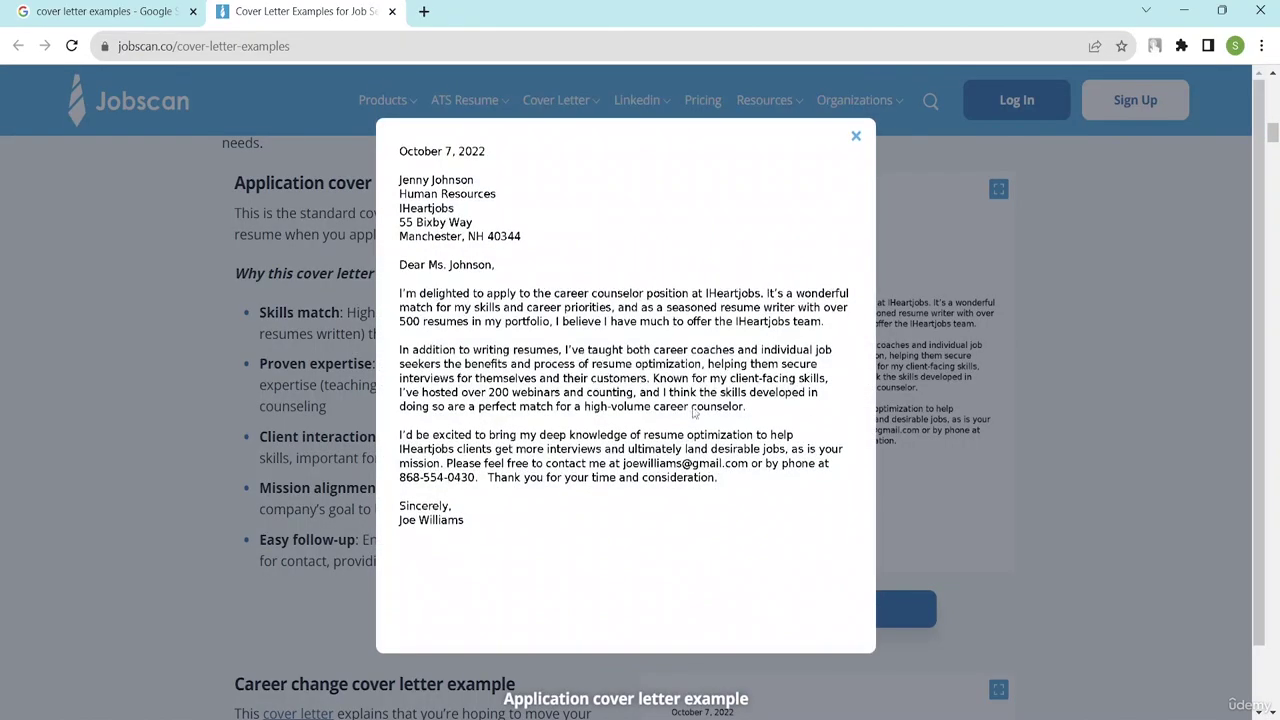
{"action": "left_click_drag", "start_coordinate": [463, 525], "coordinate": [425, 495]}
- Close the enlarged letter preview and the Jobscan page to return to image results
{"action": "left_click", "coordinate": [853, 138]}
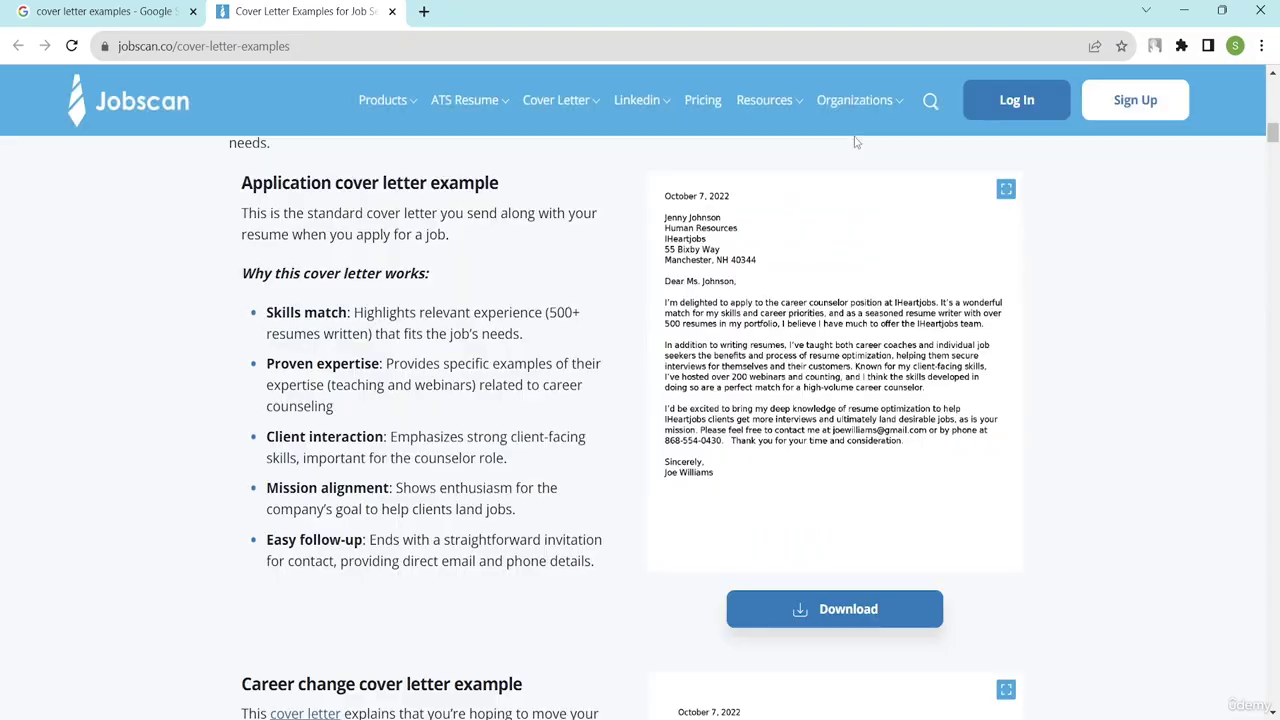
{"action": "scroll", "coordinate": [440, 485], "scroll_direction": "down", "scroll_amount": 3}
{"action": "scroll", "coordinate": [440, 482], "scroll_direction": "down", "scroll_amount": 3}
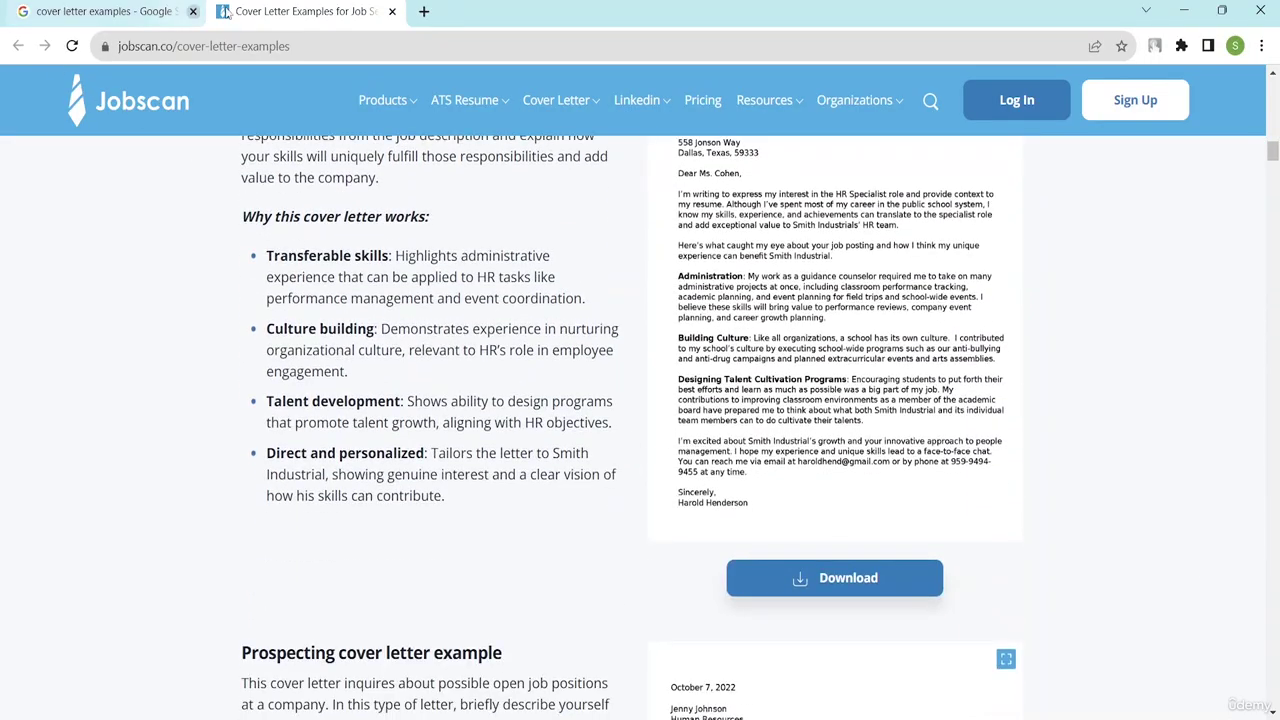
{"action": "left_click", "coordinate": [392, 11]}
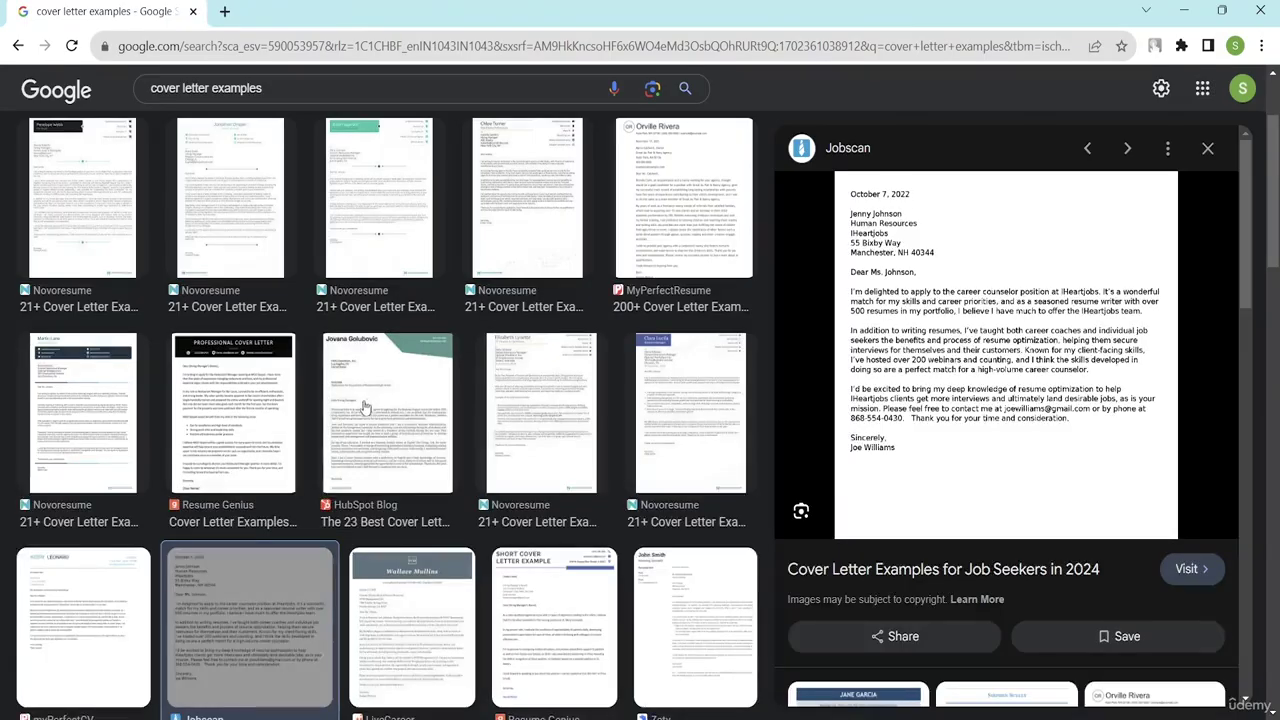
- Visit Resume Genius's cover letter examples page and scroll down to the General Cover Letter sample
{"action": "left_click", "coordinate": [254, 420]}
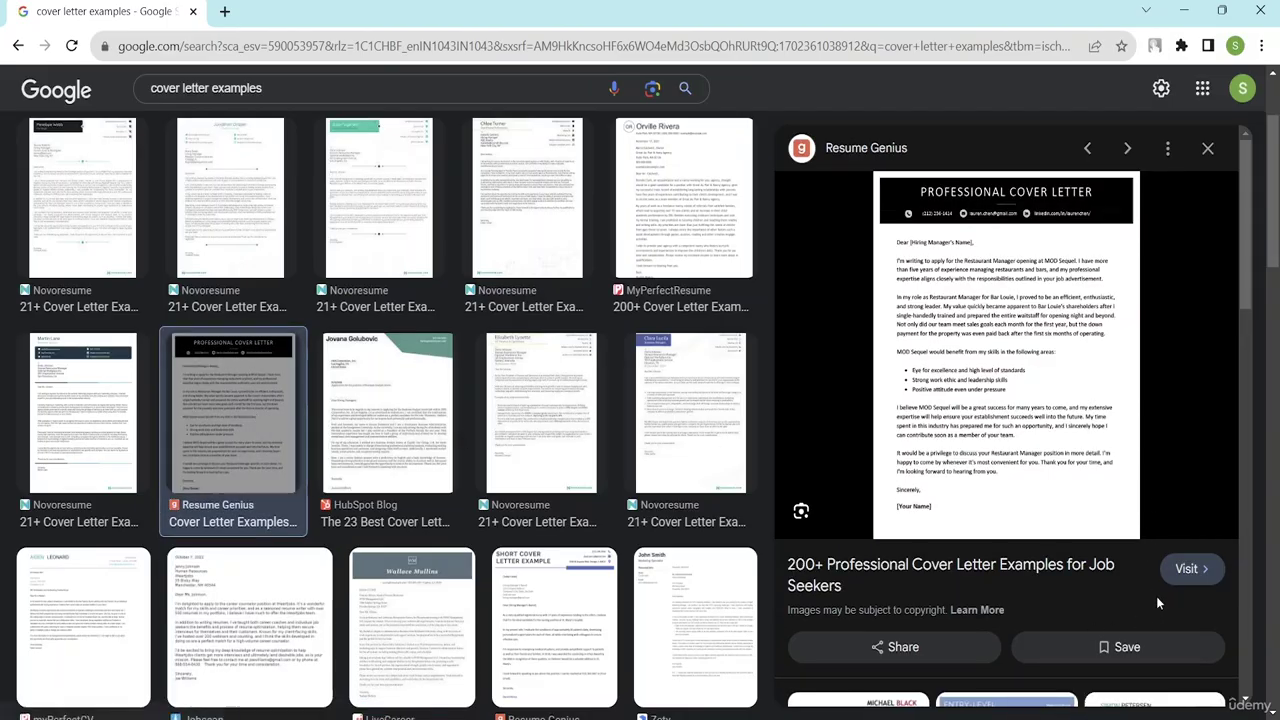
{"action": "left_click", "coordinate": [1183, 566]}
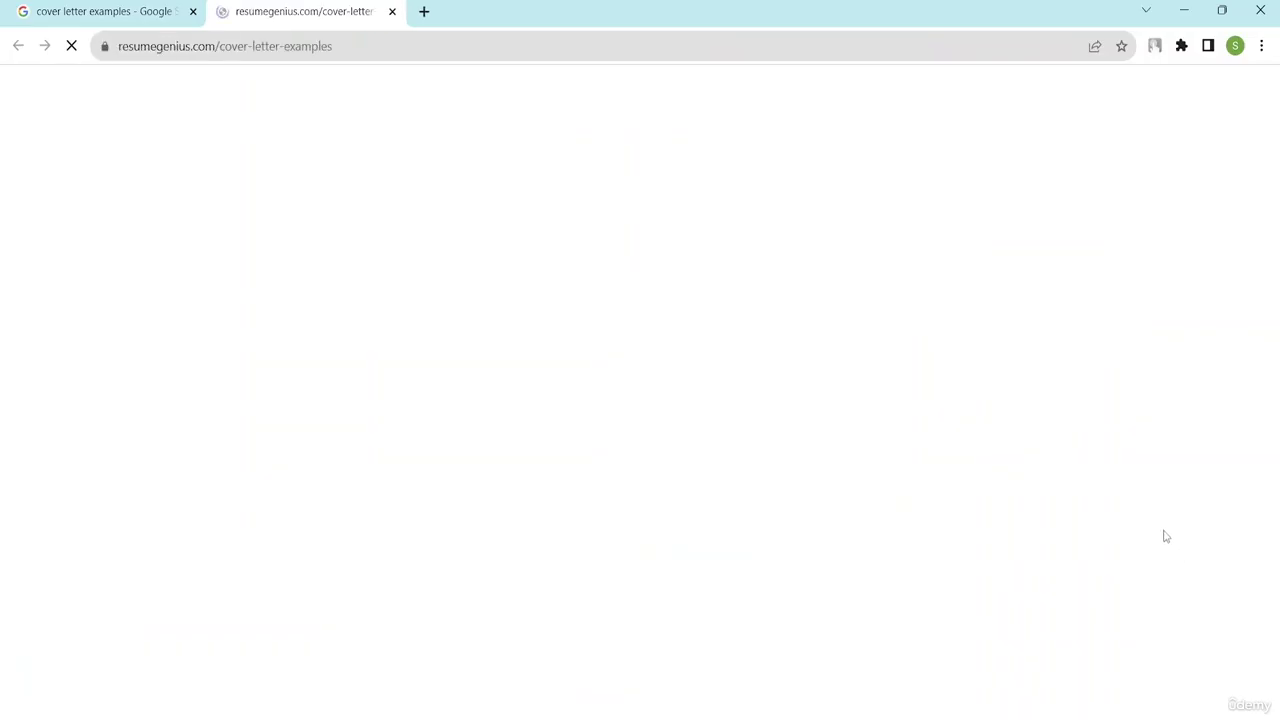
{"action": "scroll", "coordinate": [457, 390], "scroll_direction": "down", "scroll_amount": 2}
{"action": "scroll", "coordinate": [620, 309], "scroll_direction": "down", "scroll_amount": 12}
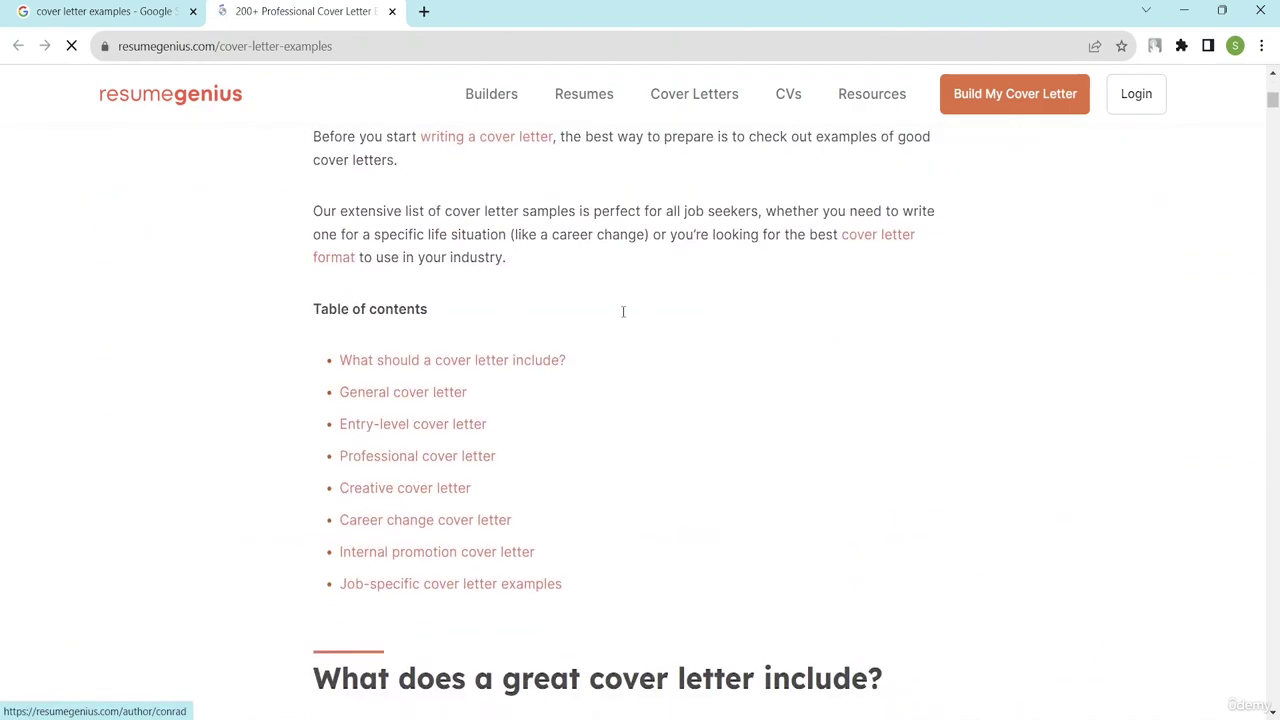
{"action": "scroll", "coordinate": [615, 334], "scroll_direction": "down", "scroll_amount": 15}
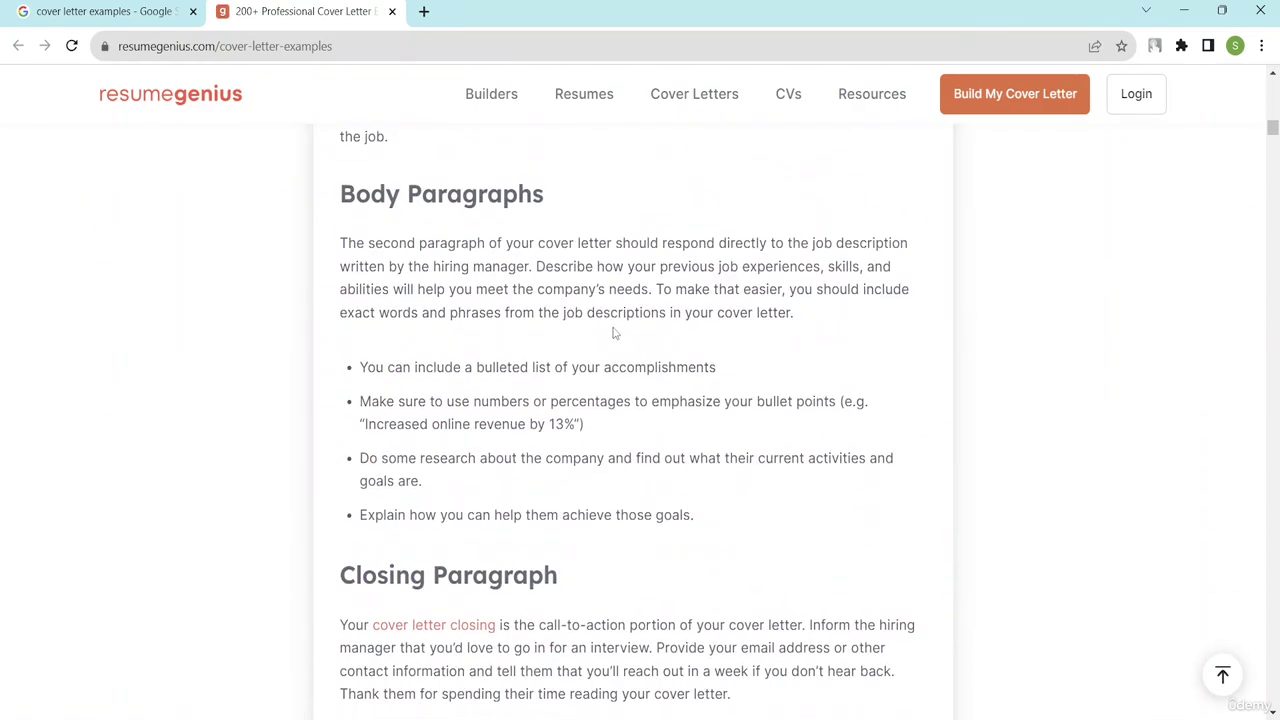
{"action": "scroll", "coordinate": [670, 346], "scroll_direction": "down", "scroll_amount": 2}
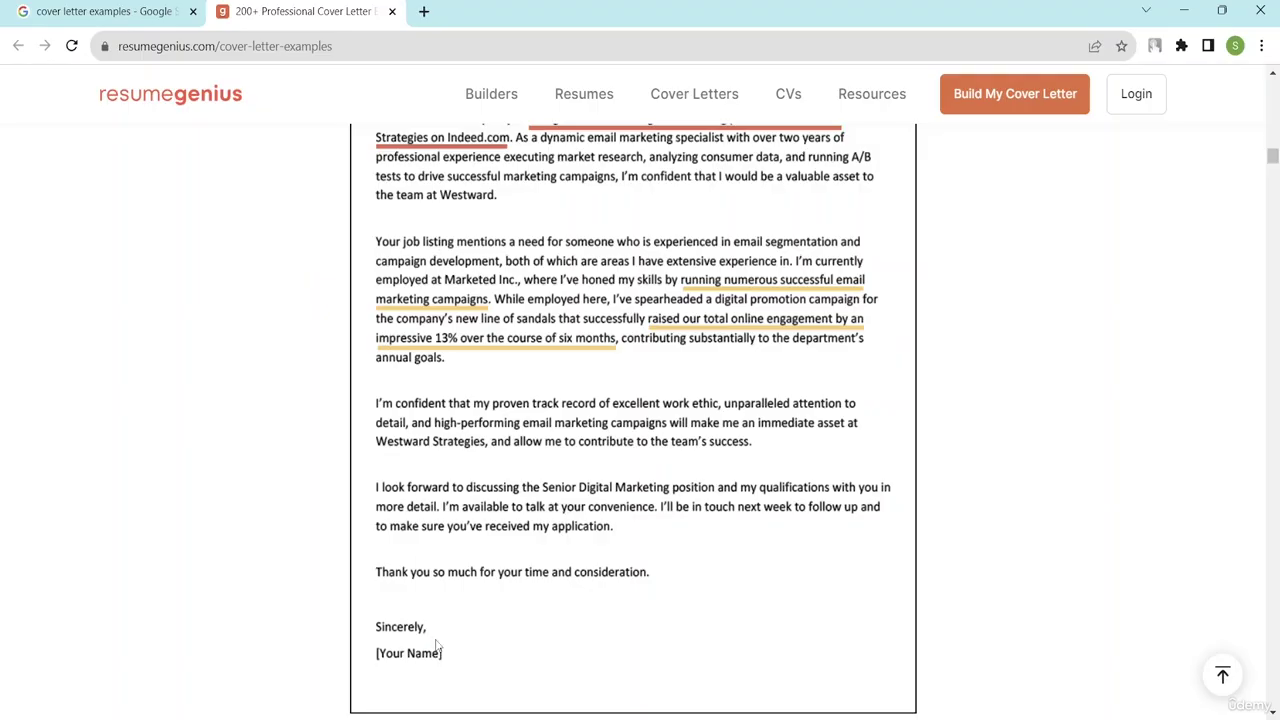
{"action": "left_click_drag", "start_coordinate": [437, 645], "coordinate": [688, 633]}
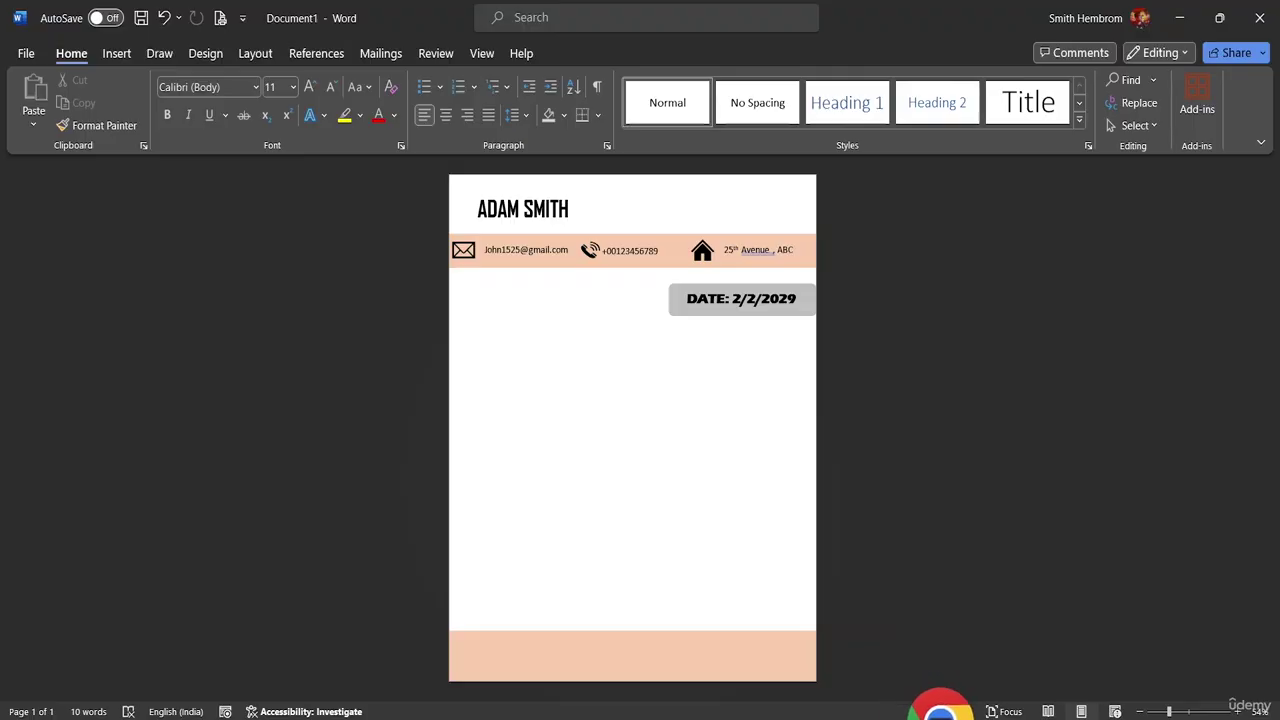
{"action": "left_click_drag", "start_coordinate": [940, 704], "coordinate": [540, 364]}
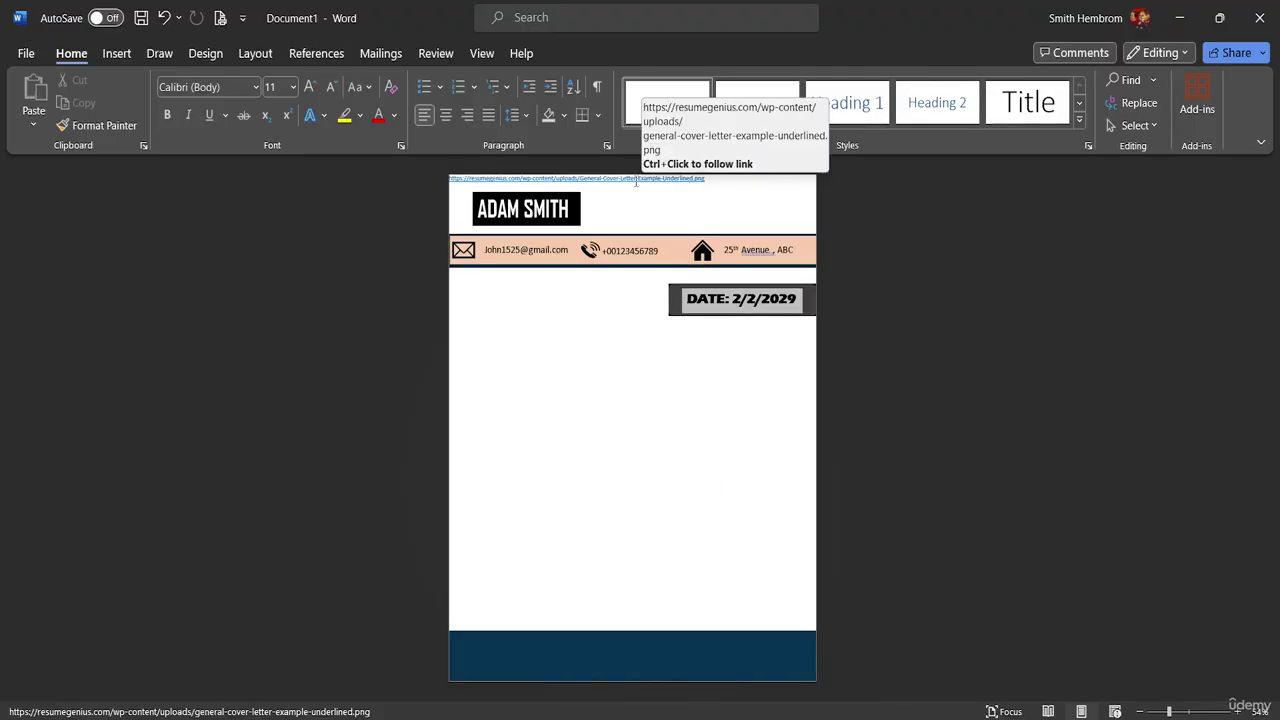
{"action": "left_click_drag", "start_coordinate": [704, 180], "coordinate": [434, 181]}
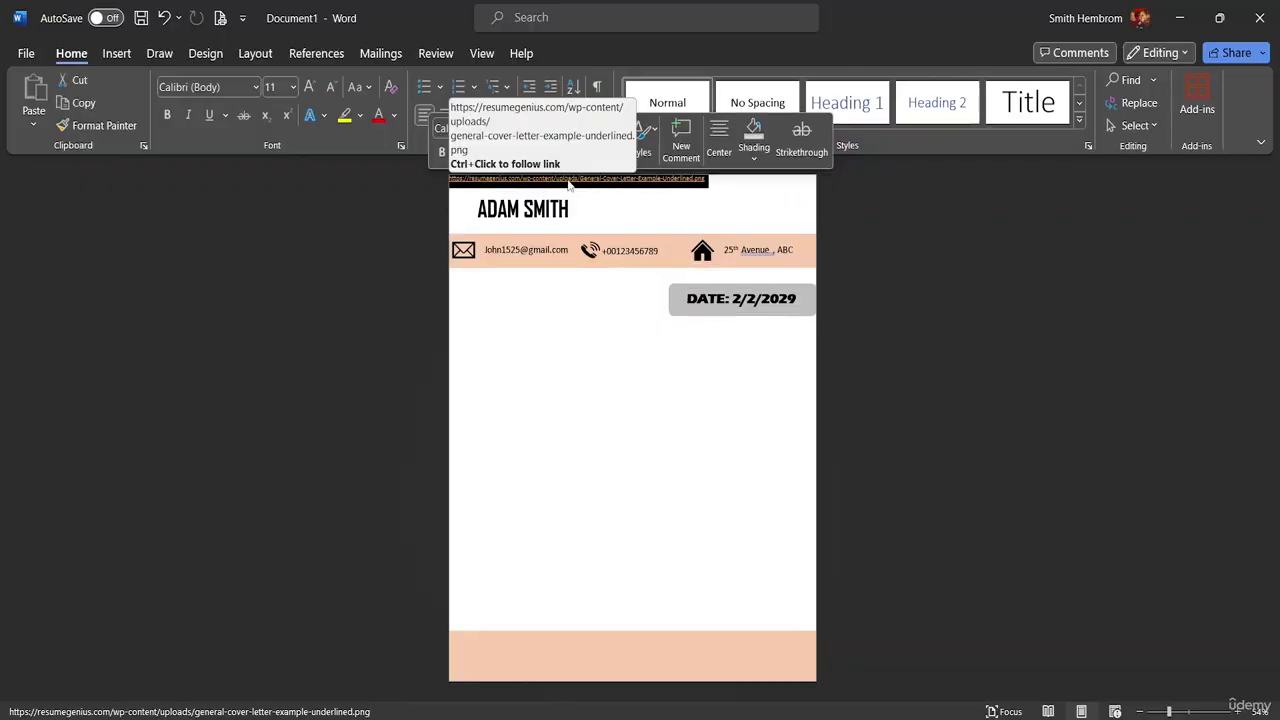
{"action": "left_click_drag", "start_coordinate": [570, 185], "coordinate": [586, 209]}
{"action": "left_click", "coordinate": [586, 209]}
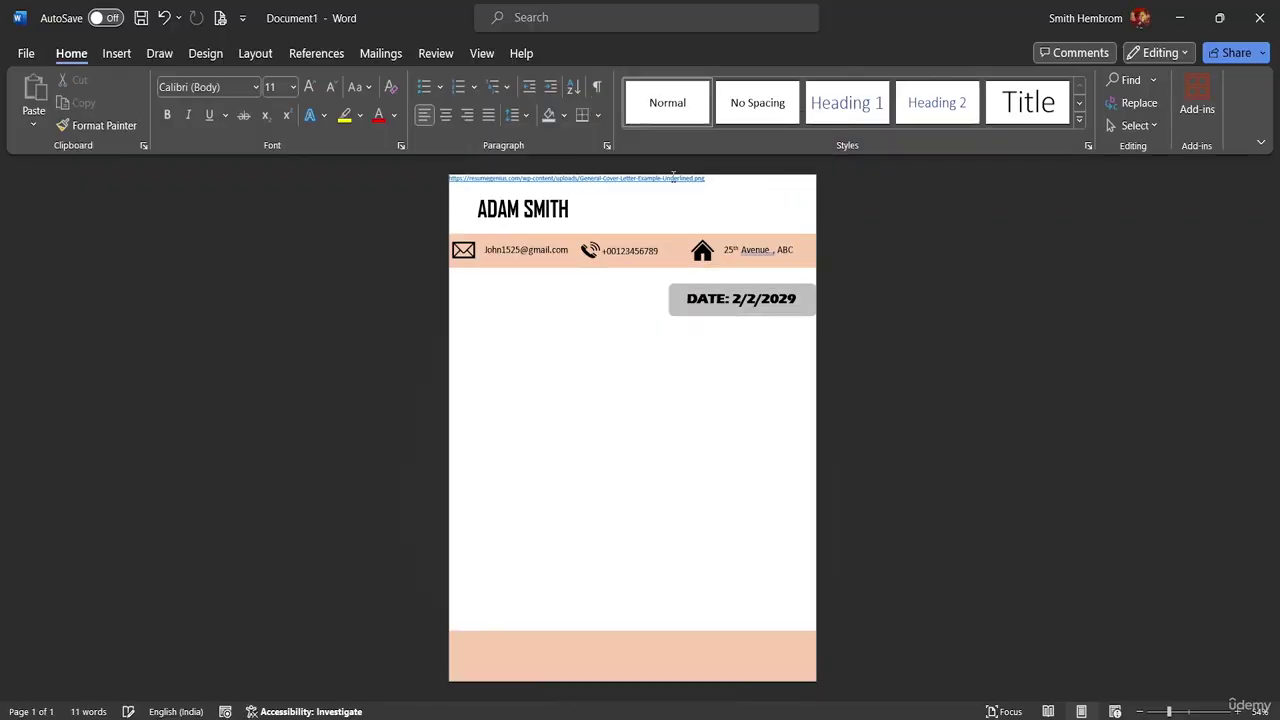
{"action": "left_click_drag", "start_coordinate": [704, 179], "coordinate": [451, 189]}
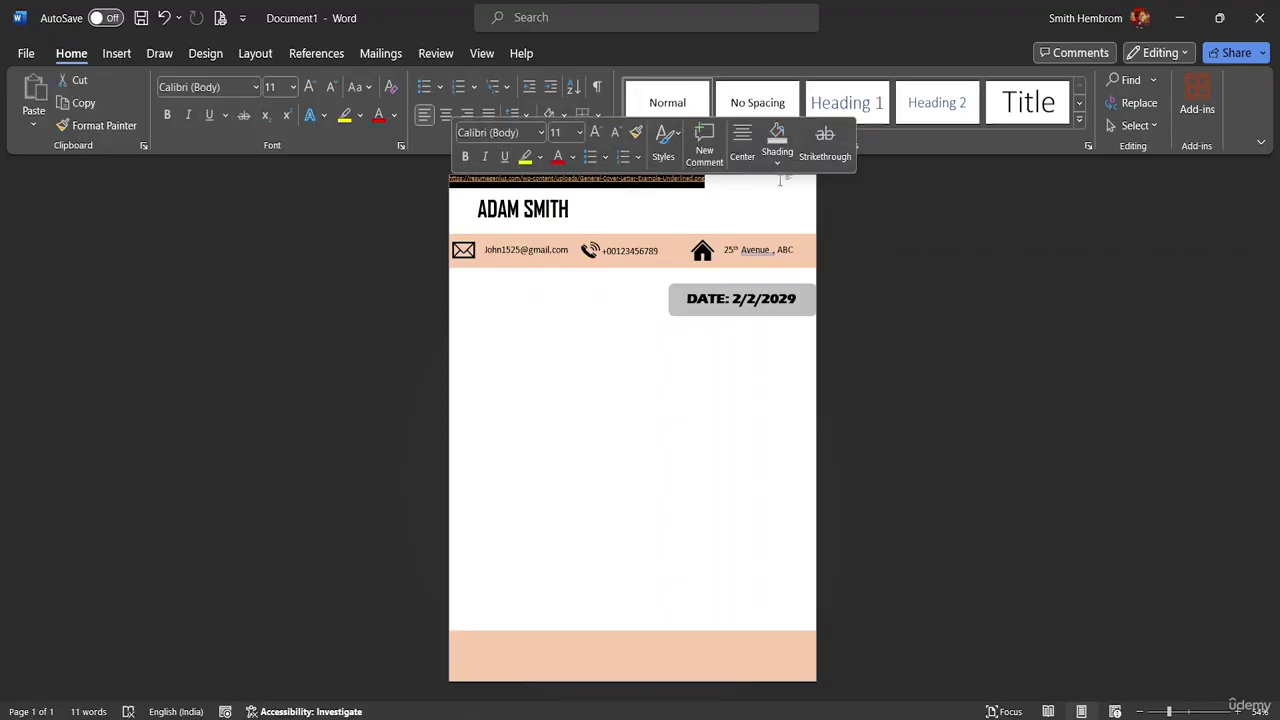
{"action": "key", "text": "ctrl+z"}
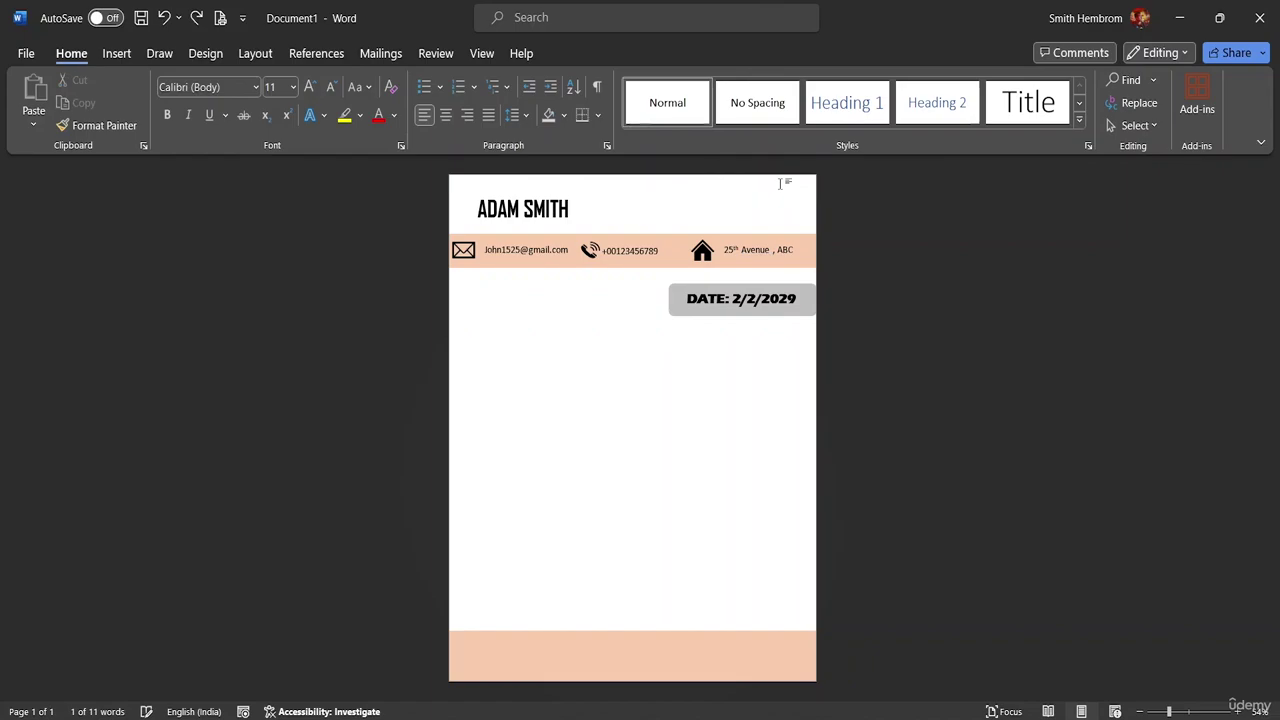
- Open the 'Letter Application' document from Word's recent documents list
{"action": "left_click", "coordinate": [26, 55]}
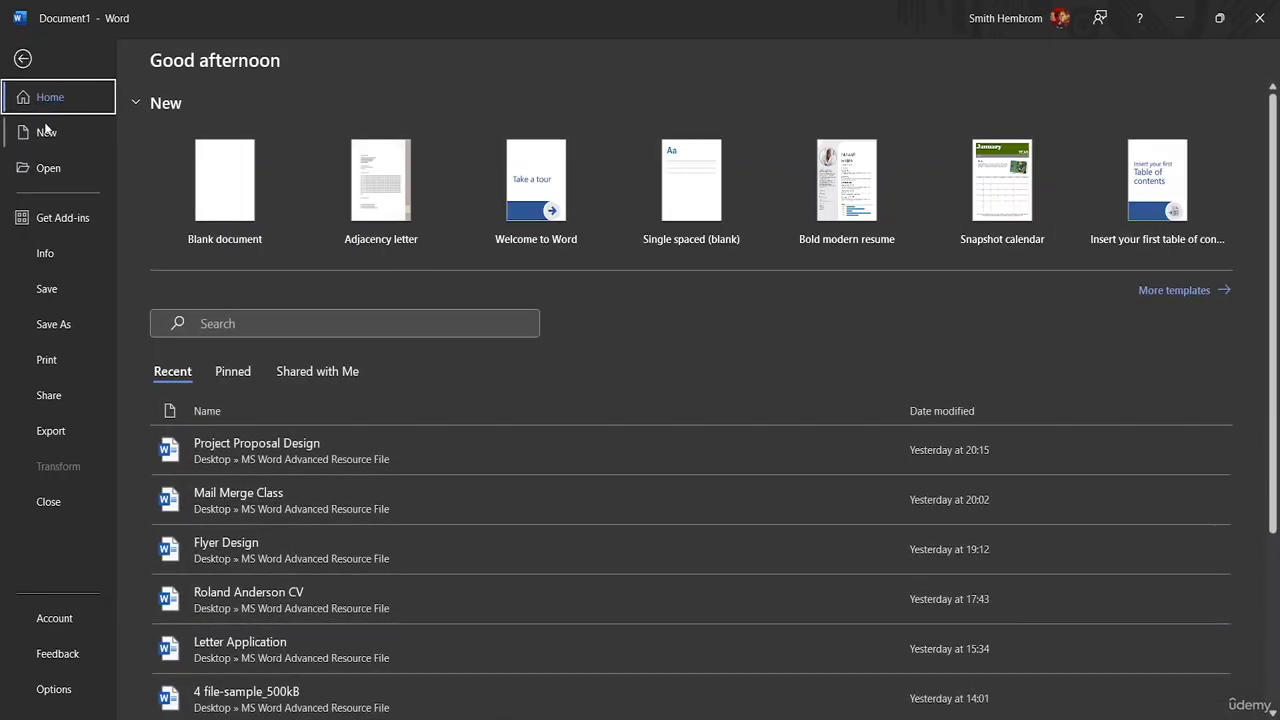
{"action": "left_click", "coordinate": [50, 169]}
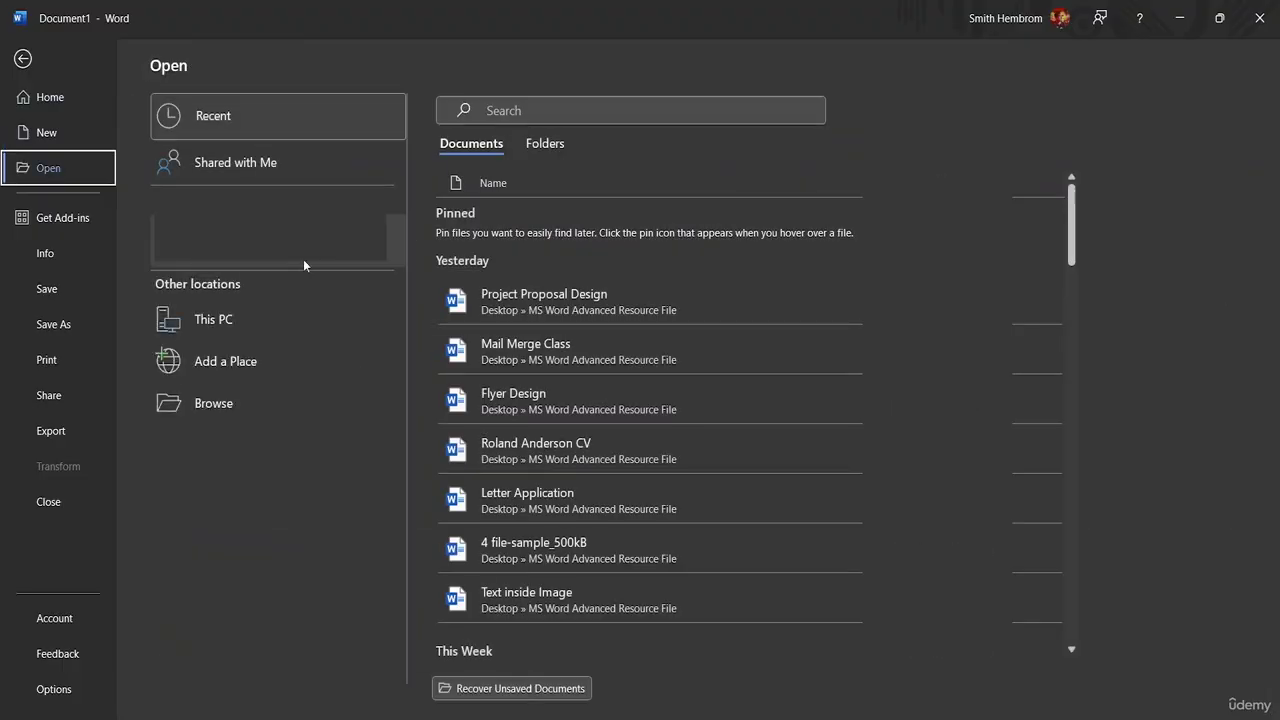
{"action": "left_click", "coordinate": [543, 494]}
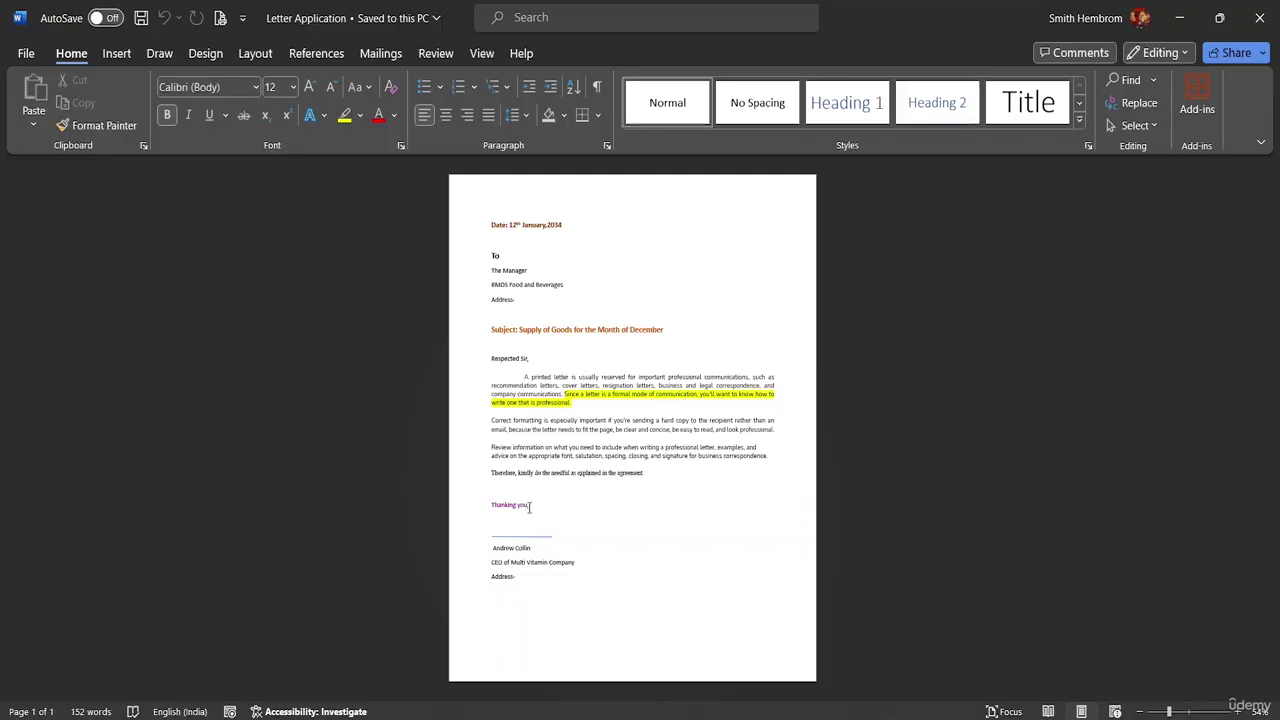
- Copy the whole letter from 'To' to 'Address', then paste and undo it in the ADAM SMITH letterhead
{"action": "left_click_drag", "start_coordinate": [517, 574], "coordinate": [484, 260]}
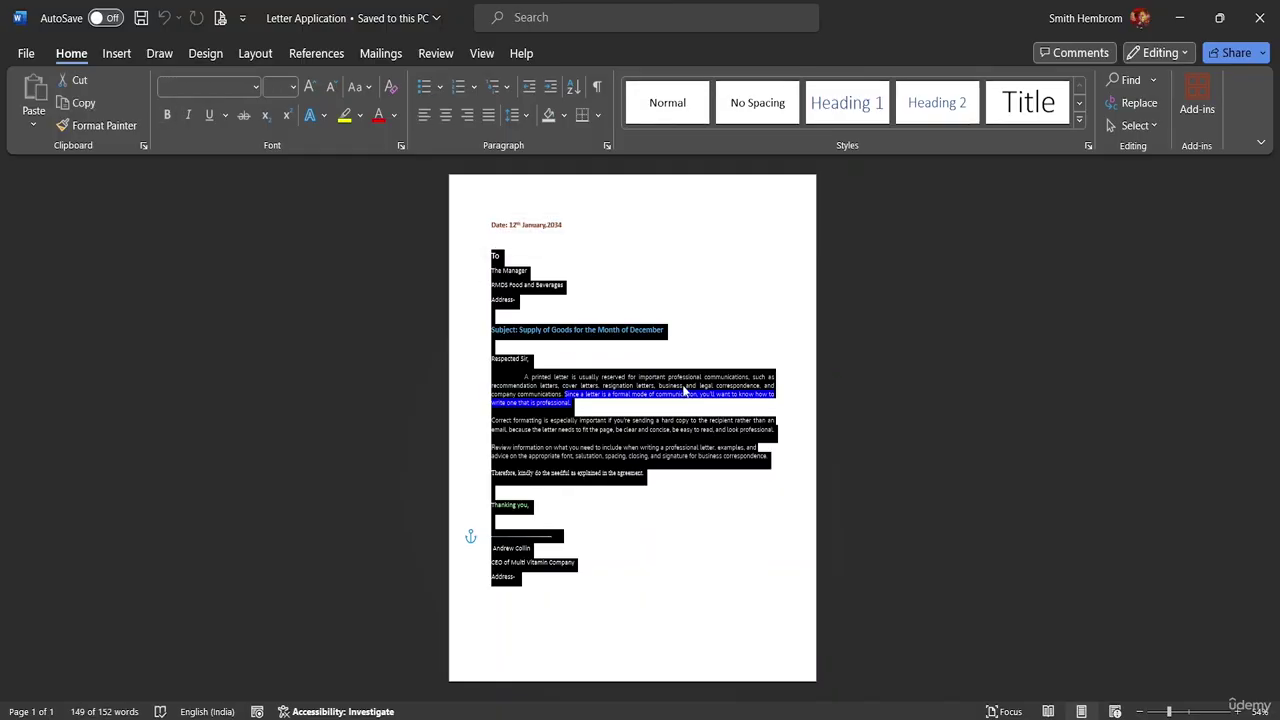
{"action": "key", "text": "ctrl+c"}
{"action": "left_click", "coordinate": [869, 658]}
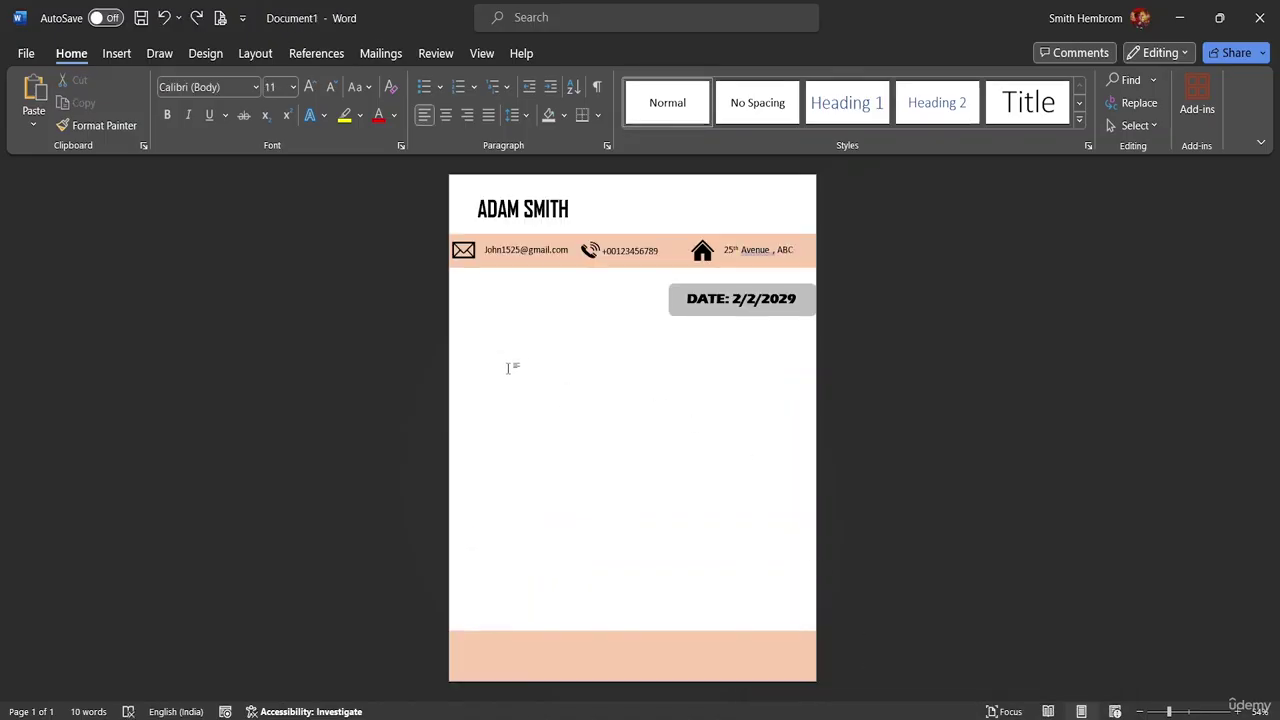
{"action": "key", "text": "ctrl+v"}
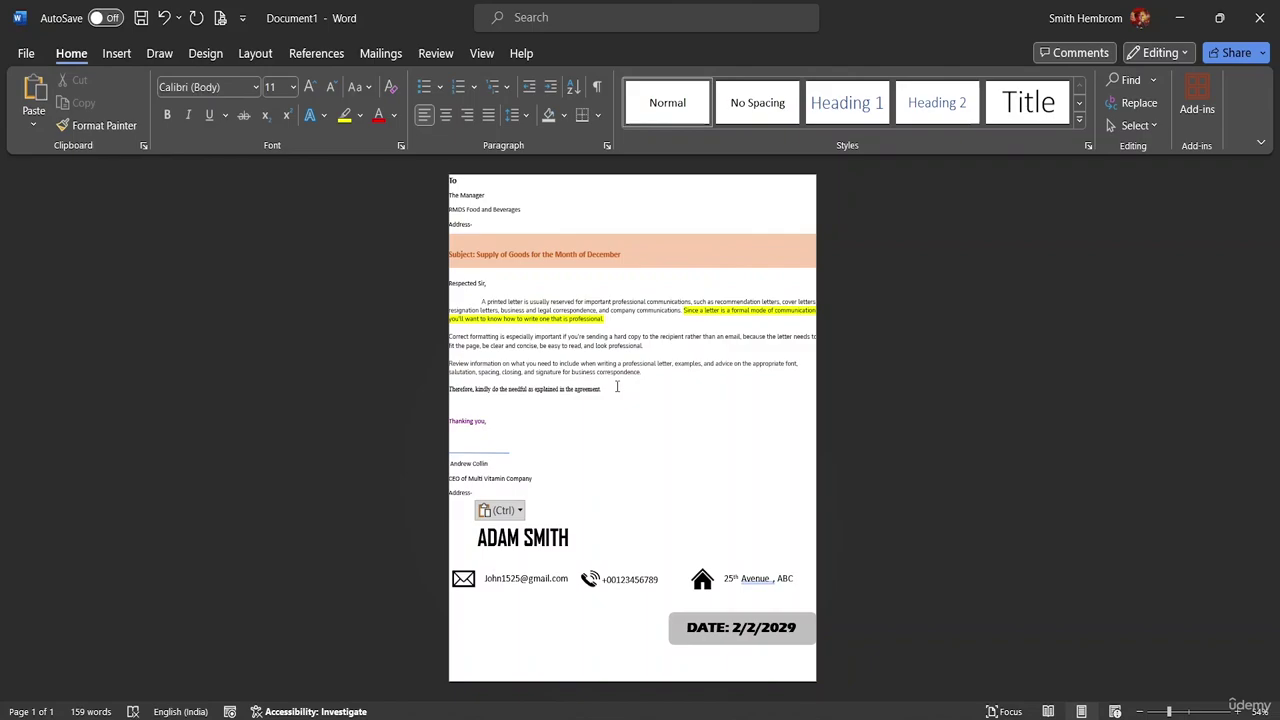
{"action": "key", "text": "ctrl+z"}
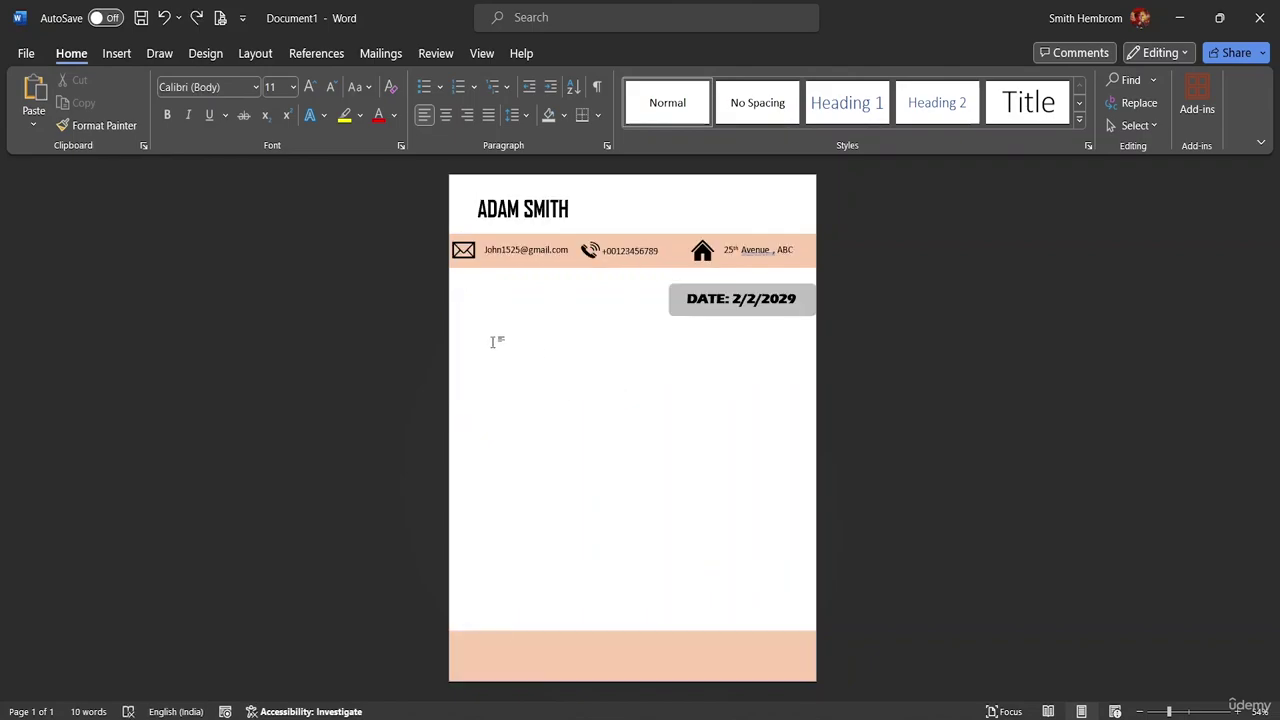
{"action": "double_click", "coordinate": [492, 340]}
{"action": "left_click", "coordinate": [475, 328]}
- Apply Normal margins to the letterhead page
{"action": "left_click", "coordinate": [208, 54]}
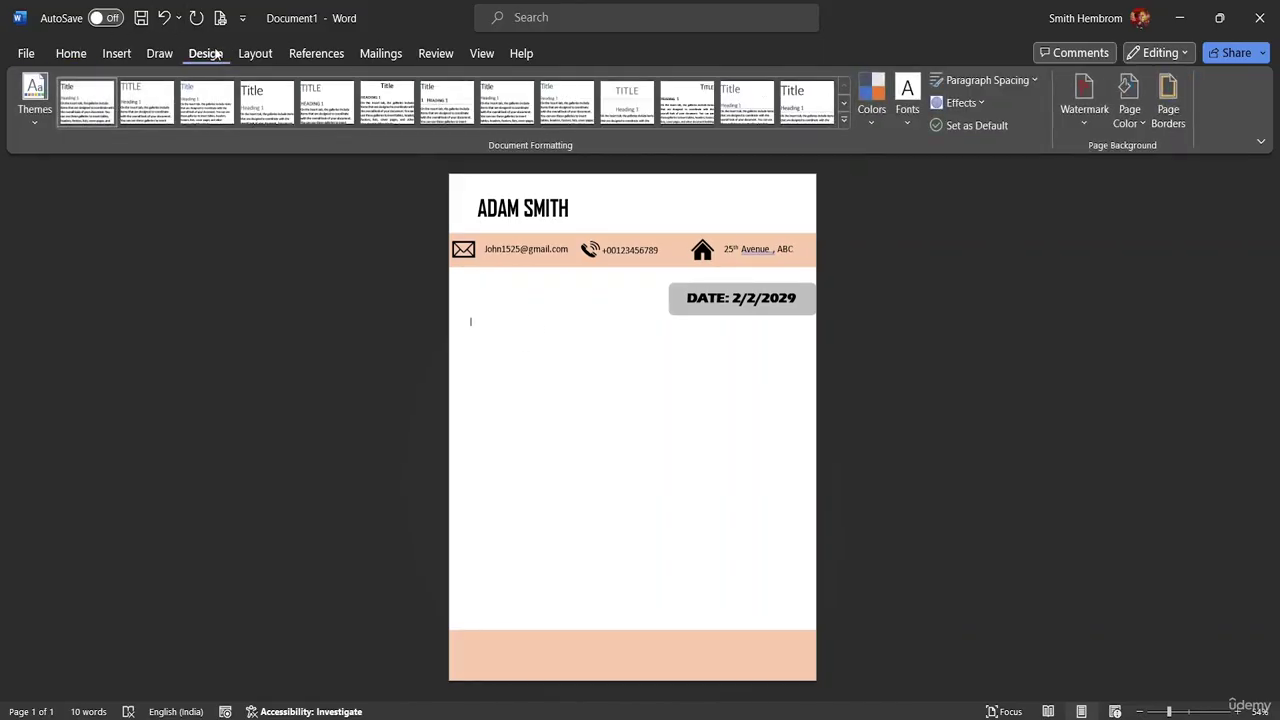
{"action": "left_click", "coordinate": [255, 53]}
{"action": "left_click", "coordinate": [37, 110]}
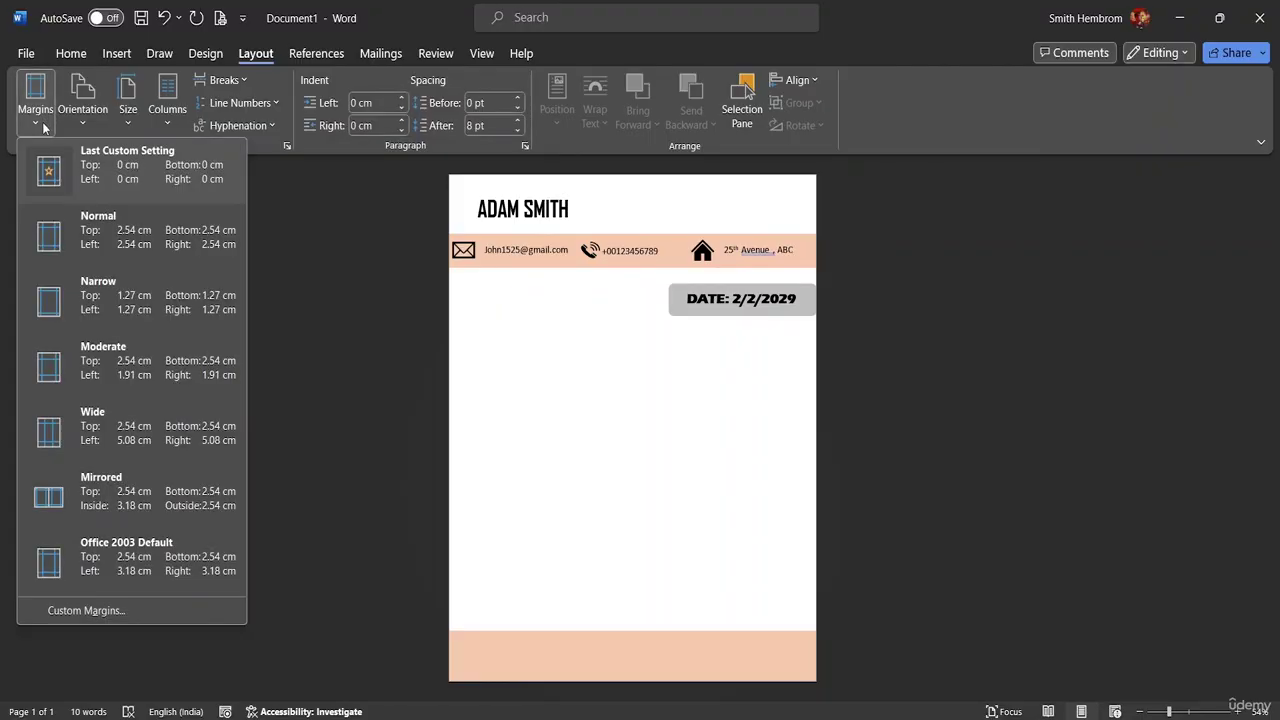
{"action": "left_click", "coordinate": [60, 236]}
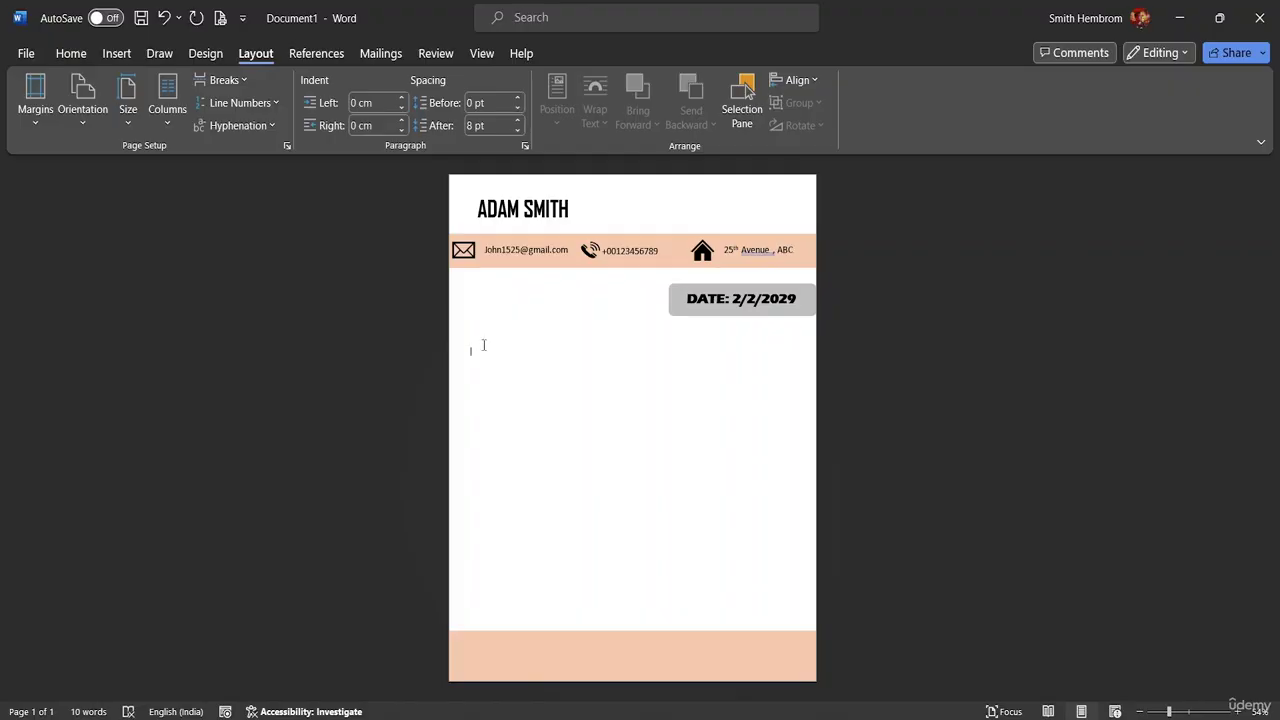
- Paste the letter body below the DATE bar and on a new page, undoing both pastes
{"action": "key", "text": "ctrl+v"}
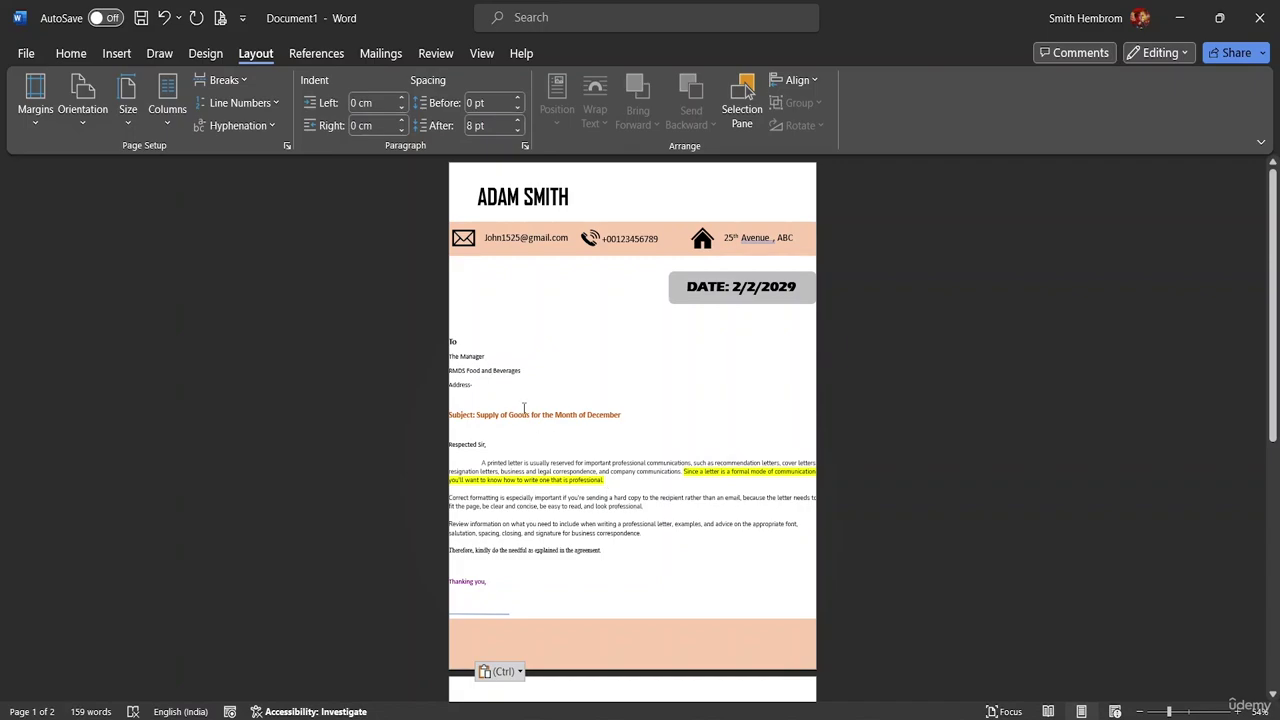
{"action": "key", "text": "ctrl+z"}
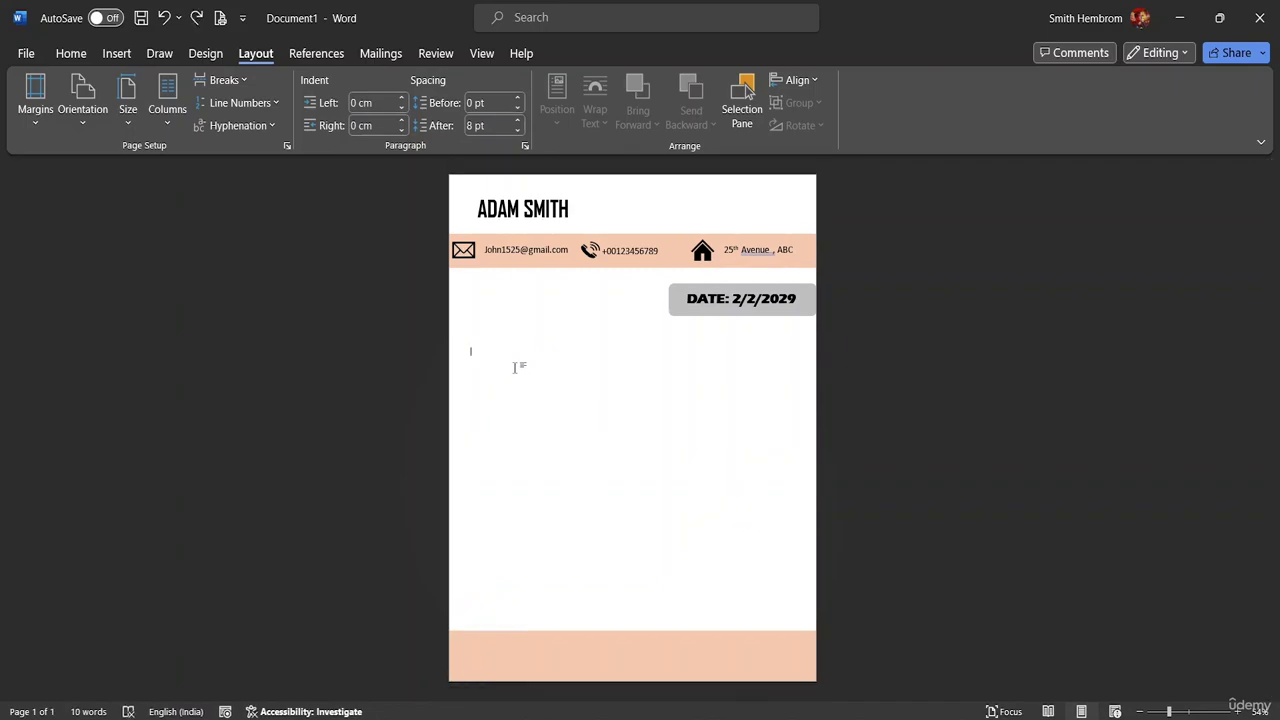
{"action": "key", "text": "Return"}
{"action": "key", "text": "ctrl+v"}
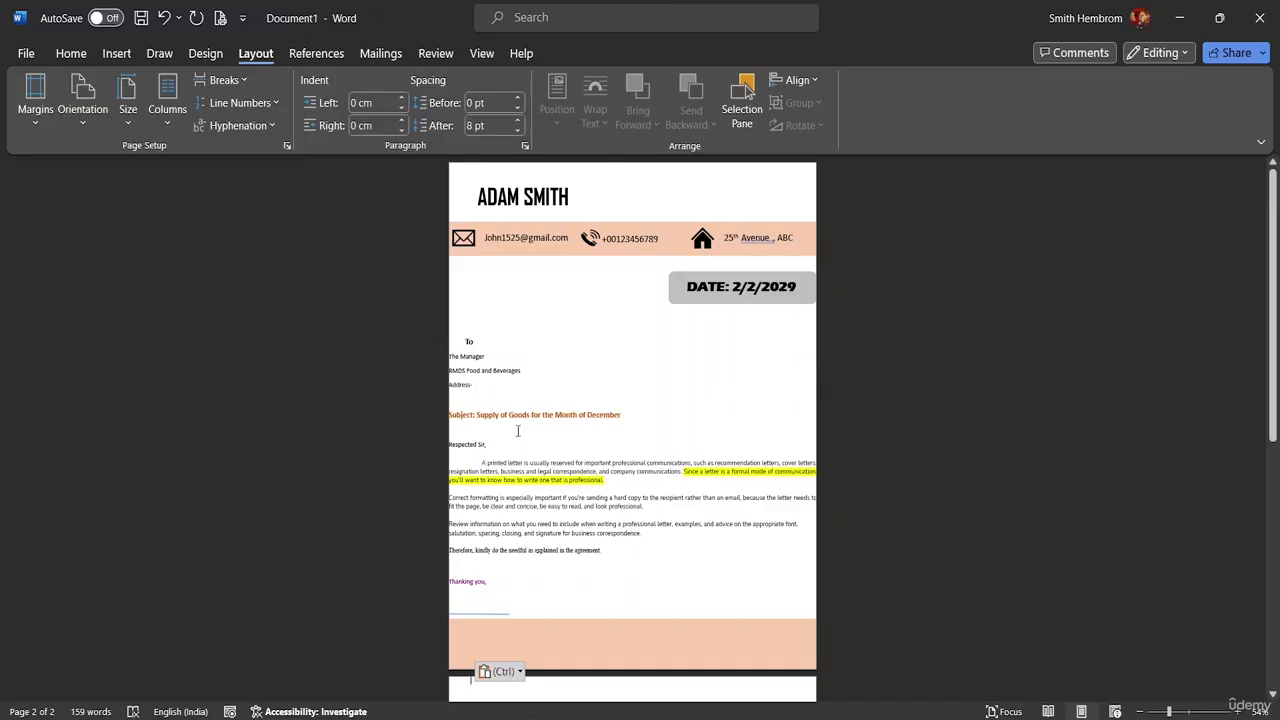
{"action": "key", "text": "ctrl+z"}
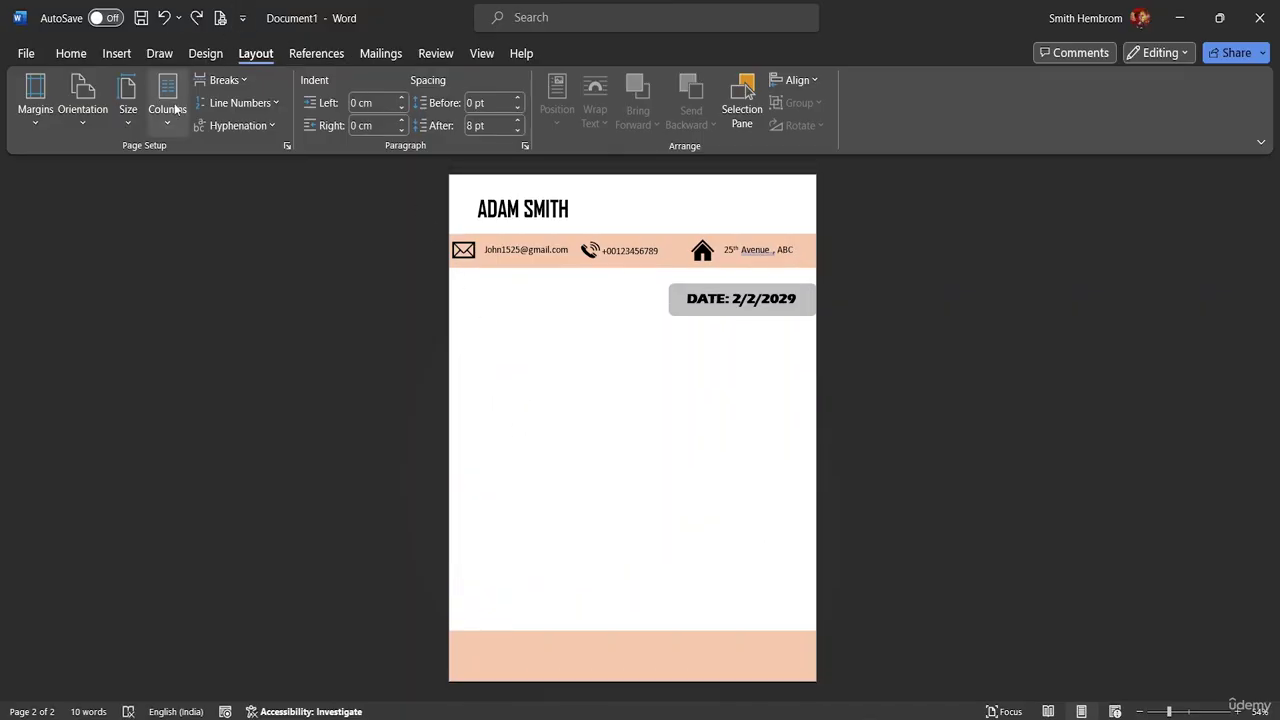
- Insert a Simple Text Box below the DATE bar and dismiss the drawing-objects paste warning
{"action": "left_click", "coordinate": [81, 54]}
{"action": "left_click", "coordinate": [116, 56]}
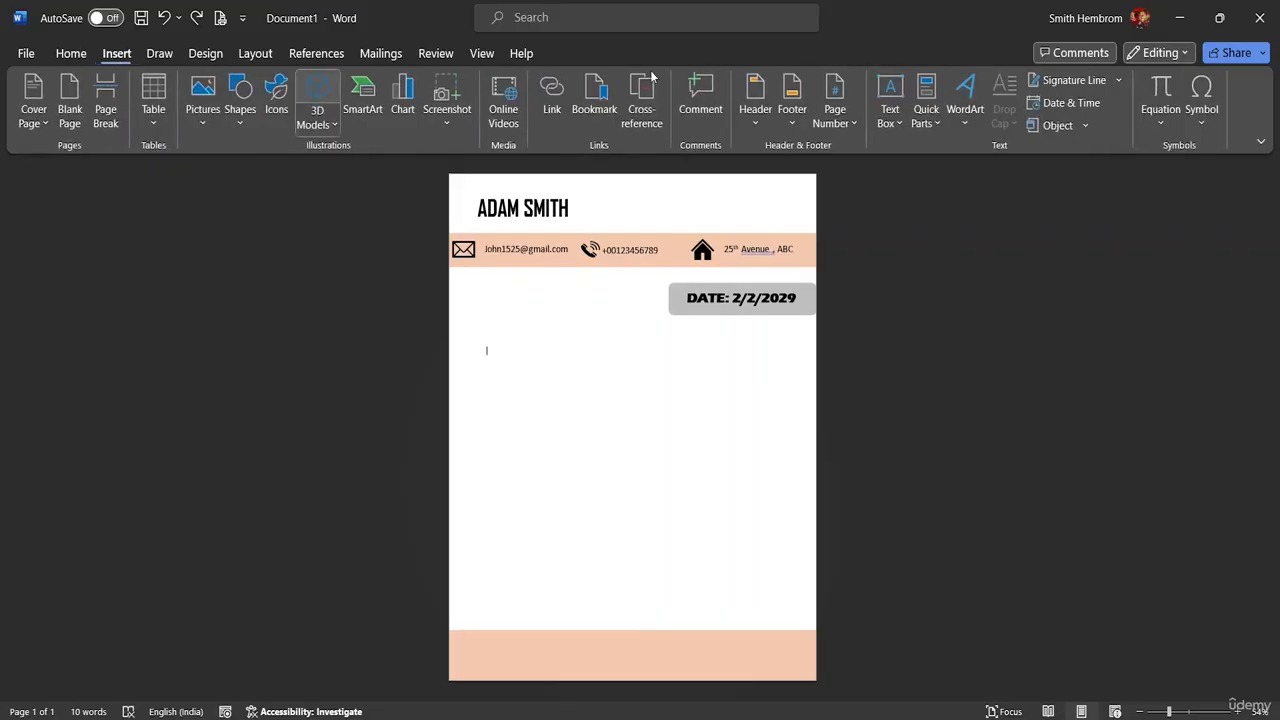
{"action": "left_click", "coordinate": [889, 120]}
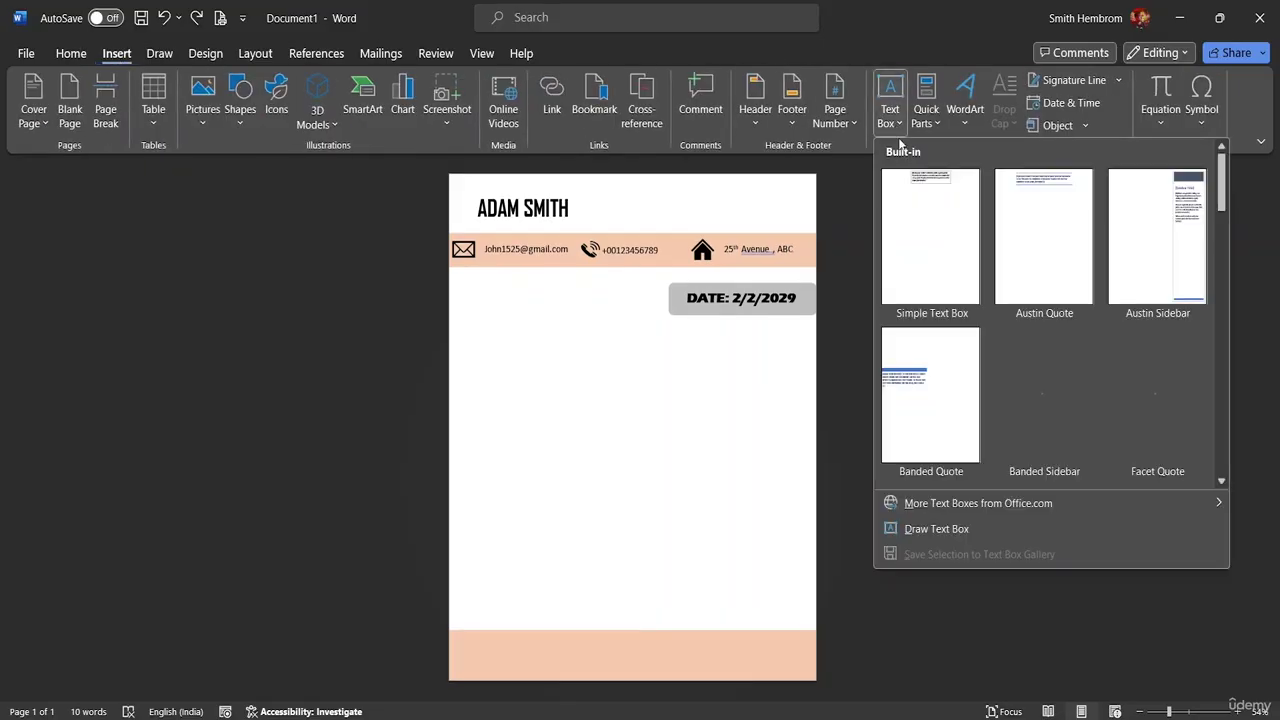
{"action": "left_click", "coordinate": [930, 236]}
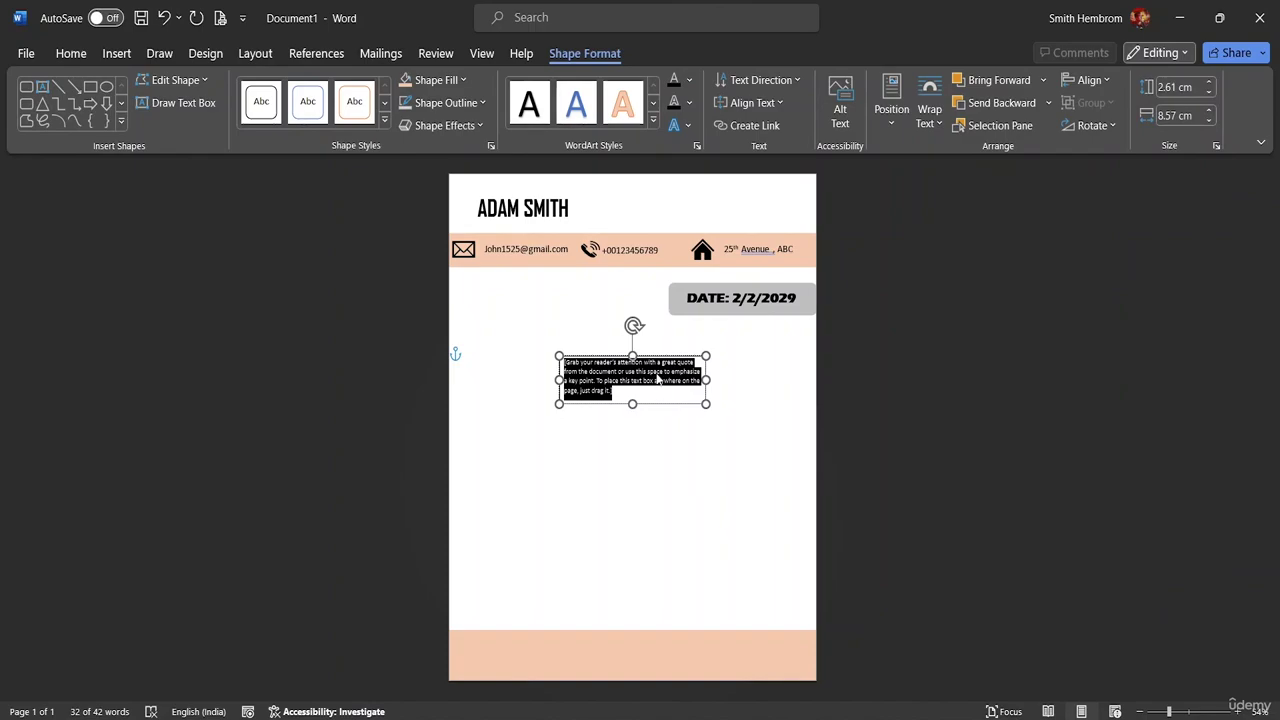
{"action": "key", "text": "ctrl+v"}
{"action": "left_click", "coordinate": [652, 419]}
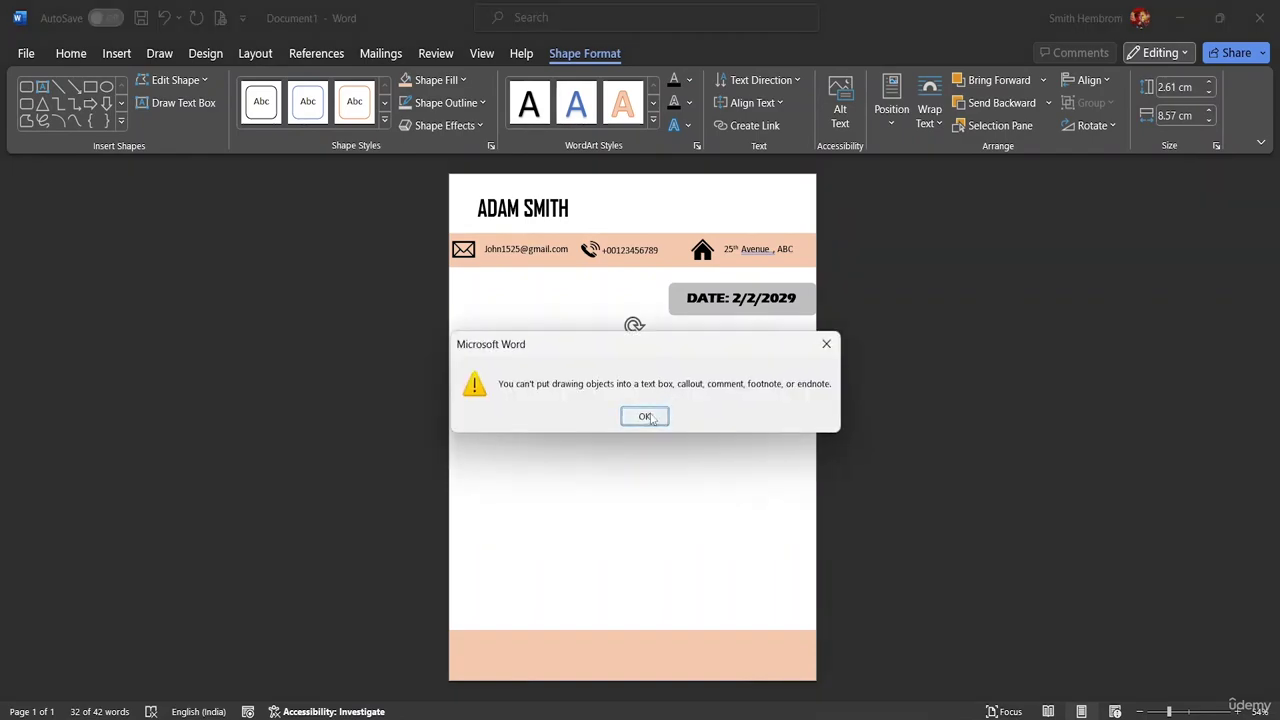
- Retry pasting into the text box, dismiss the warning again, and switch to Letter Application
{"action": "mouse_move", "coordinate": [861, 712]}
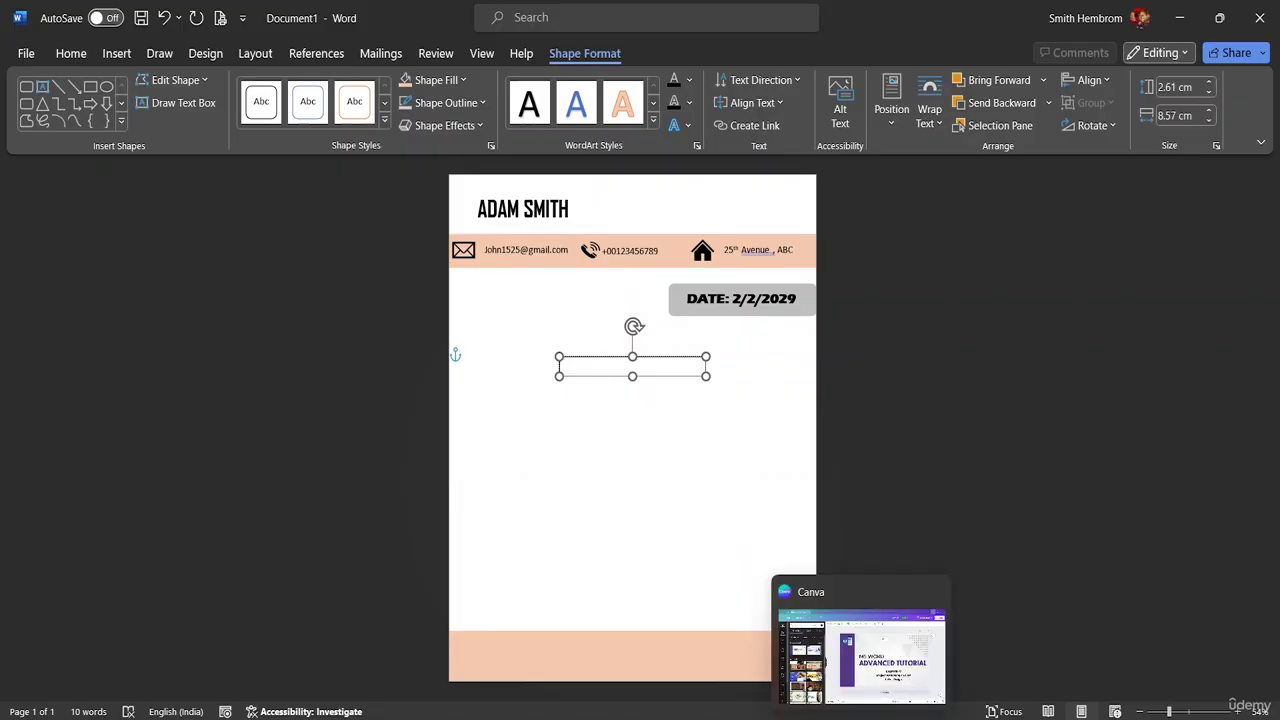
{"action": "left_click", "coordinate": [1010, 660]}
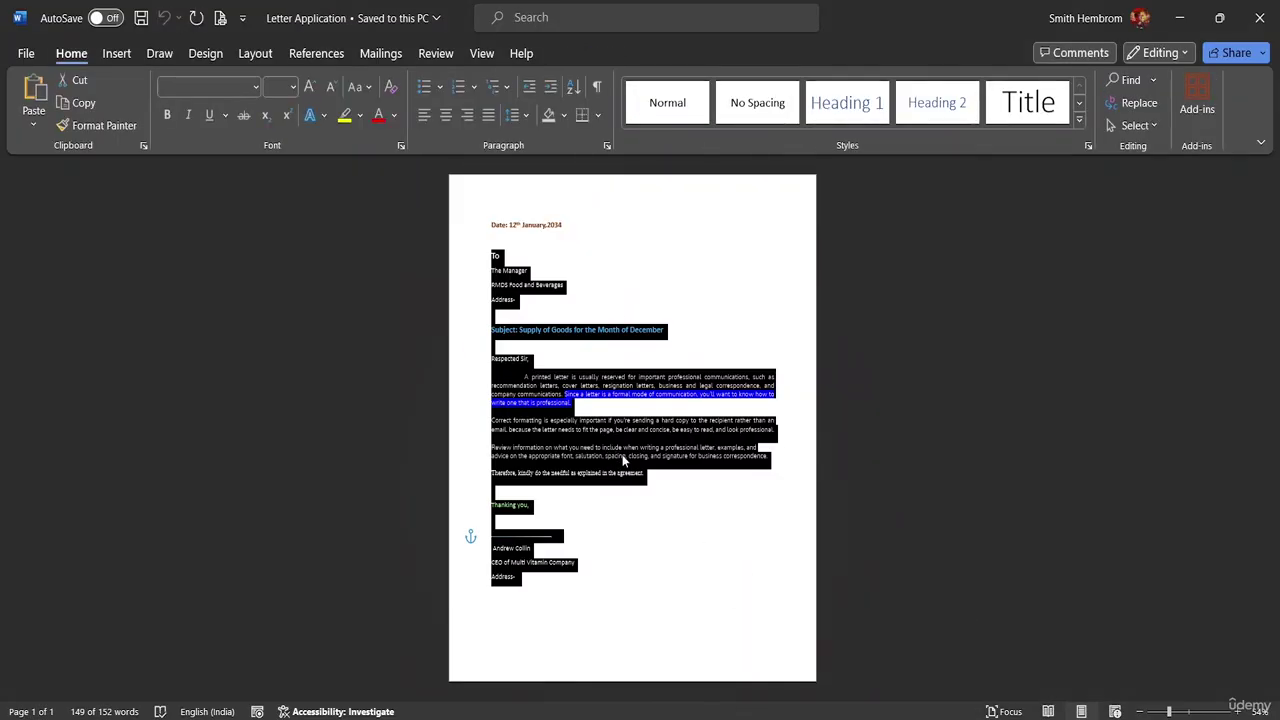
{"action": "left_click", "coordinate": [843, 645]}
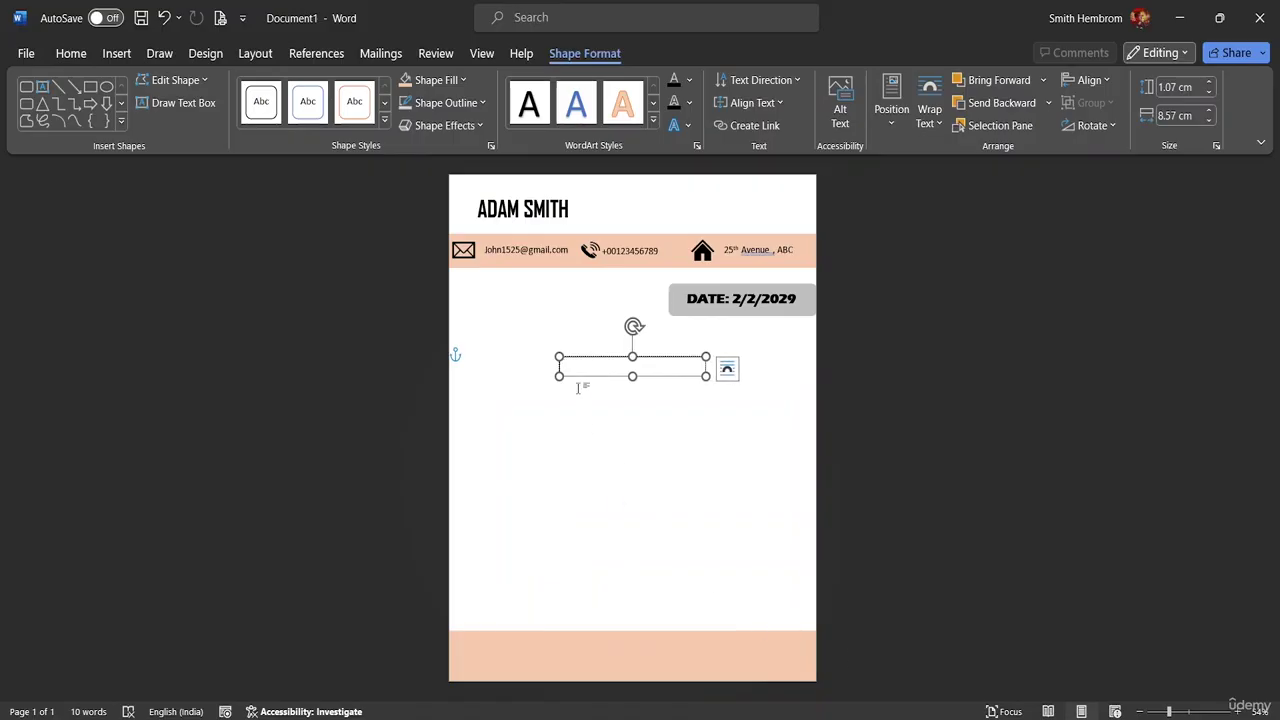
{"action": "key", "text": "ctrl+v"}
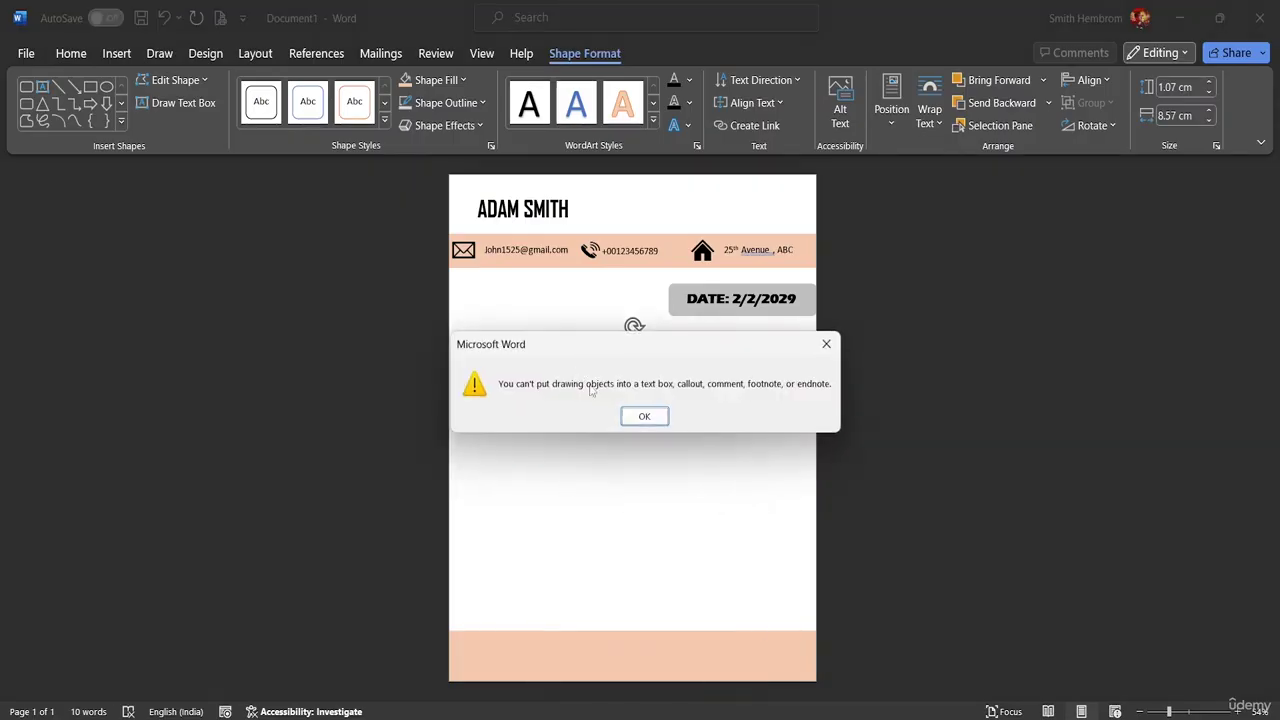
{"action": "left_click", "coordinate": [640, 418]}
{"action": "mouse_move", "coordinate": [935, 712]}
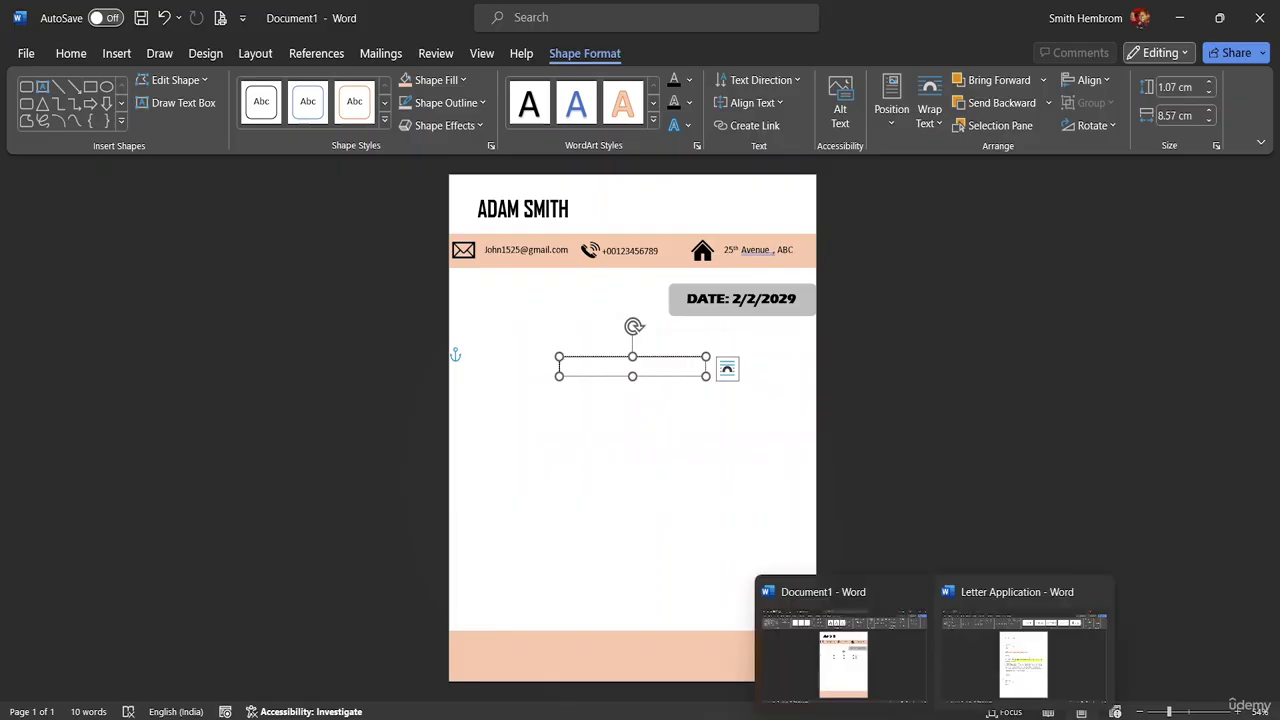
{"action": "left_click", "coordinate": [1023, 660]}
- Select the letter body from 'Respected Sir,' onward and paste it into the letterhead's text box
{"action": "left_click", "coordinate": [580, 549]}
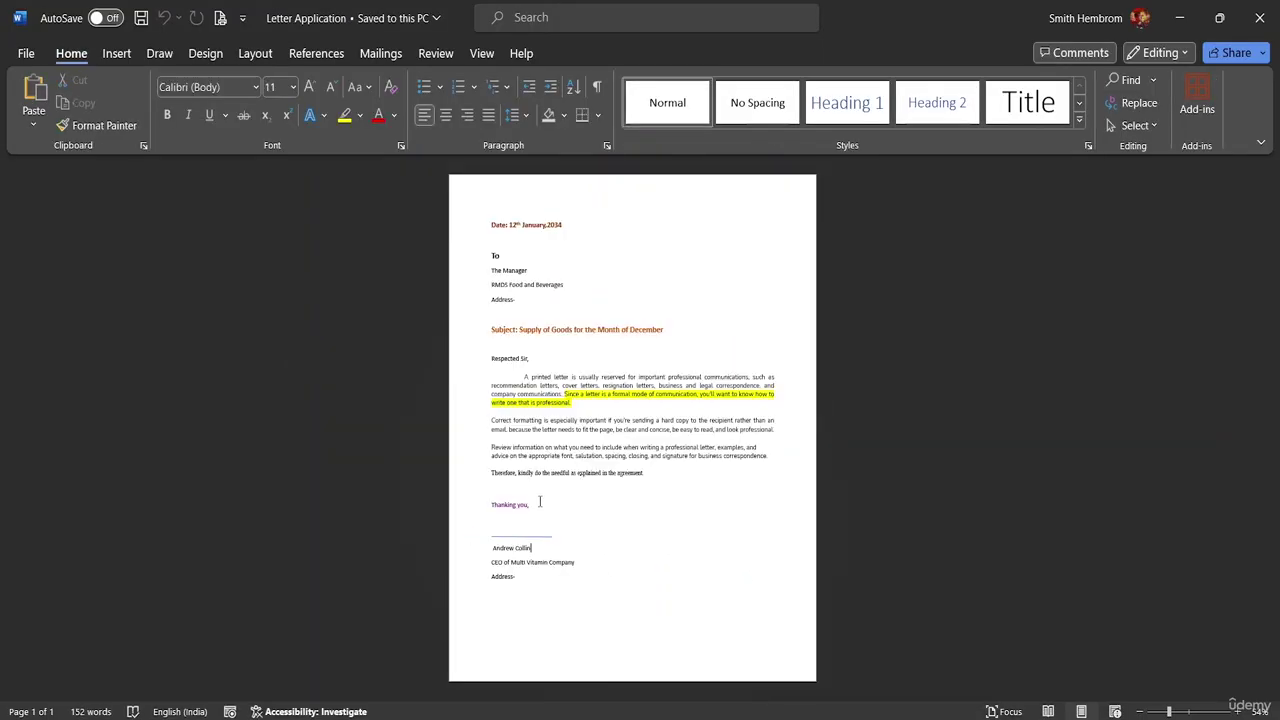
{"action": "left_click_drag", "start_coordinate": [650, 474], "coordinate": [472, 356]}
{"action": "key", "text": "ctrl+c"}
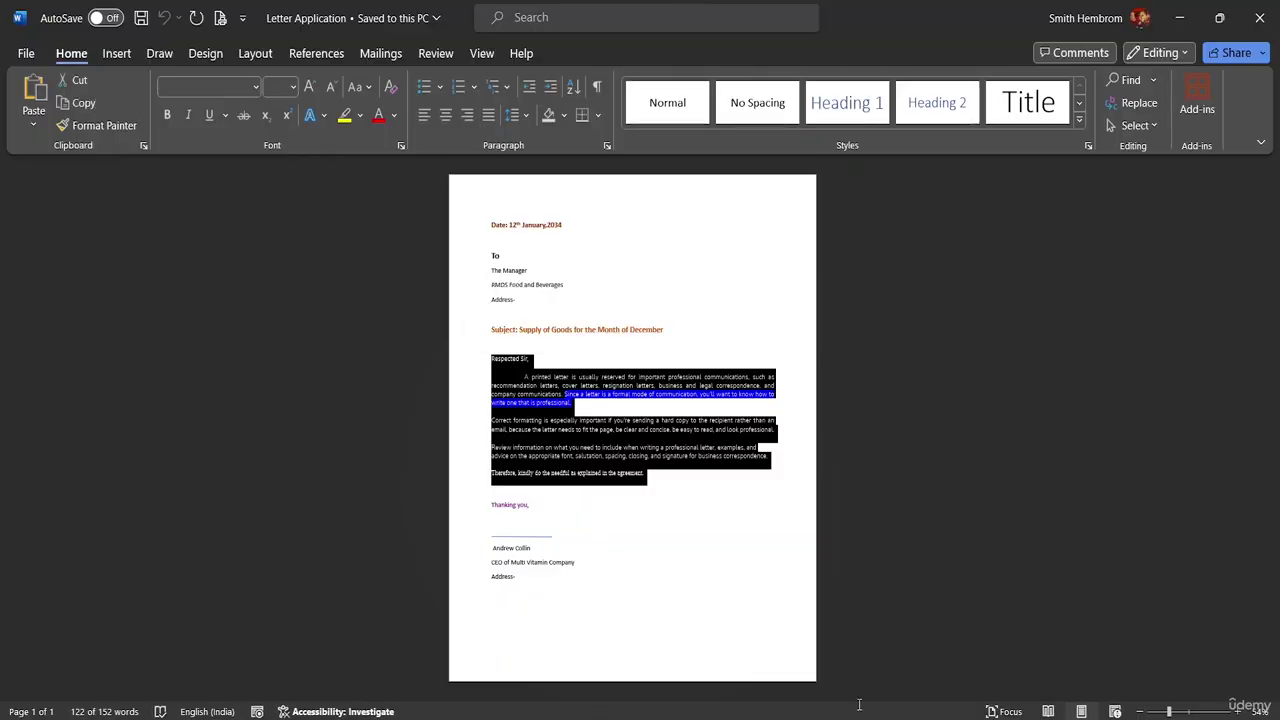
{"action": "left_click", "coordinate": [843, 643]}
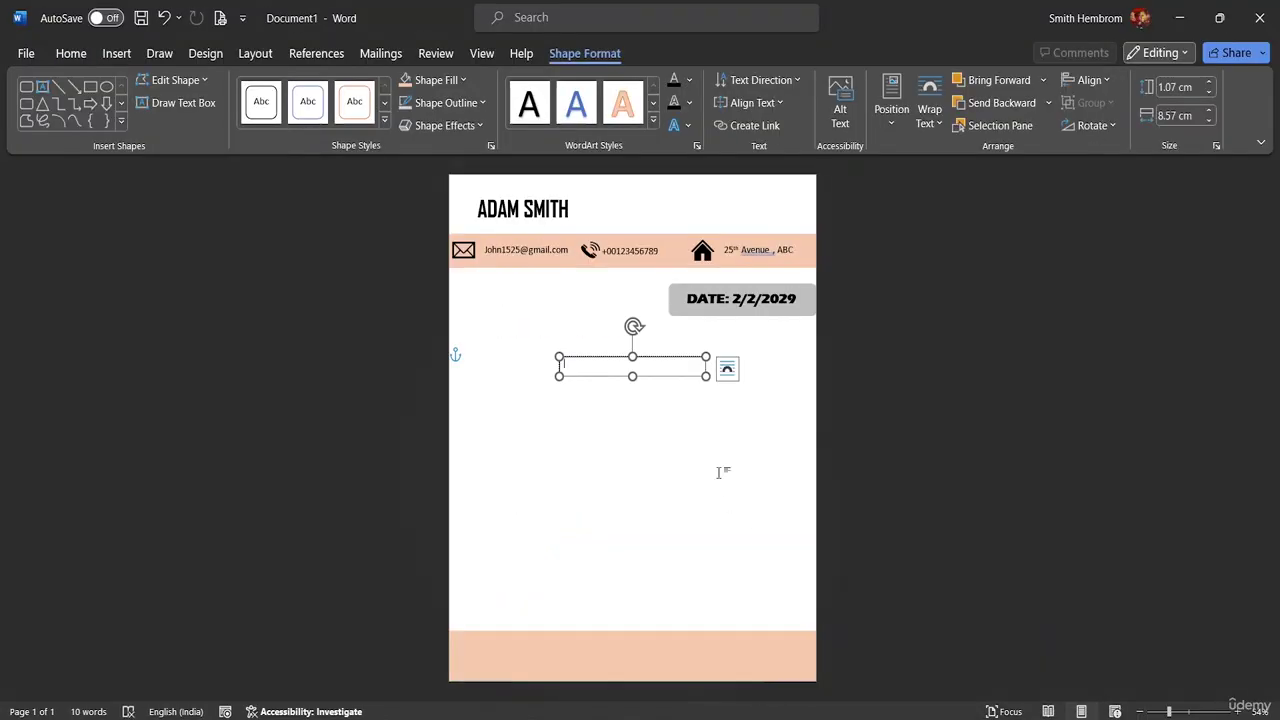
{"action": "key", "text": "ctrl+v"}
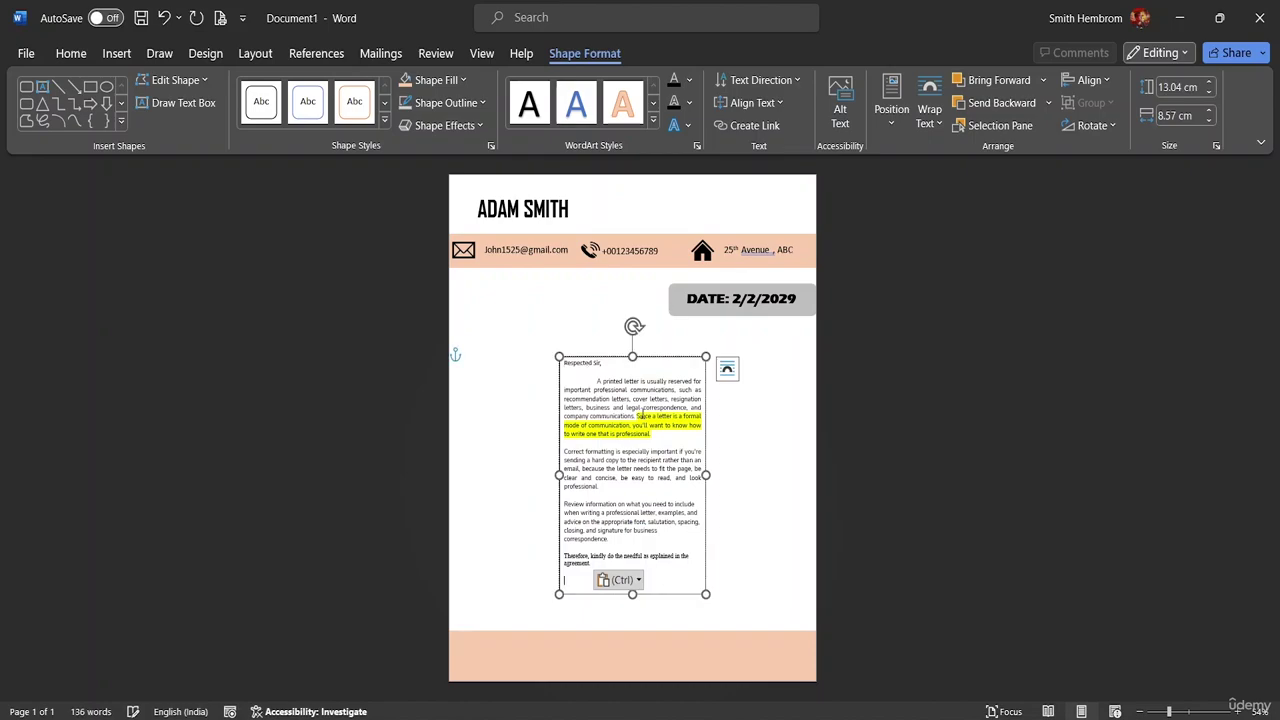
- Resize the text box to about 15.12 cm × 19.07 cm, spanning the page from date bar to footer
{"action": "left_click_drag", "start_coordinate": [708, 475], "coordinate": [820, 489]}
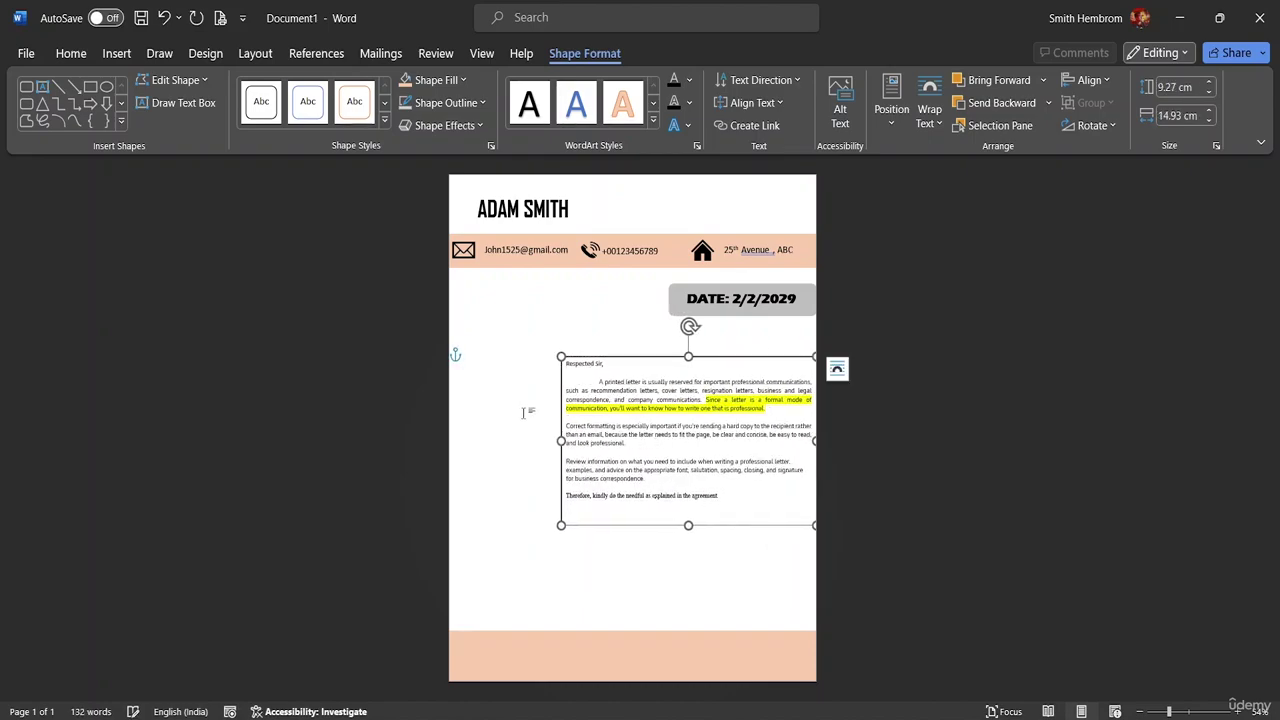
{"action": "left_click_drag", "start_coordinate": [559, 440], "coordinate": [466, 416]}
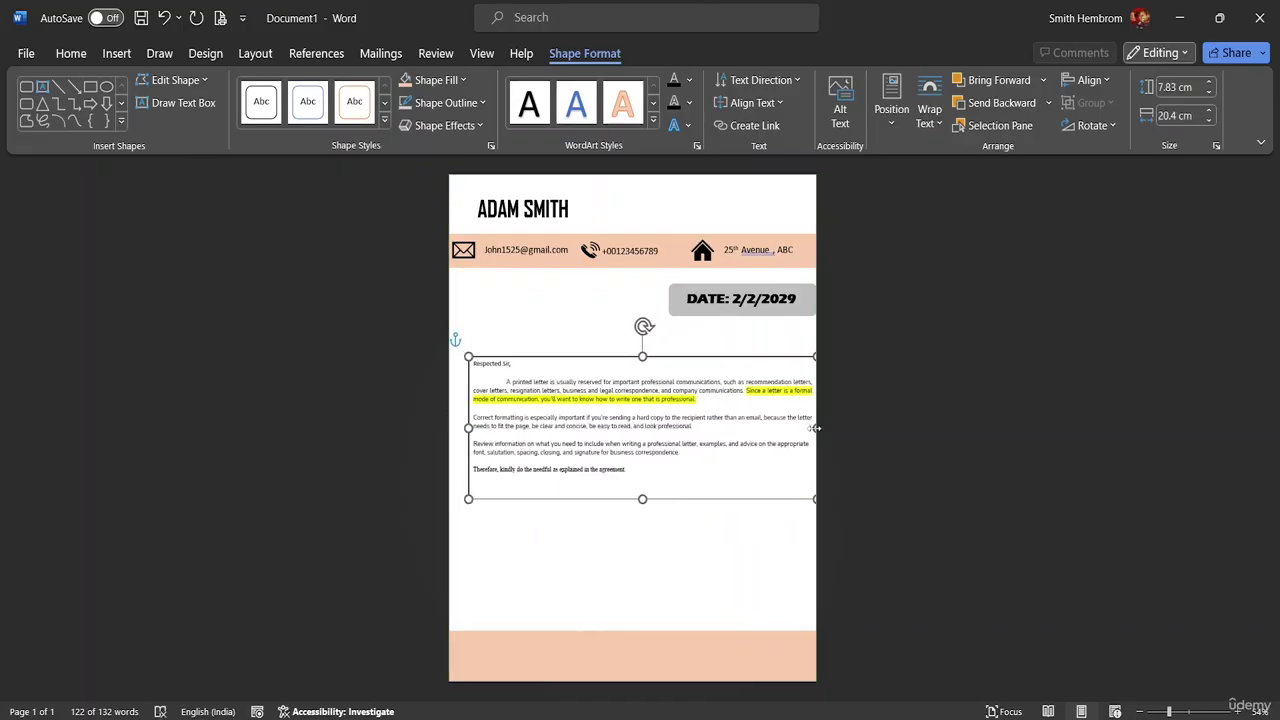
{"action": "mouse_move", "coordinate": [816, 428]}
{"action": "left_mouse_down"}
{"action": "mouse_move", "coordinate": [779, 425]}
{"action": "mouse_move", "coordinate": [794, 426]}
{"action": "left_mouse_up"}
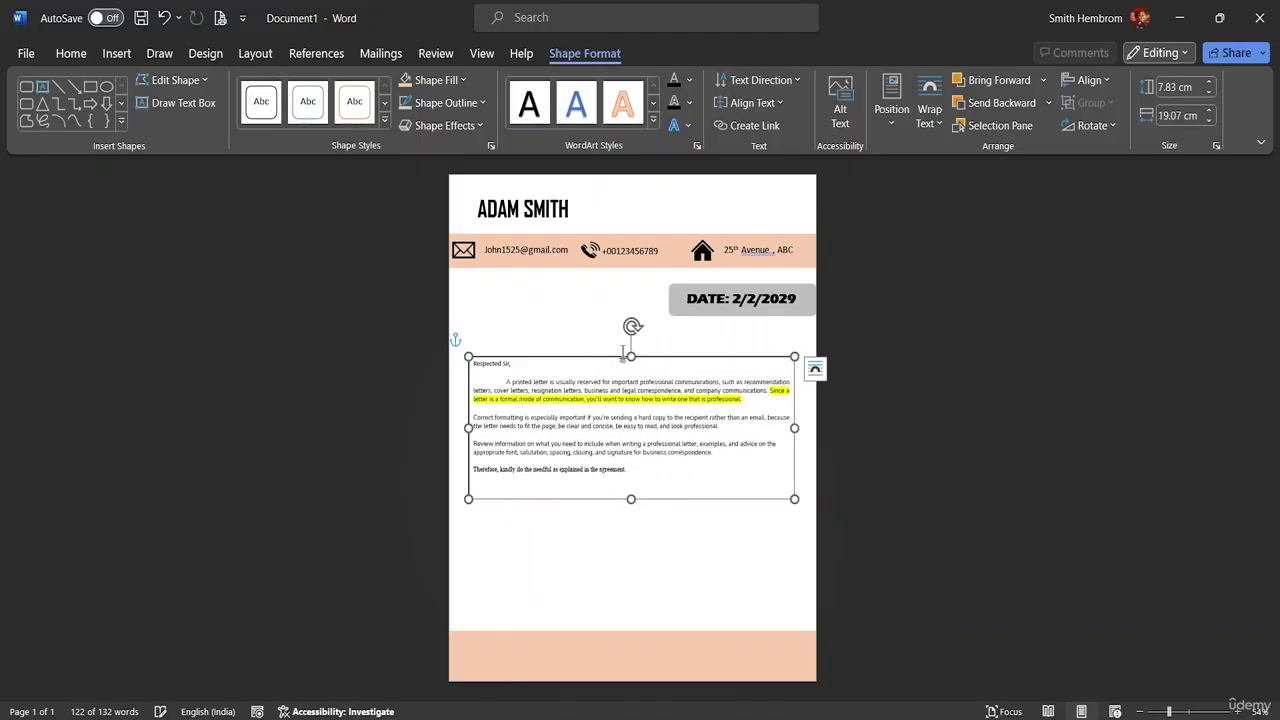
{"action": "left_click_drag", "start_coordinate": [631, 354], "coordinate": [631, 336]}
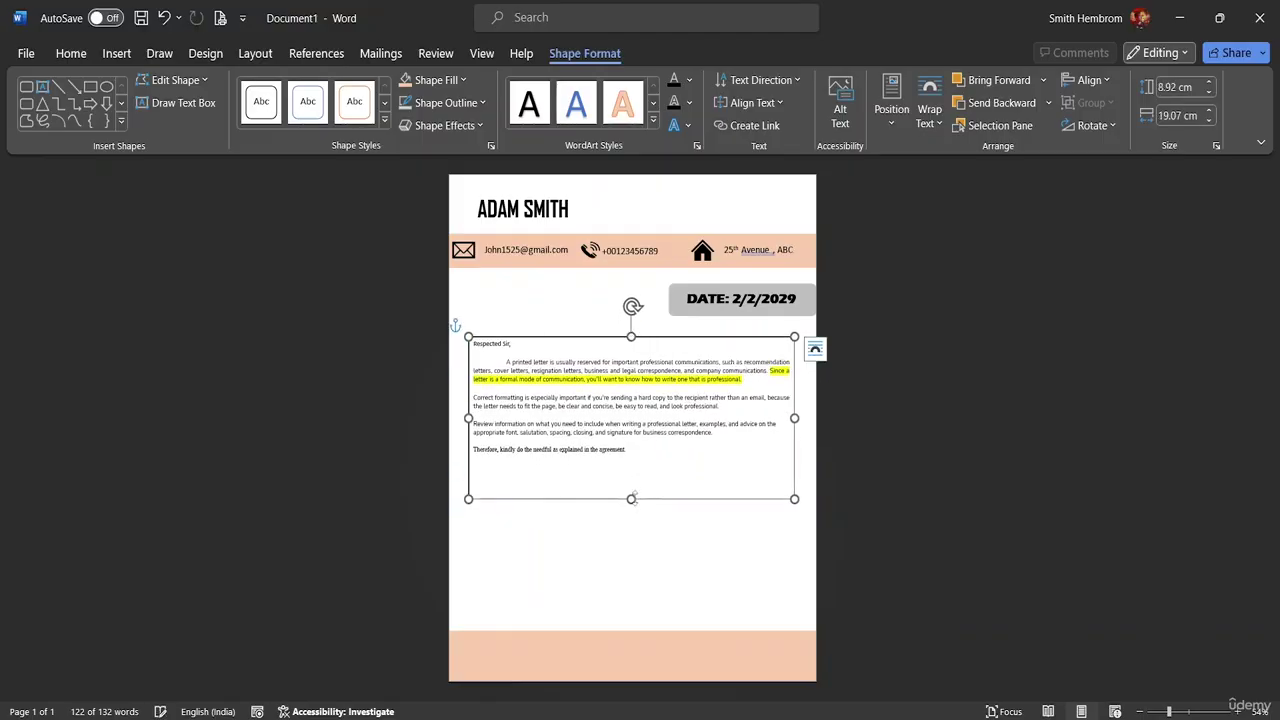
{"action": "left_click_drag", "start_coordinate": [631, 498], "coordinate": [632, 612]}
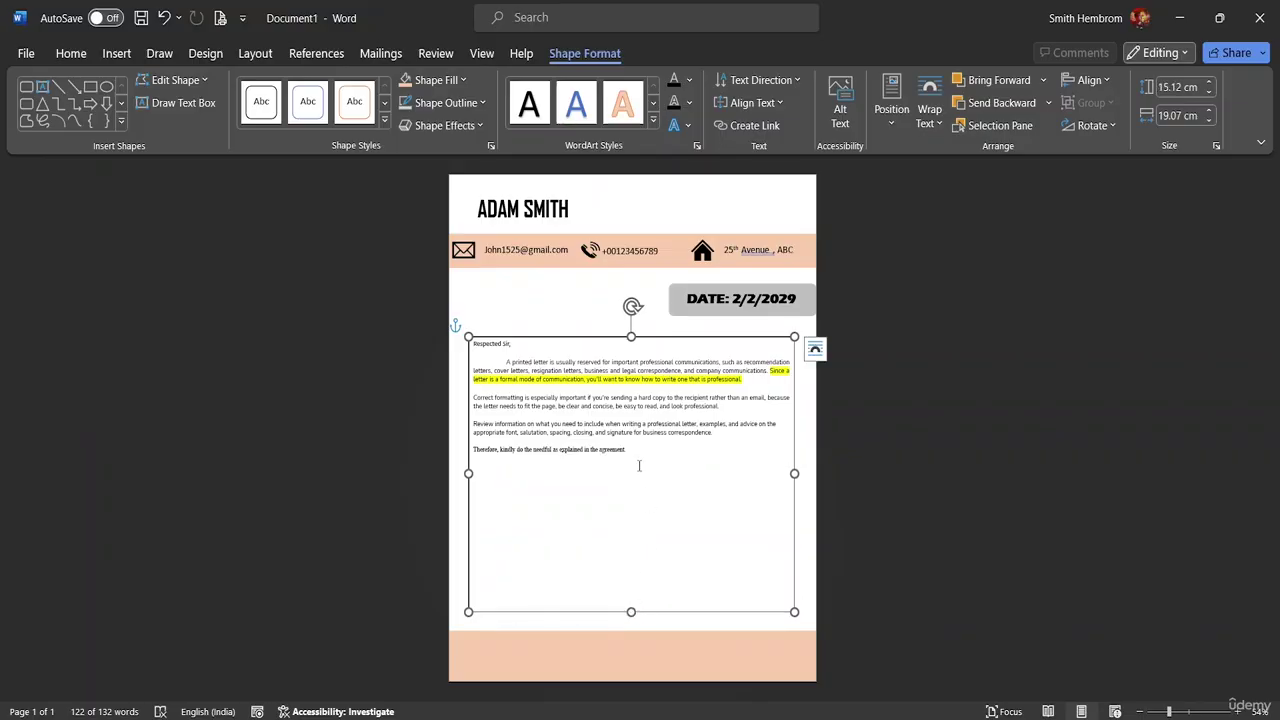
{"action": "left_click_drag", "start_coordinate": [634, 449], "coordinate": [473, 343]}
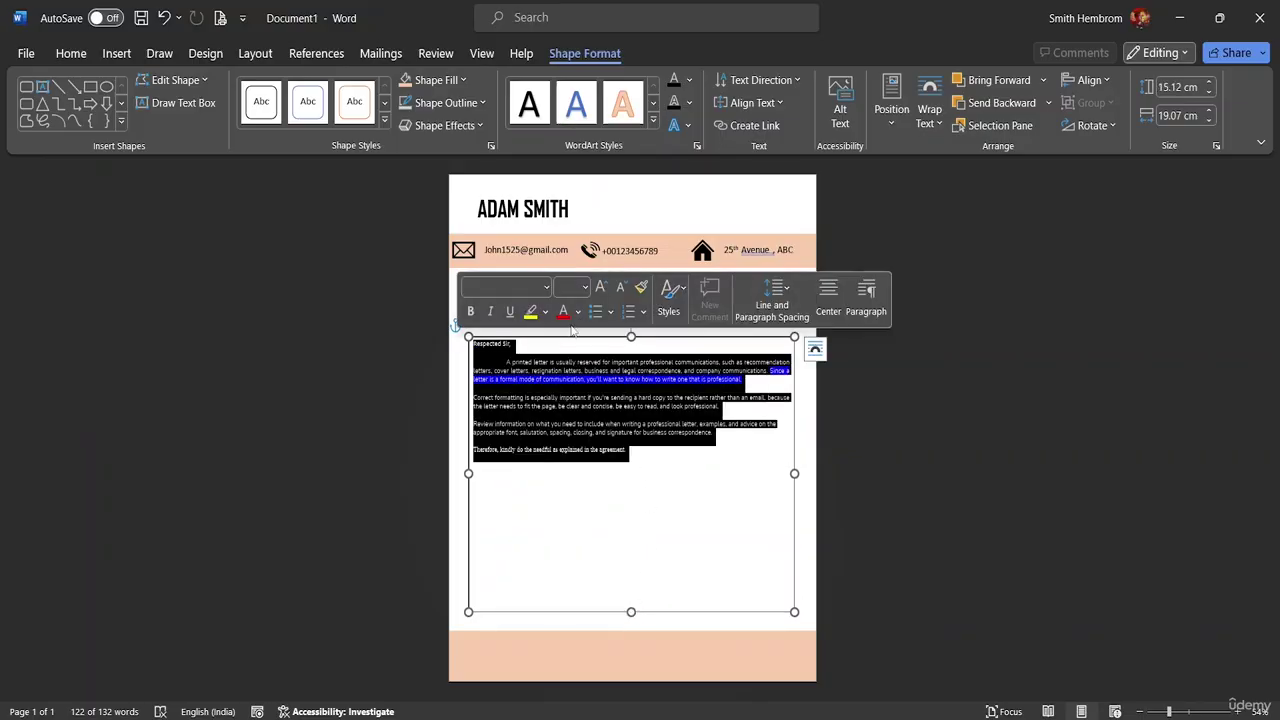
- Set the letter text in the text box to font size 18
{"action": "left_click", "coordinate": [585, 288]}
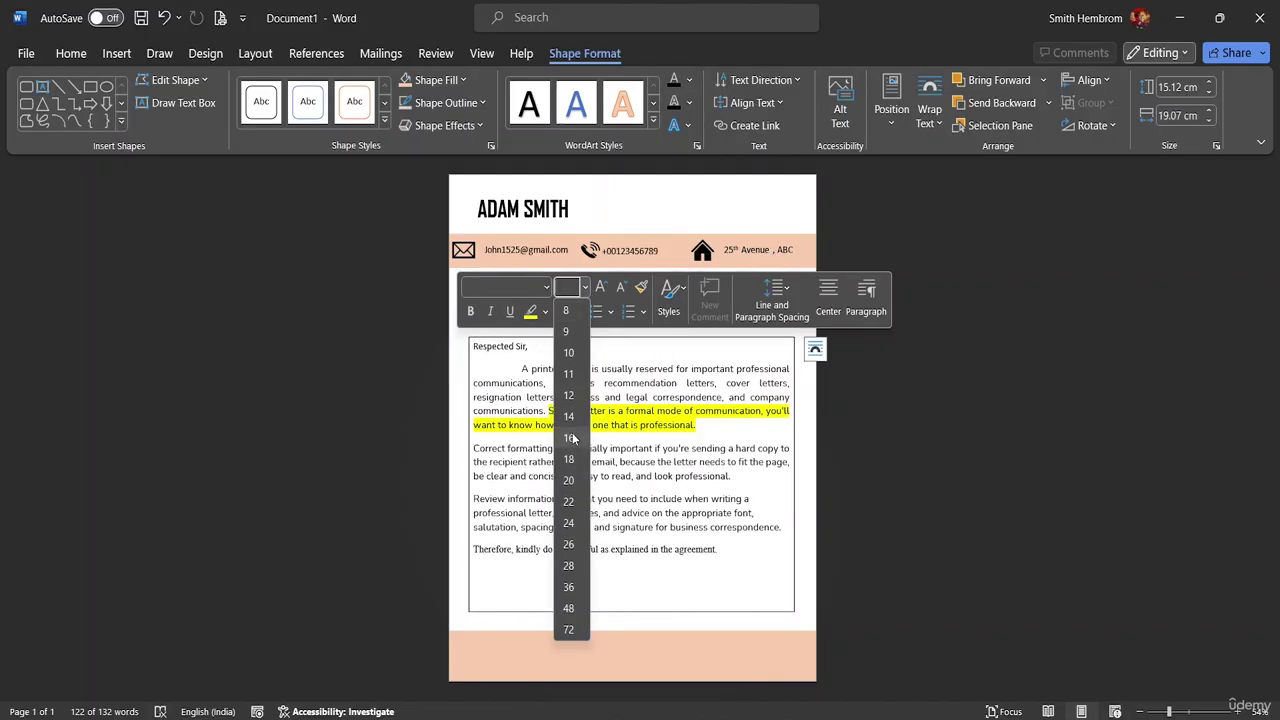
{"action": "left_click", "coordinate": [568, 459]}
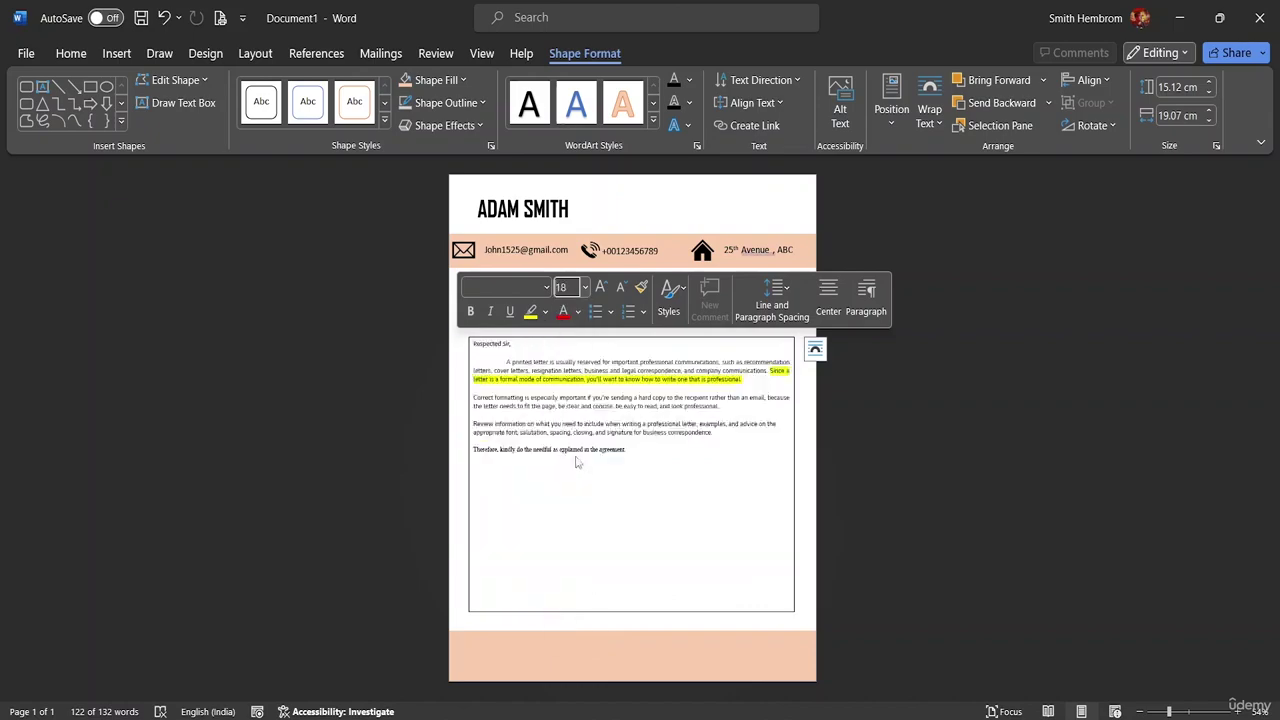
{"action": "left_click", "coordinate": [659, 346]}
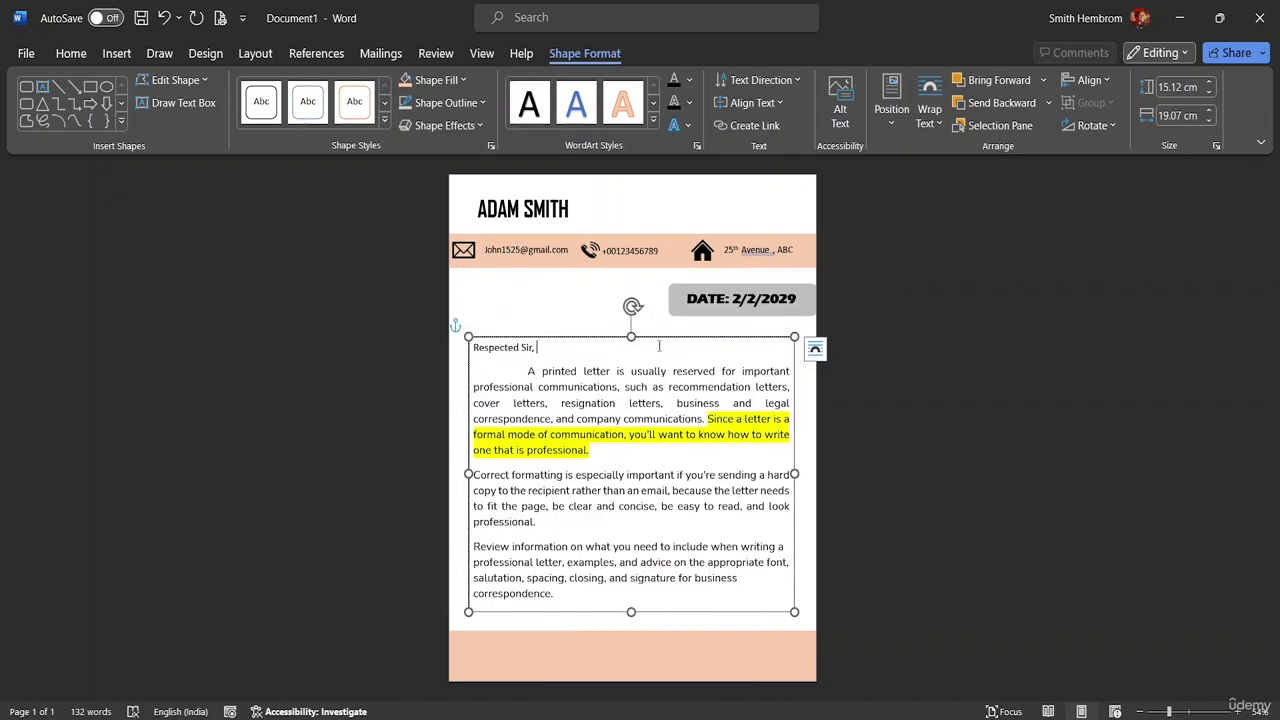
{"action": "left_click", "coordinate": [578, 313]}
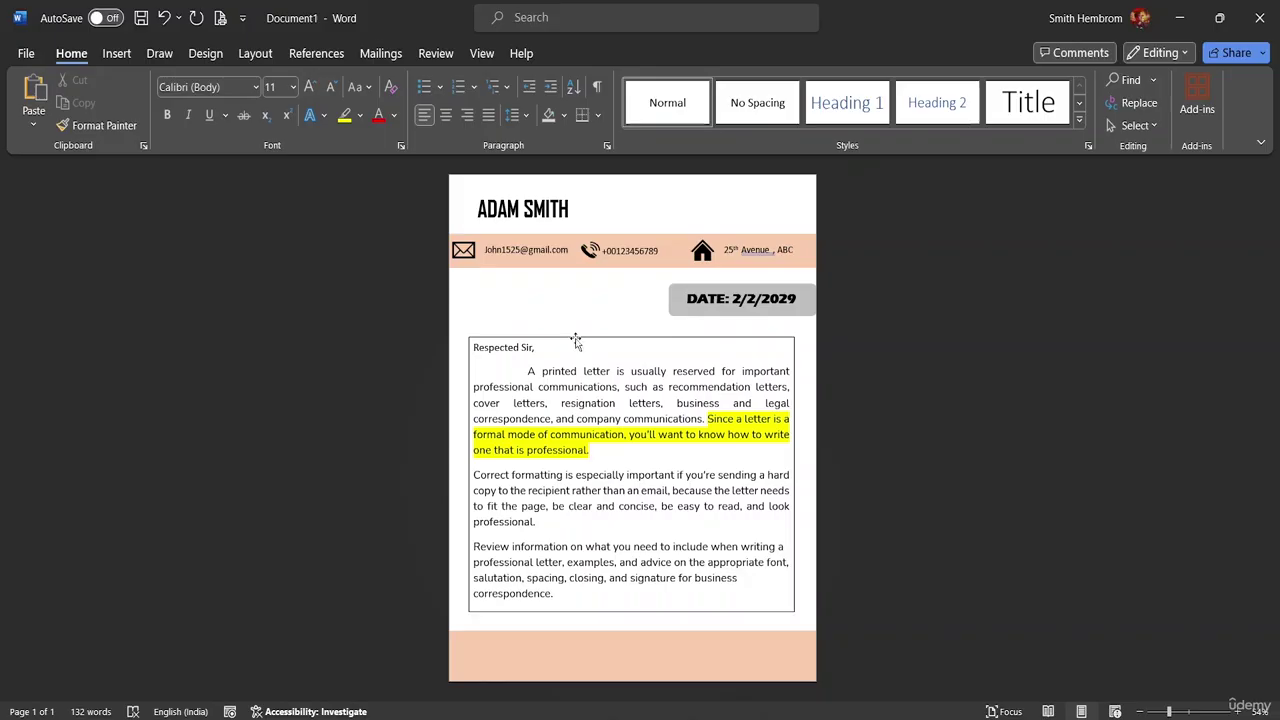
- Give the text box No Outline and No Fill so the letter sits directly on the page
{"action": "left_click", "coordinate": [576, 339]}
{"action": "left_click", "coordinate": [481, 103]}
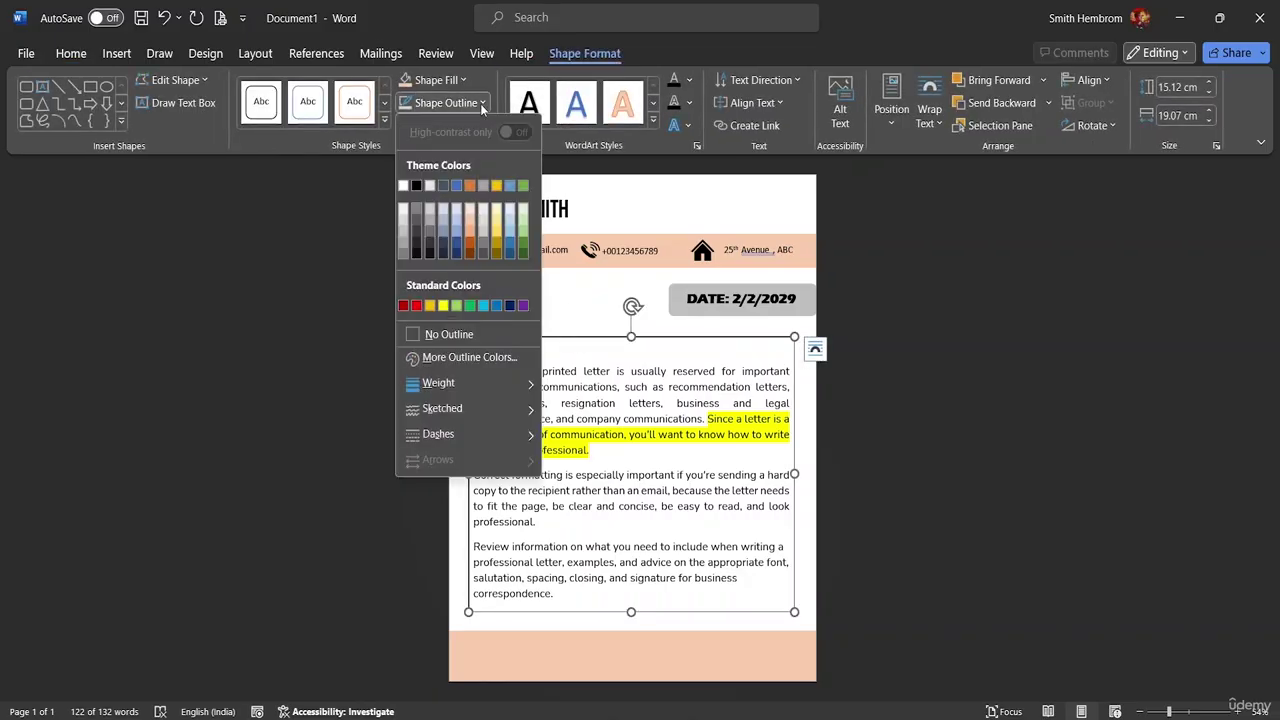
{"action": "left_click", "coordinate": [495, 334]}
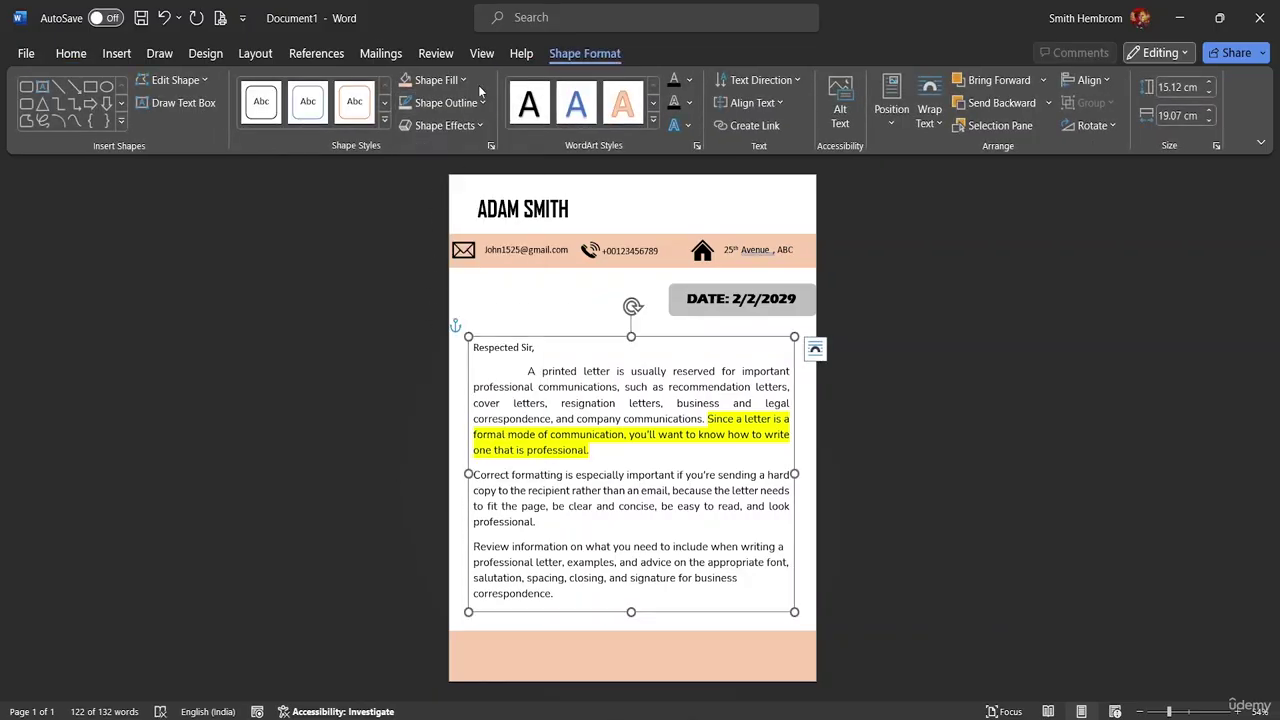
{"action": "left_click", "coordinate": [440, 80]}
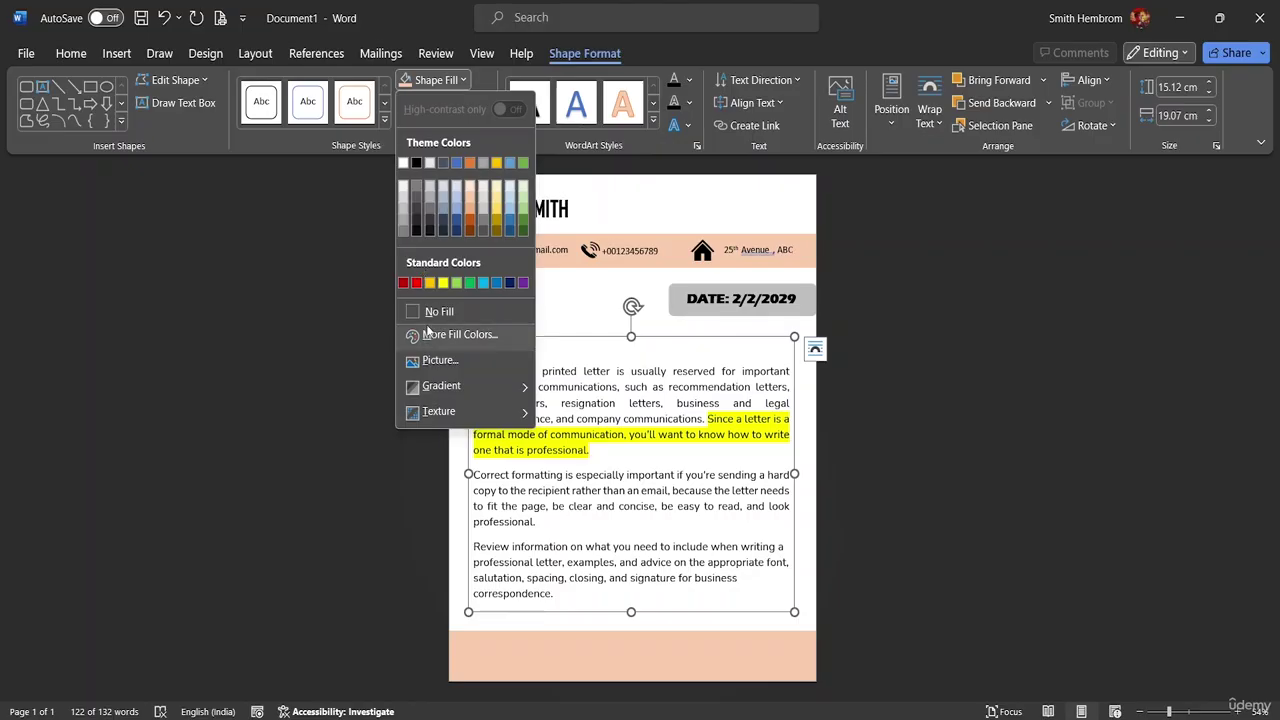
{"action": "left_click", "coordinate": [426, 313]}
{"action": "left_click", "coordinate": [509, 291]}
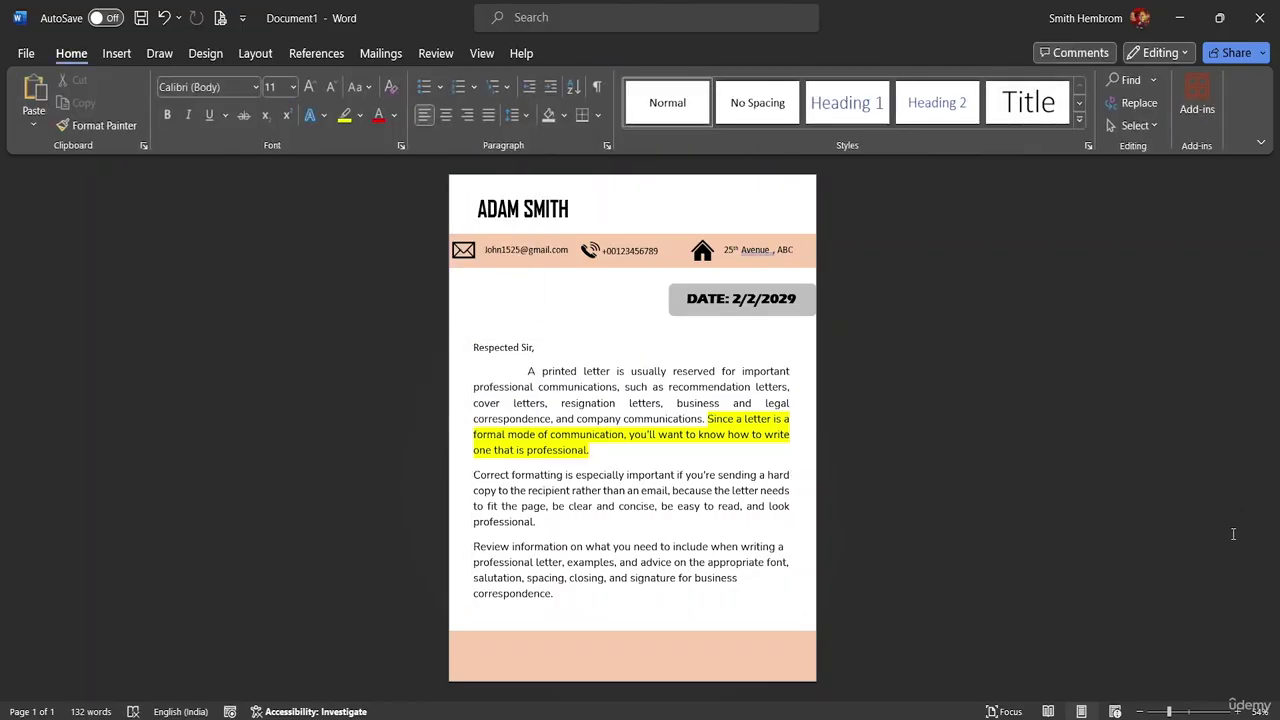